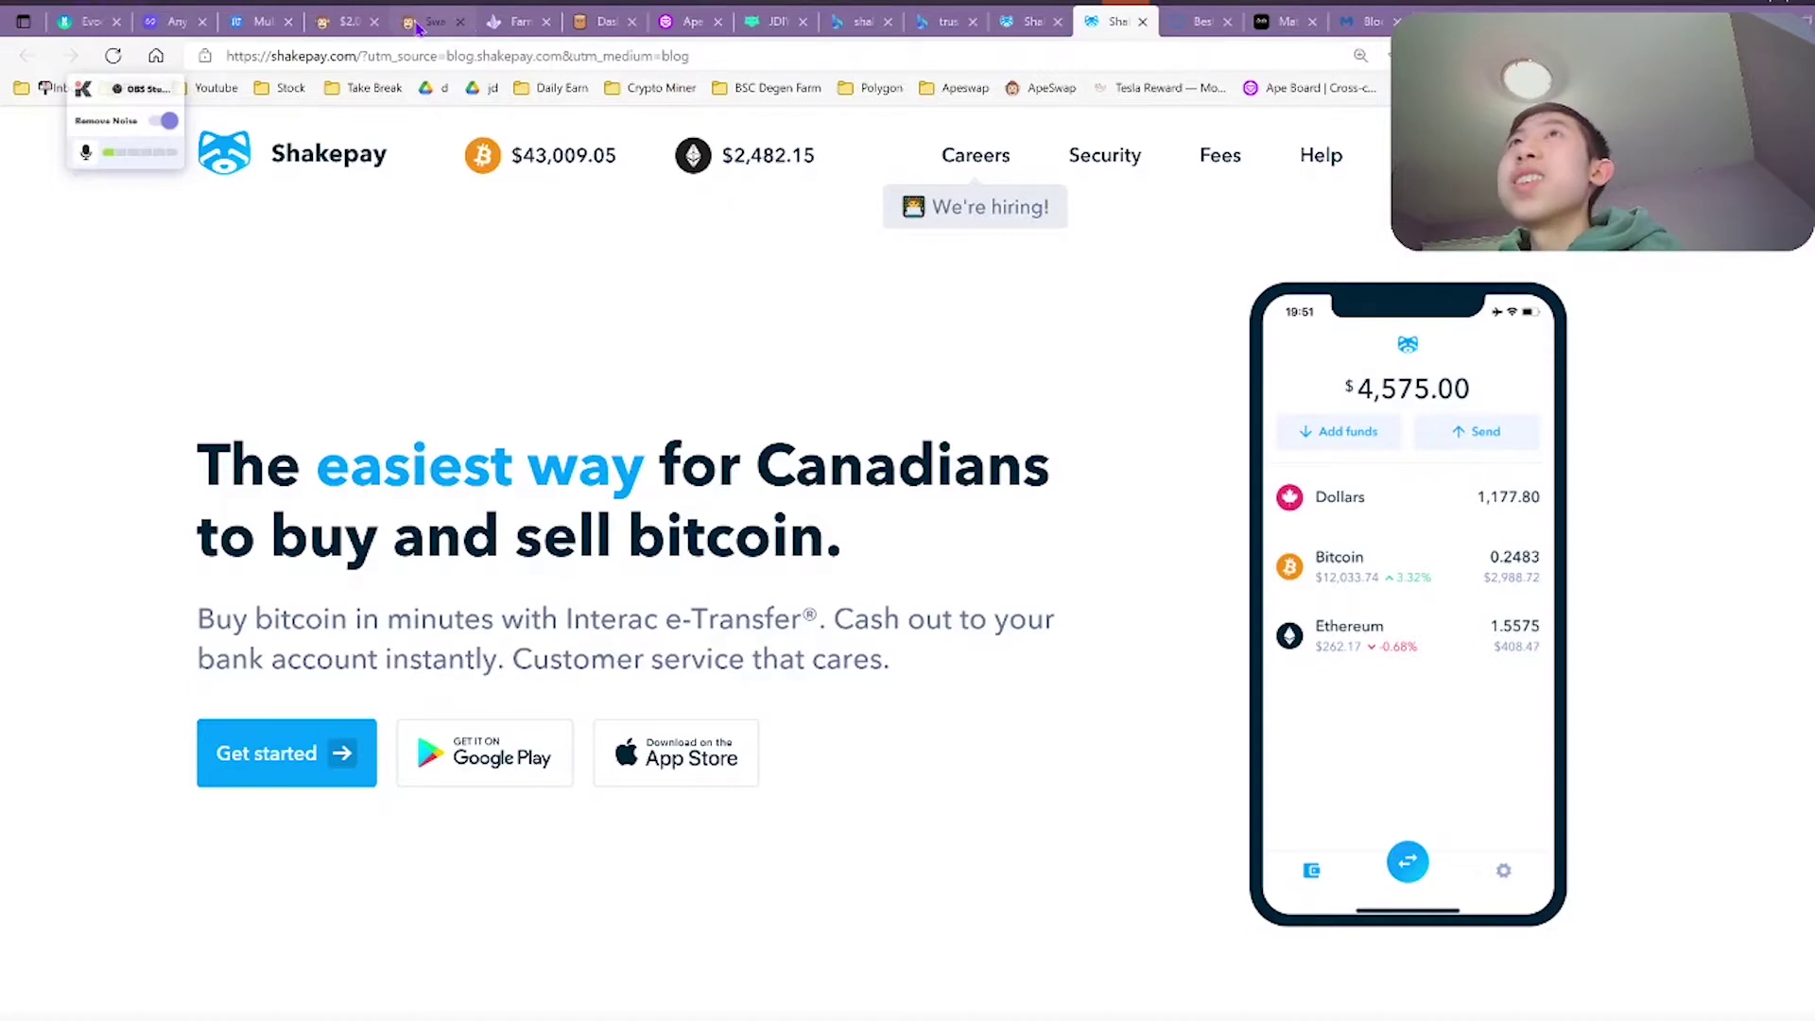
- Look at the ApeSwap home page and its Swap page in the already open browser pages
{"action": "left_click", "coordinate": [346, 21]}
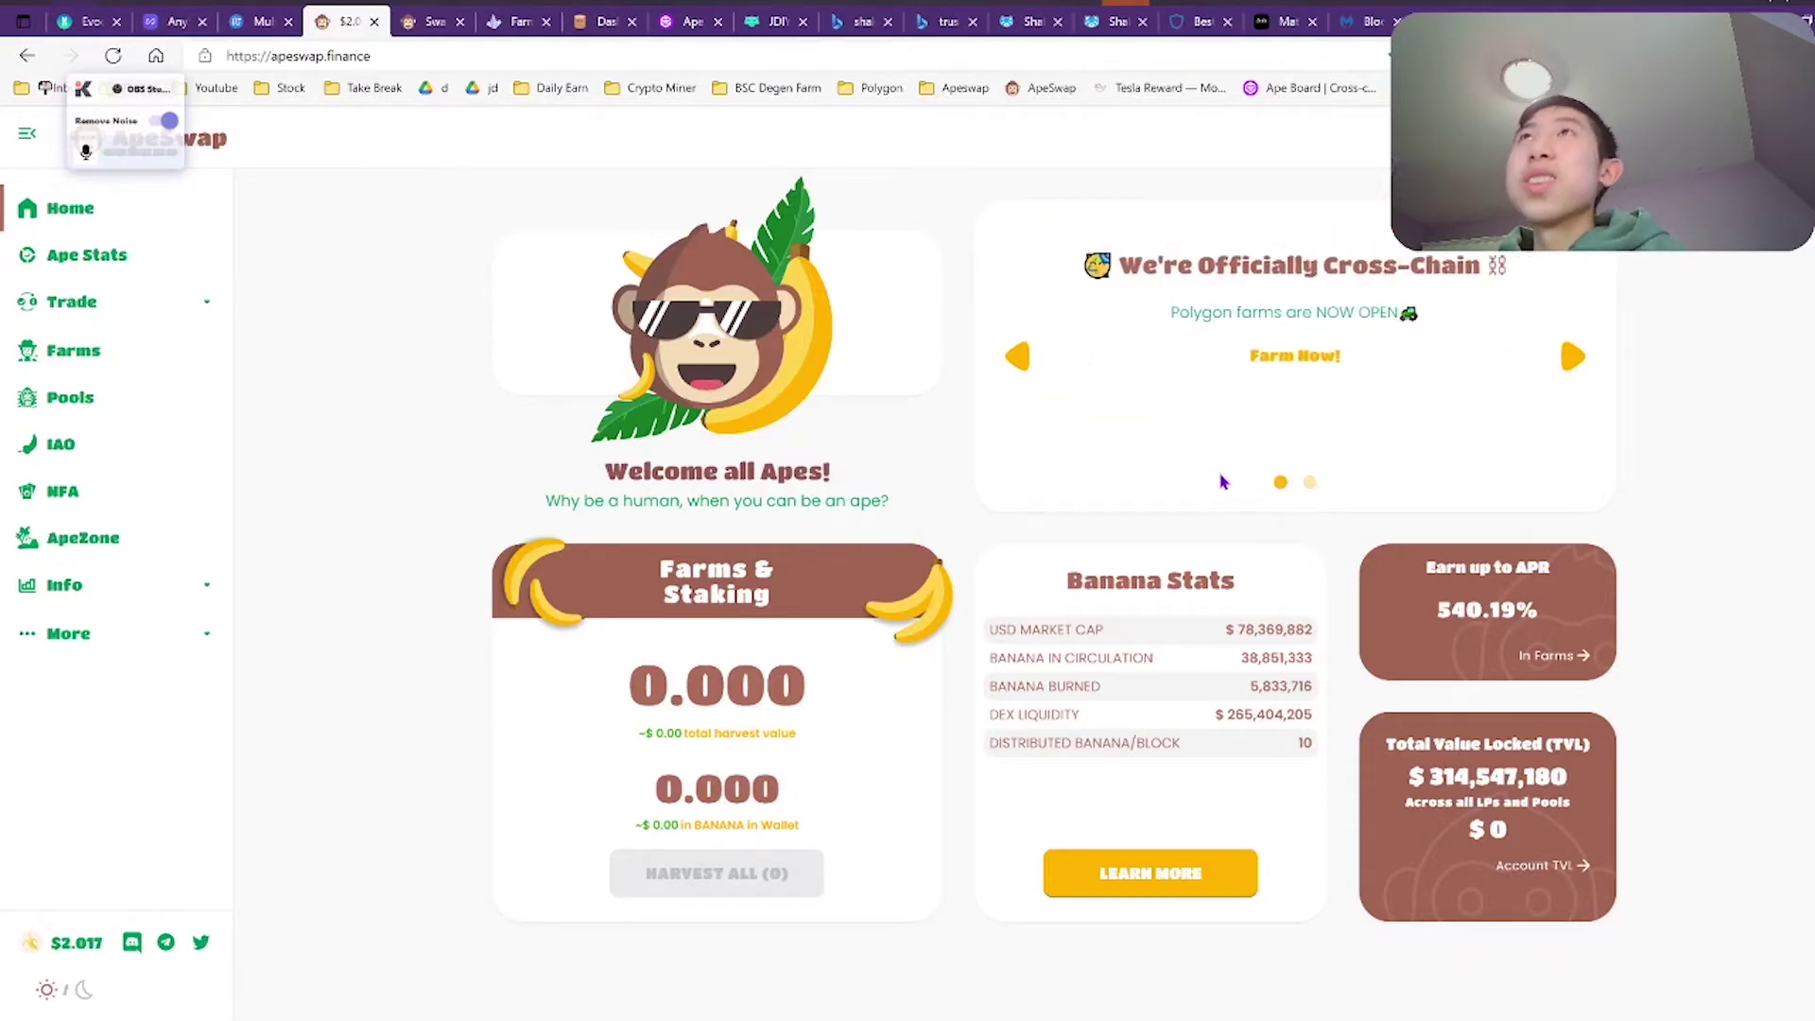
{"action": "left_click", "coordinate": [430, 21]}
{"action": "left_click", "coordinate": [343, 13]}
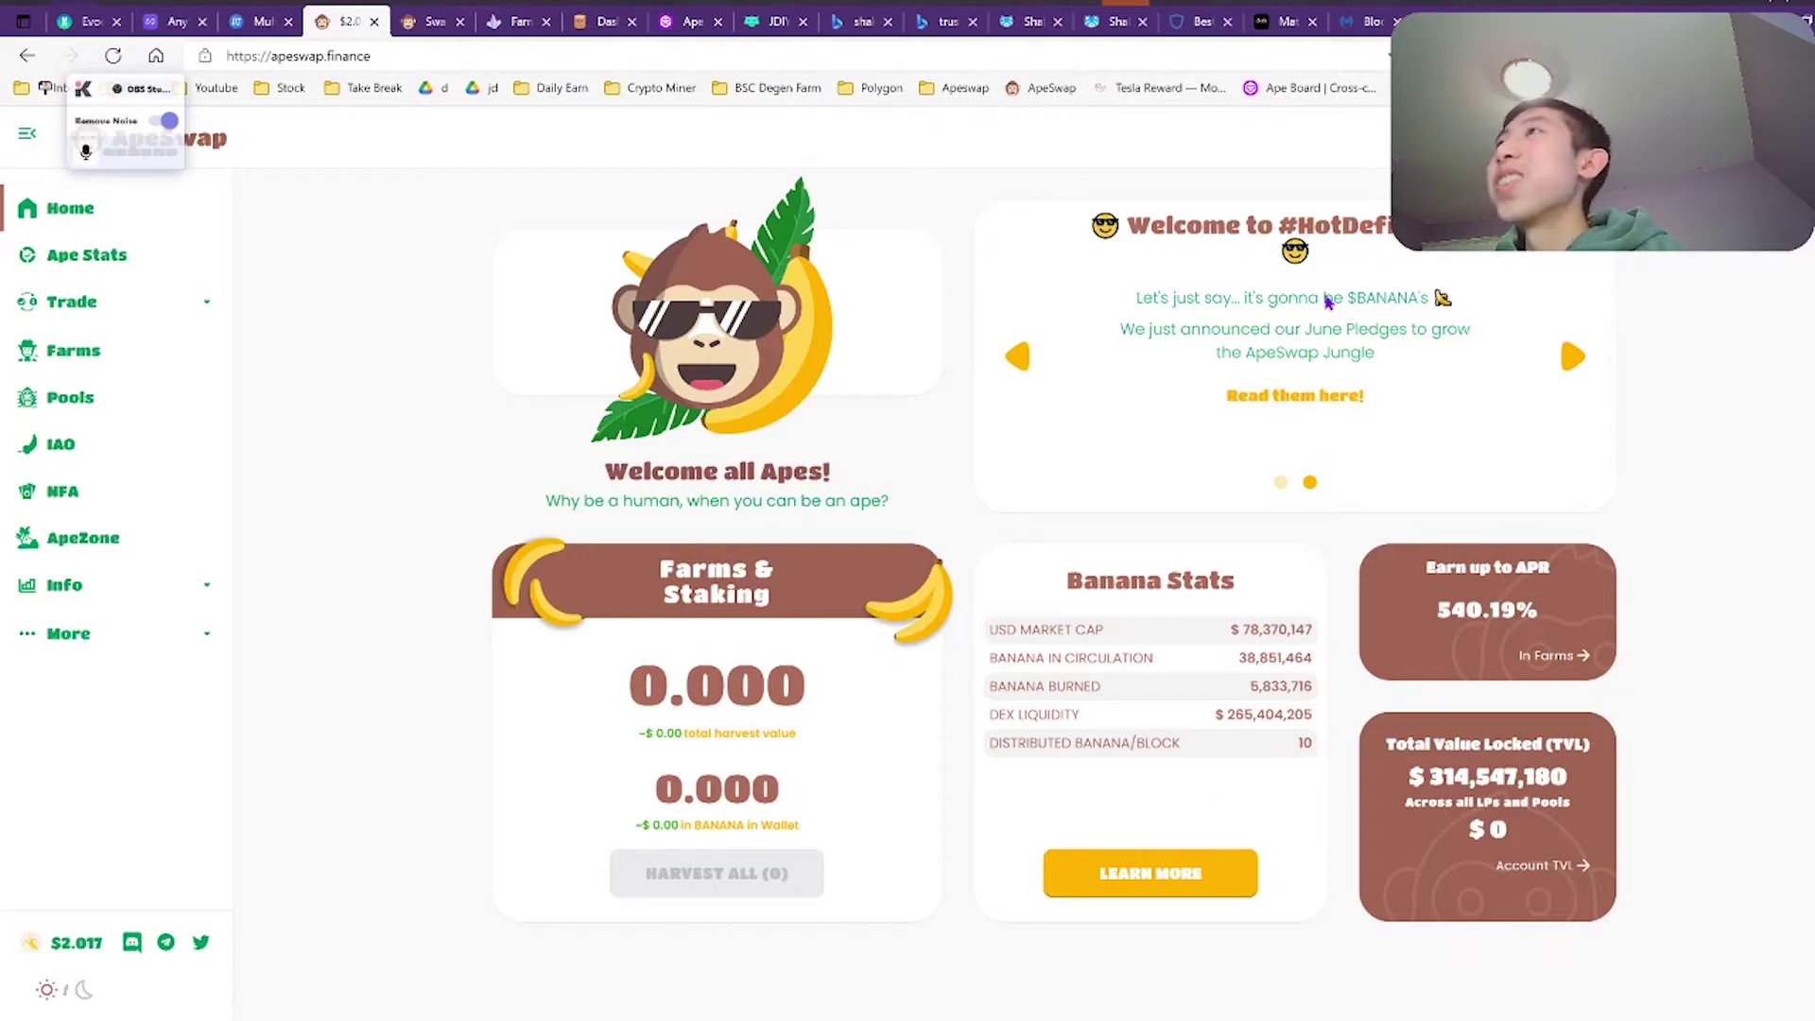
{"action": "left_click", "coordinate": [430, 21]}
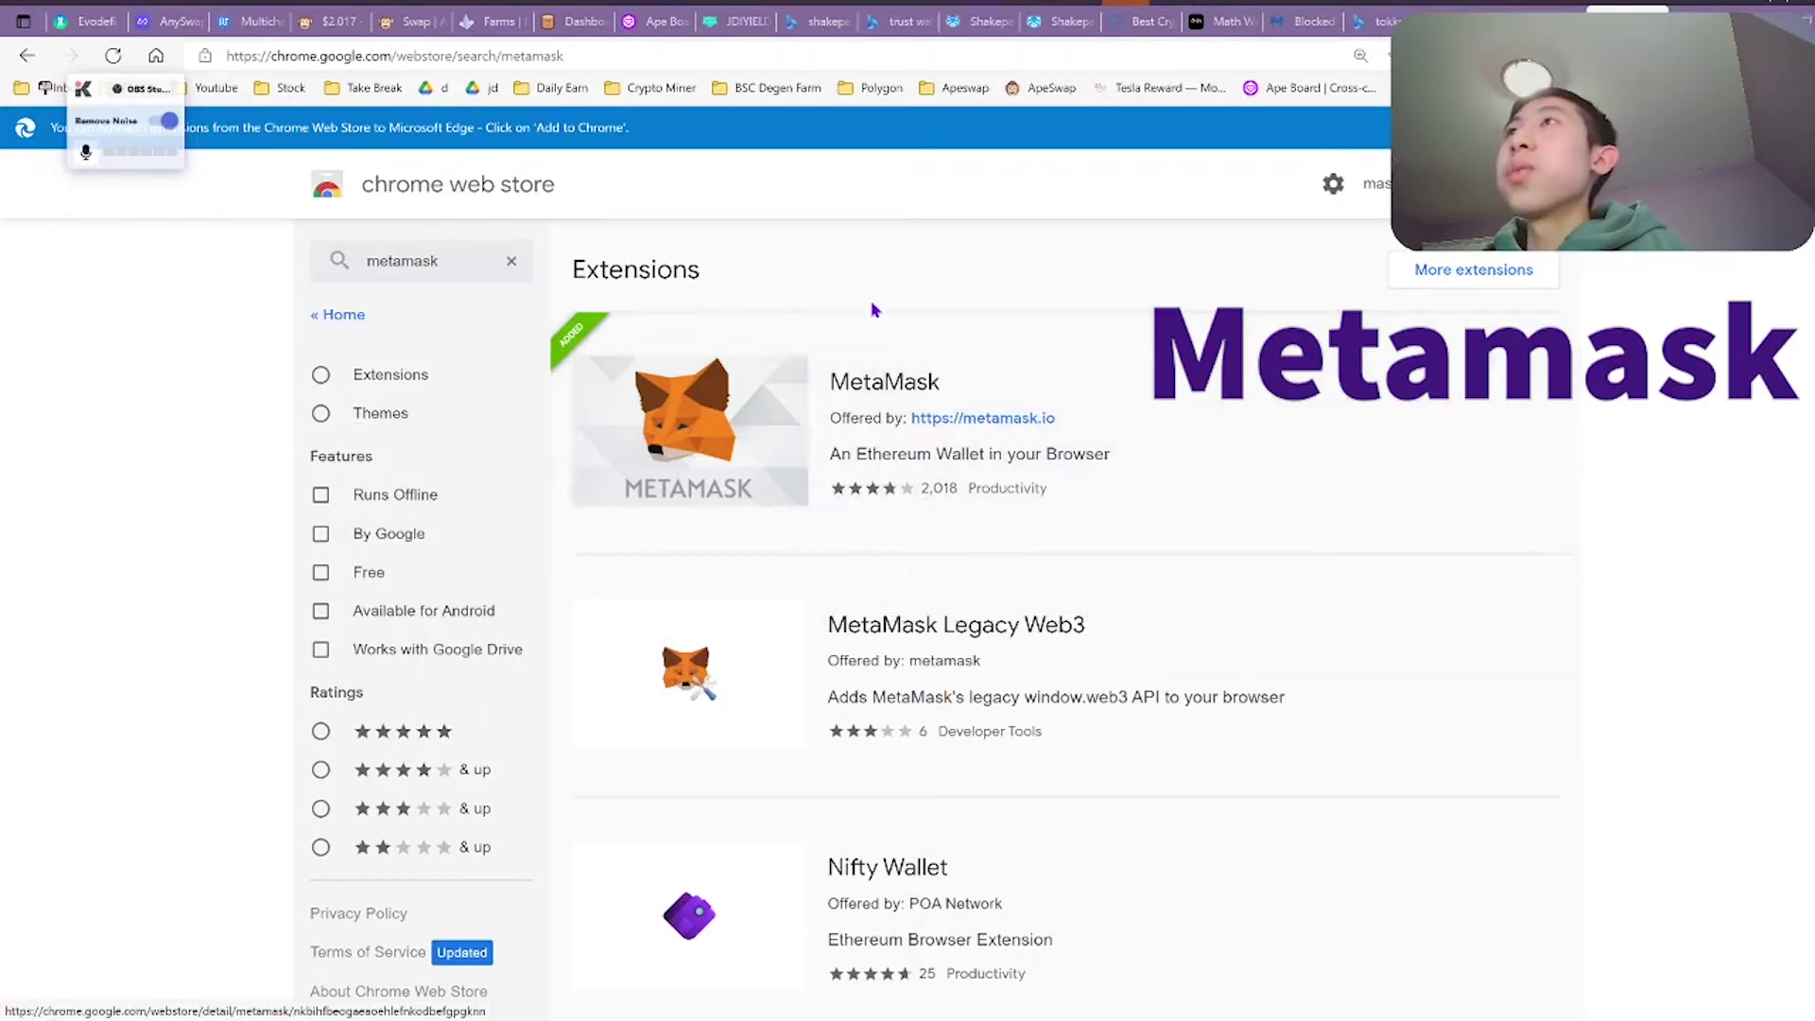
- Open the MetaMask extension's listing from the Chrome Web Store results
{"action": "left_click", "coordinate": [878, 351]}
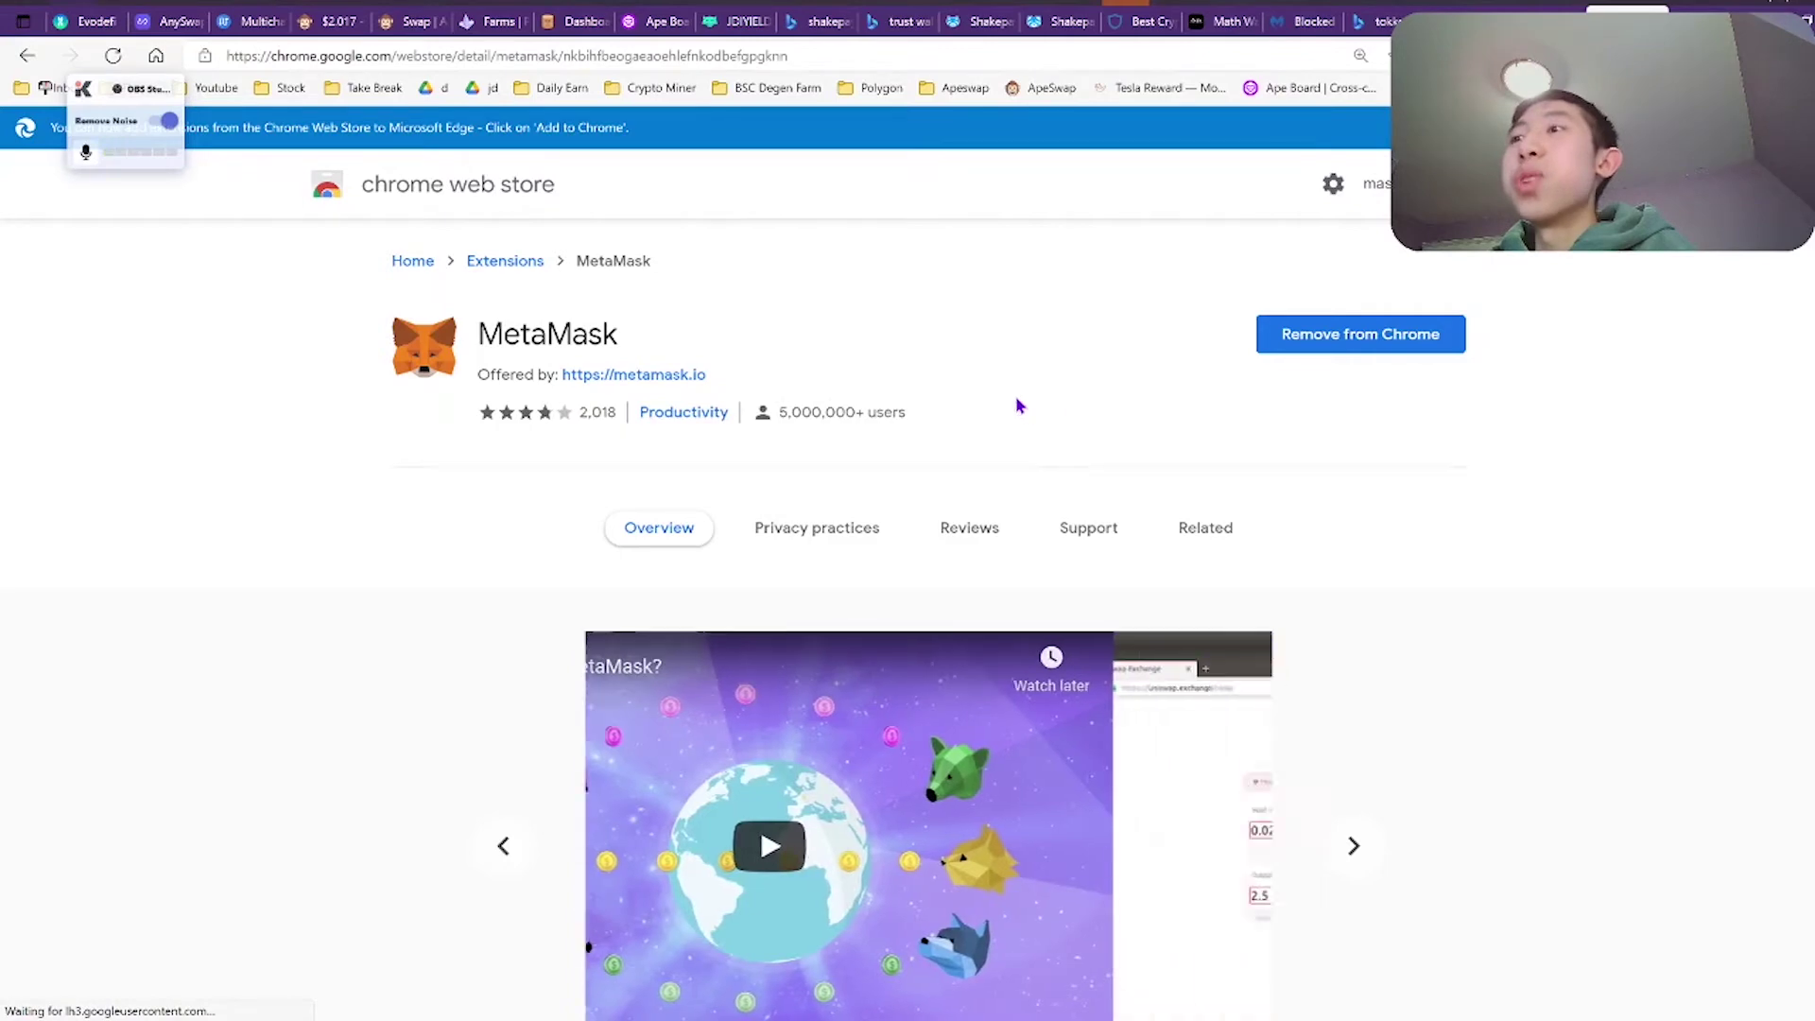
- Search the Chrome Web Store for "binance chain wallet" and open the Binance Chain Wallet listing
{"action": "left_click", "coordinate": [397, 264]}
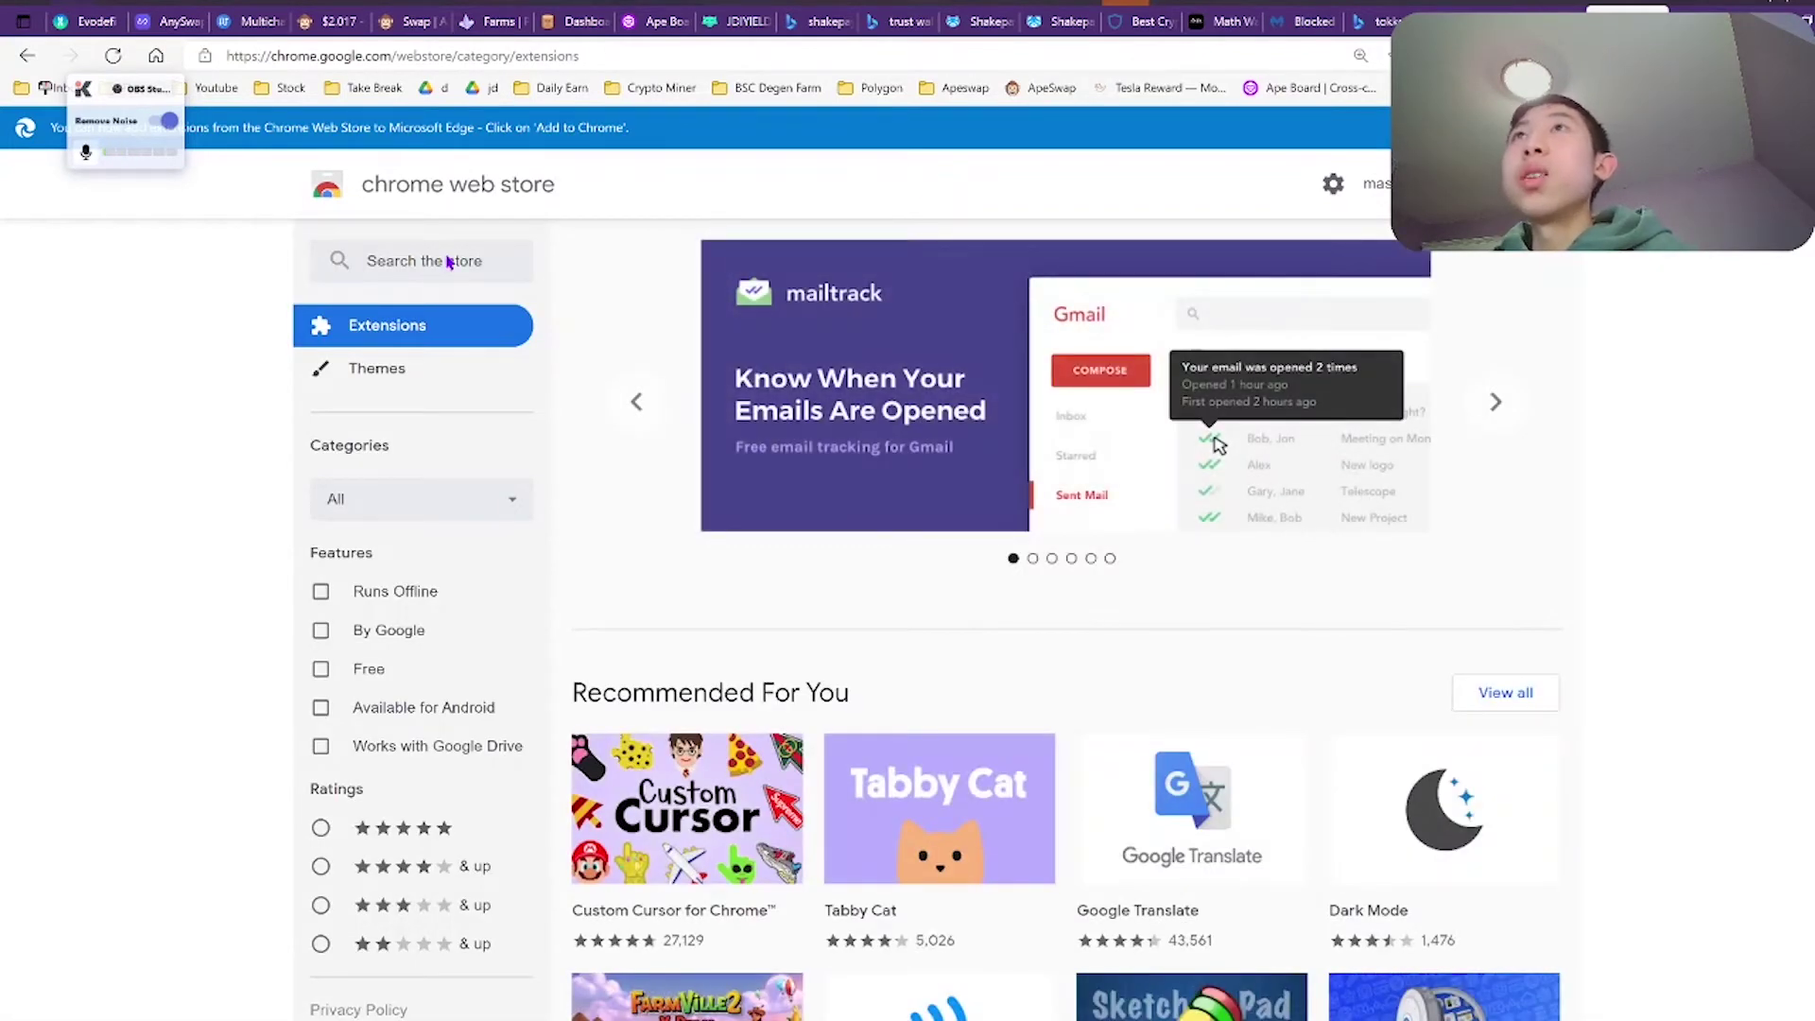
{"action": "left_click", "coordinate": [444, 262]}
{"action": "type", "text": "binance "}
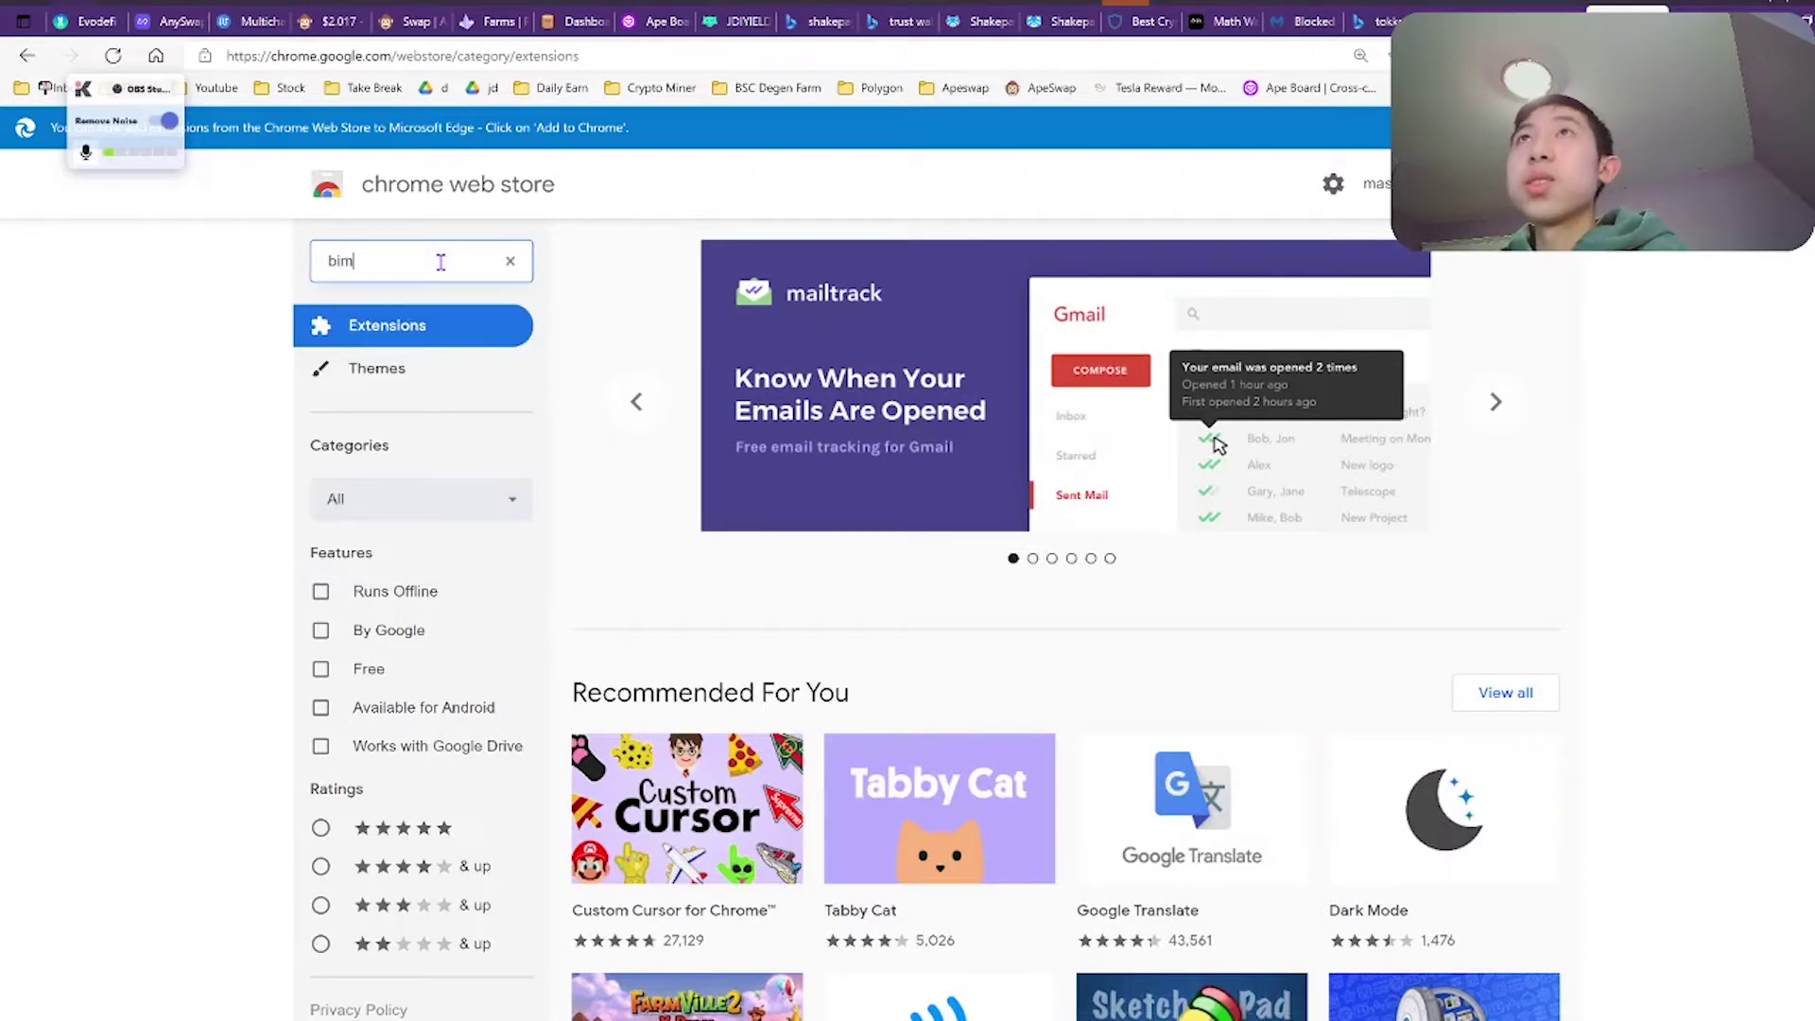
{"action": "type", "text": "chain wallet"}
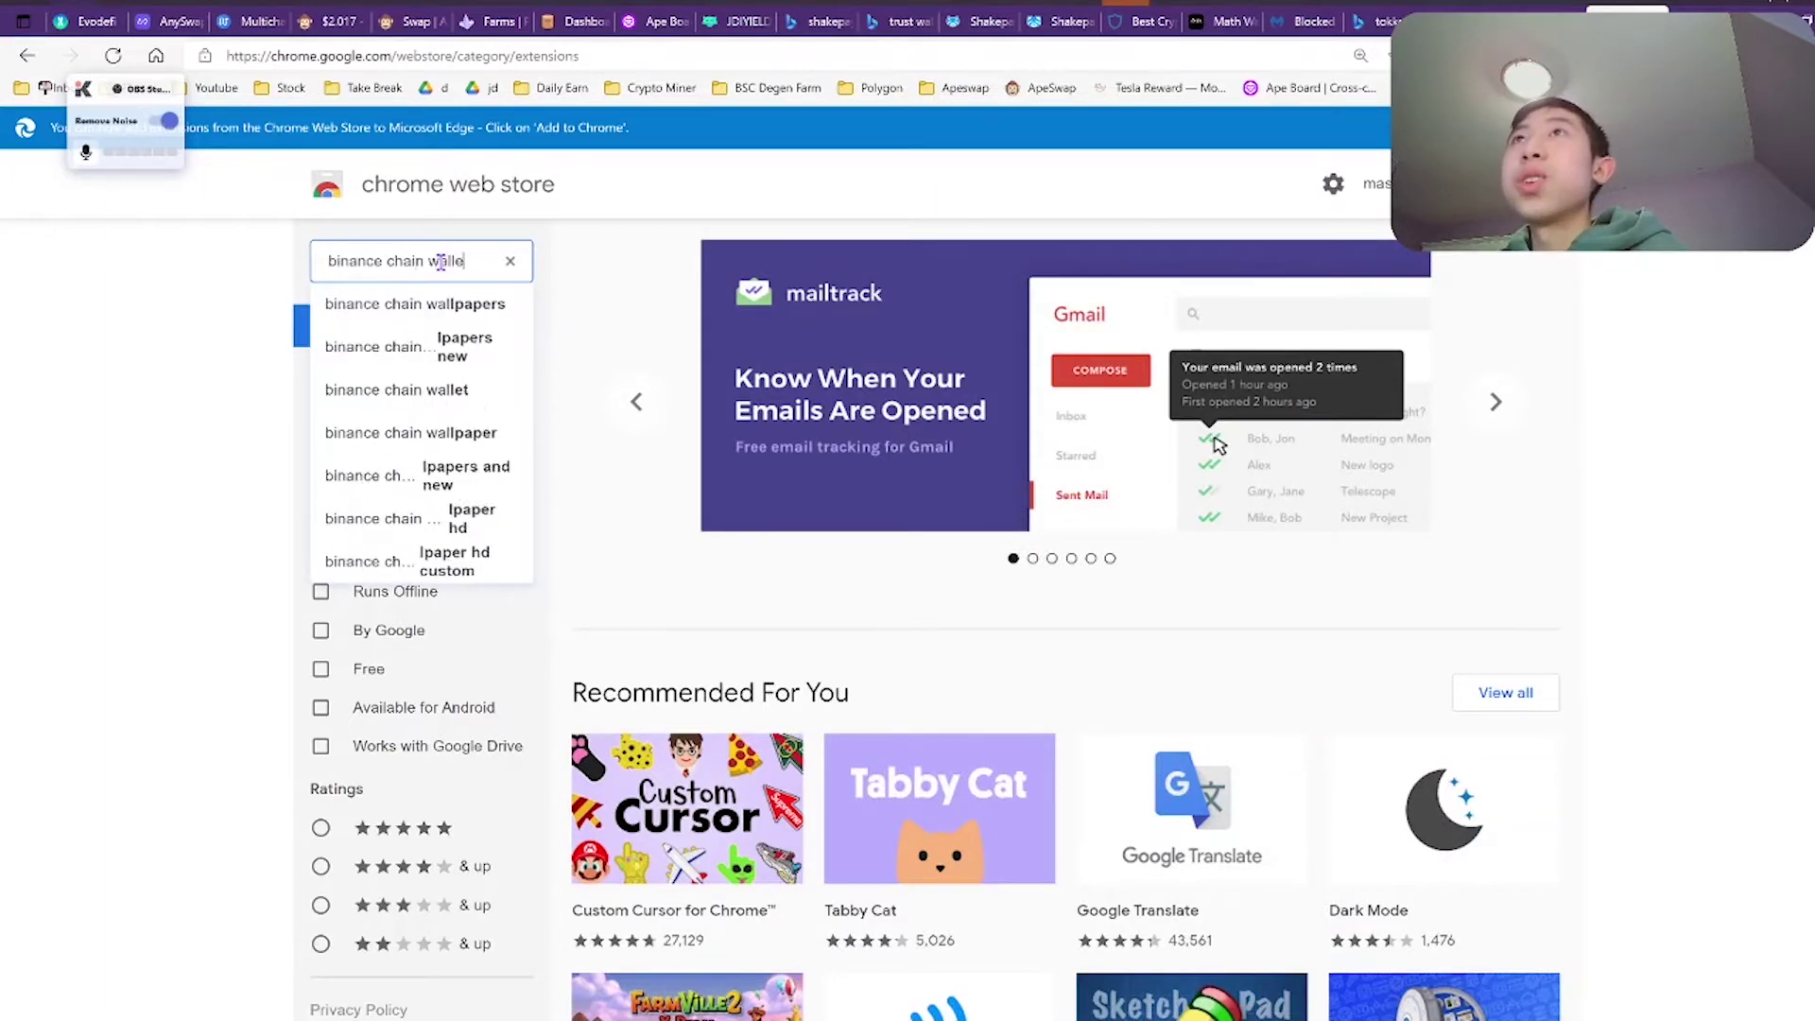
{"action": "key", "text": "Return"}
{"action": "left_click", "coordinate": [1103, 376]}
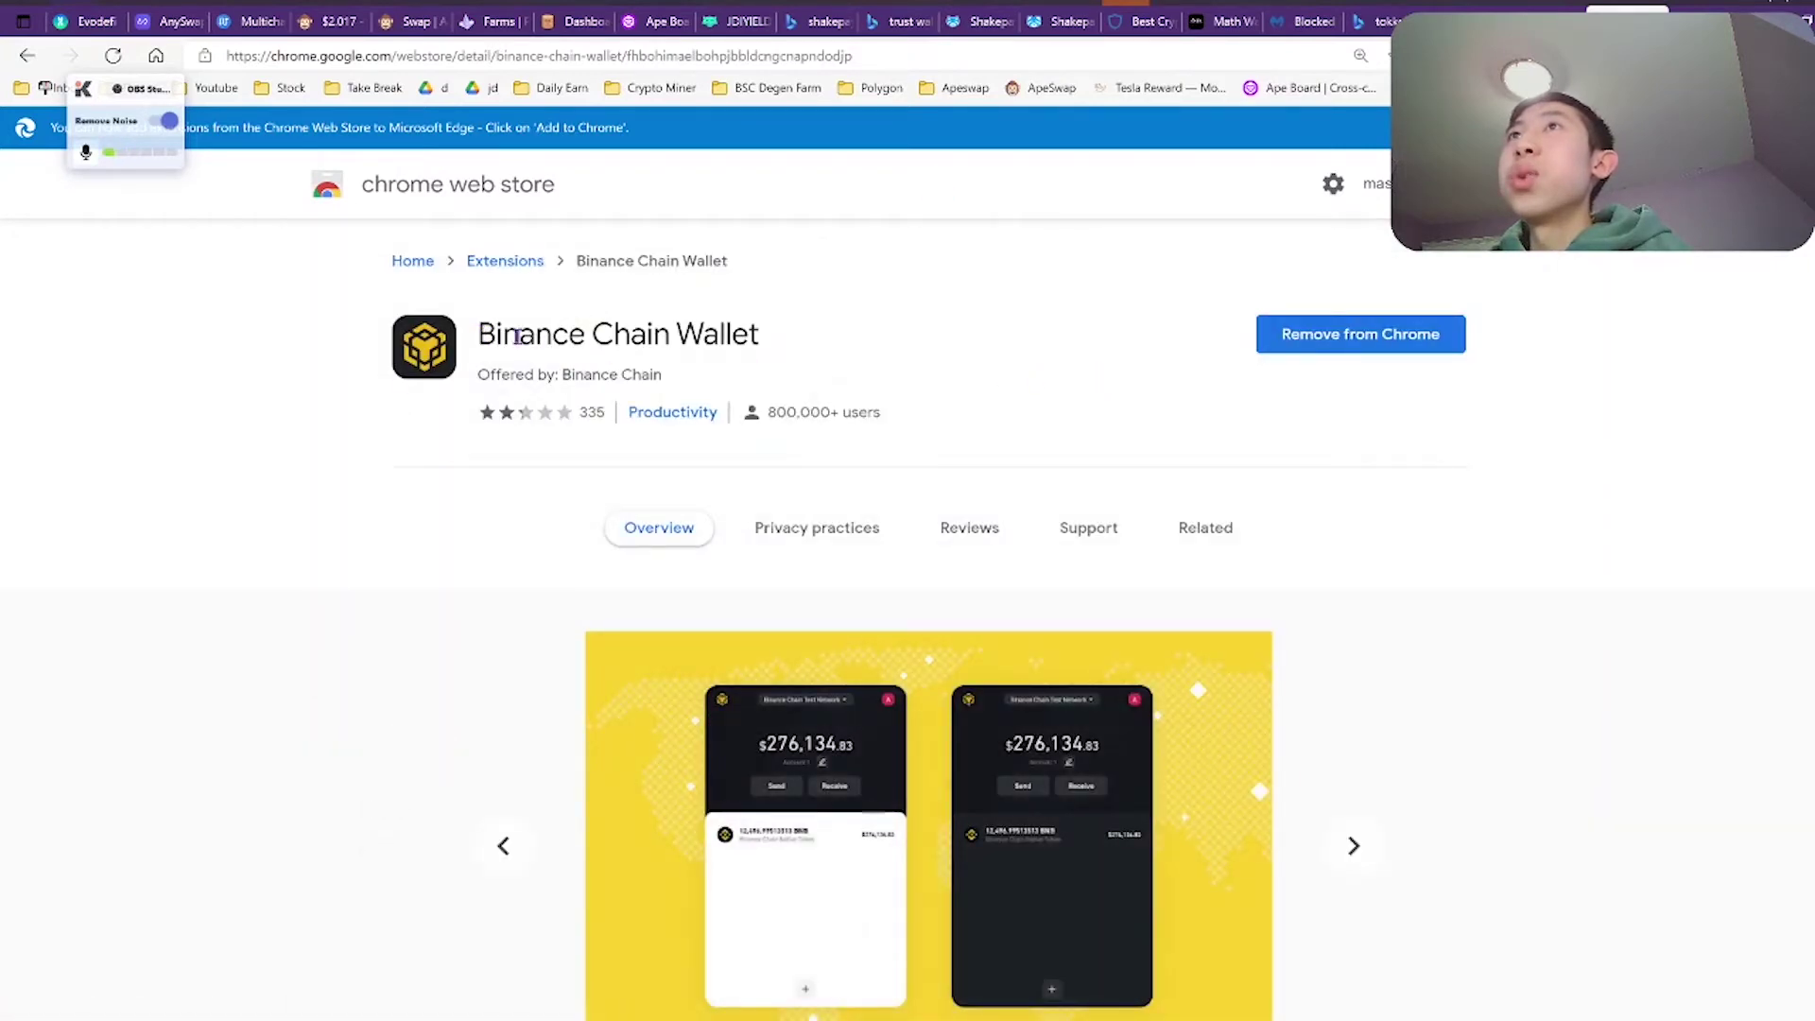
- Look over the Binance Chain Wallet listing, highlighting the extension's title
{"action": "left_click_drag", "start_coordinate": [510, 335], "coordinate": [837, 343]}
{"action": "left_click", "coordinate": [652, 333]}
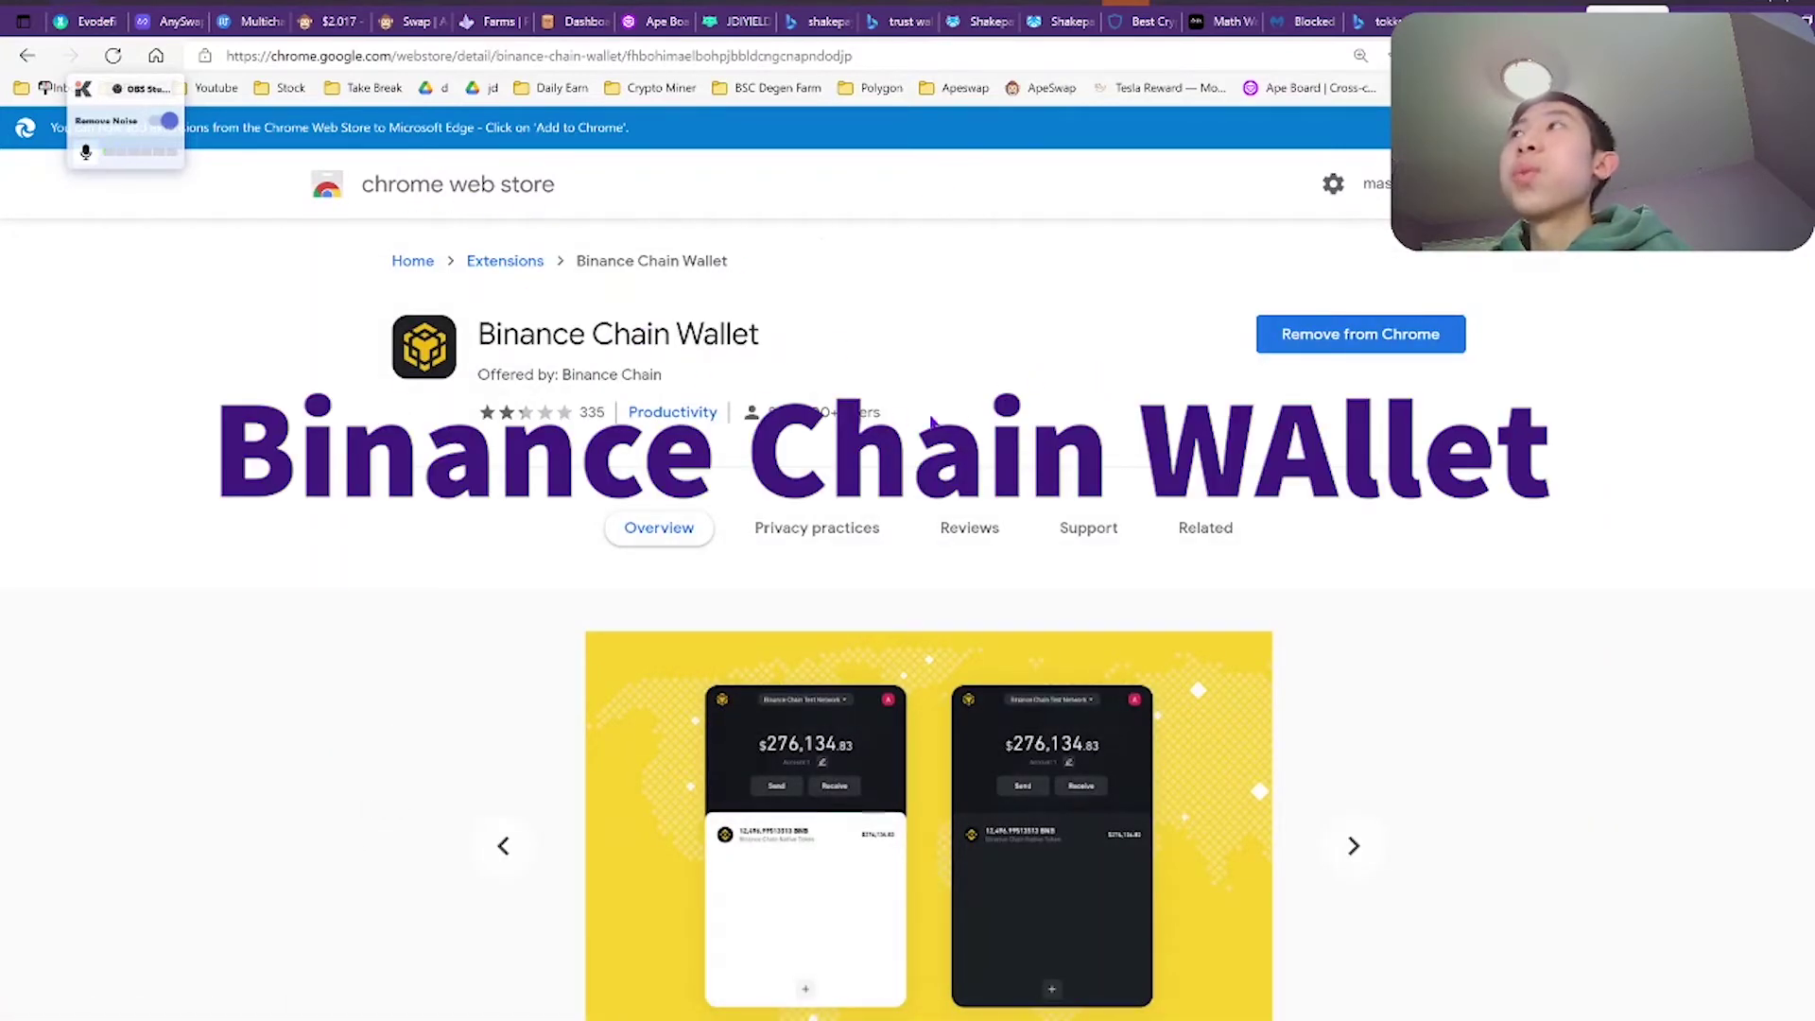
{"action": "scroll", "coordinate": [1062, 379], "scroll_direction": "down", "scroll_amount": 4}
{"action": "scroll", "coordinate": [1063, 378], "scroll_direction": "up", "scroll_amount": 6}
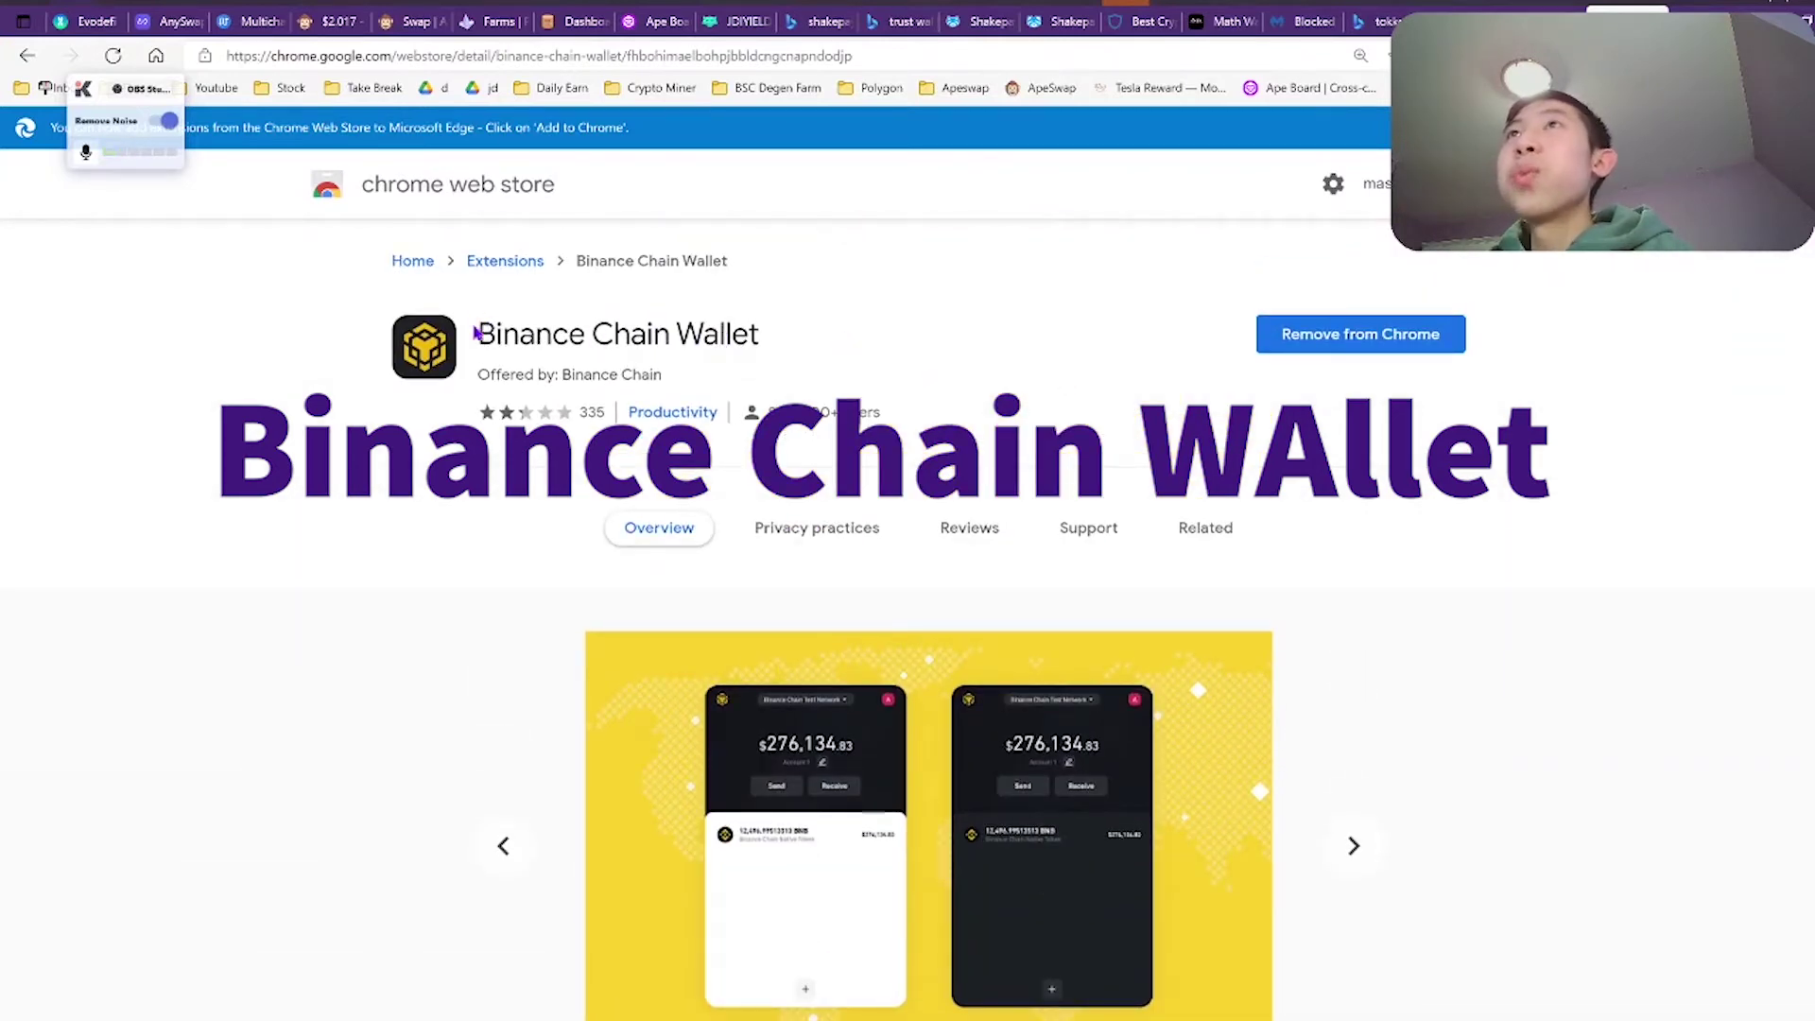
{"action": "left_click_drag", "start_coordinate": [479, 333], "coordinate": [834, 341]}
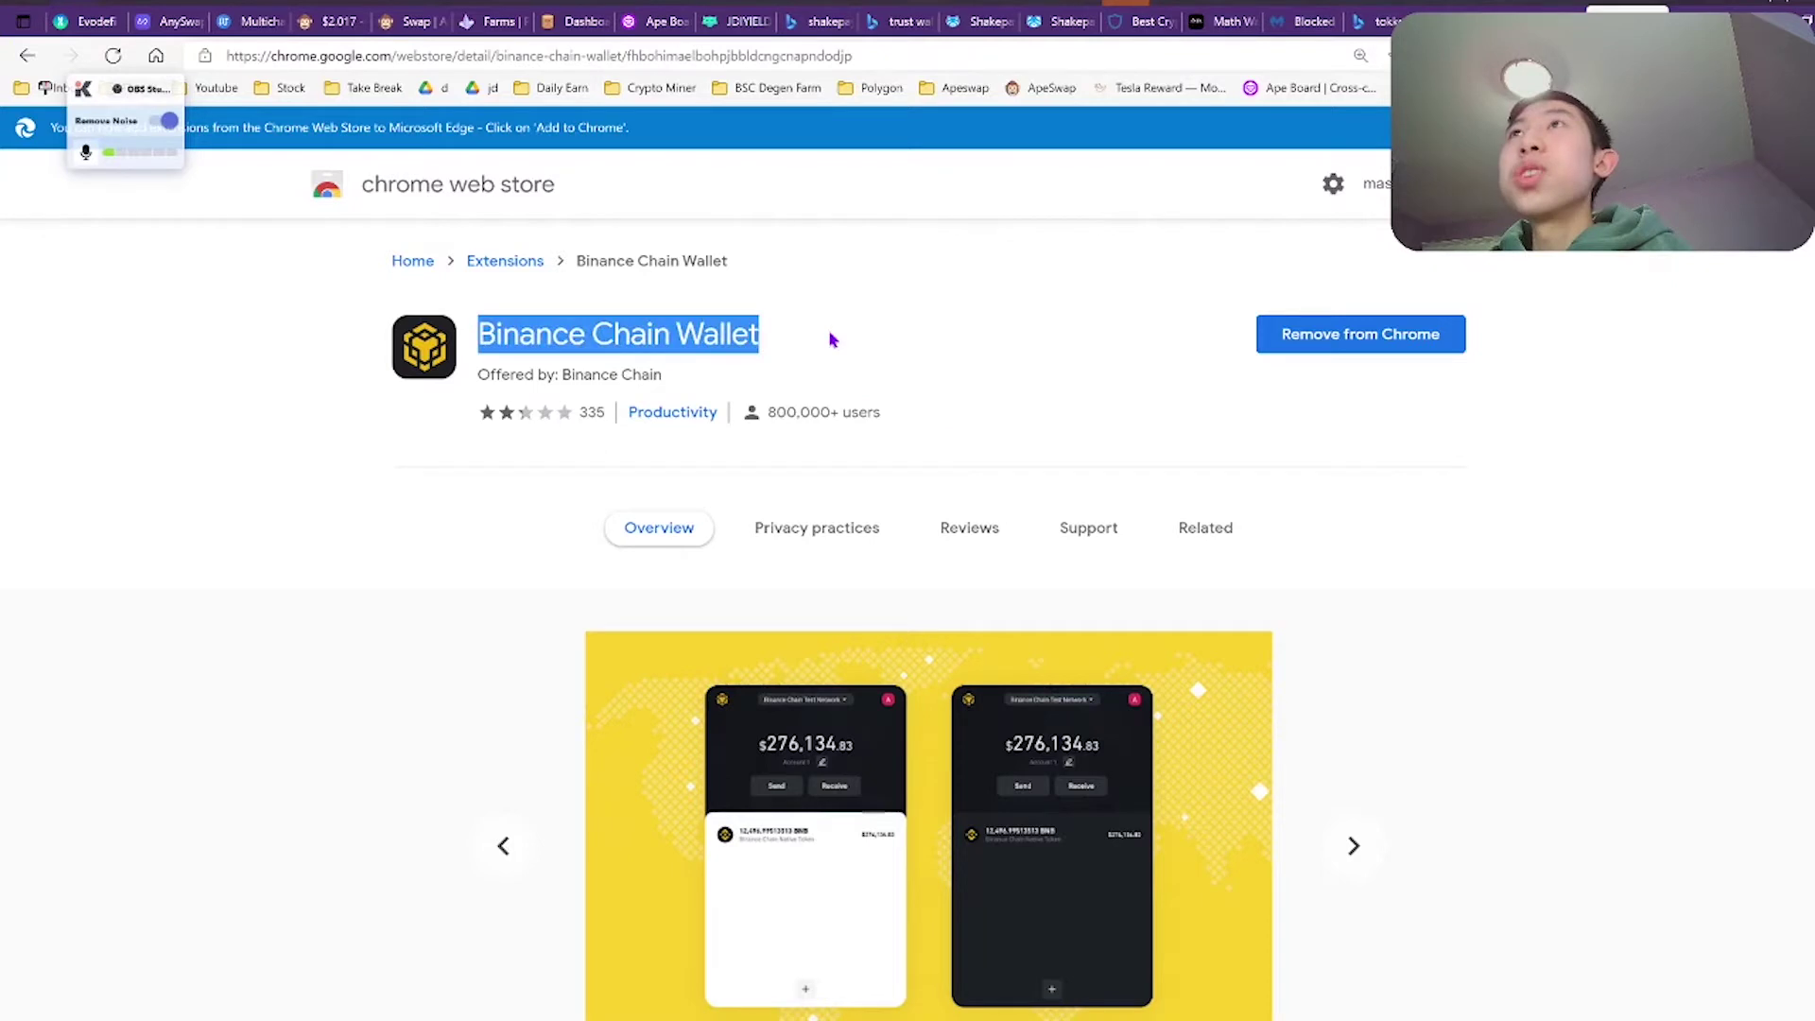
{"action": "left_click", "coordinate": [716, 333]}
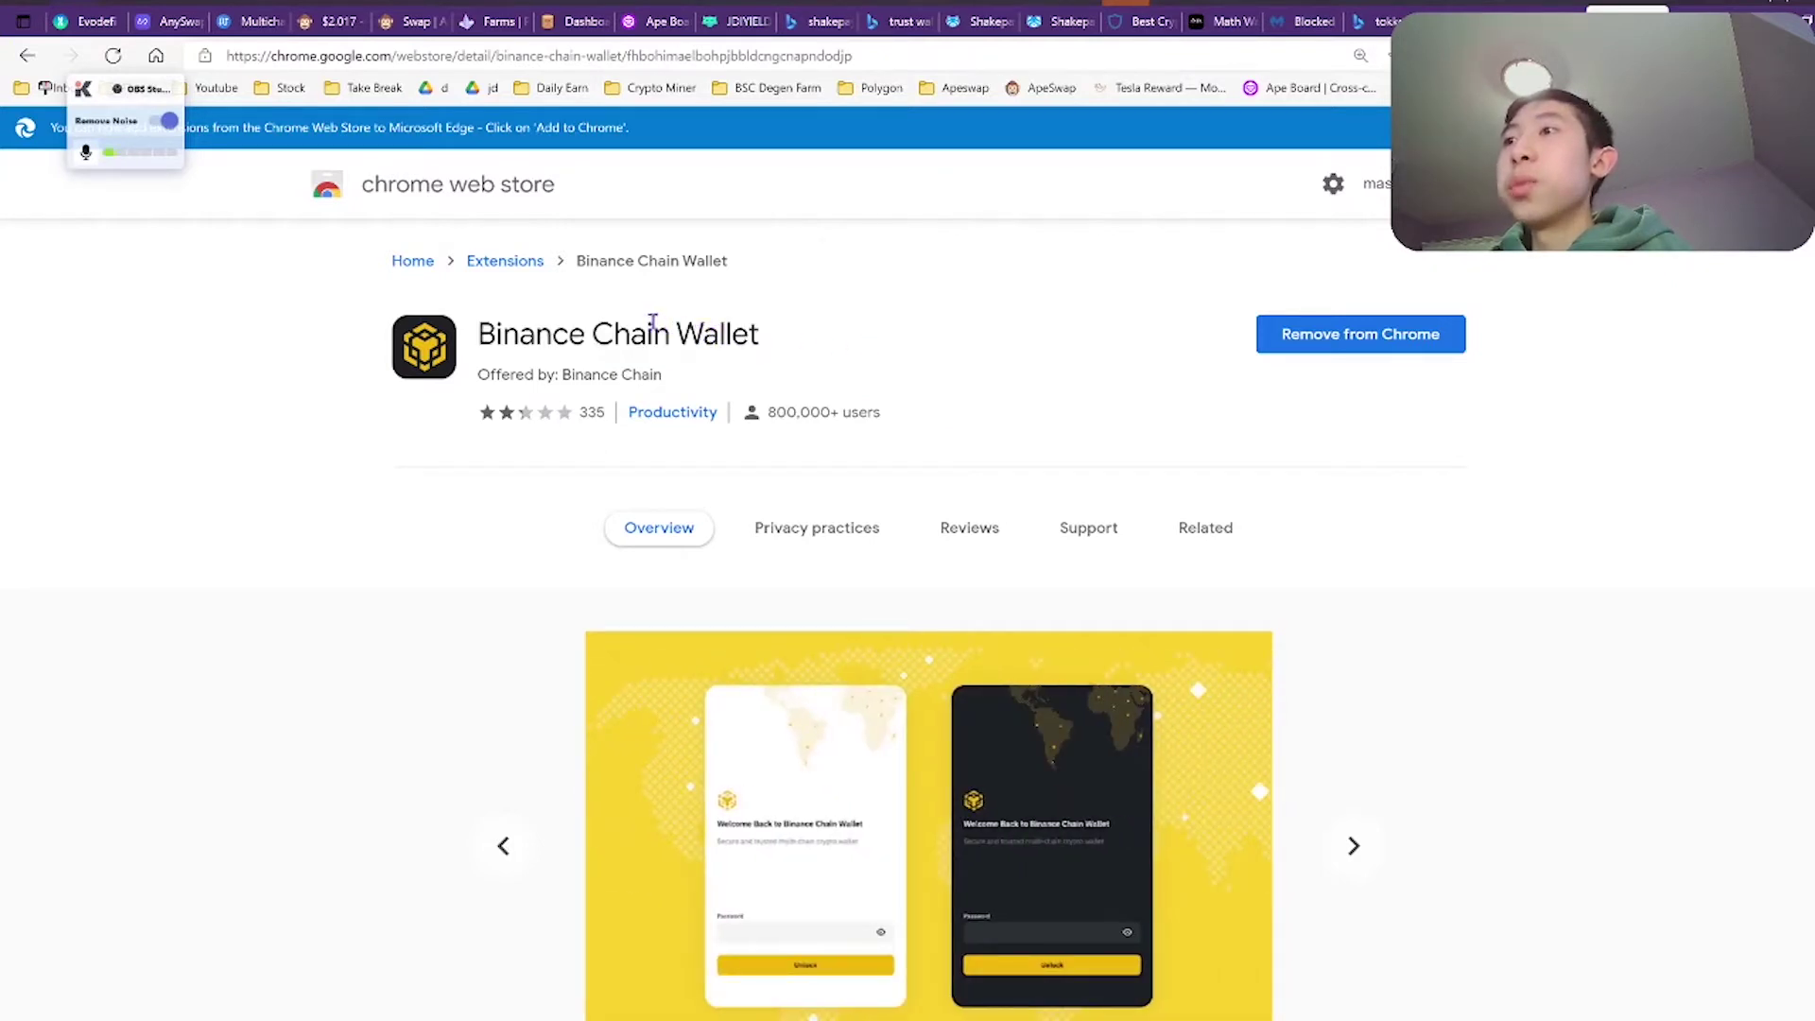
{"action": "left_click_drag", "start_coordinate": [494, 334], "coordinate": [757, 338]}
{"action": "left_click", "coordinate": [780, 341]}
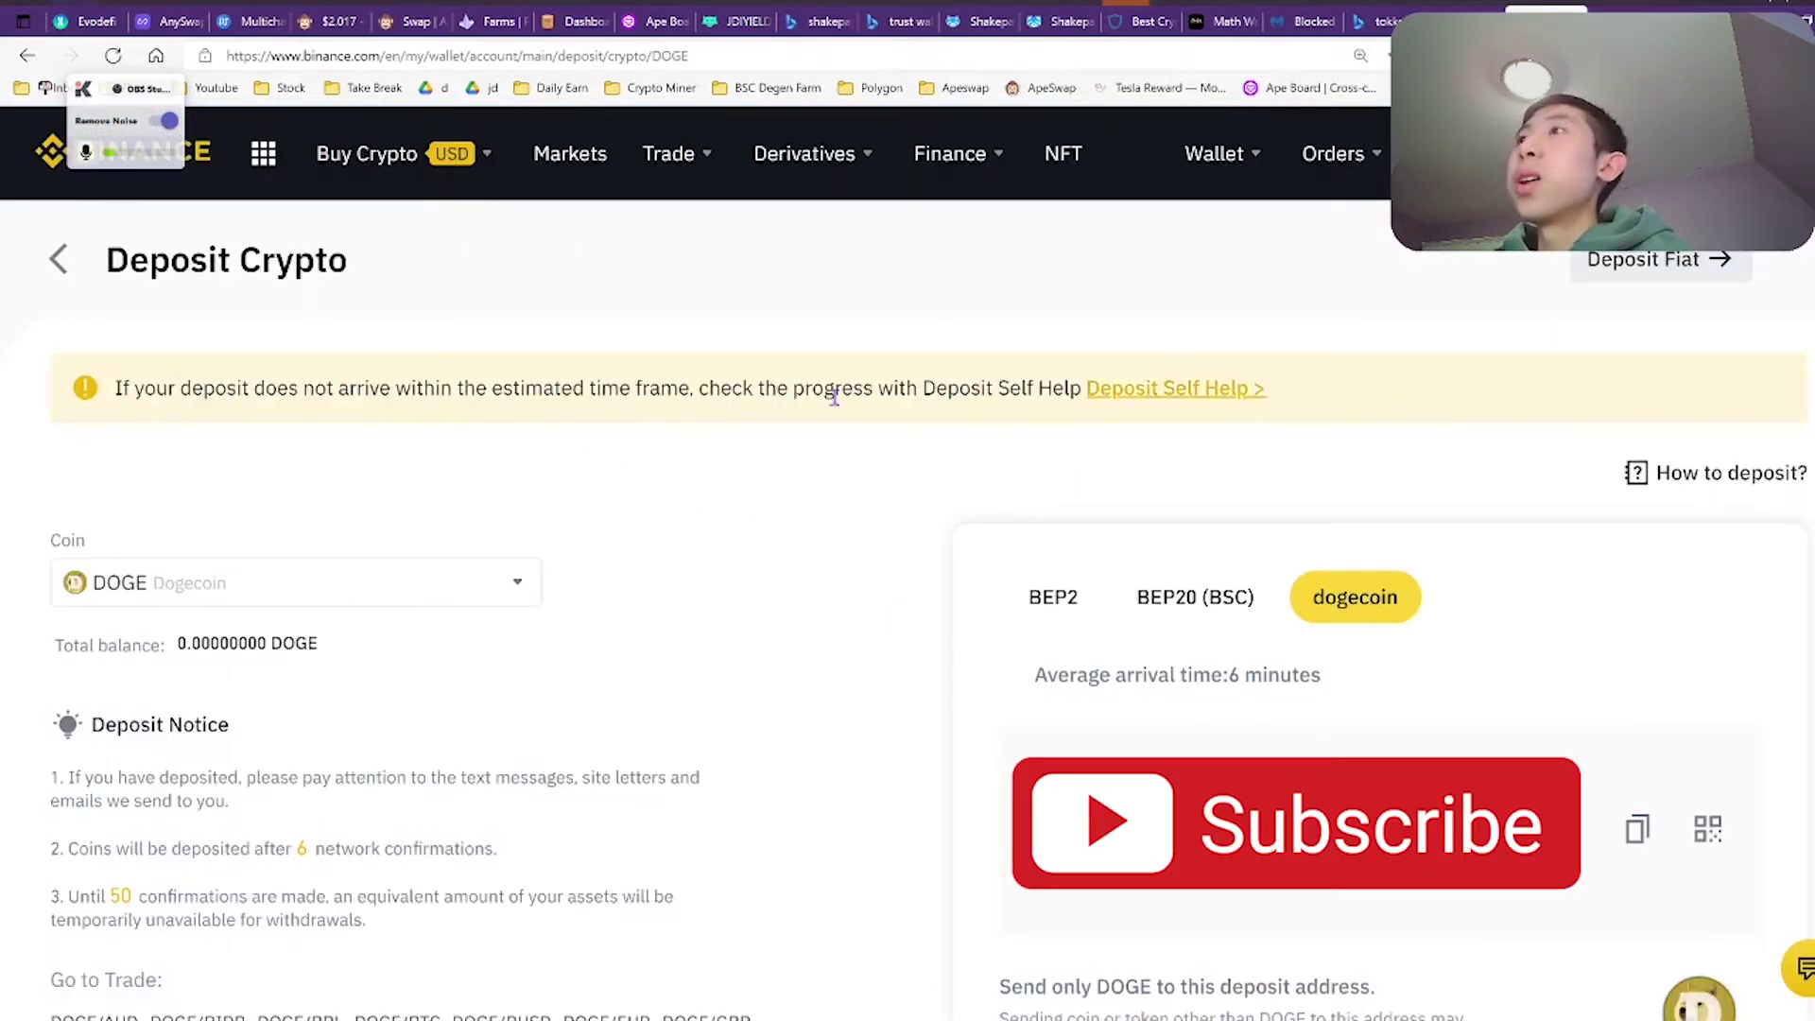
- Return from Binance's Deposit Crypto page to the Fiat and Spot wallet and bring up the Shakepay website
{"action": "left_click", "coordinate": [60, 260]}
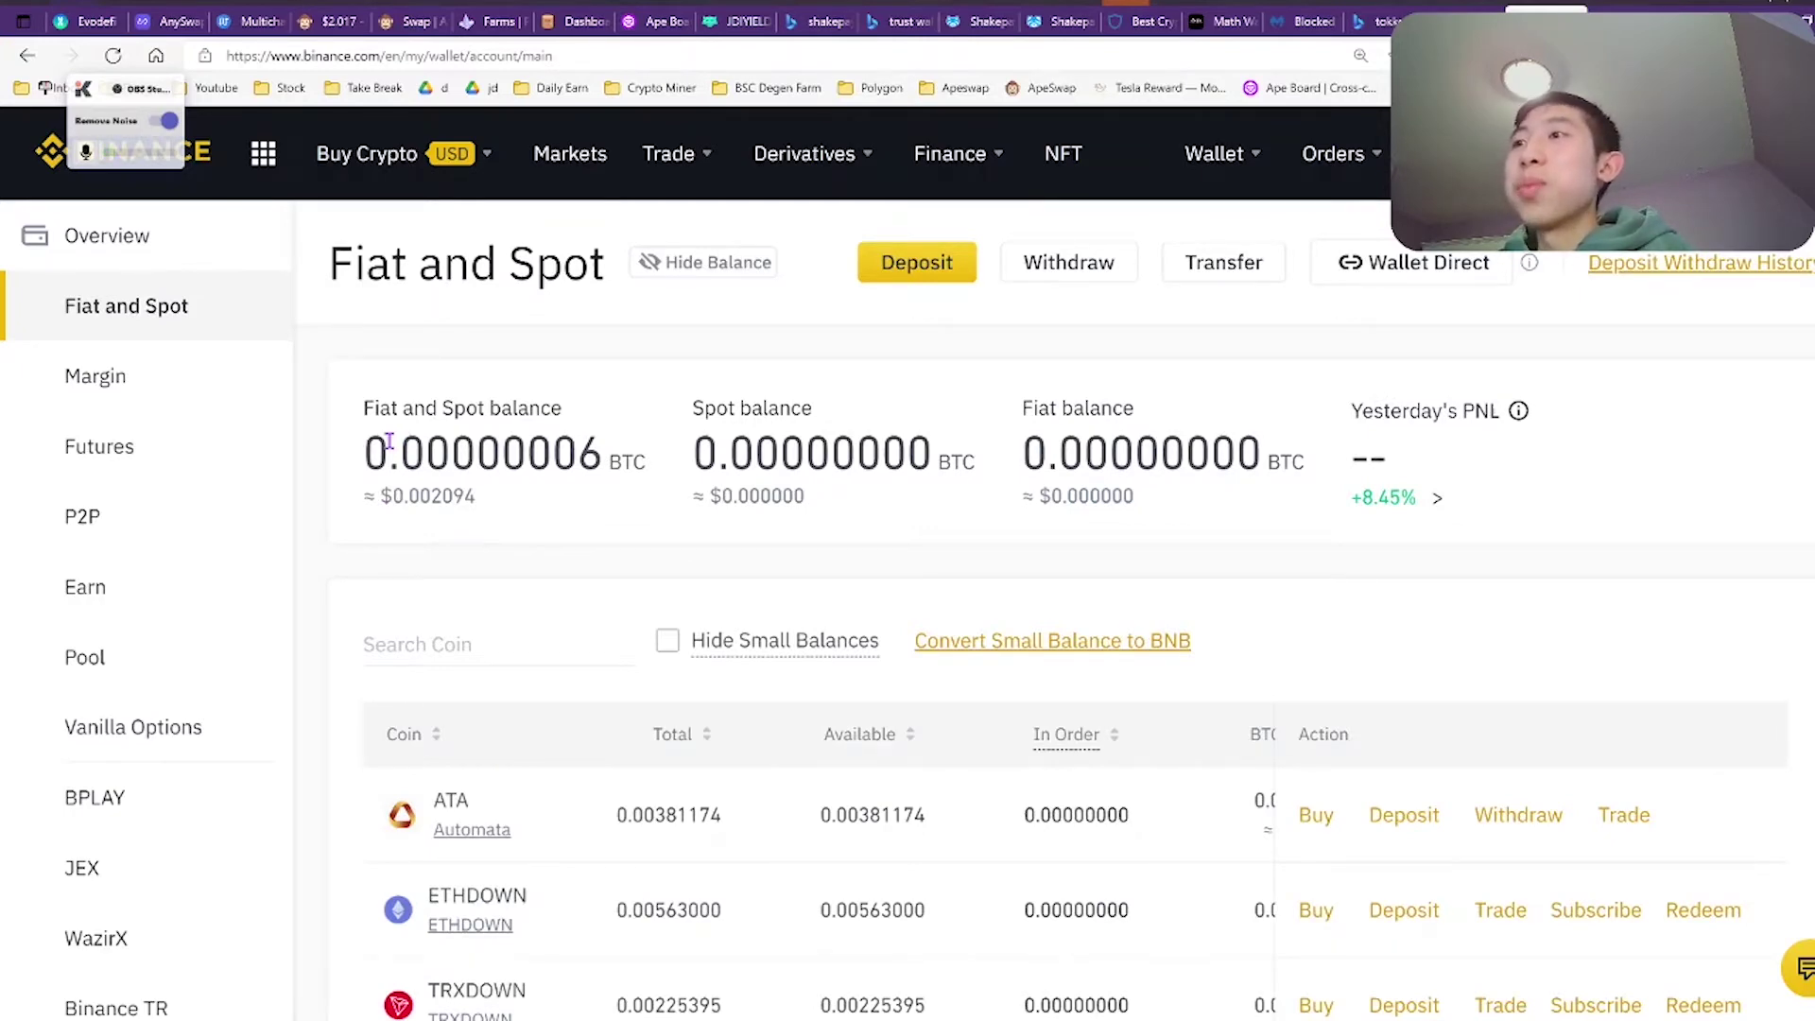
{"action": "left_click", "coordinate": [1057, 21]}
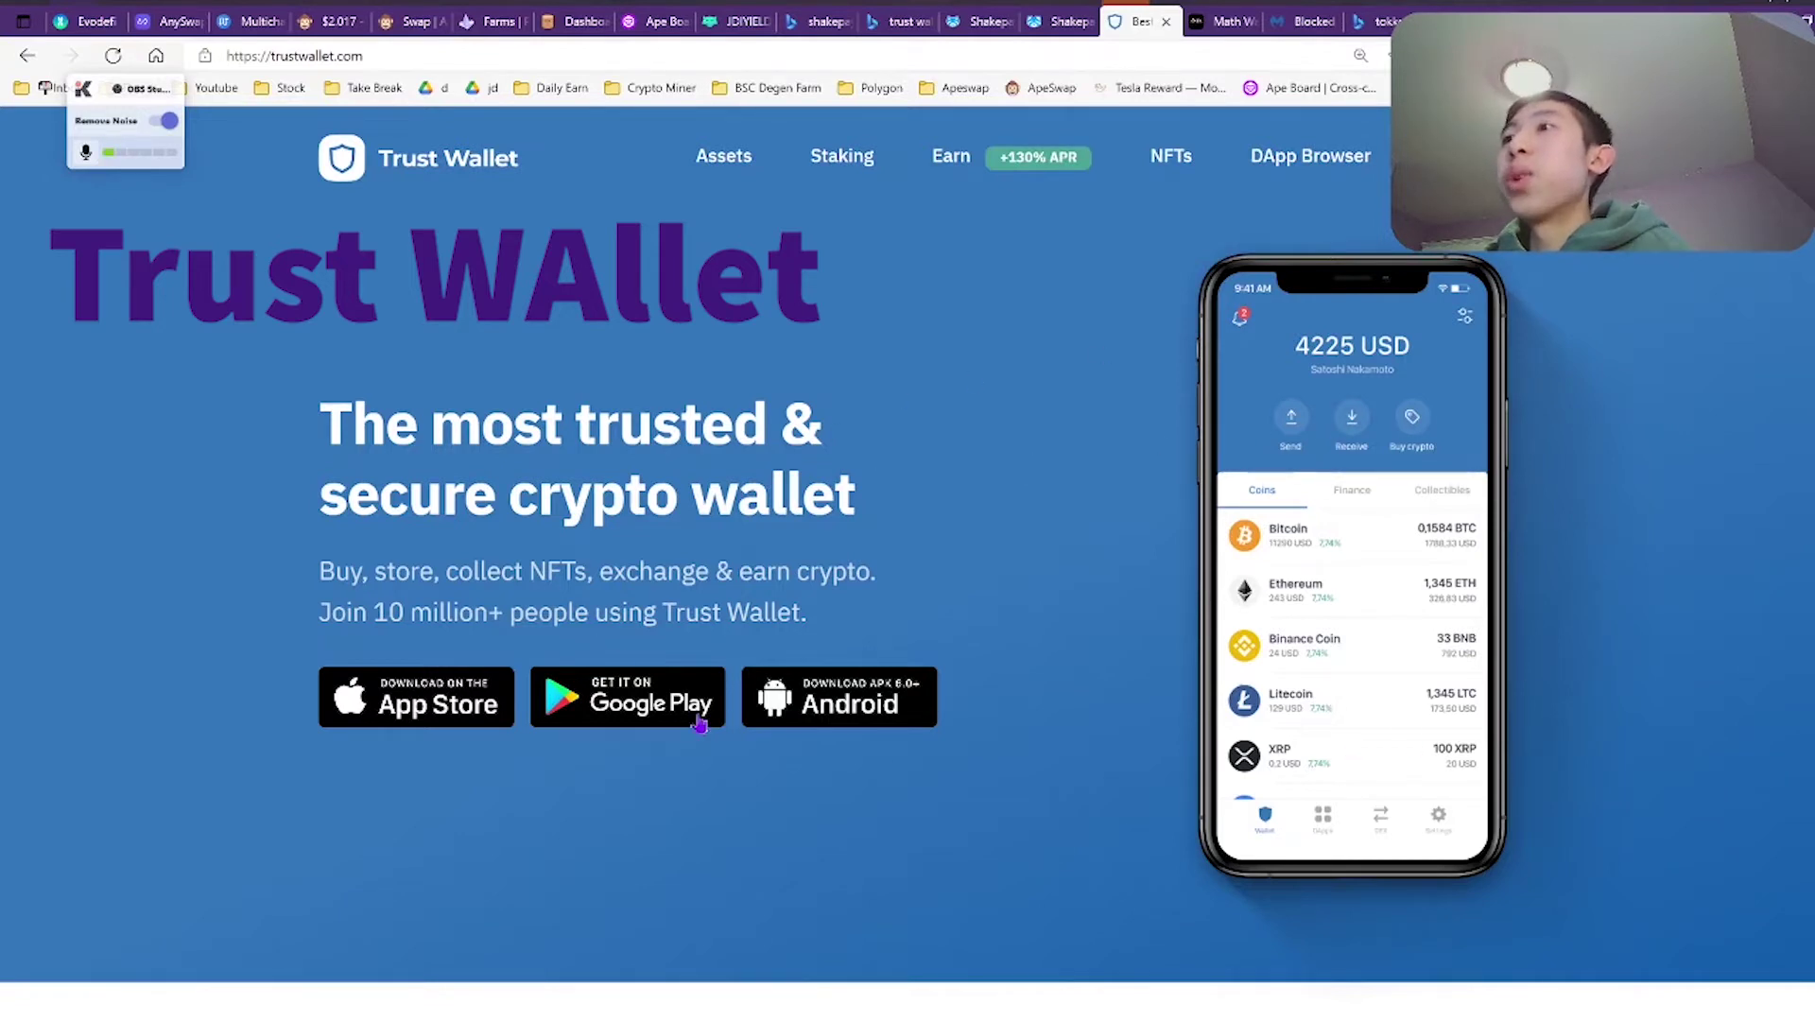
- Go to the Math Wallet website and review its list of supported public chains
{"action": "left_click", "coordinate": [1224, 23]}
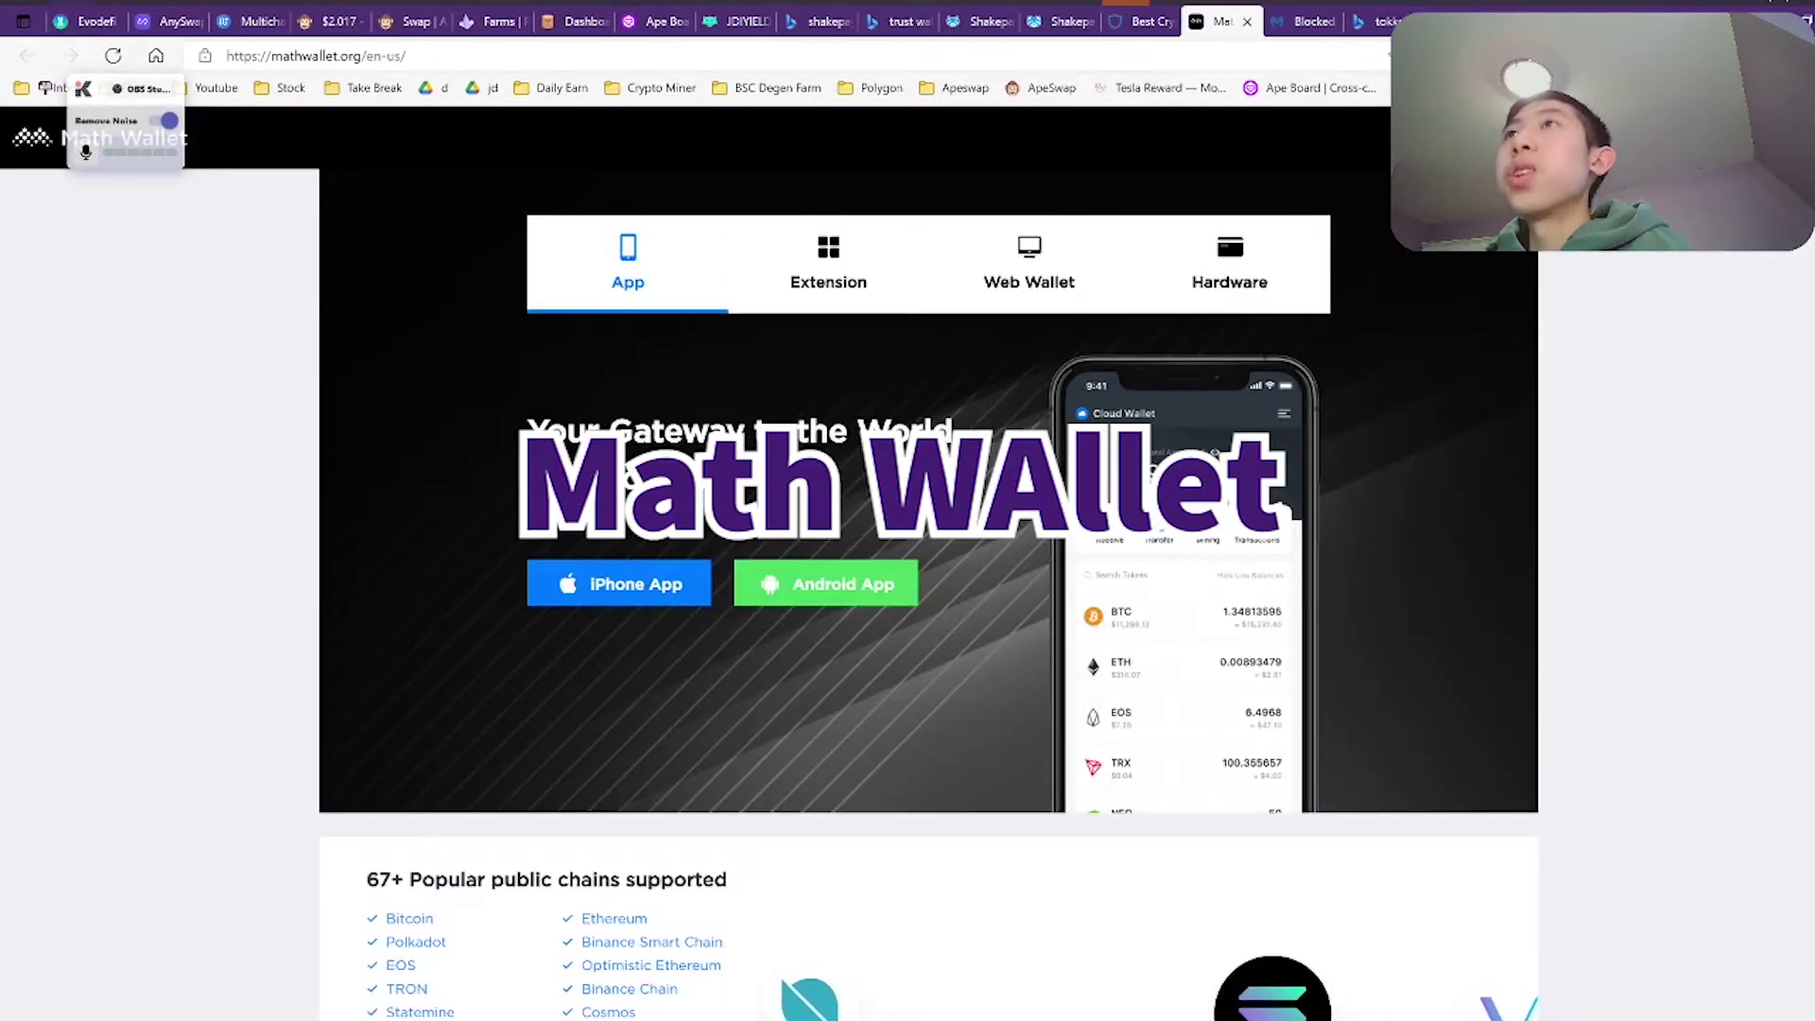
{"action": "scroll", "coordinate": [1182, 650], "scroll_direction": "down", "scroll_amount": 1}
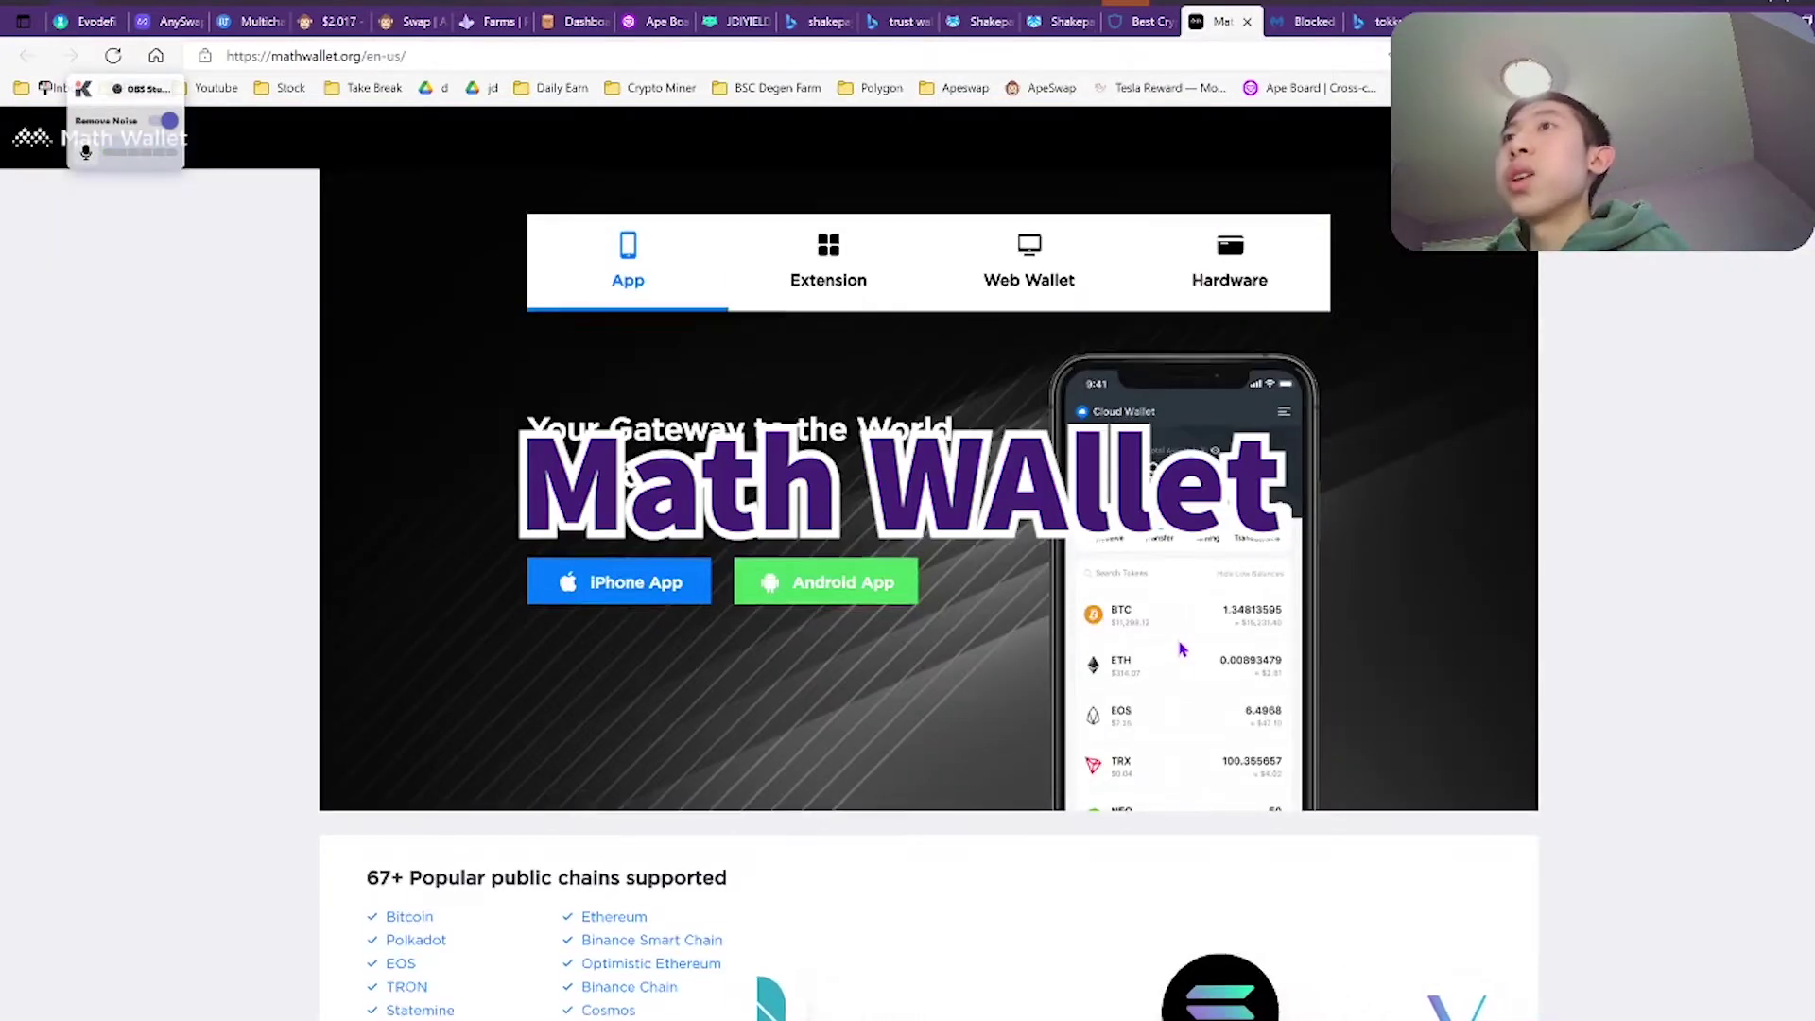
{"action": "scroll", "coordinate": [1182, 650], "scroll_direction": "down", "scroll_amount": 6}
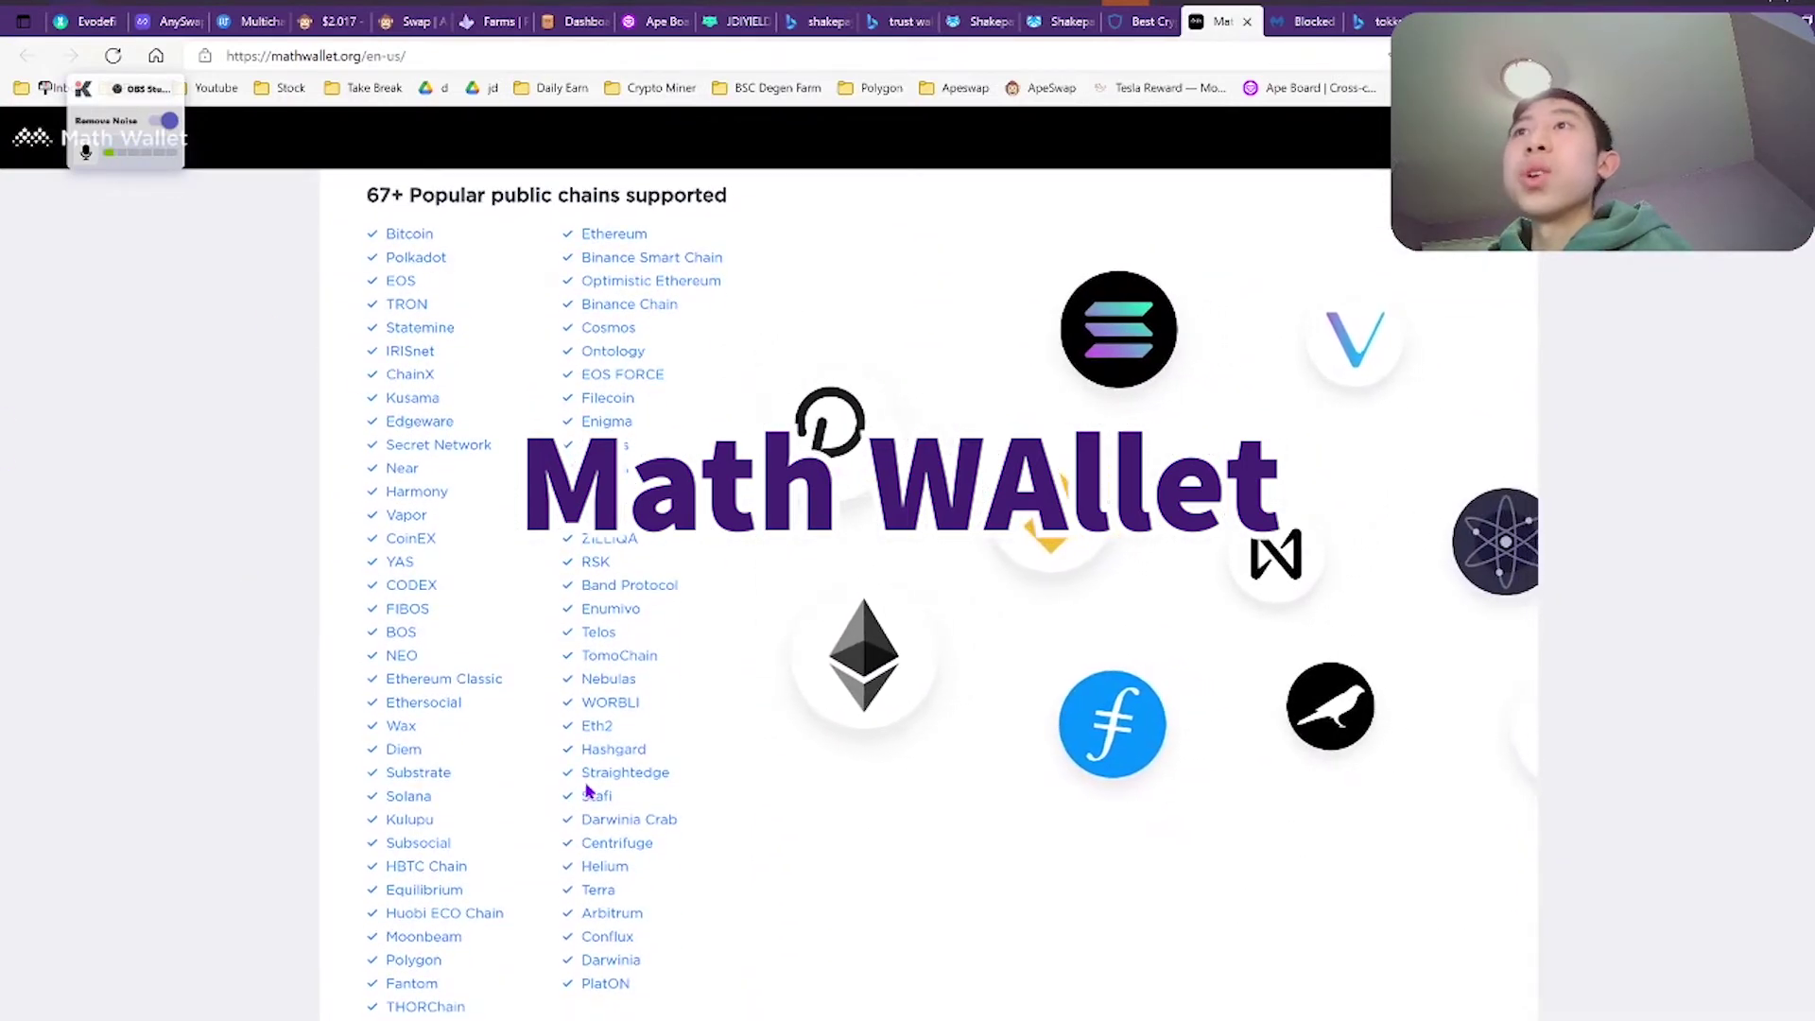
{"action": "scroll", "coordinate": [1147, 742], "scroll_direction": "down", "scroll_amount": 5}
{"action": "scroll", "coordinate": [1256, 385], "scroll_direction": "up", "scroll_amount": 13}
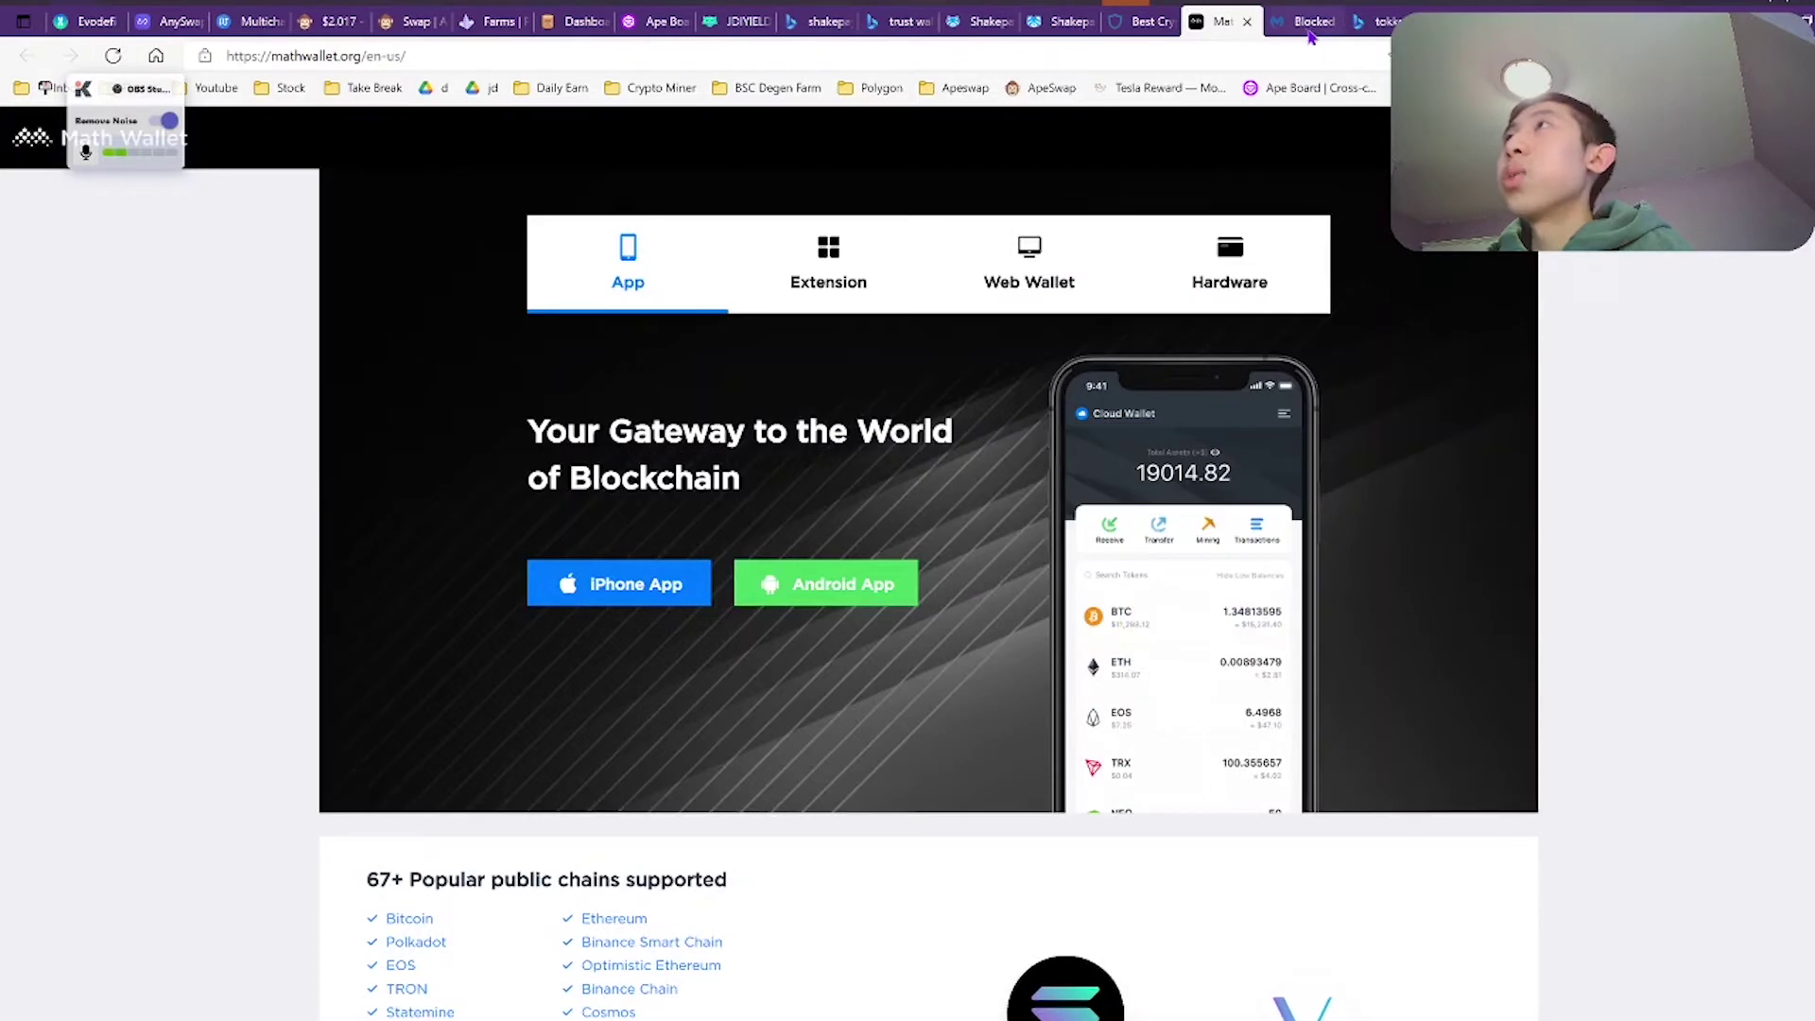
- Continue past the phishing block to the TokenPocket website and look through its home page
{"action": "left_click", "coordinate": [1312, 34]}
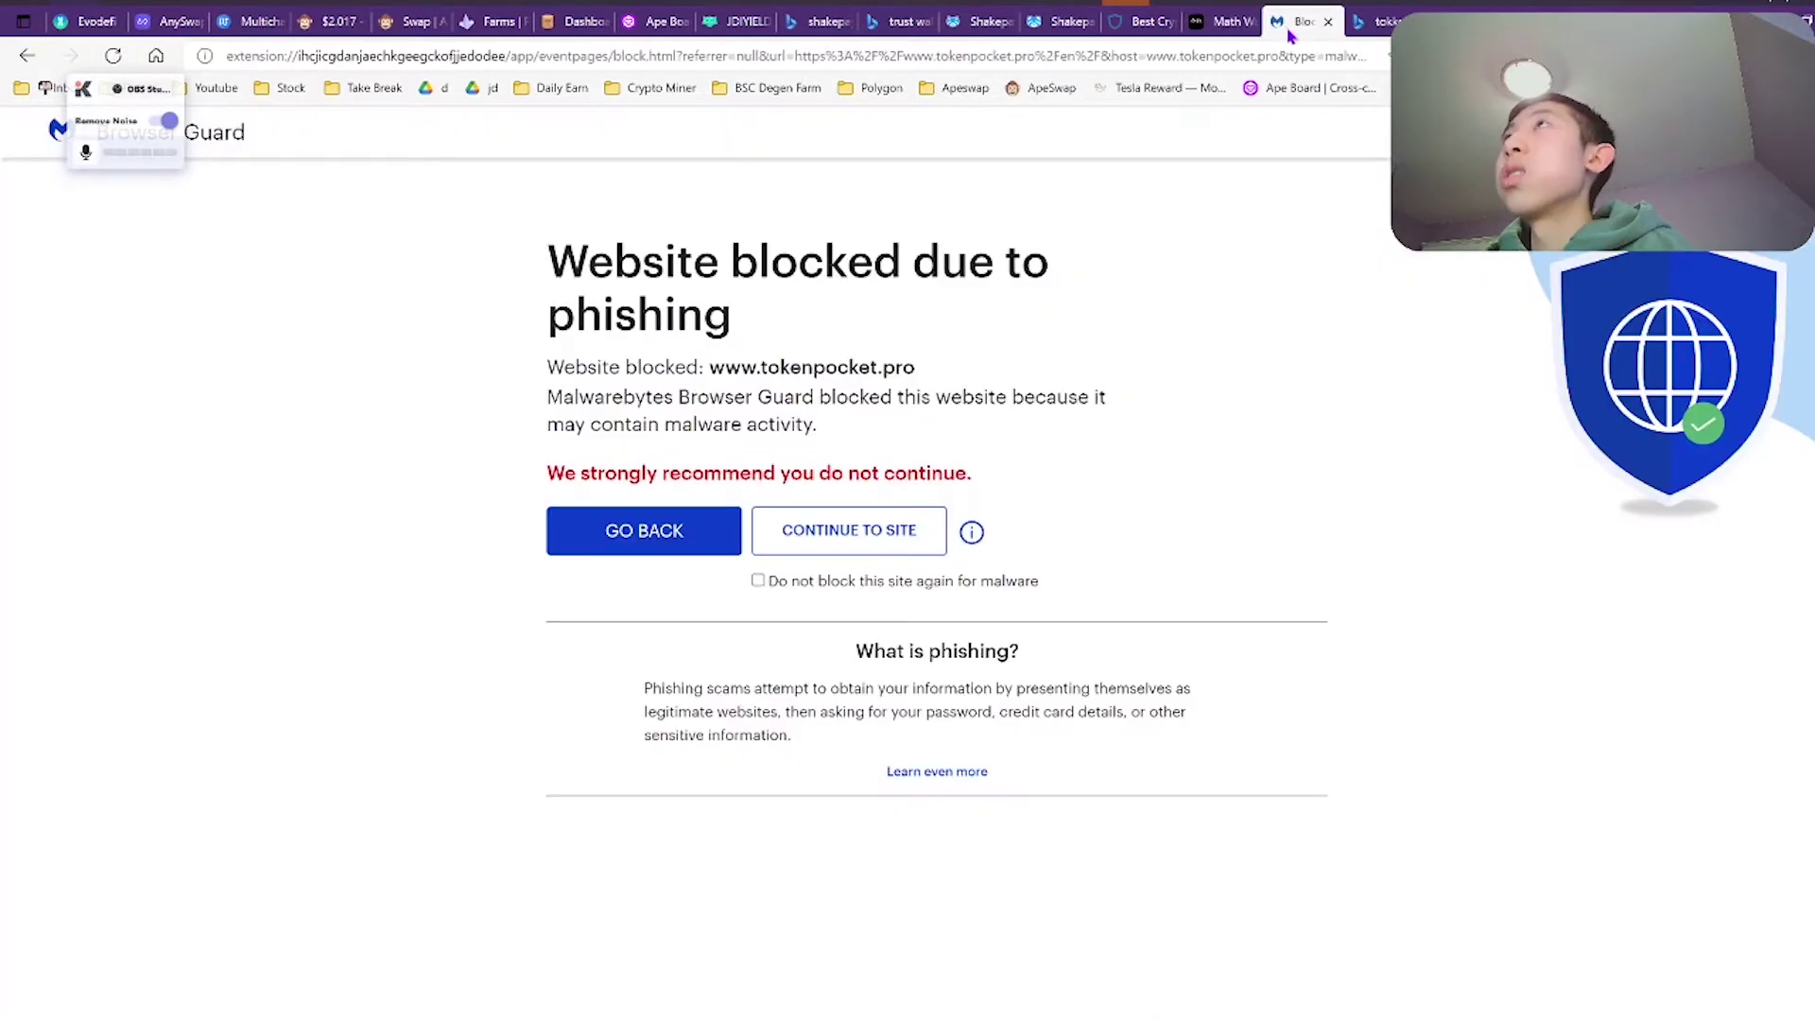
{"action": "left_click", "coordinate": [843, 528]}
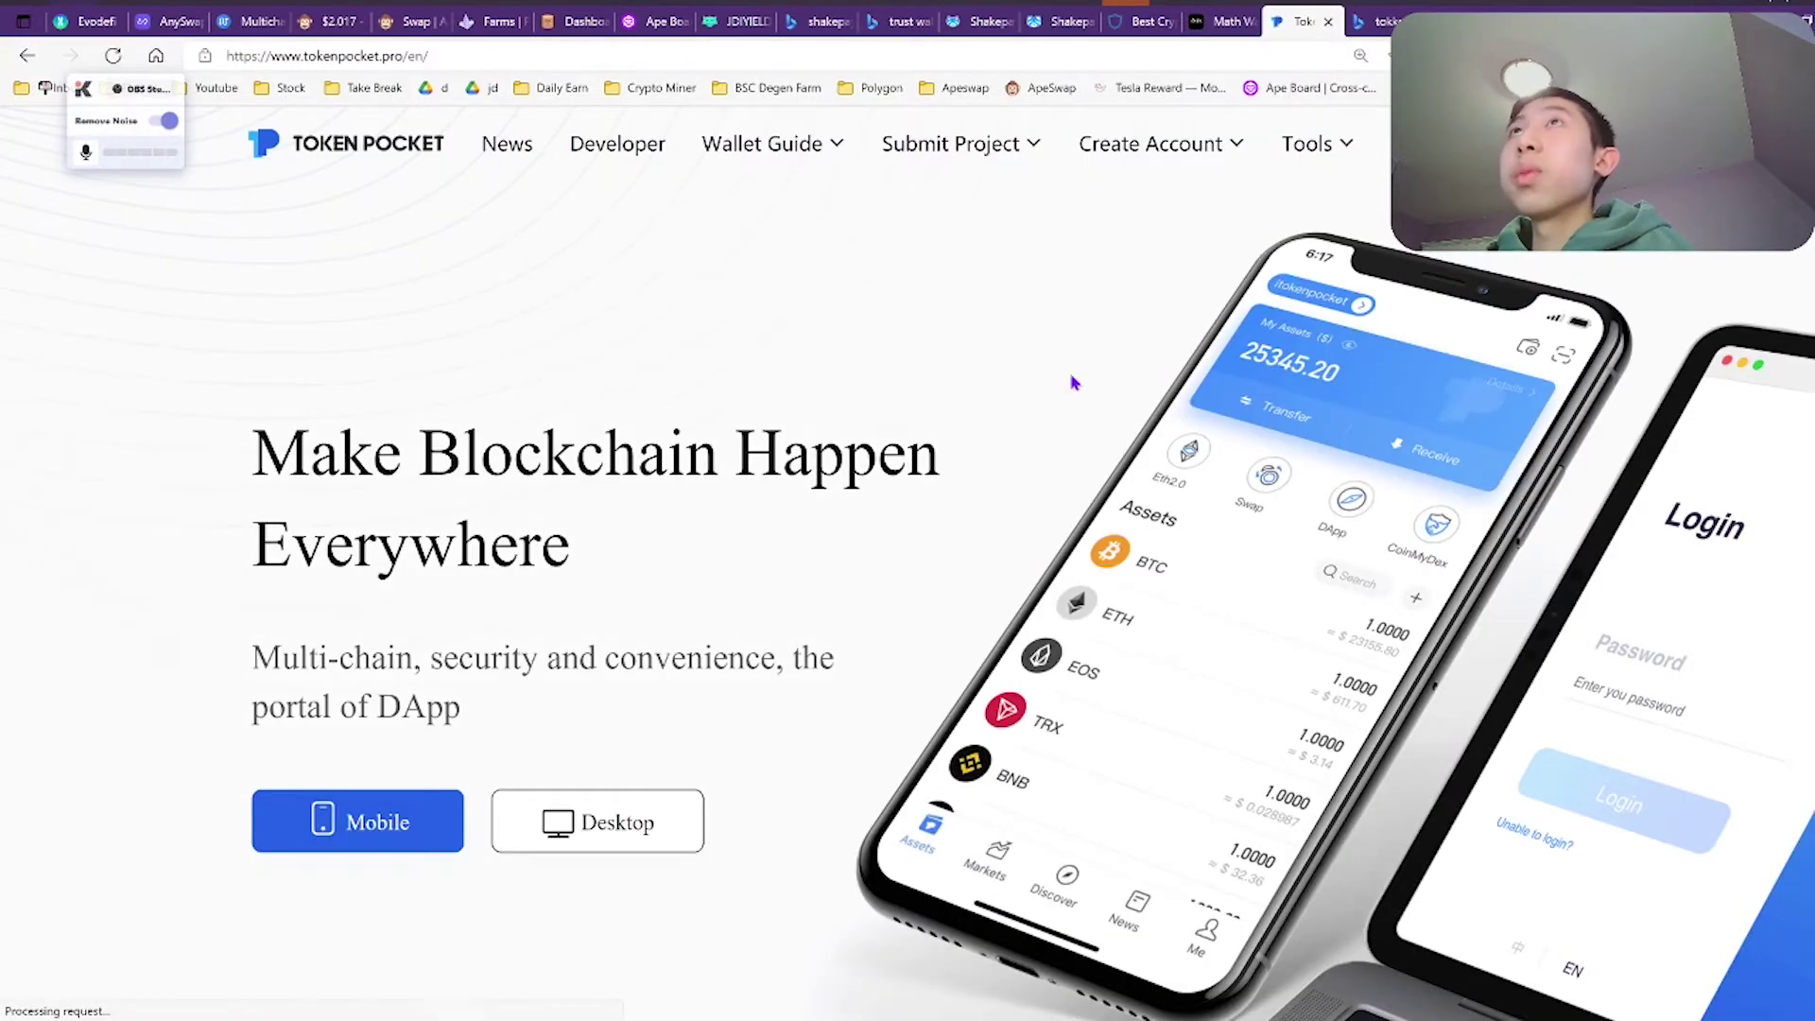
{"action": "scroll", "coordinate": [1073, 381], "scroll_direction": "down", "scroll_amount": 10}
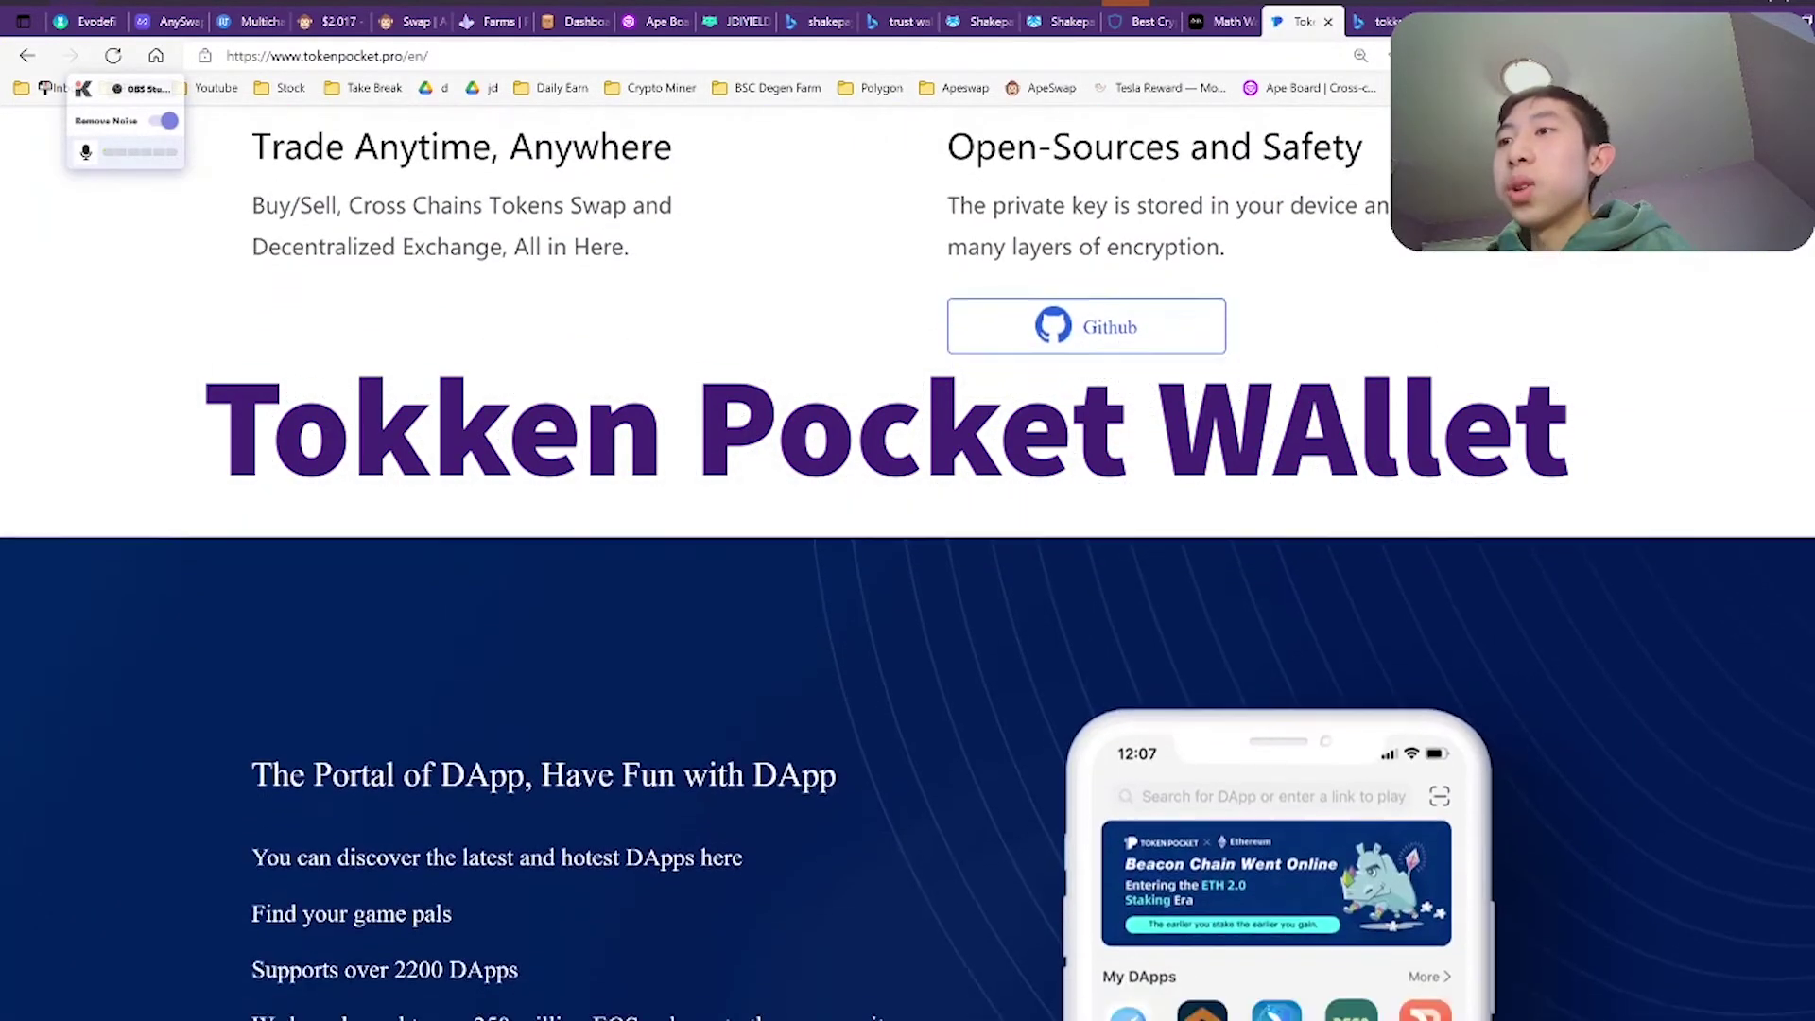
{"action": "scroll", "coordinate": [907, 568], "scroll_direction": "down", "scroll_amount": 15}
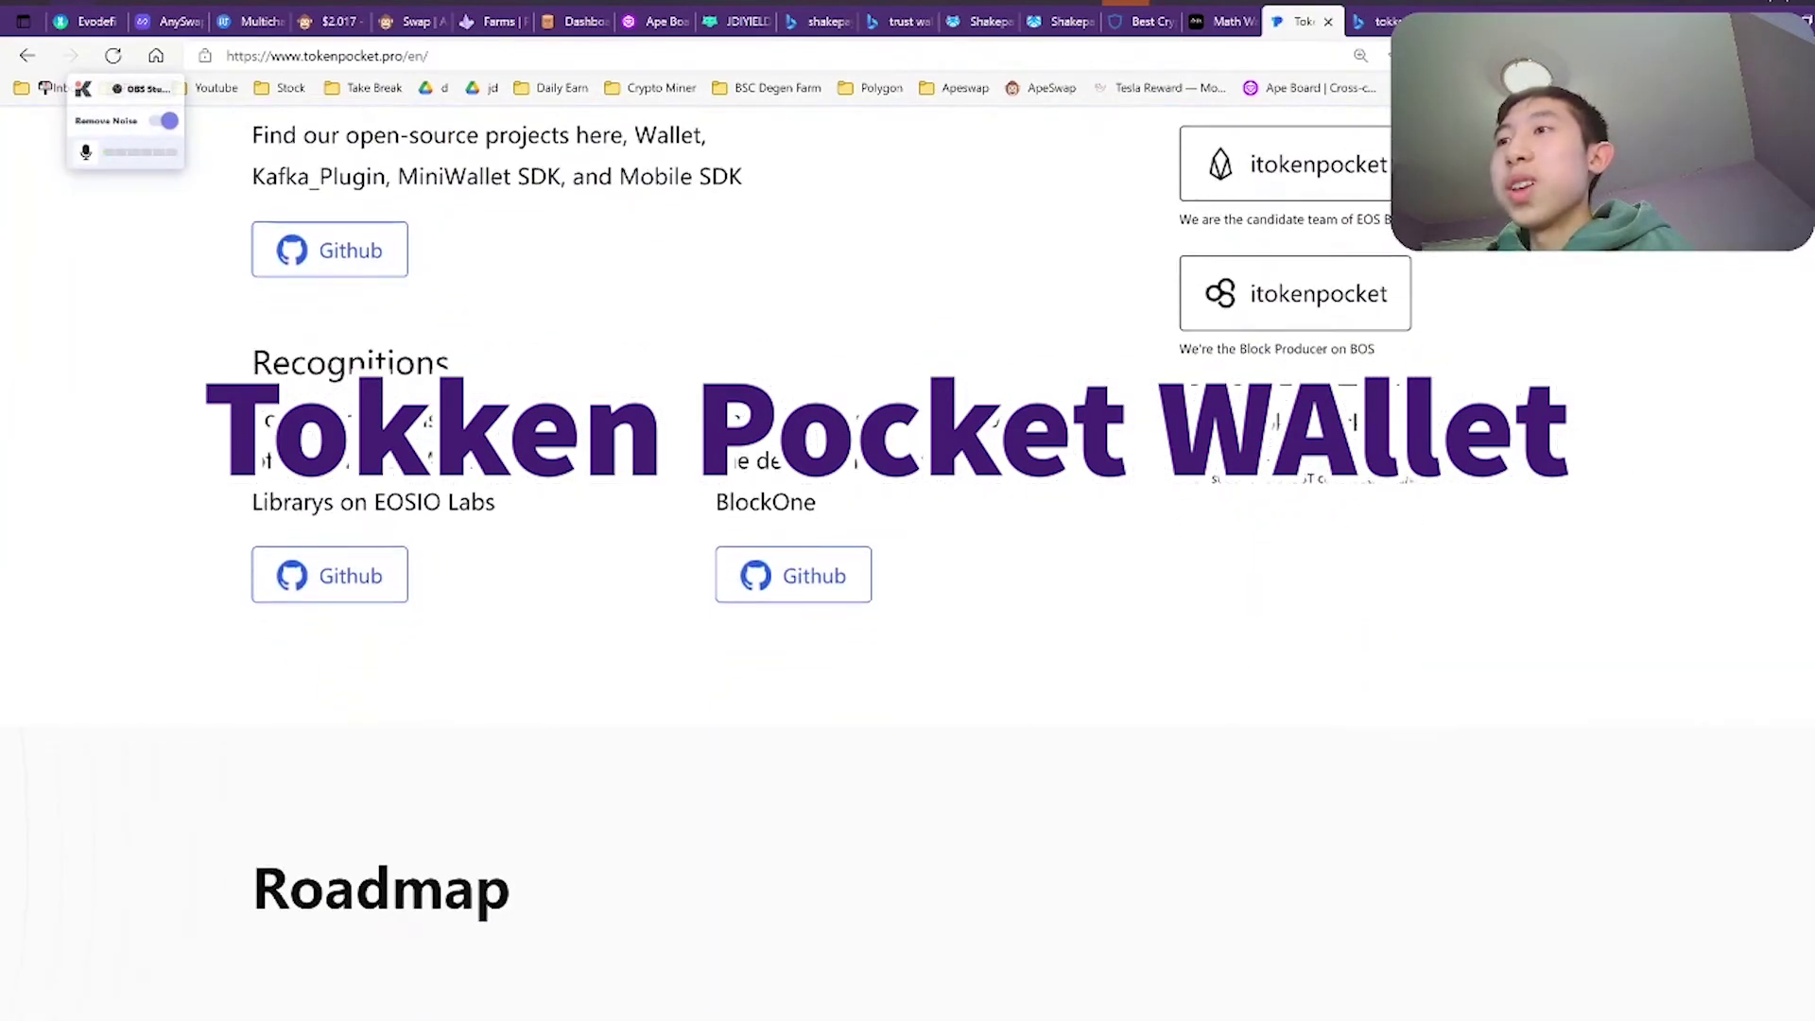
{"action": "scroll", "coordinate": [908, 568], "scroll_direction": "down", "scroll_amount": 14}
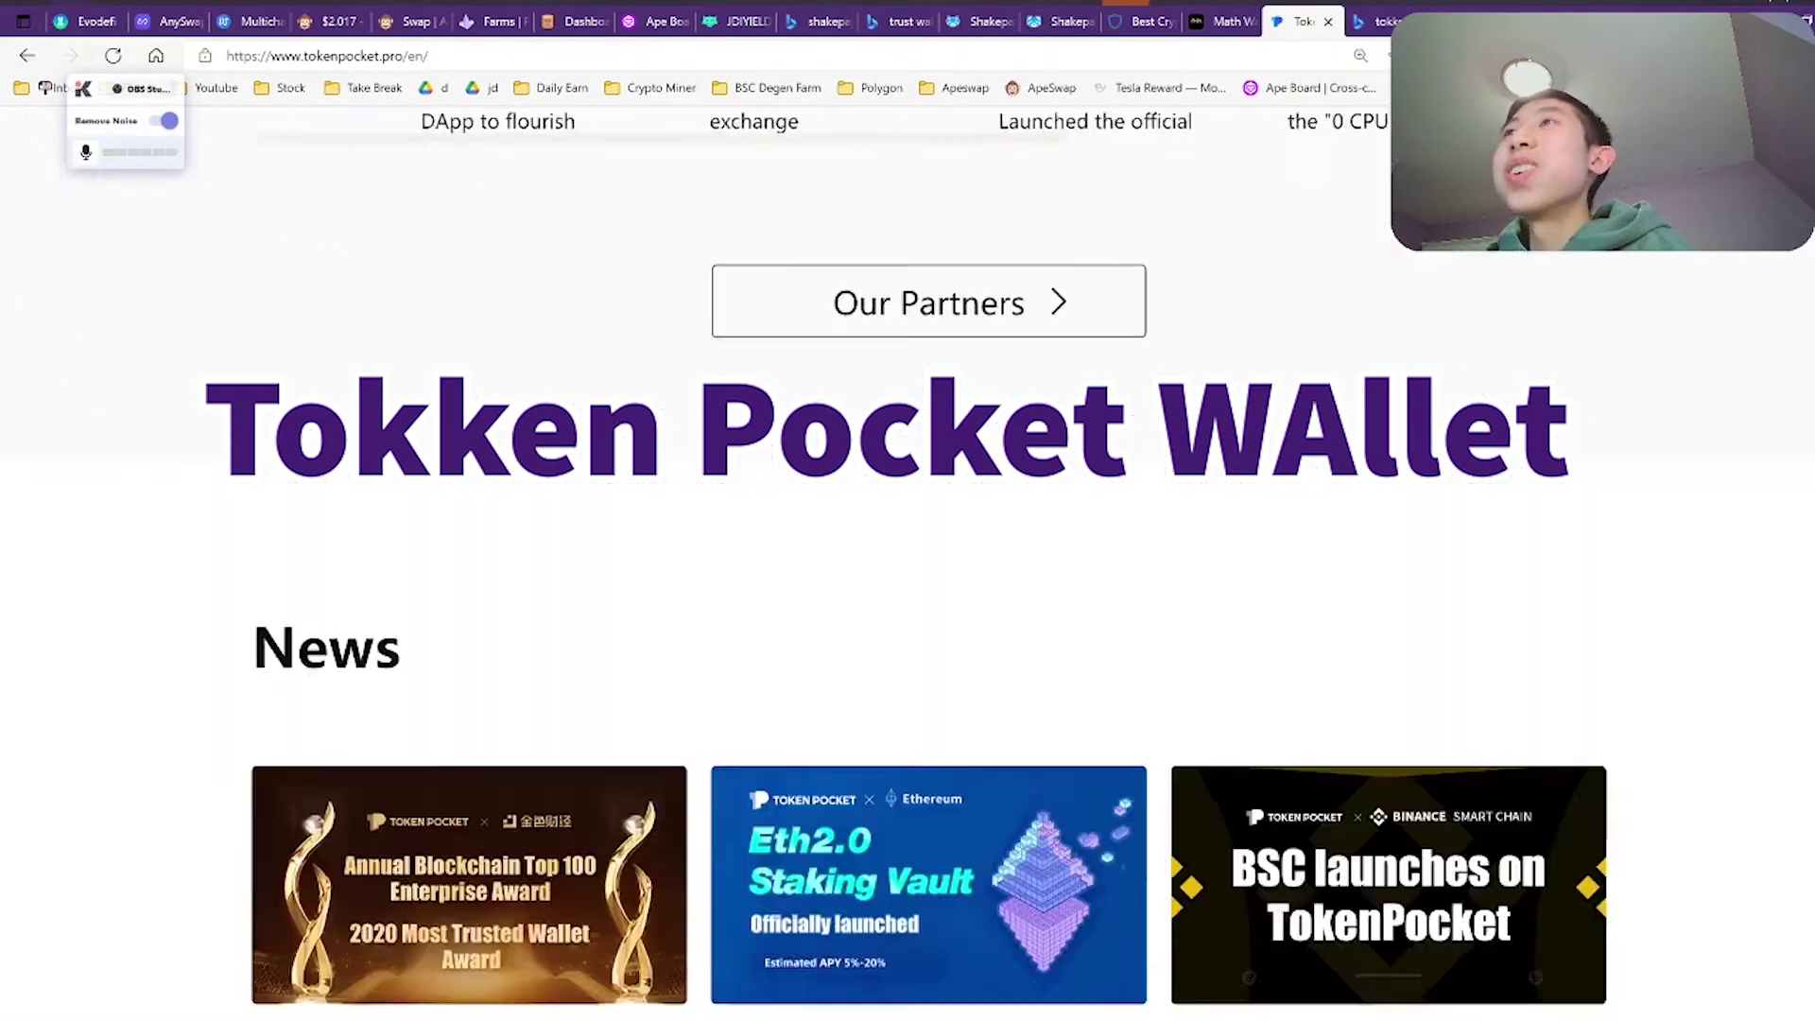
{"action": "scroll", "coordinate": [908, 568], "scroll_direction": "down", "scroll_amount": 10}
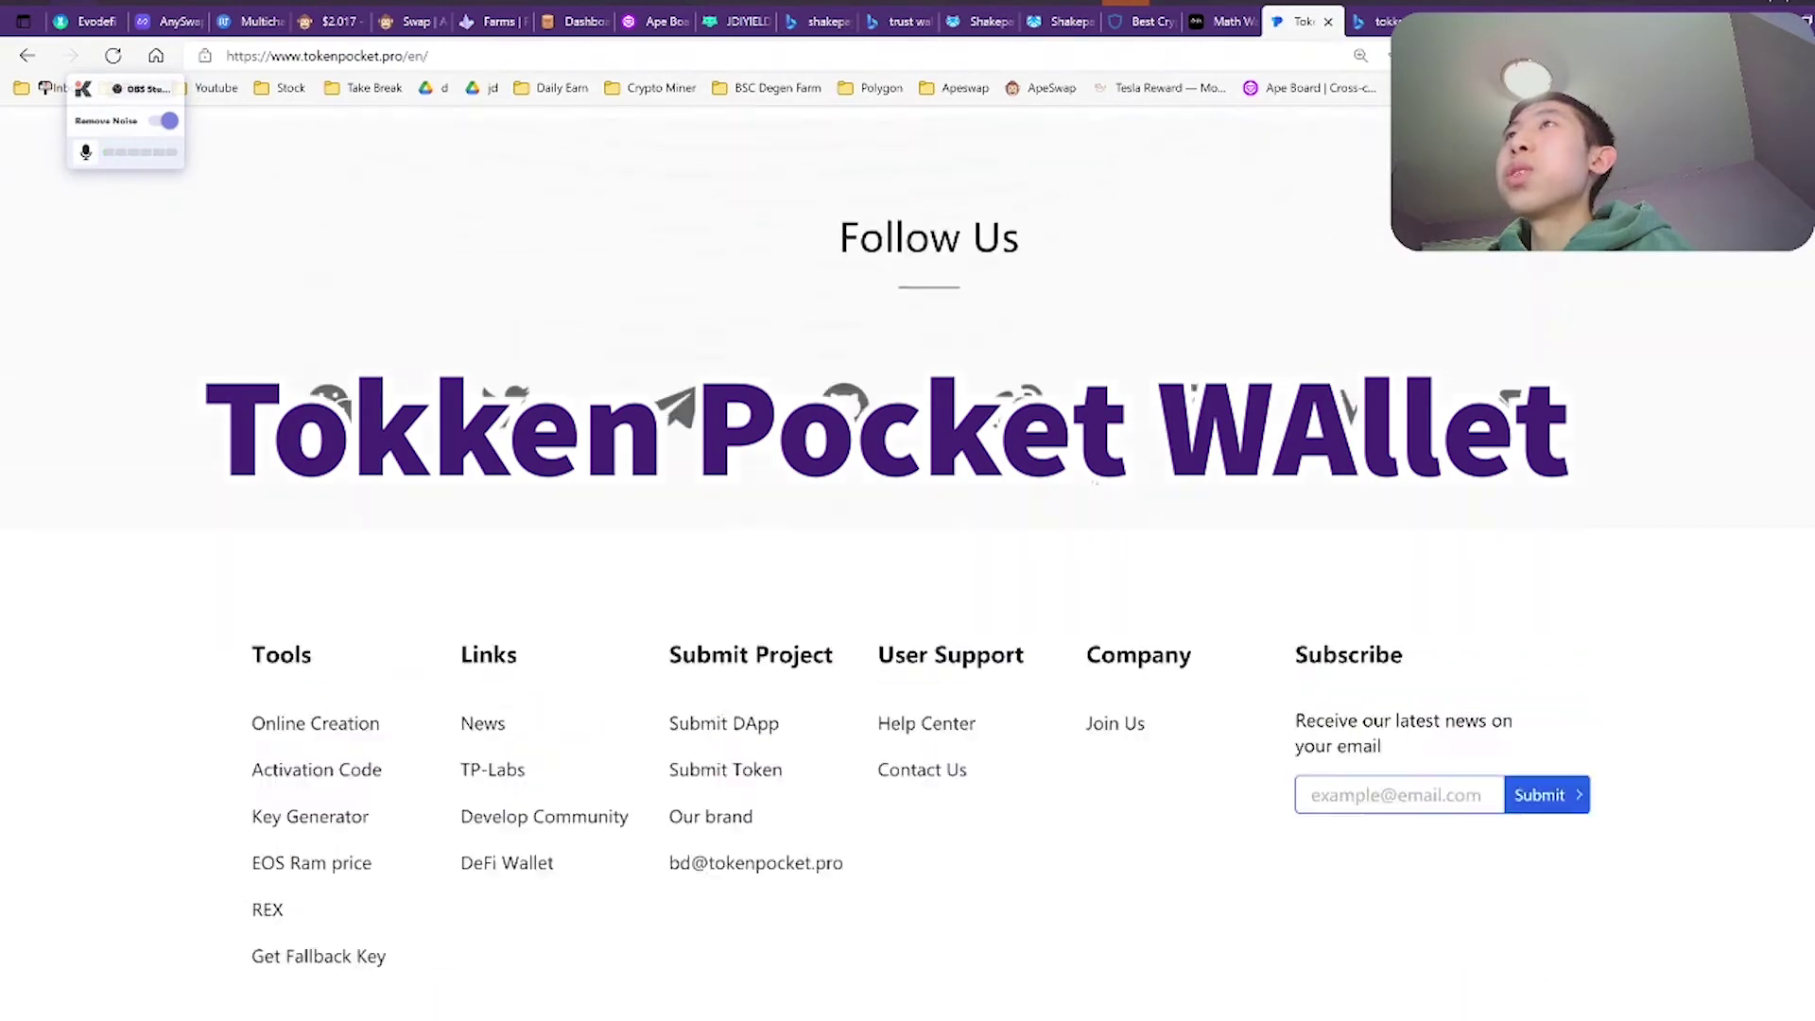
{"action": "scroll", "coordinate": [908, 567], "scroll_direction": "up", "scroll_amount": 20}
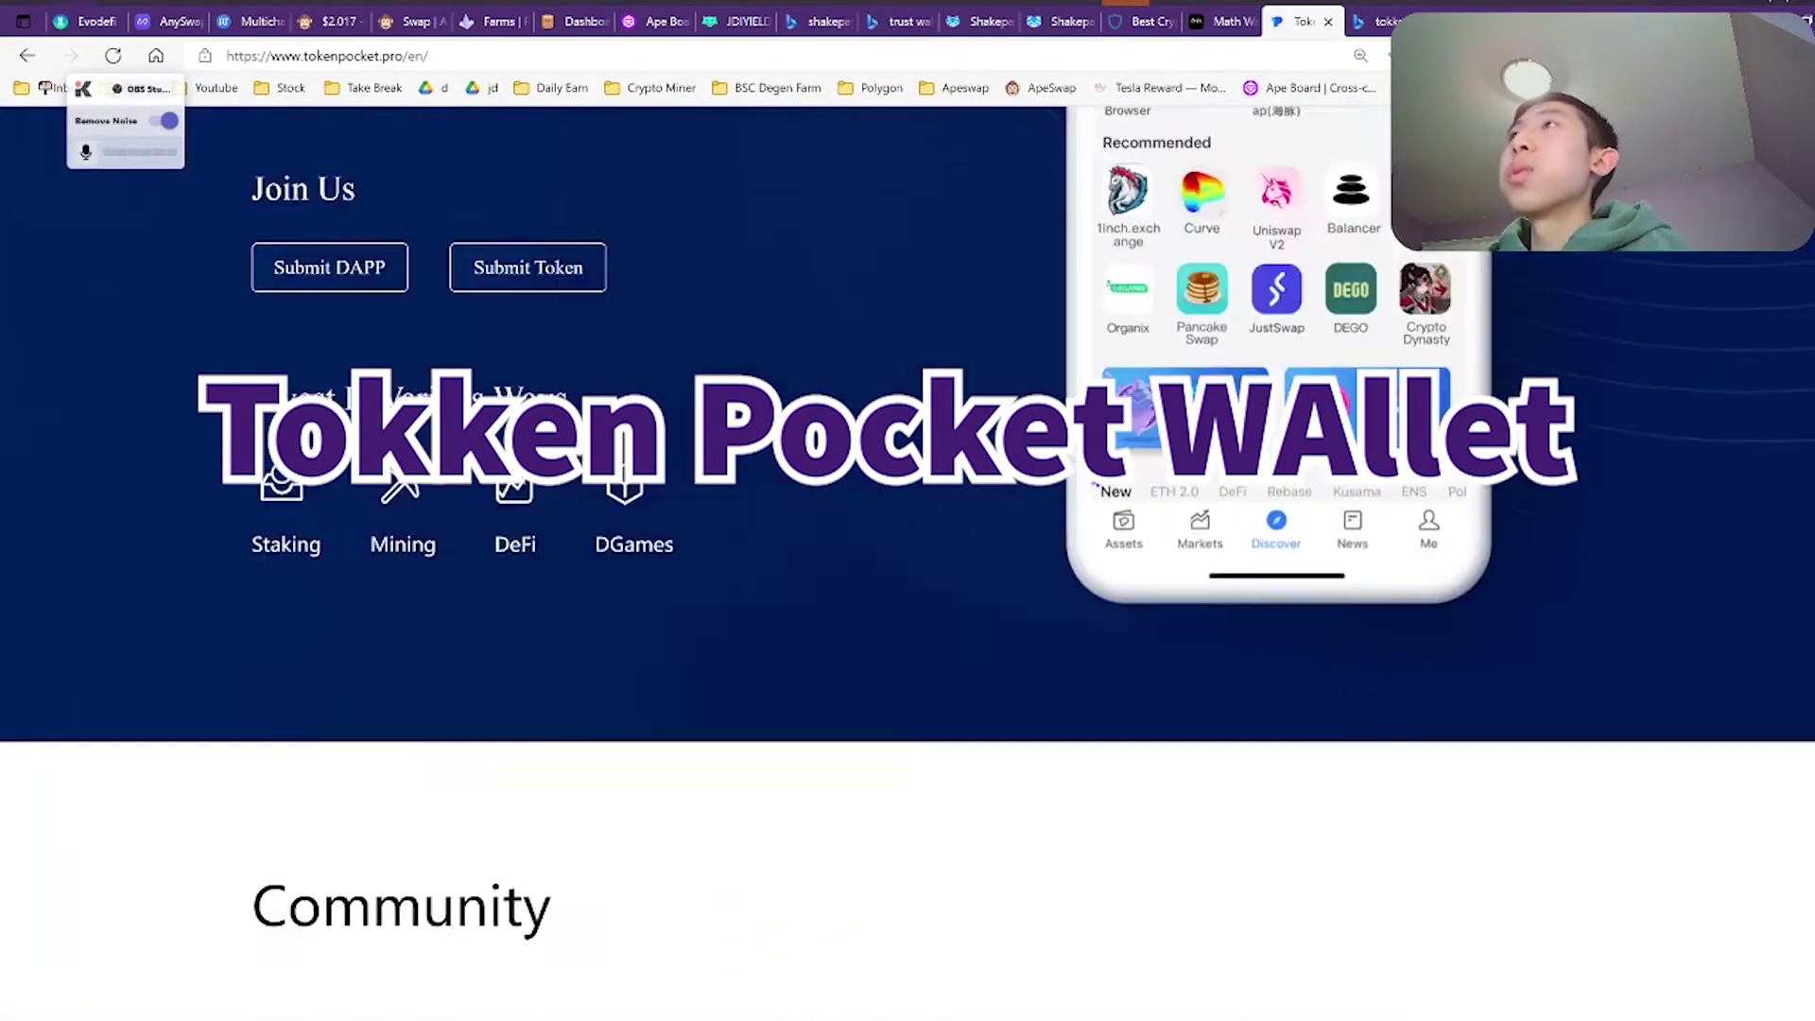
{"action": "scroll", "coordinate": [1090, 480], "scroll_direction": "up", "scroll_amount": 11}
{"action": "scroll", "coordinate": [1090, 481], "scroll_direction": "down", "scroll_amount": 5}
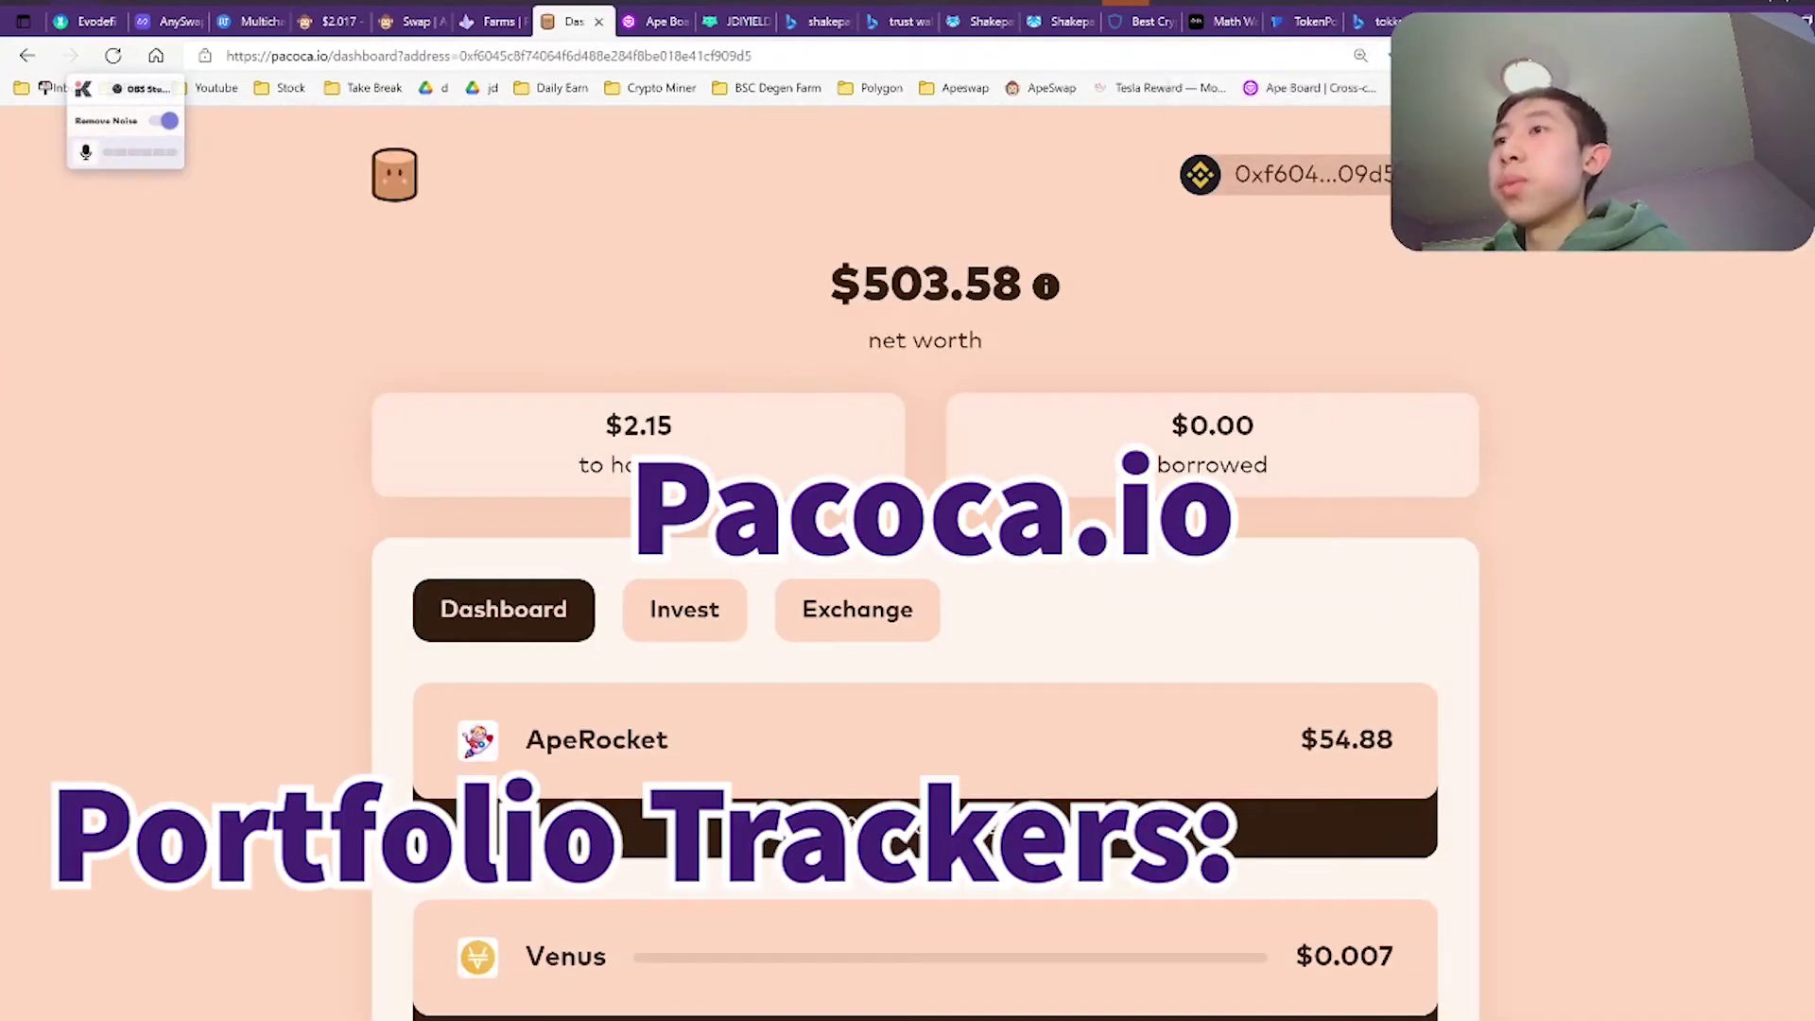
- Examine the net worth, harvestable positions and token balances on the Pacoca portfolio dashboard
{"action": "key", "text": "ctrl+plus"}
{"action": "key", "text": "ctrl+minus"}
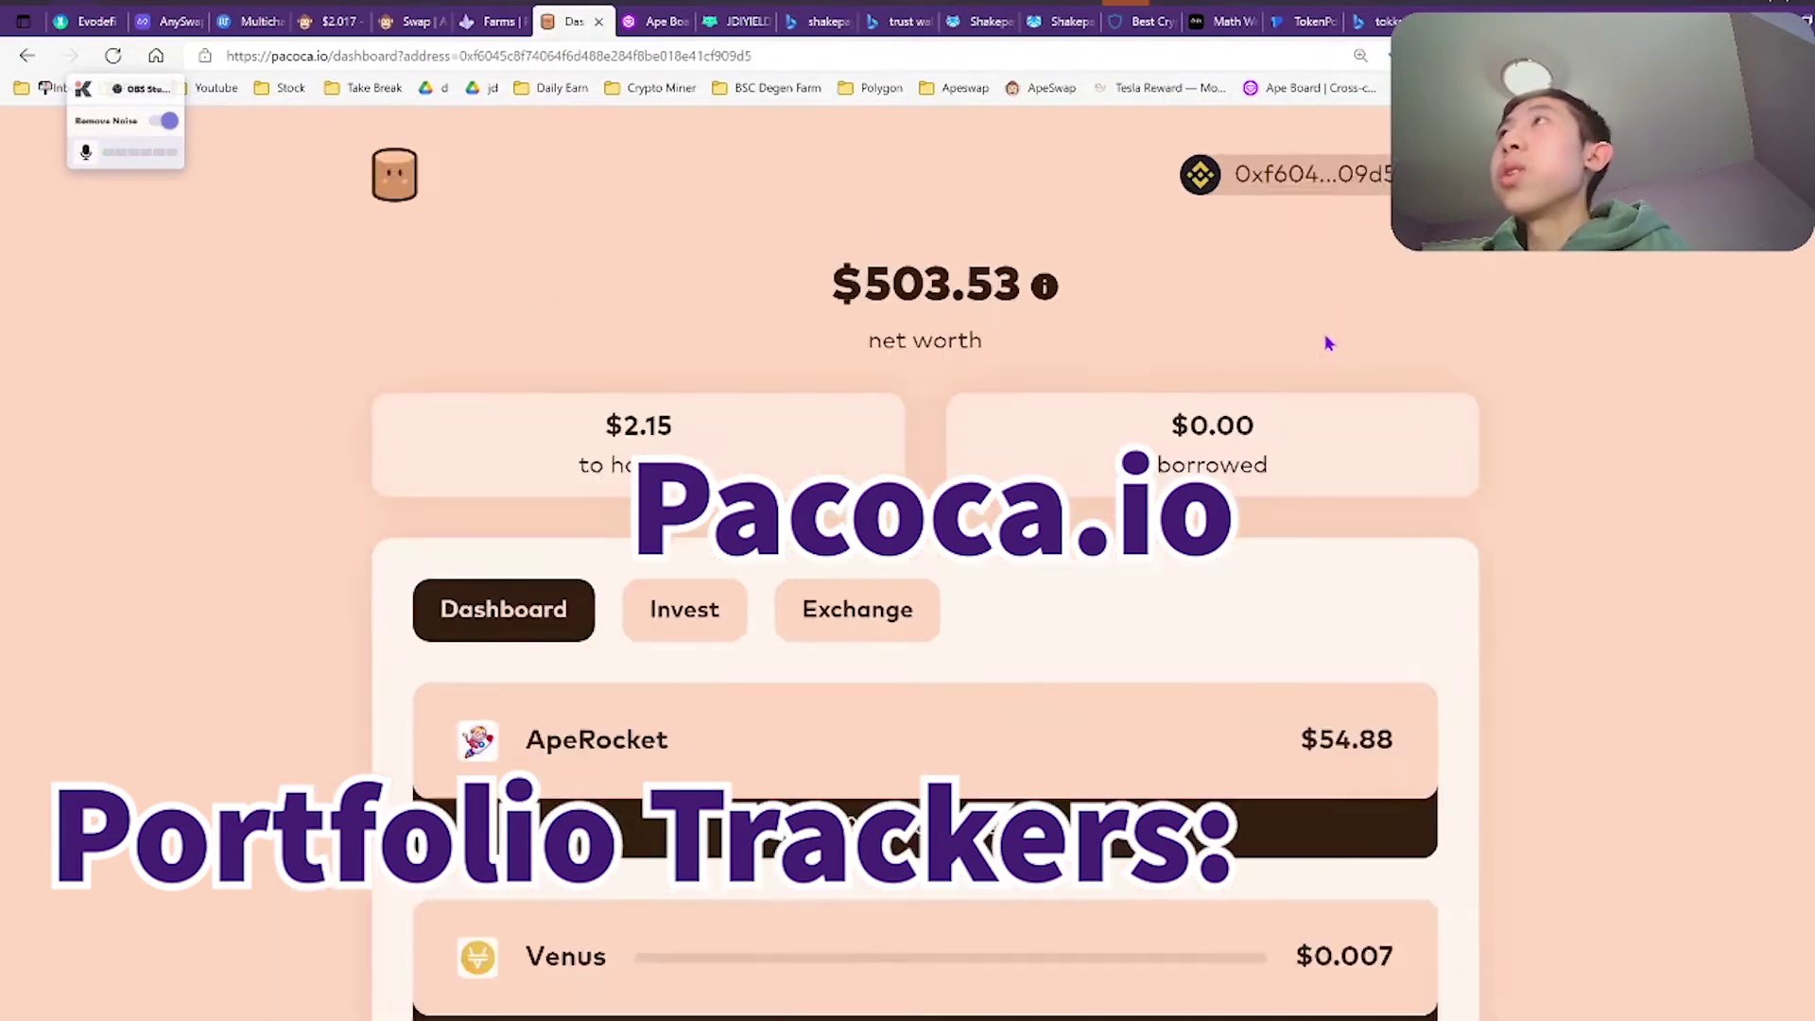
{"action": "key", "text": "ctrl+plus"}
{"action": "key", "text": "ctrl+plus"}
{"action": "key", "text": "ctrl+minus"}
{"action": "key", "text": "ctrl+plus"}
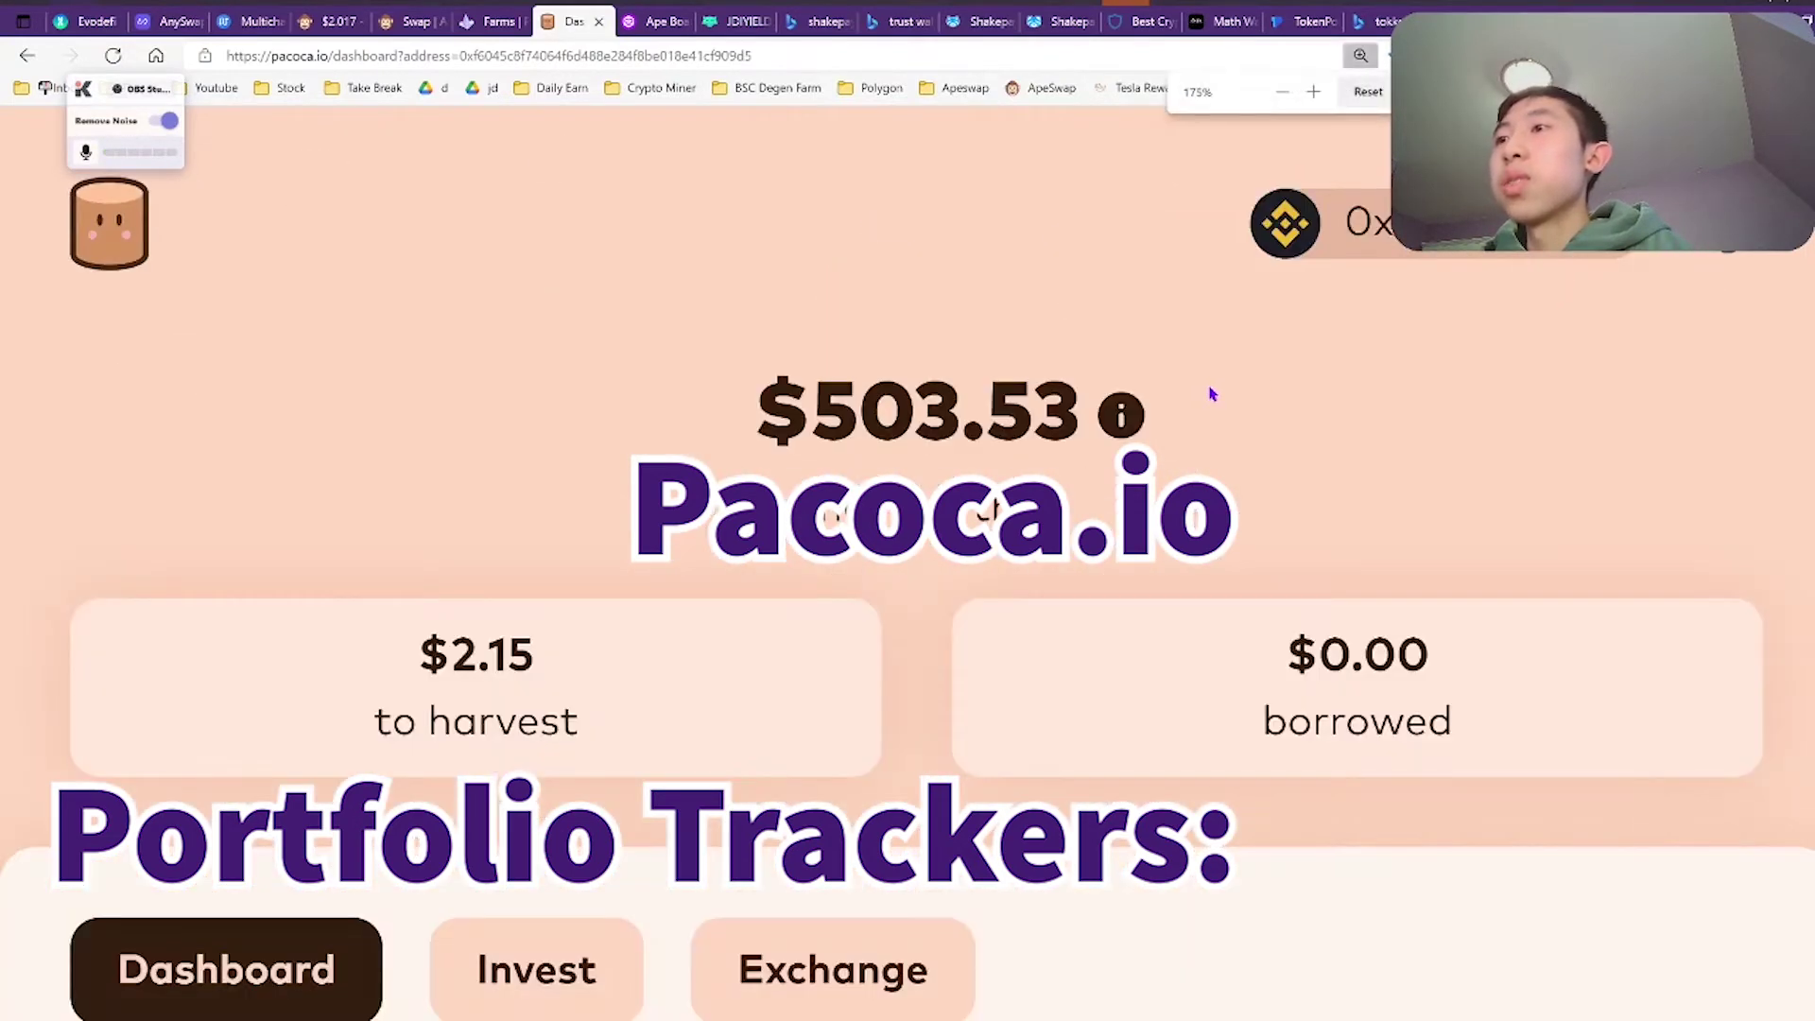
{"action": "key", "text": "ctrl+minus"}
{"action": "key", "text": "ctrl+minus"}
{"action": "key", "text": "ctrl+minus"}
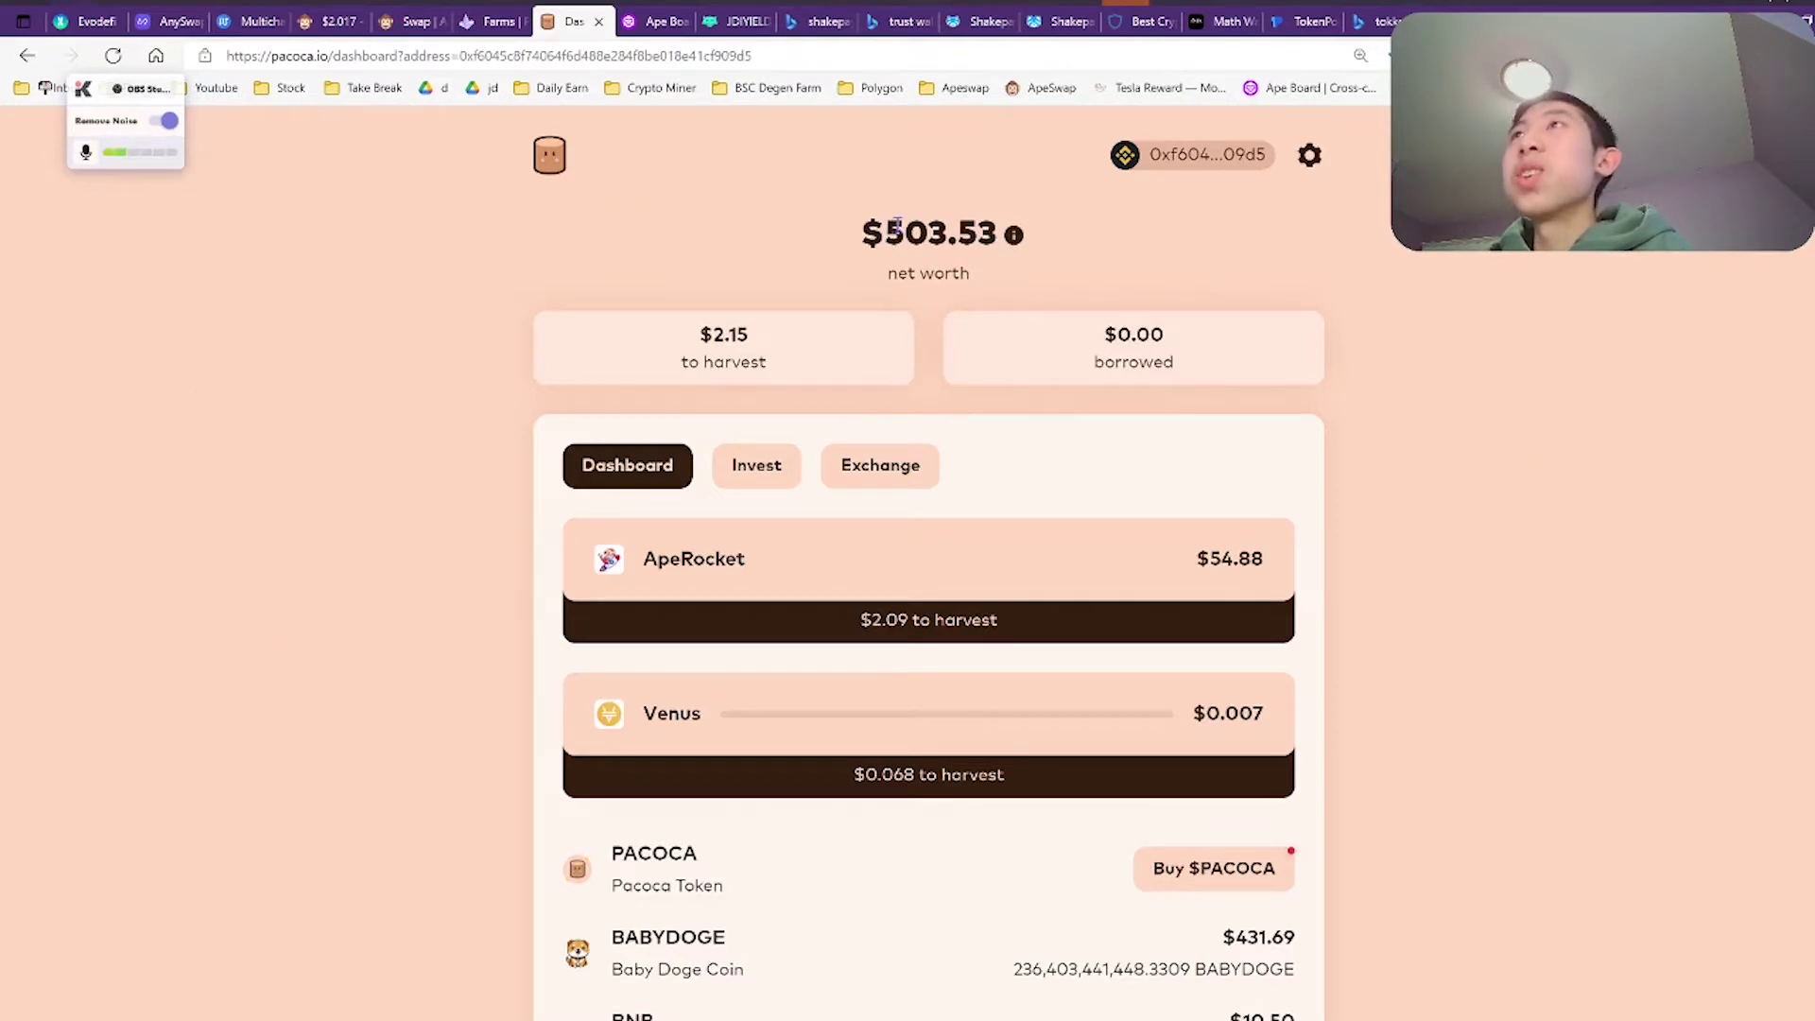
{"action": "scroll", "coordinate": [1598, 293], "scroll_direction": "down", "scroll_amount": 8}
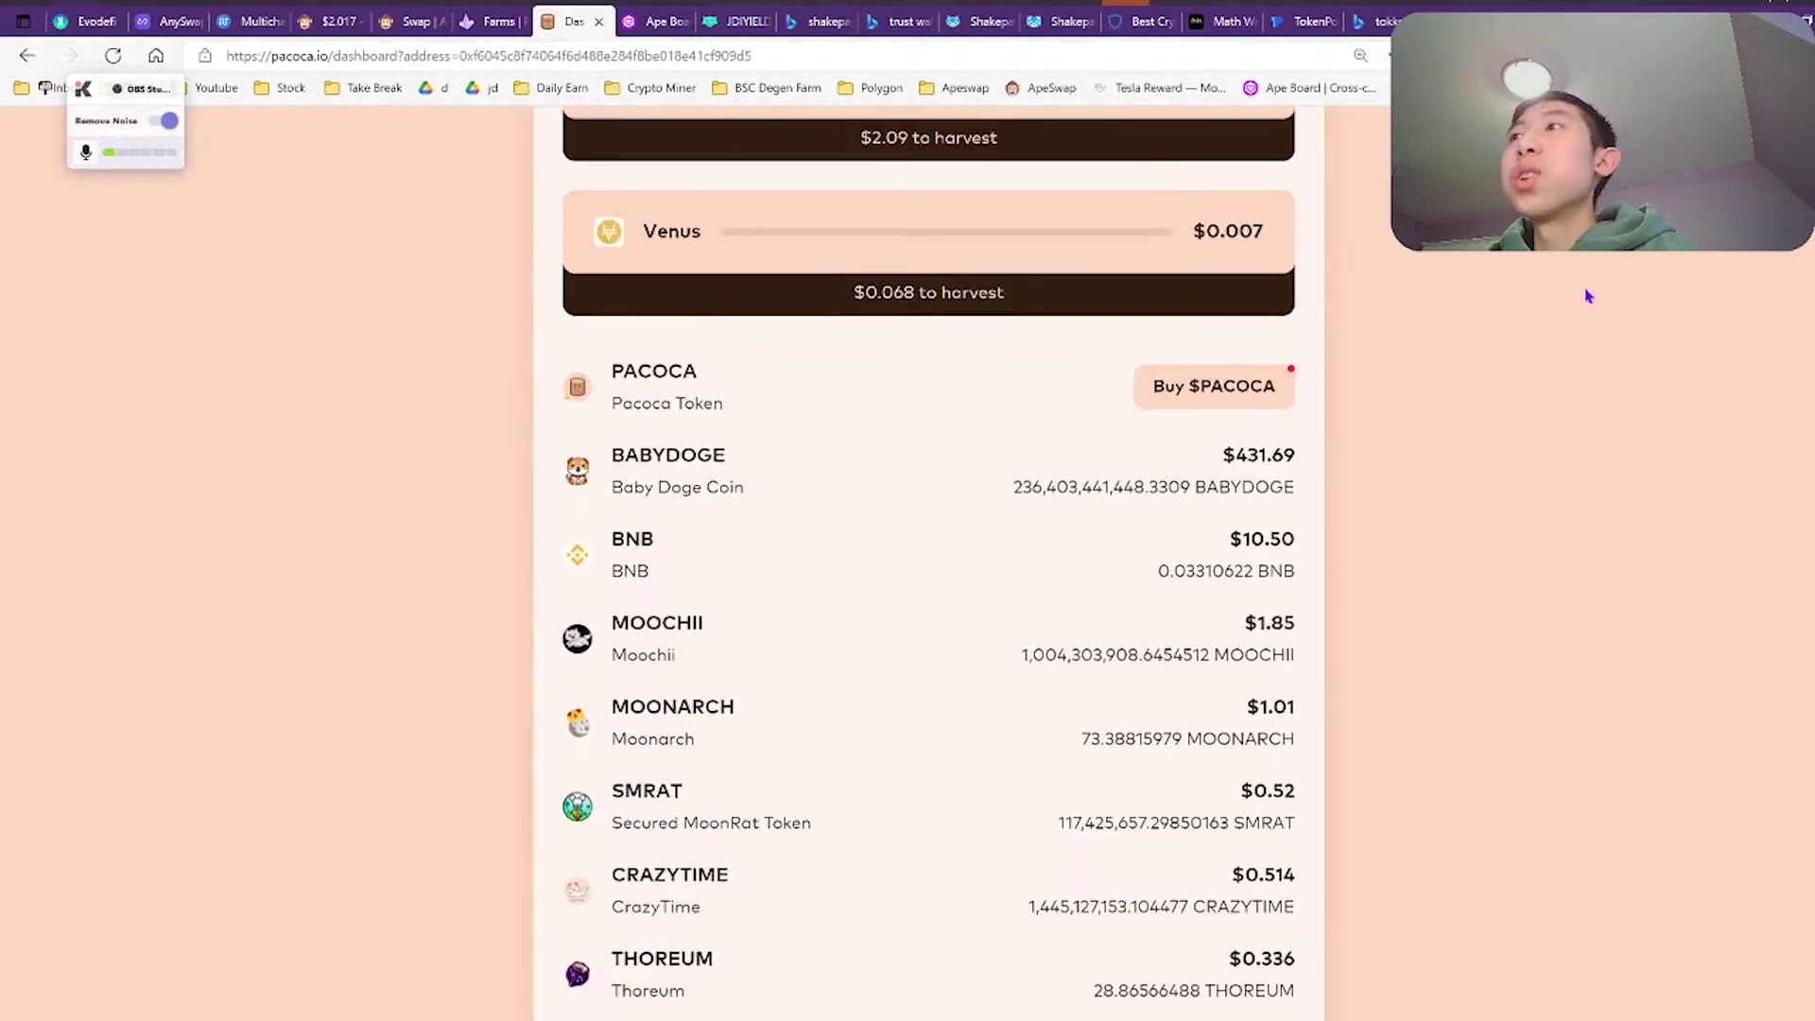
{"action": "scroll", "coordinate": [1438, 579], "scroll_direction": "down", "scroll_amount": 13}
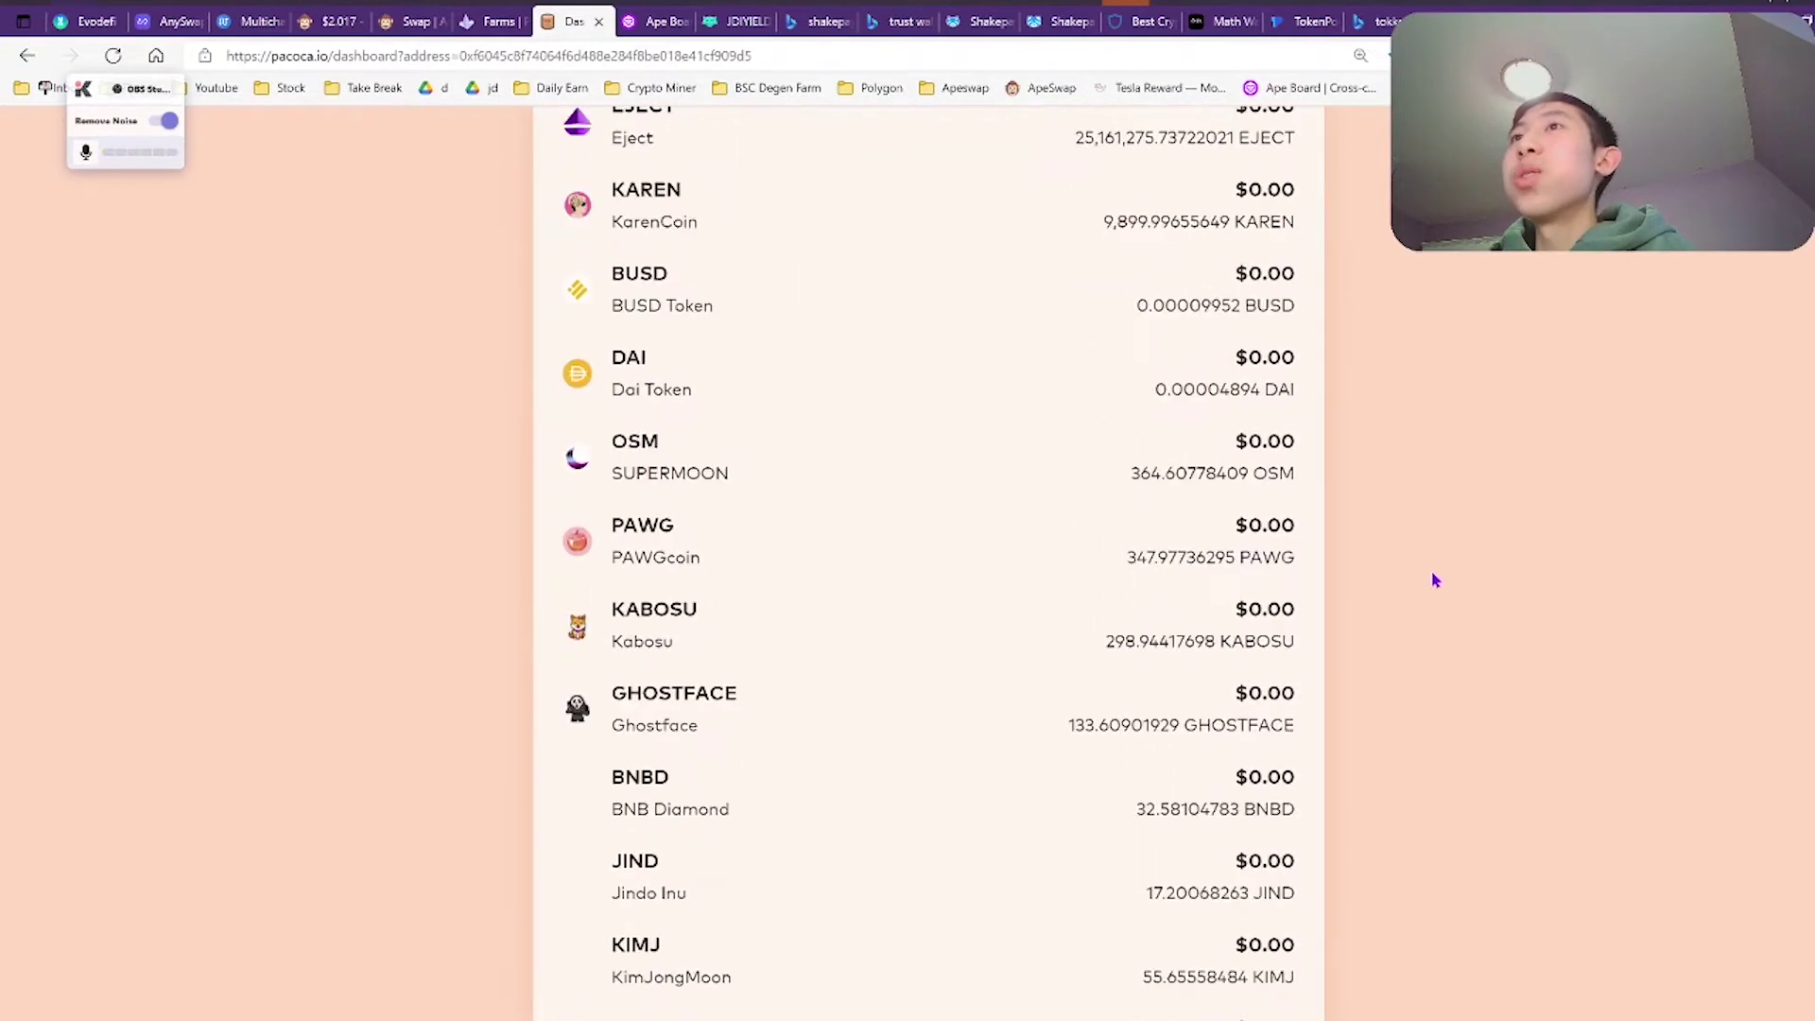
{"action": "scroll", "coordinate": [1428, 592], "scroll_direction": "up", "scroll_amount": 15}
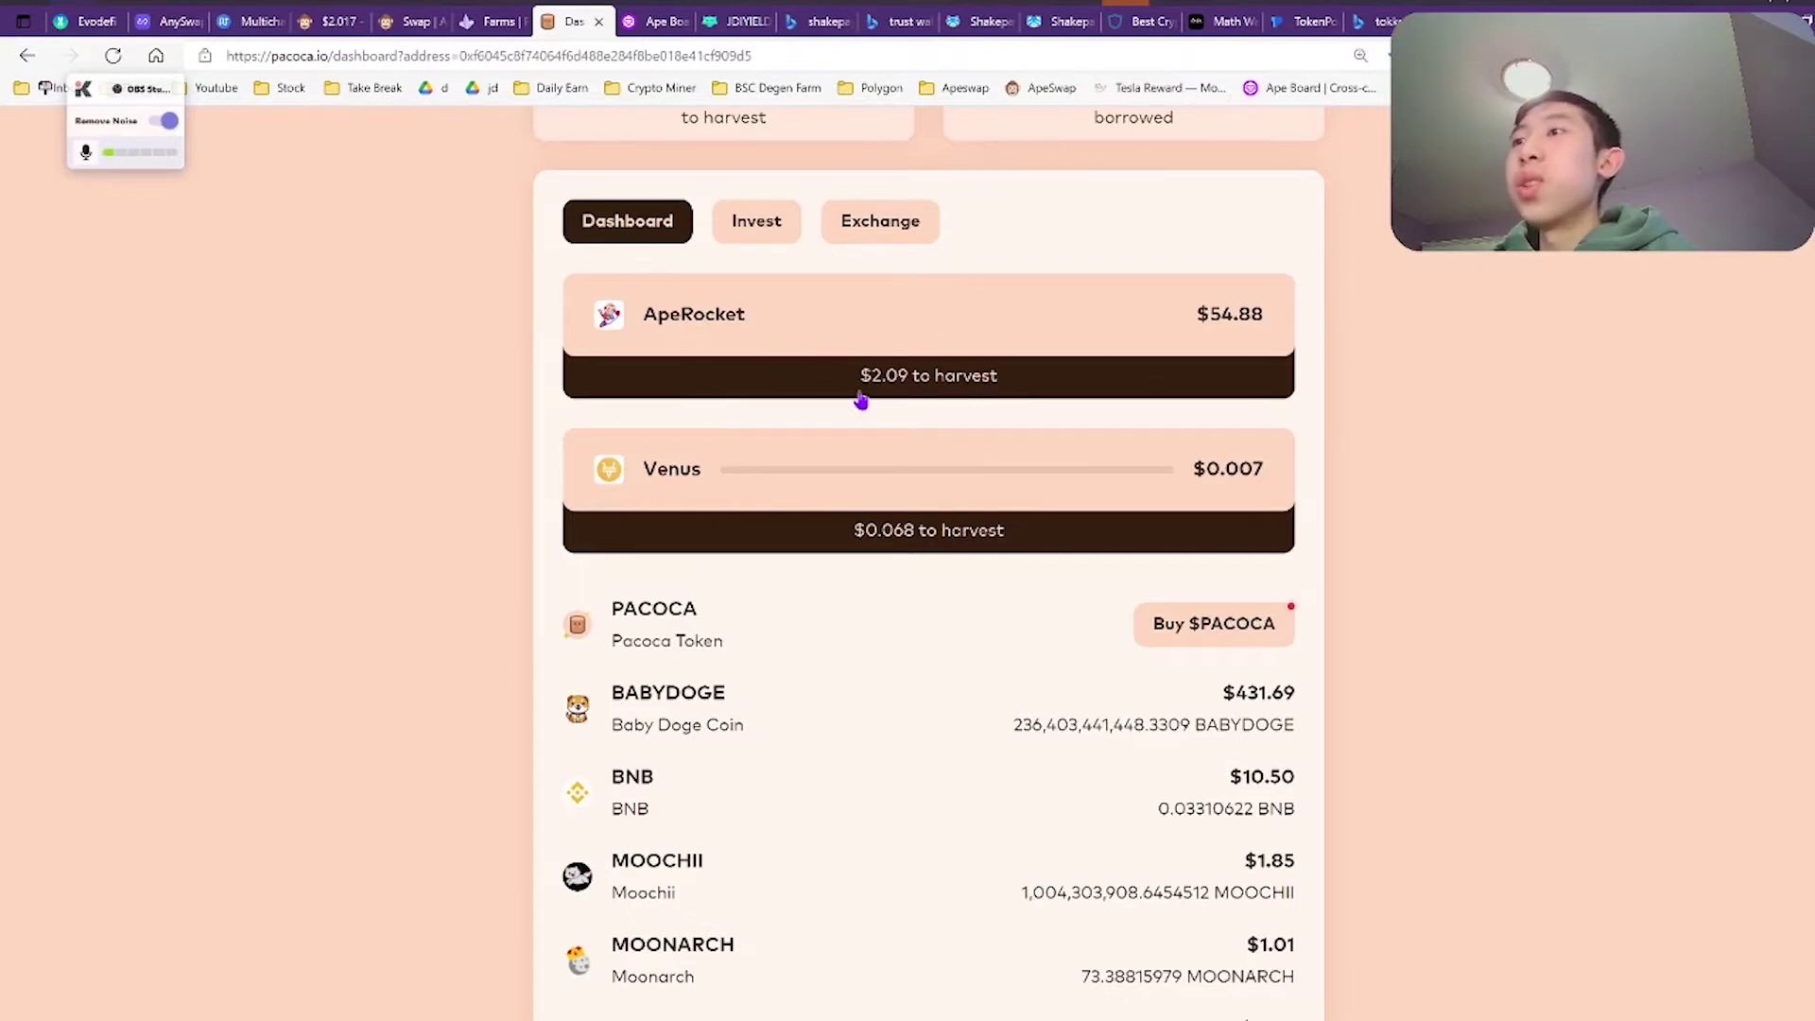
- Look at the same wallet's Ape Board dashboard and return to the Pacoca dashboard for comparison
{"action": "left_click", "coordinate": [659, 21]}
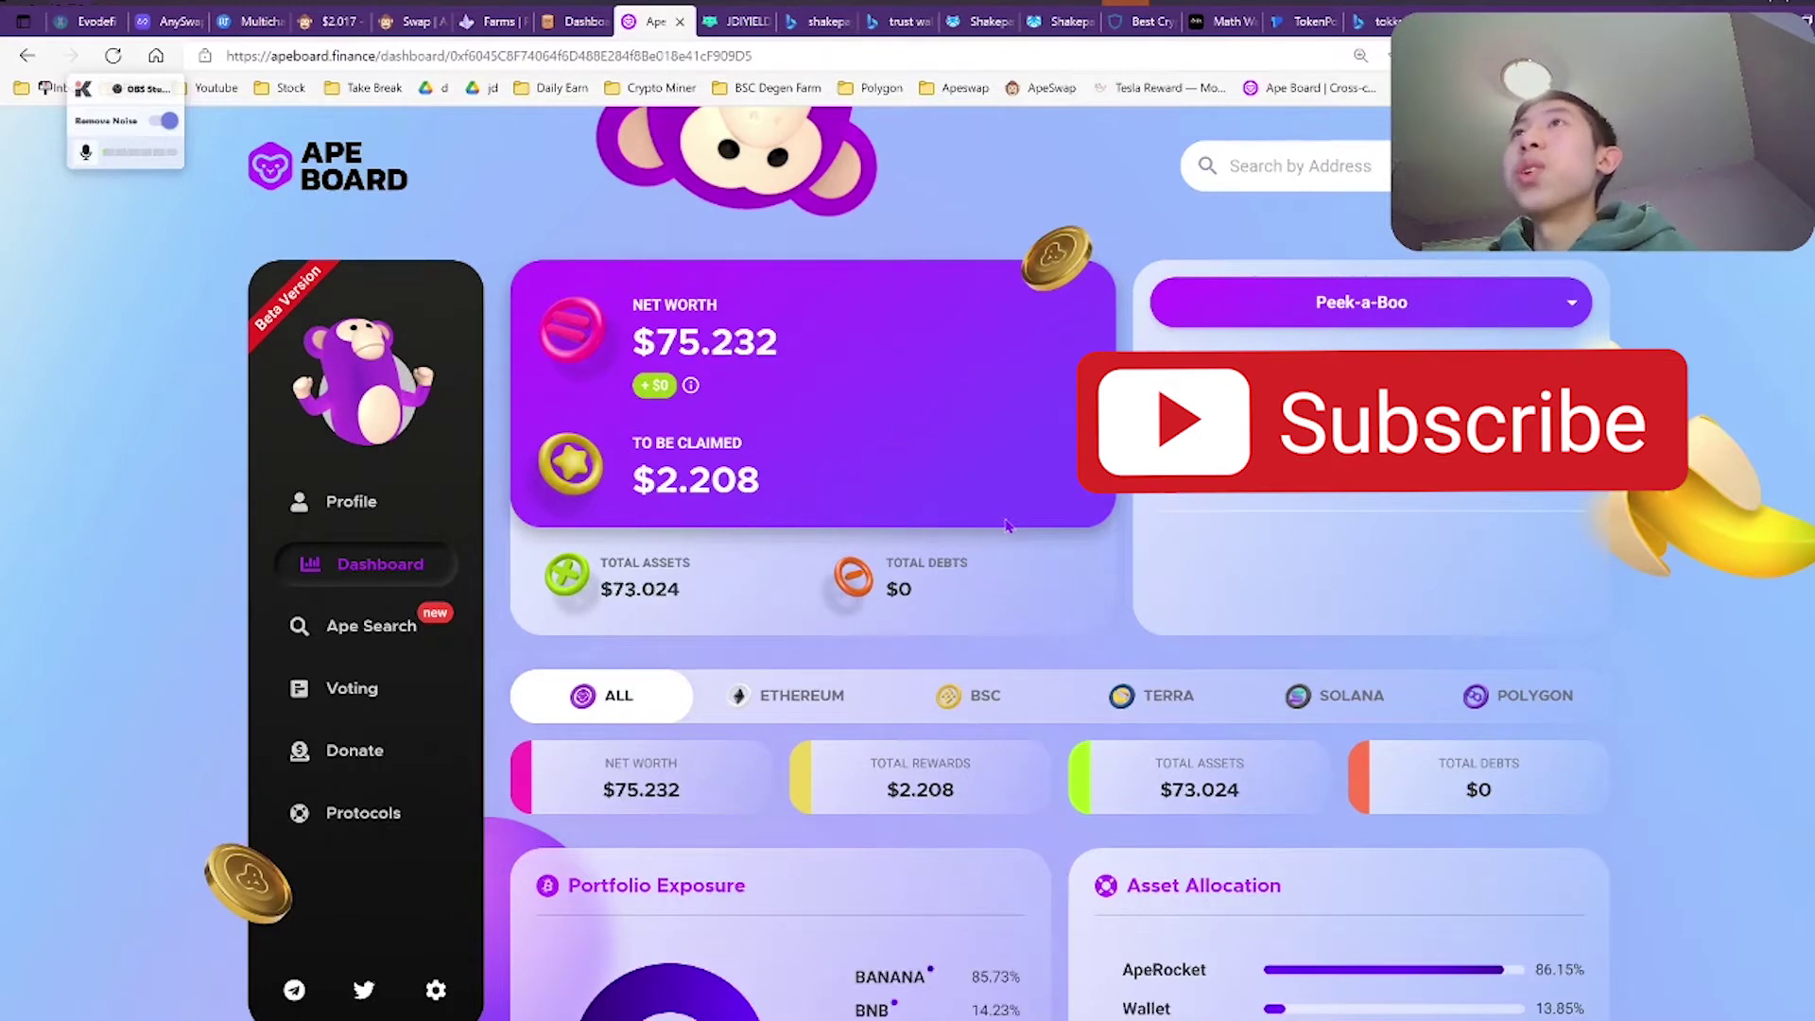
{"action": "left_click", "coordinate": [583, 23]}
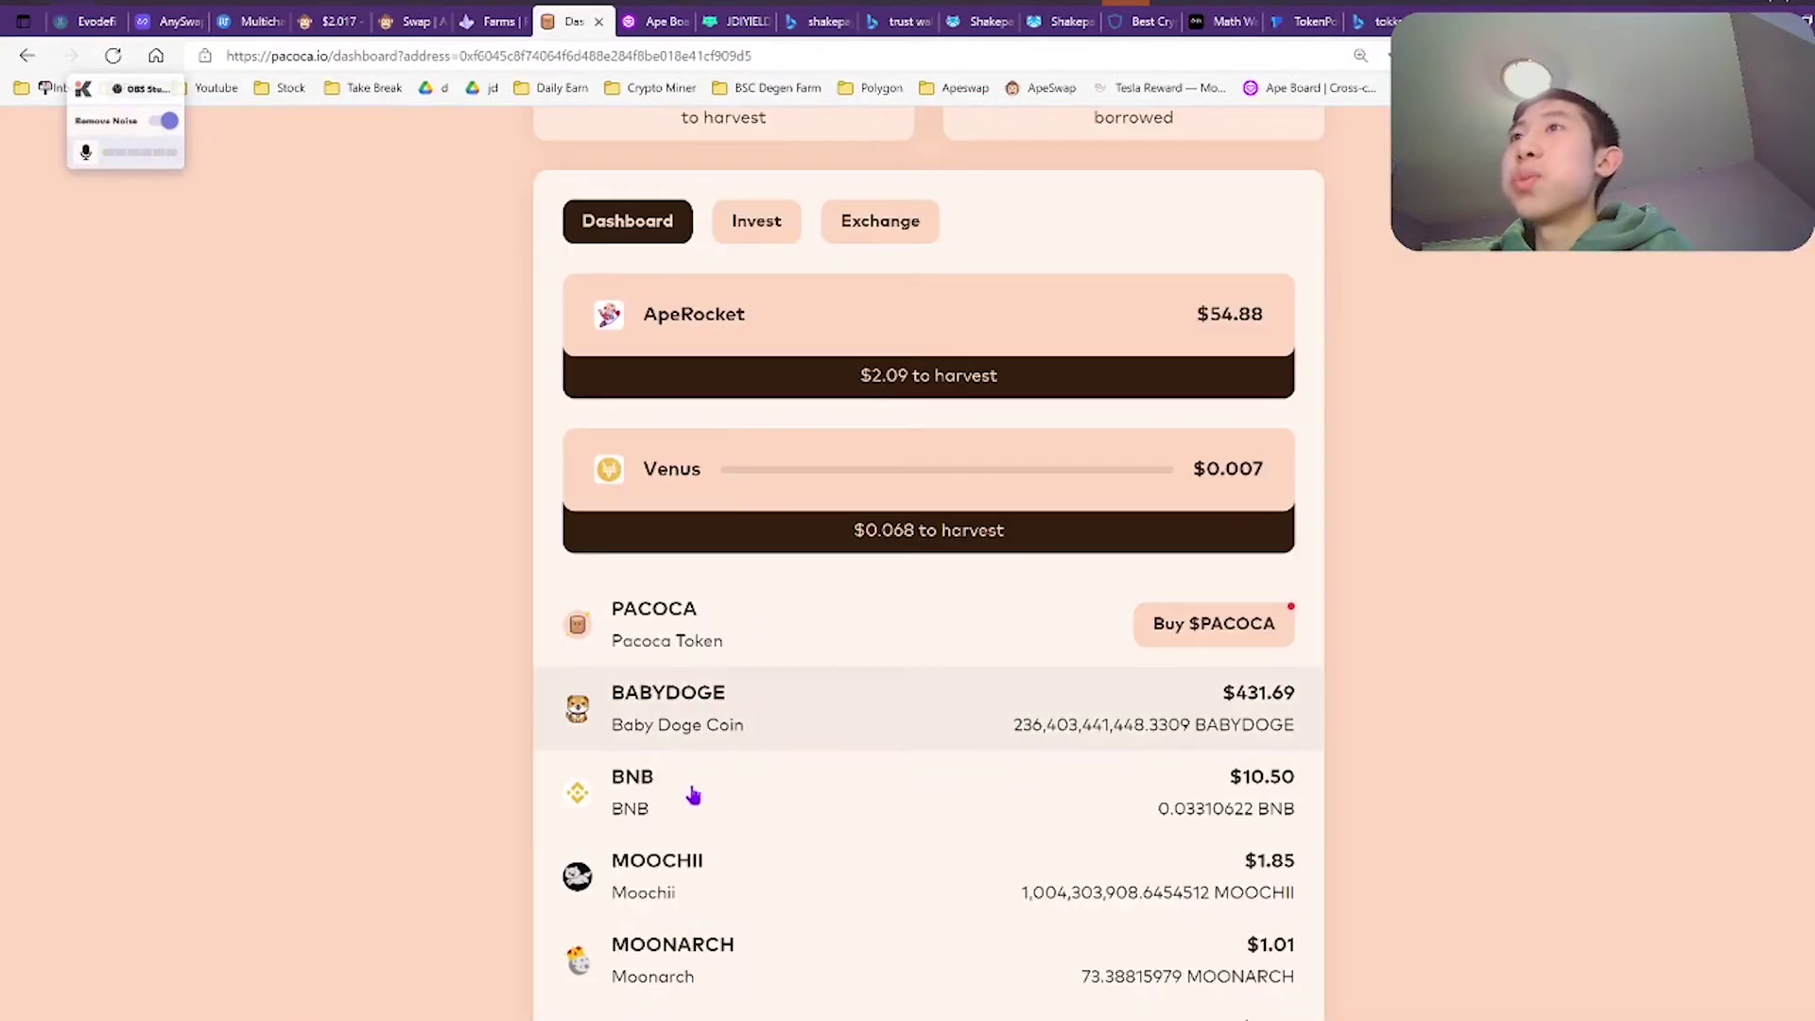
- Look through the token list on the Pacoca dashboard and the allocations, wallet assets and farm positions on the Ape Board dashboard
{"action": "scroll", "coordinate": [679, 648], "scroll_direction": "down", "scroll_amount": 15}
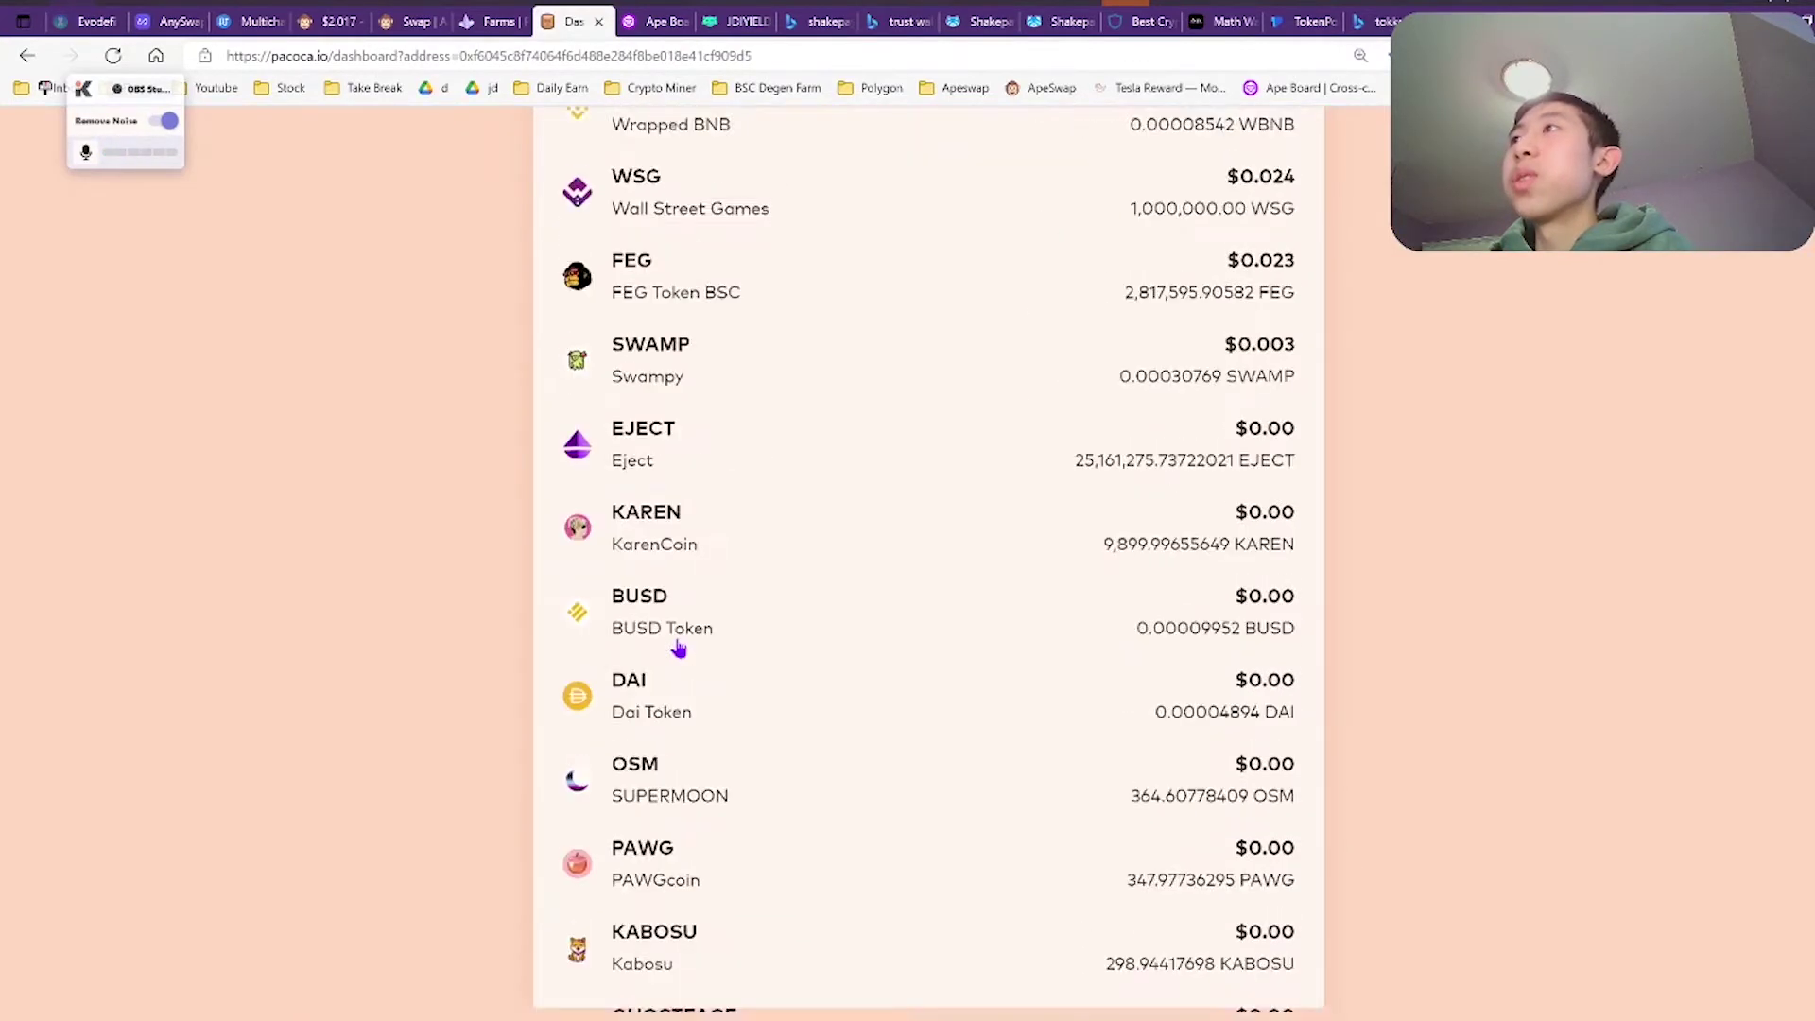
{"action": "scroll", "coordinate": [835, 539], "scroll_direction": "up", "scroll_amount": 15}
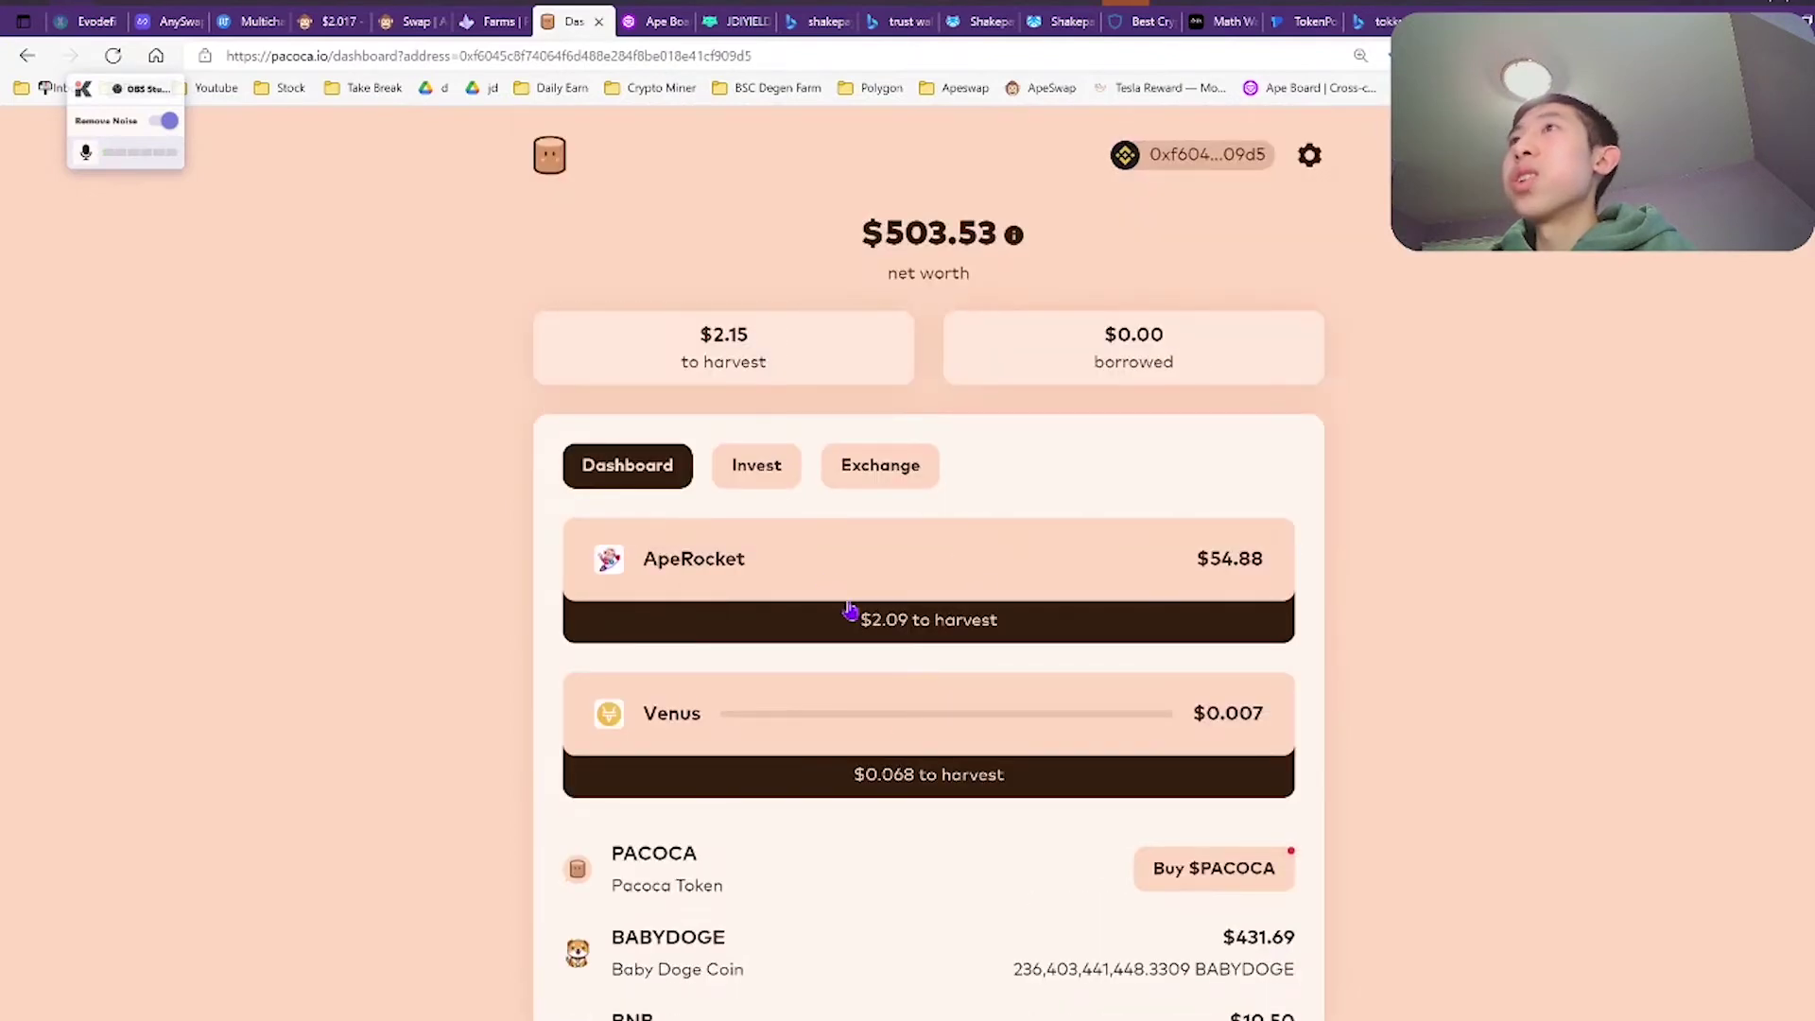
{"action": "left_click", "coordinate": [652, 21]}
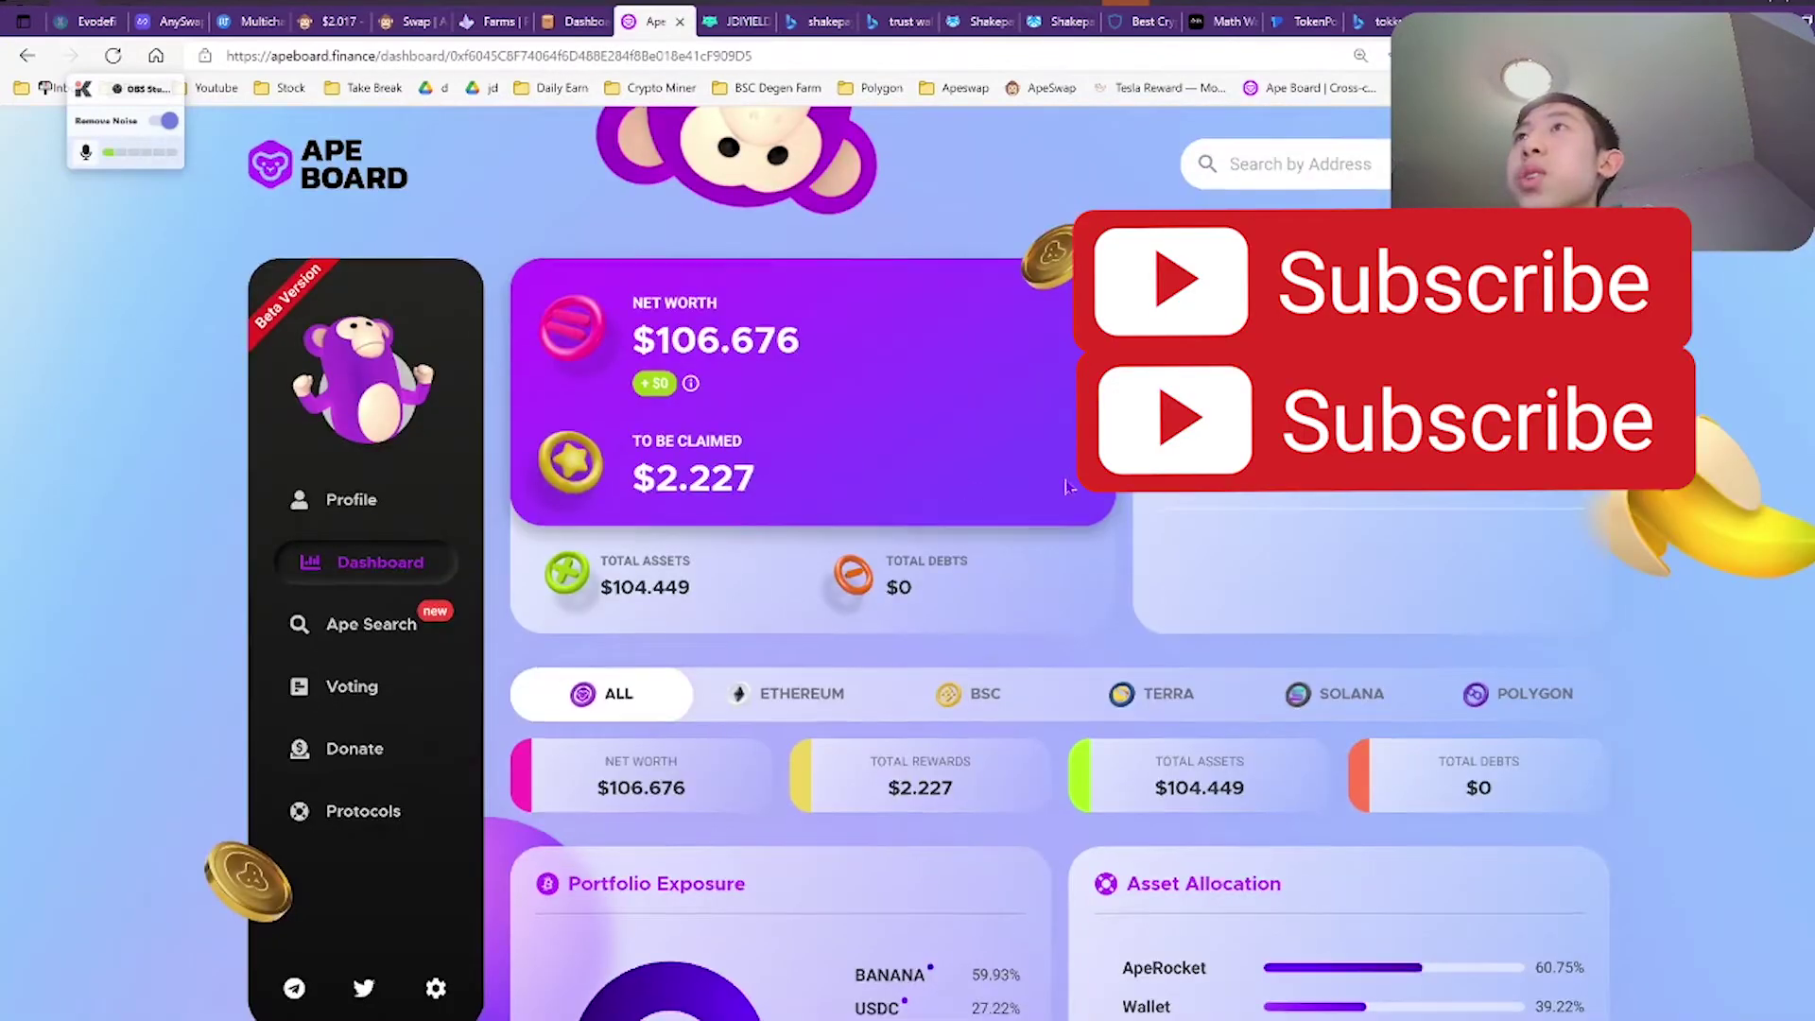
{"action": "scroll", "coordinate": [1040, 487], "scroll_direction": "down", "scroll_amount": 2}
{"action": "scroll", "coordinate": [1051, 483], "scroll_direction": "down", "scroll_amount": 7}
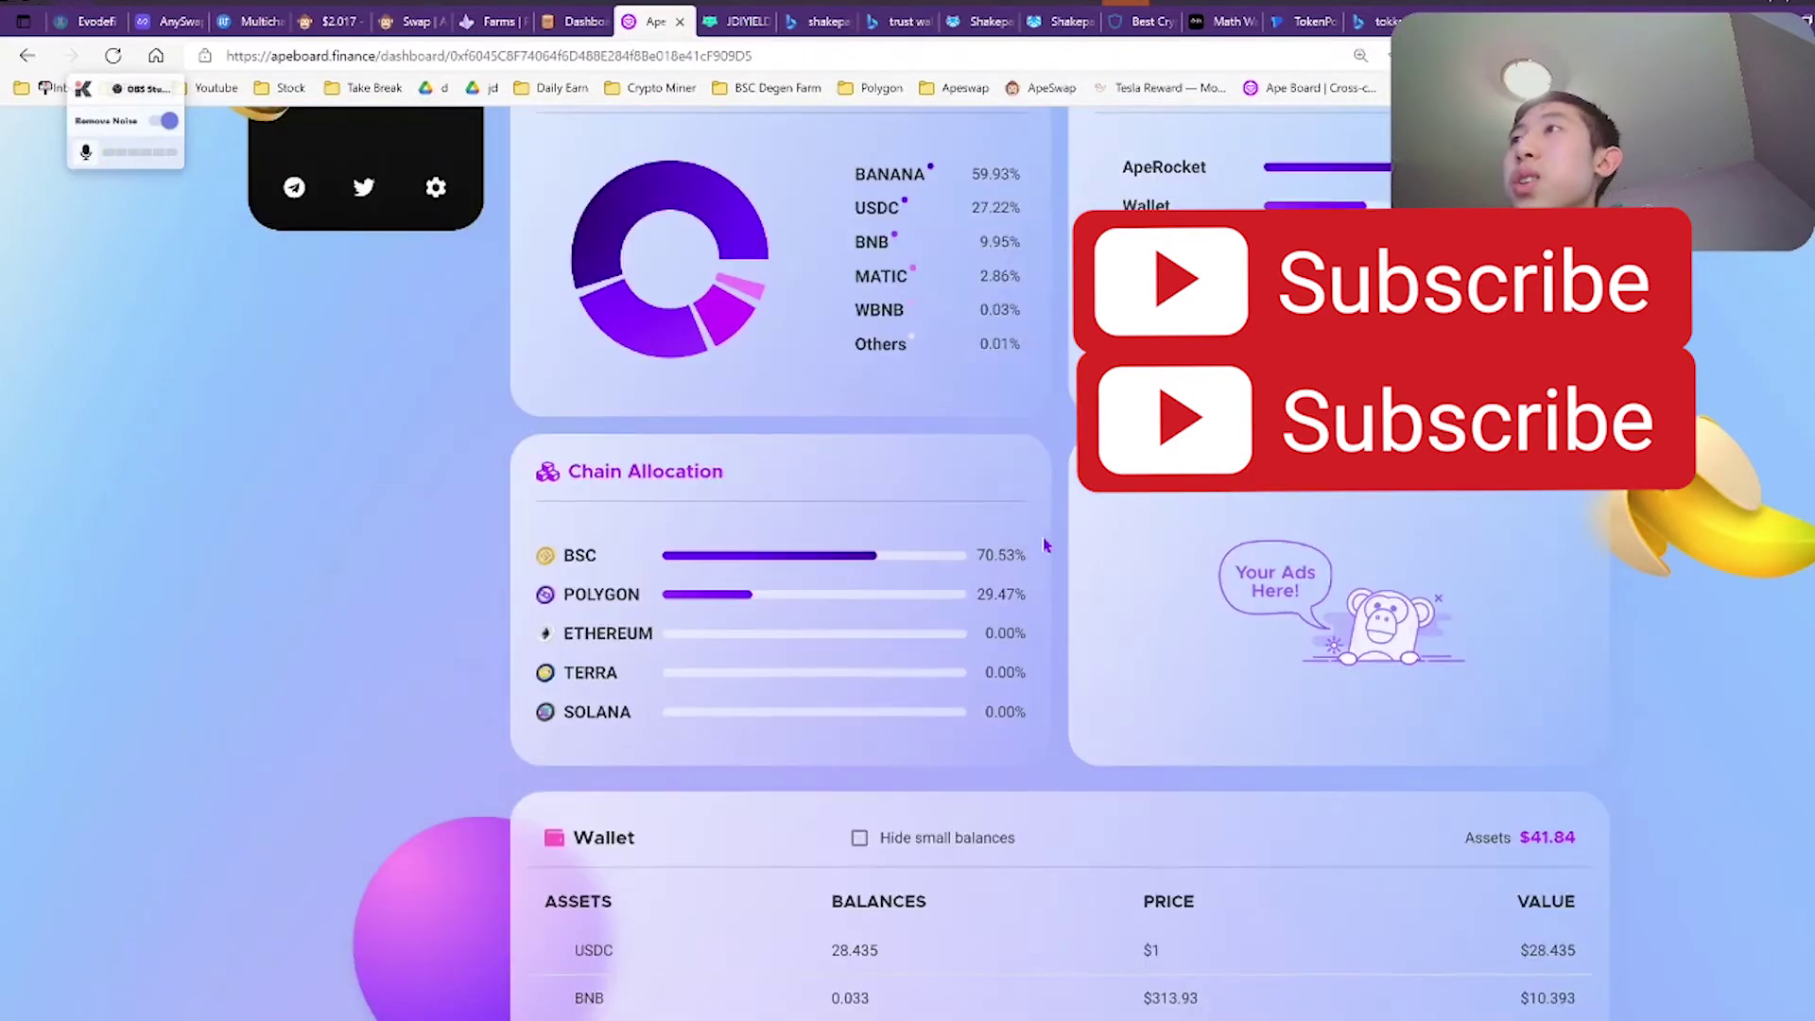
{"action": "scroll", "coordinate": [1155, 426], "scroll_direction": "down", "scroll_amount": 8}
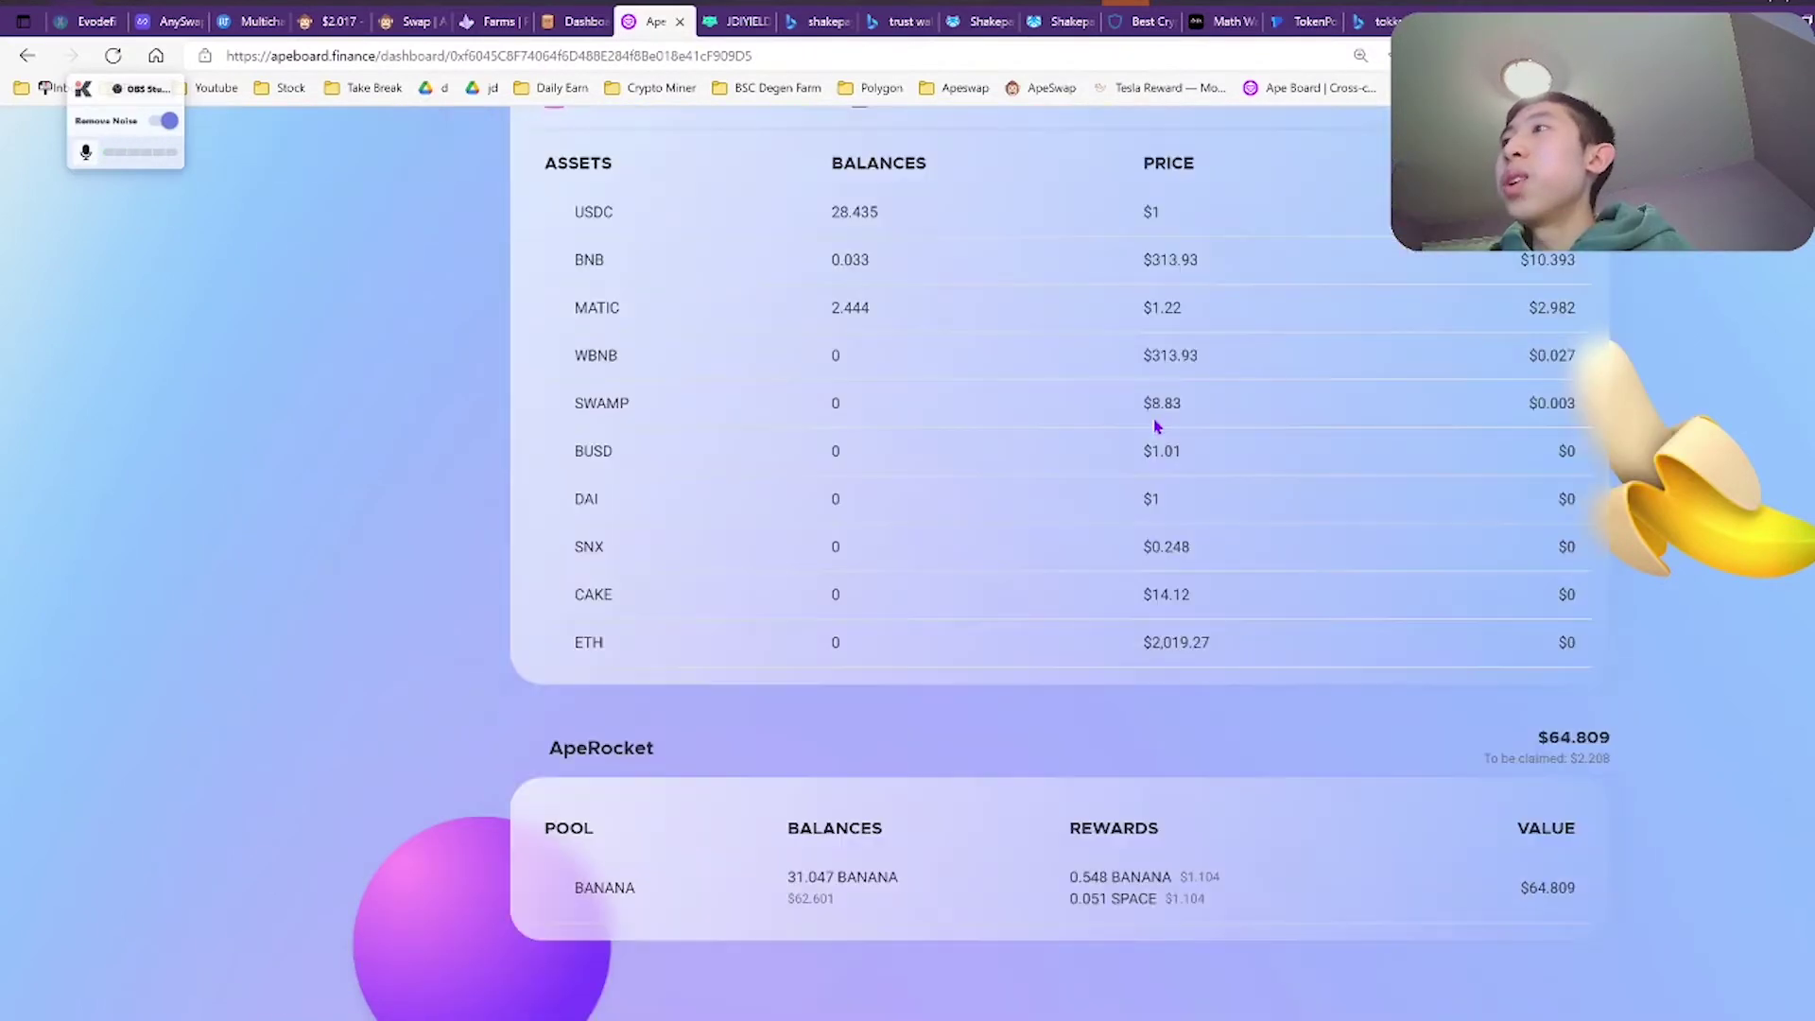
{"action": "scroll", "coordinate": [928, 729], "scroll_direction": "down", "scroll_amount": 11}
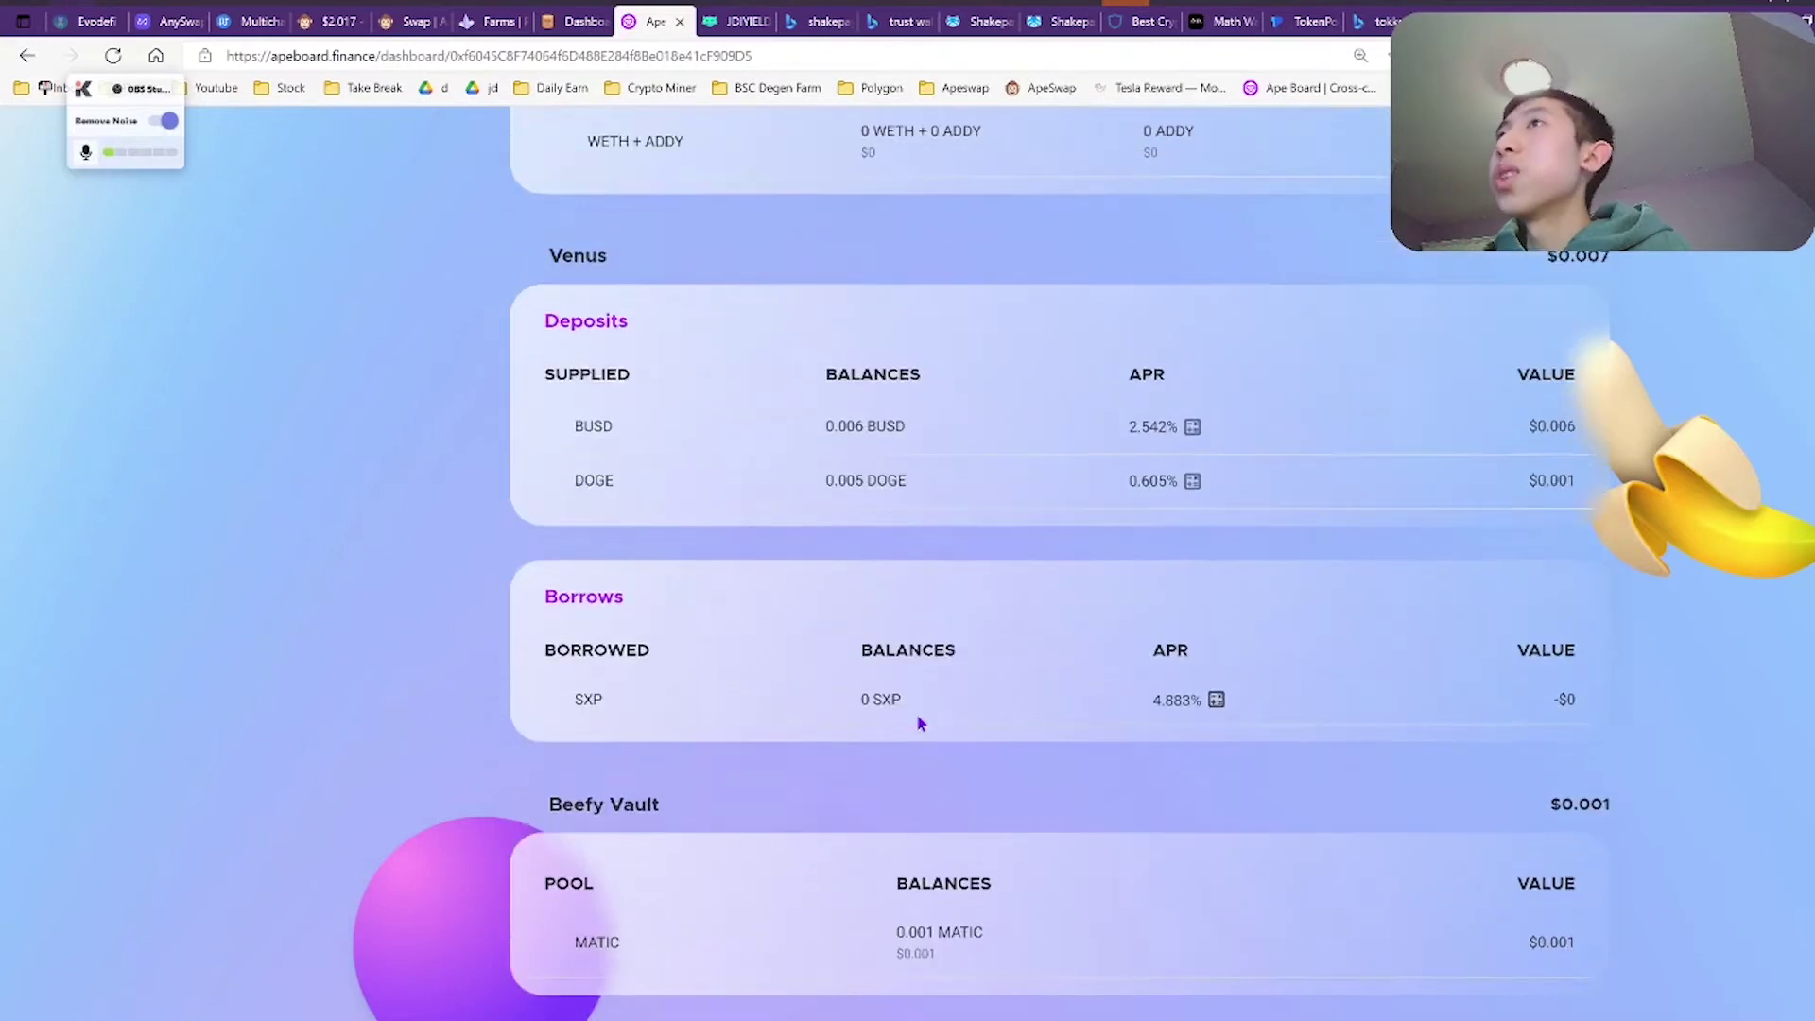
{"action": "scroll", "coordinate": [917, 721], "scroll_direction": "up", "scroll_amount": 7}
{"action": "scroll", "coordinate": [912, 725], "scroll_direction": "up", "scroll_amount": 20}
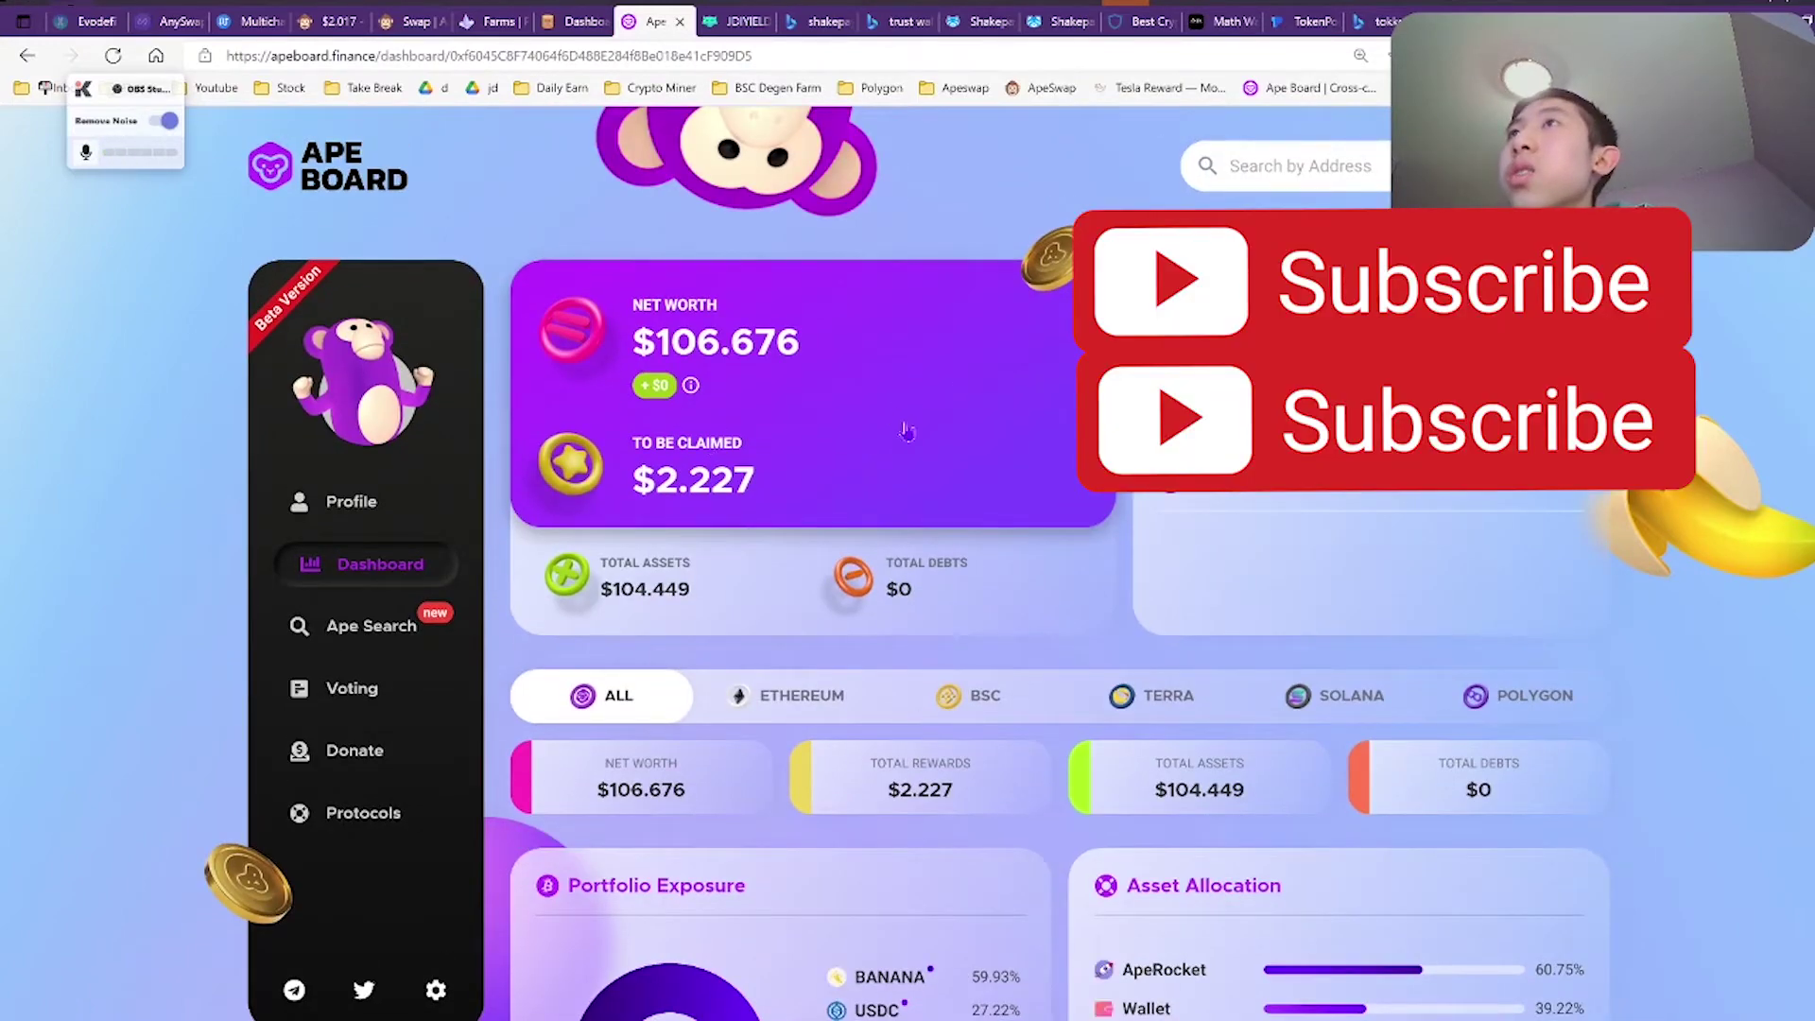
{"action": "scroll", "coordinate": [993, 502], "scroll_direction": "down", "scroll_amount": 14}
{"action": "scroll", "coordinate": [996, 507], "scroll_direction": "down", "scroll_amount": 5}
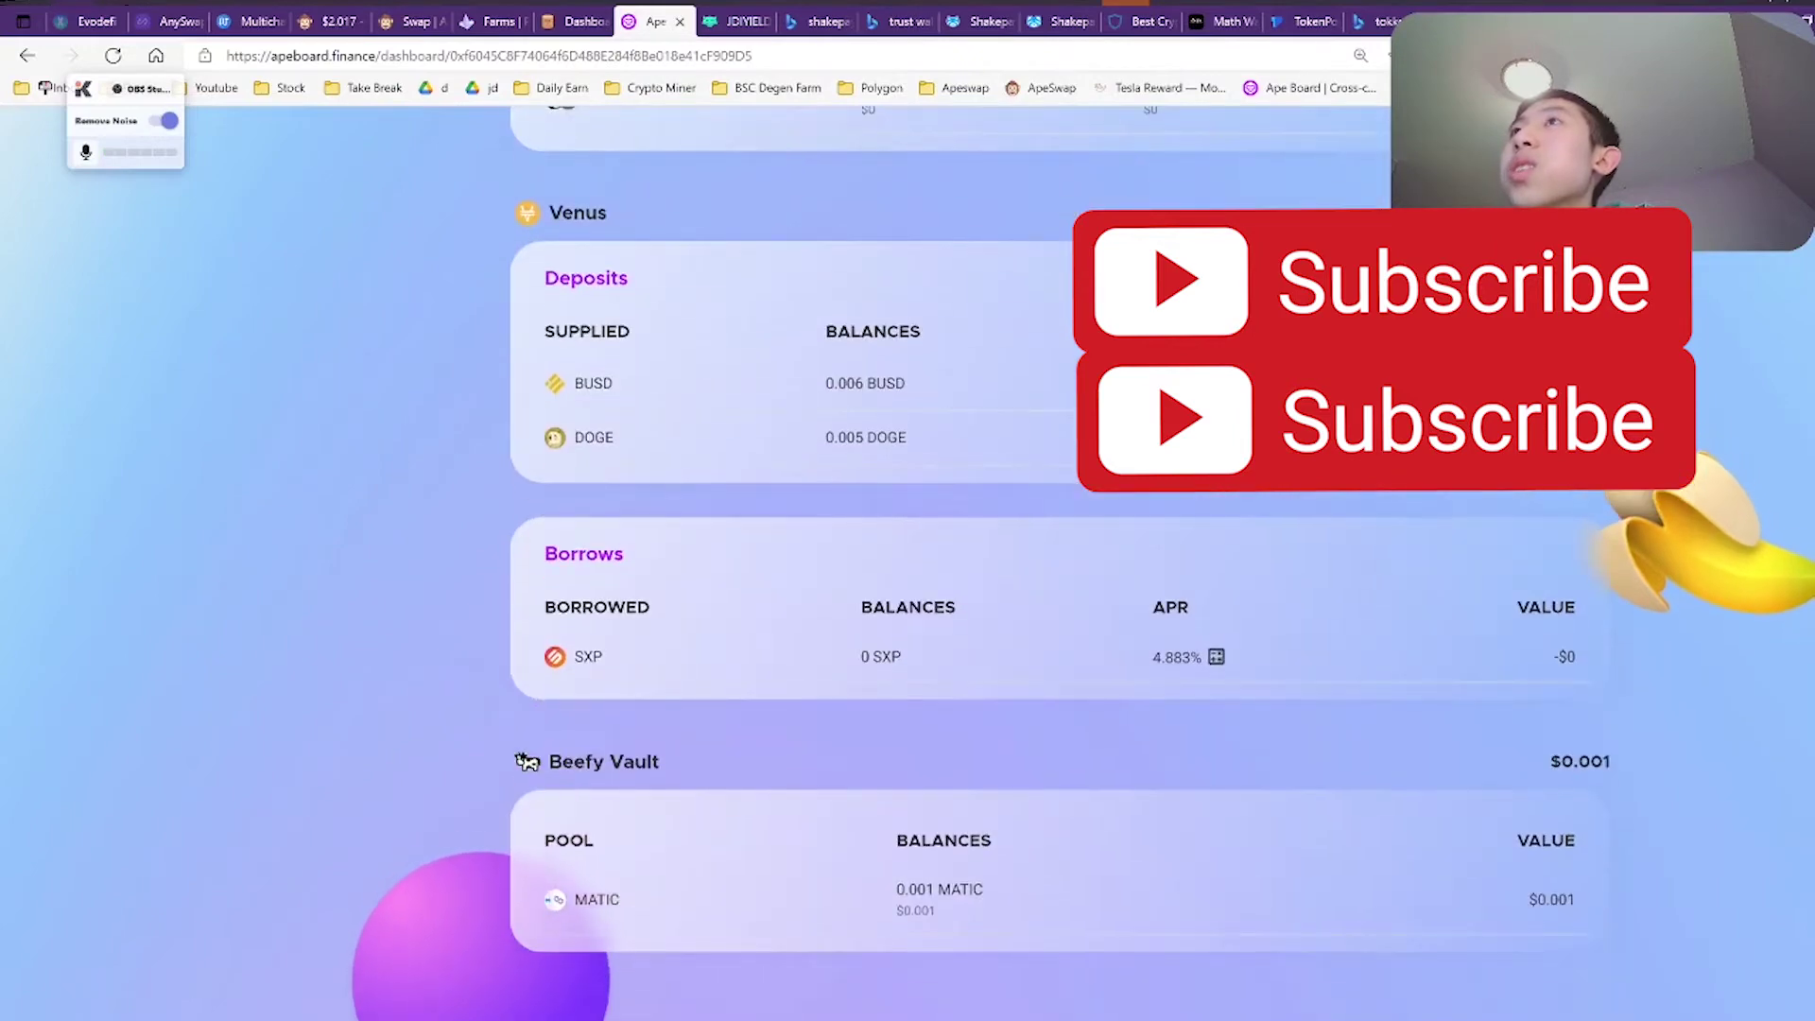
- Go to the JDIYield dashboard, look over its net worth and watch list, and compare the Polygon and BSC views
{"action": "left_click", "coordinate": [735, 20]}
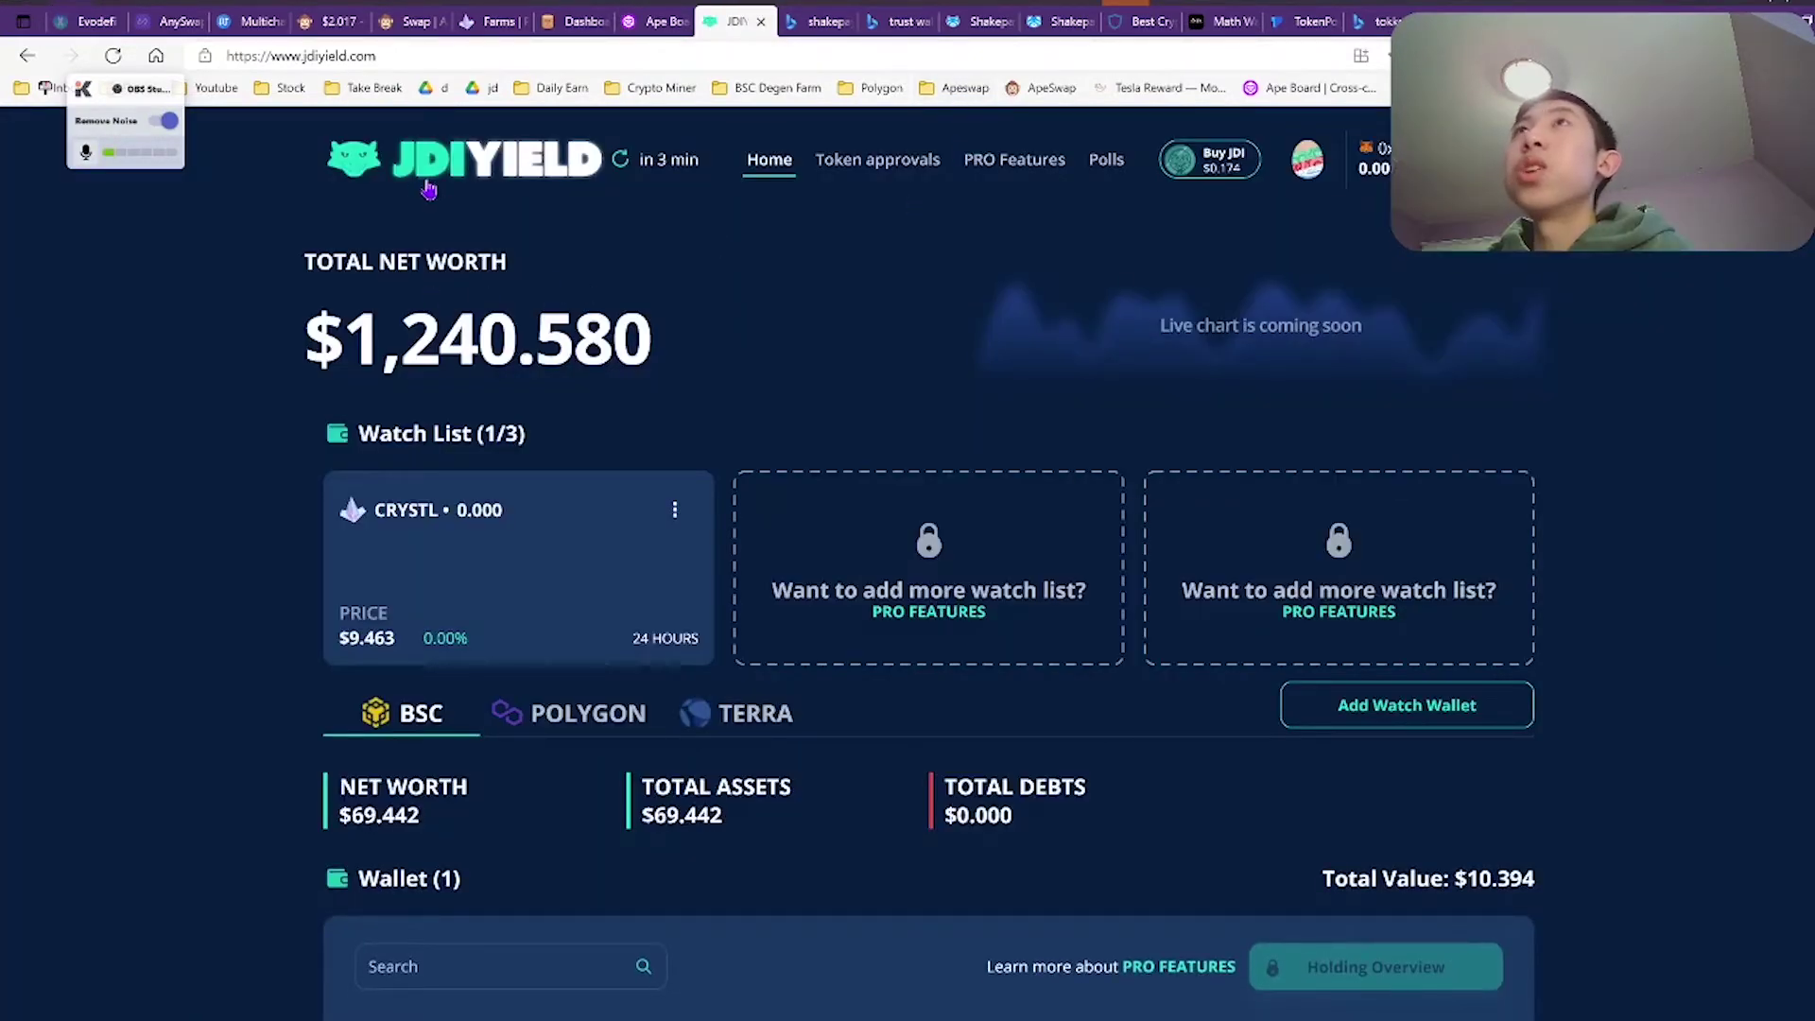
{"action": "scroll", "coordinate": [1030, 413], "scroll_direction": "down", "scroll_amount": 5}
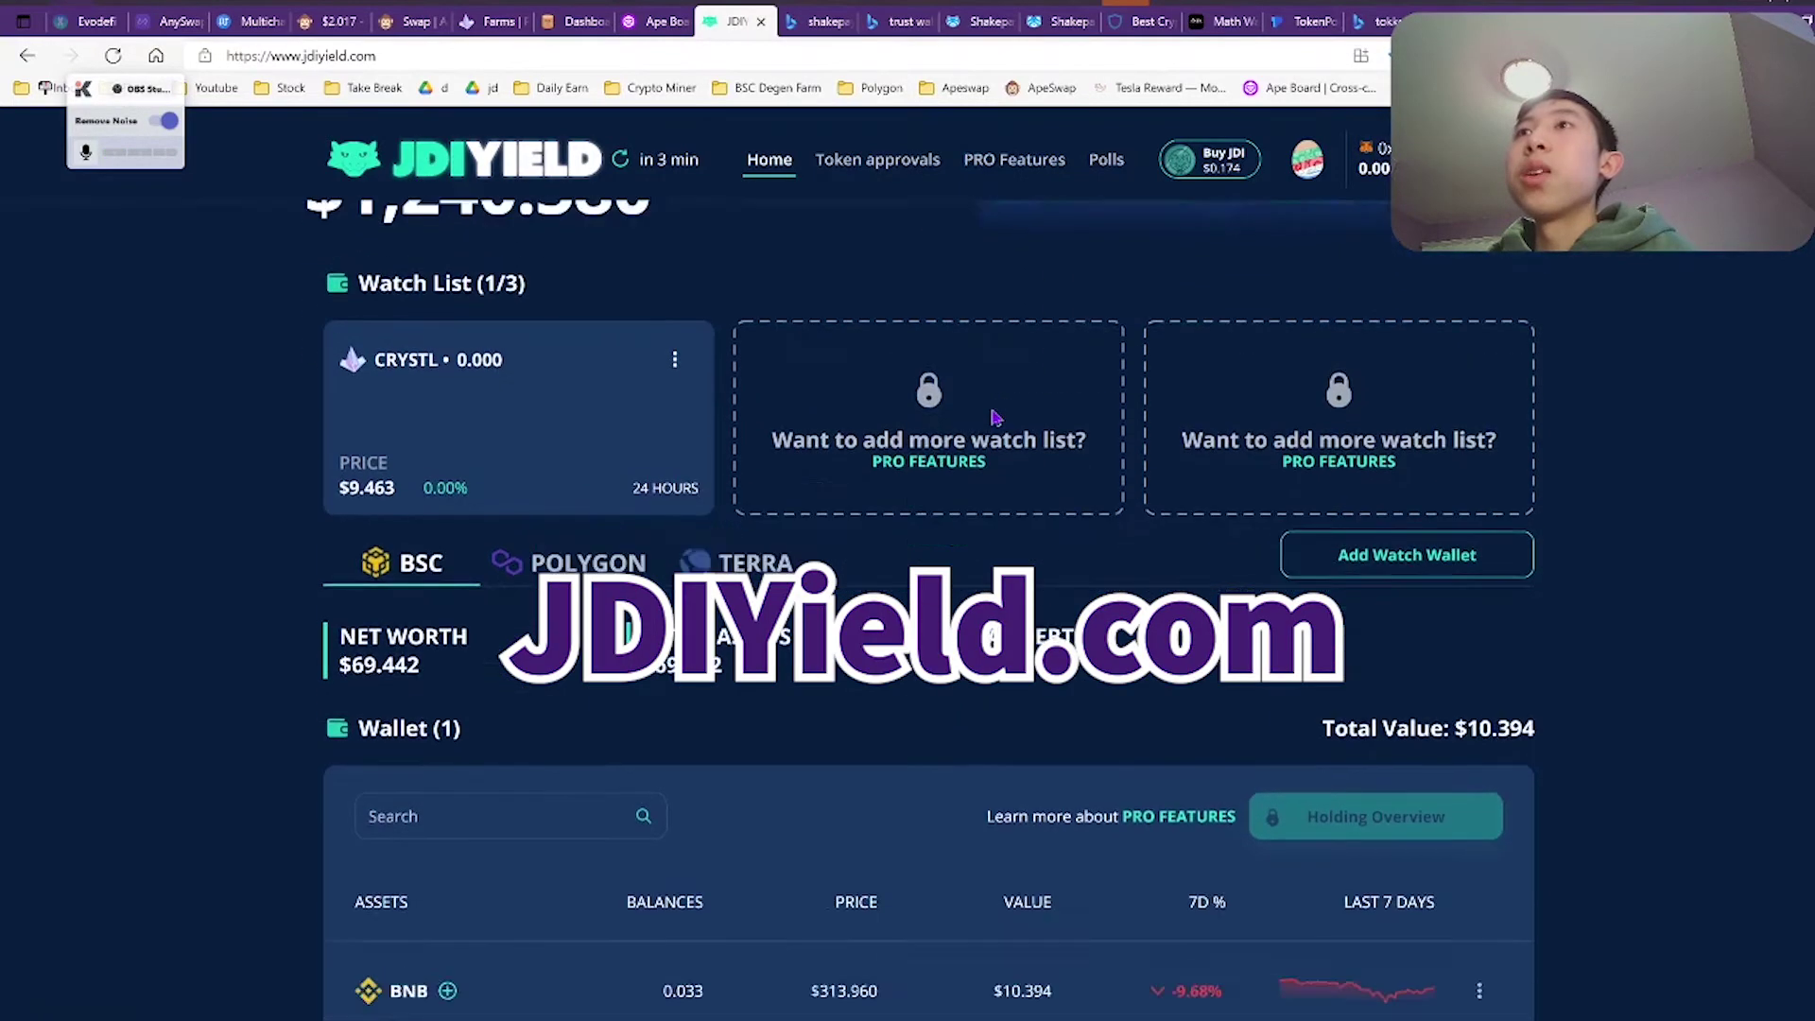
{"action": "scroll", "coordinate": [659, 476], "scroll_direction": "up", "scroll_amount": 4}
{"action": "scroll", "coordinate": [659, 476], "scroll_direction": "up", "scroll_amount": 2}
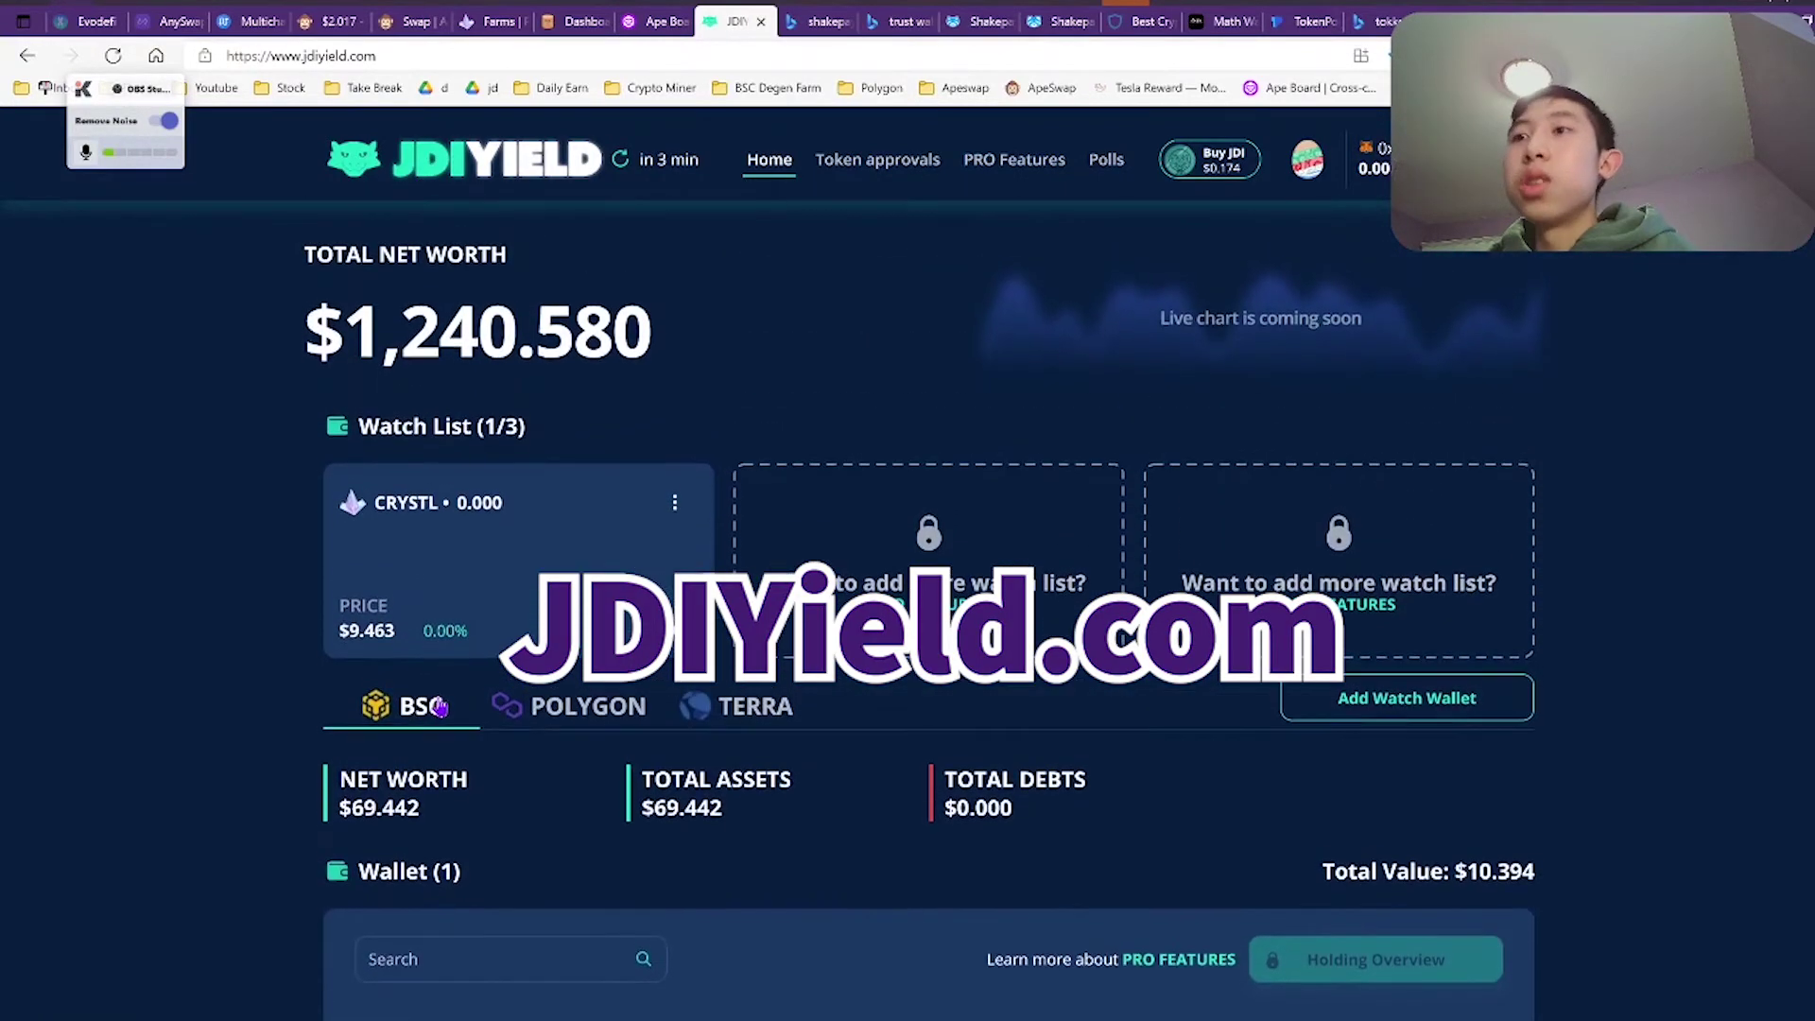
{"action": "left_click", "coordinate": [578, 718]}
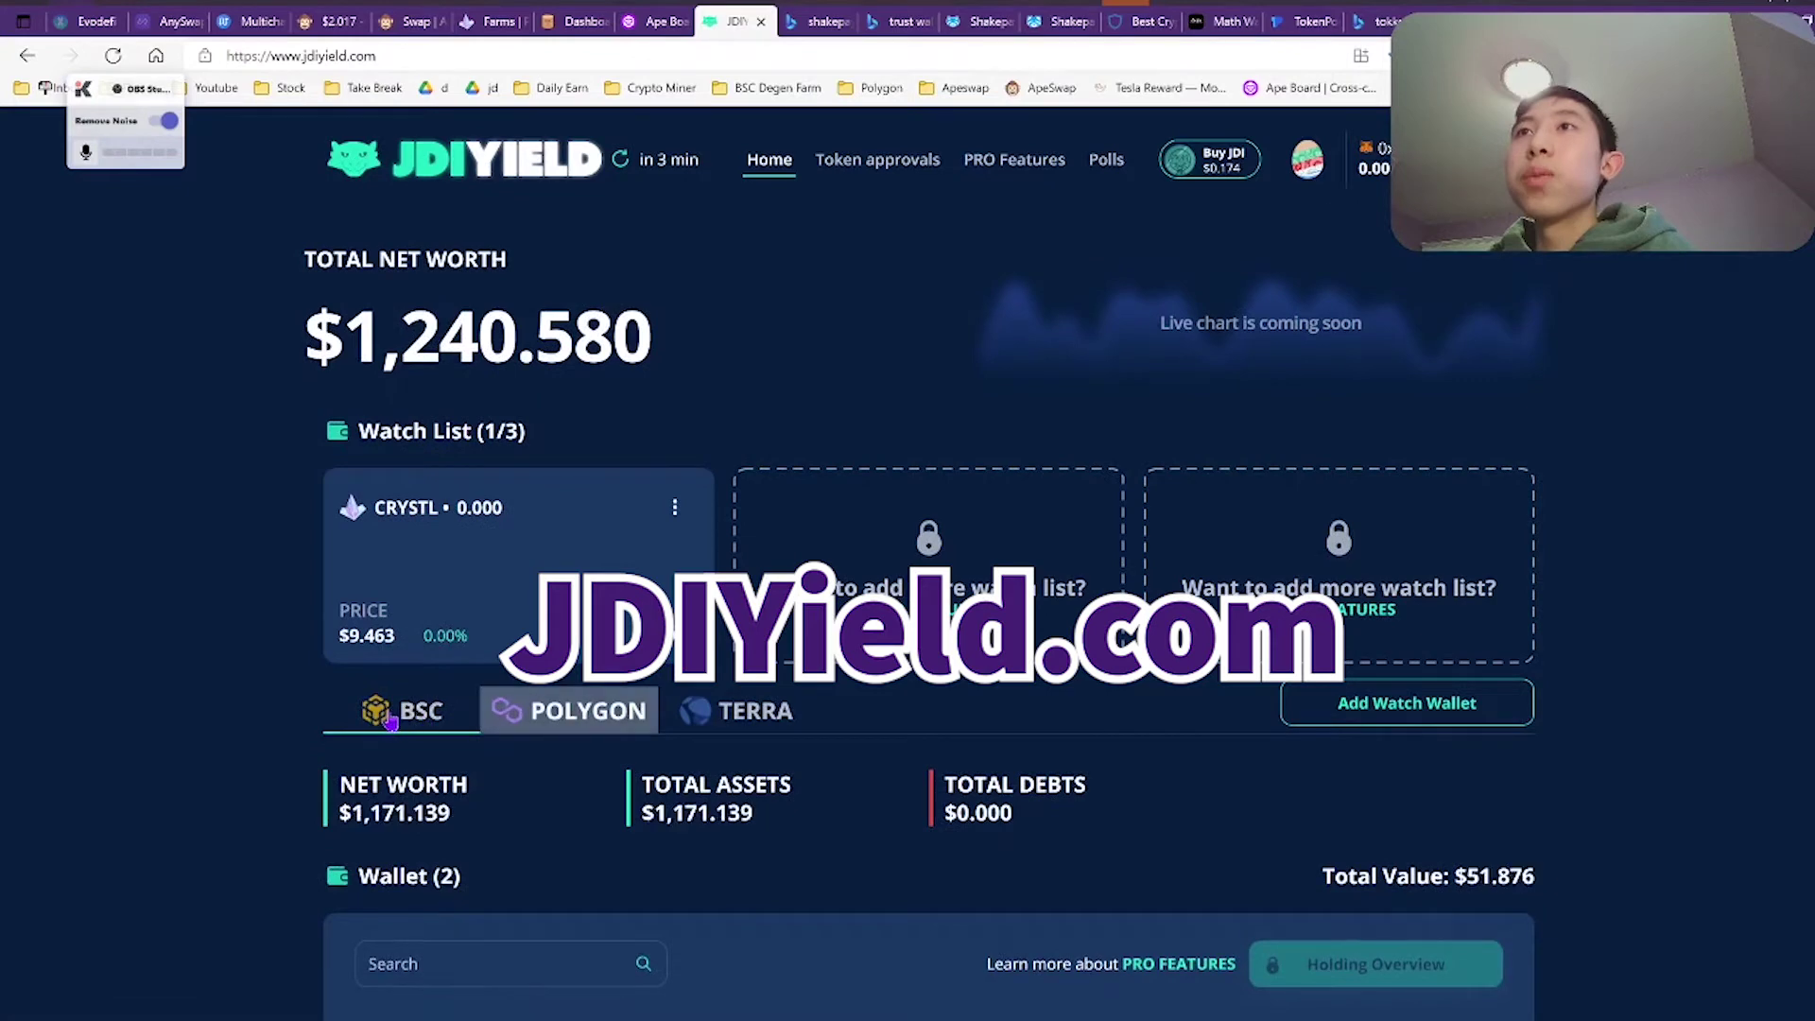
{"action": "left_click", "coordinate": [384, 717]}
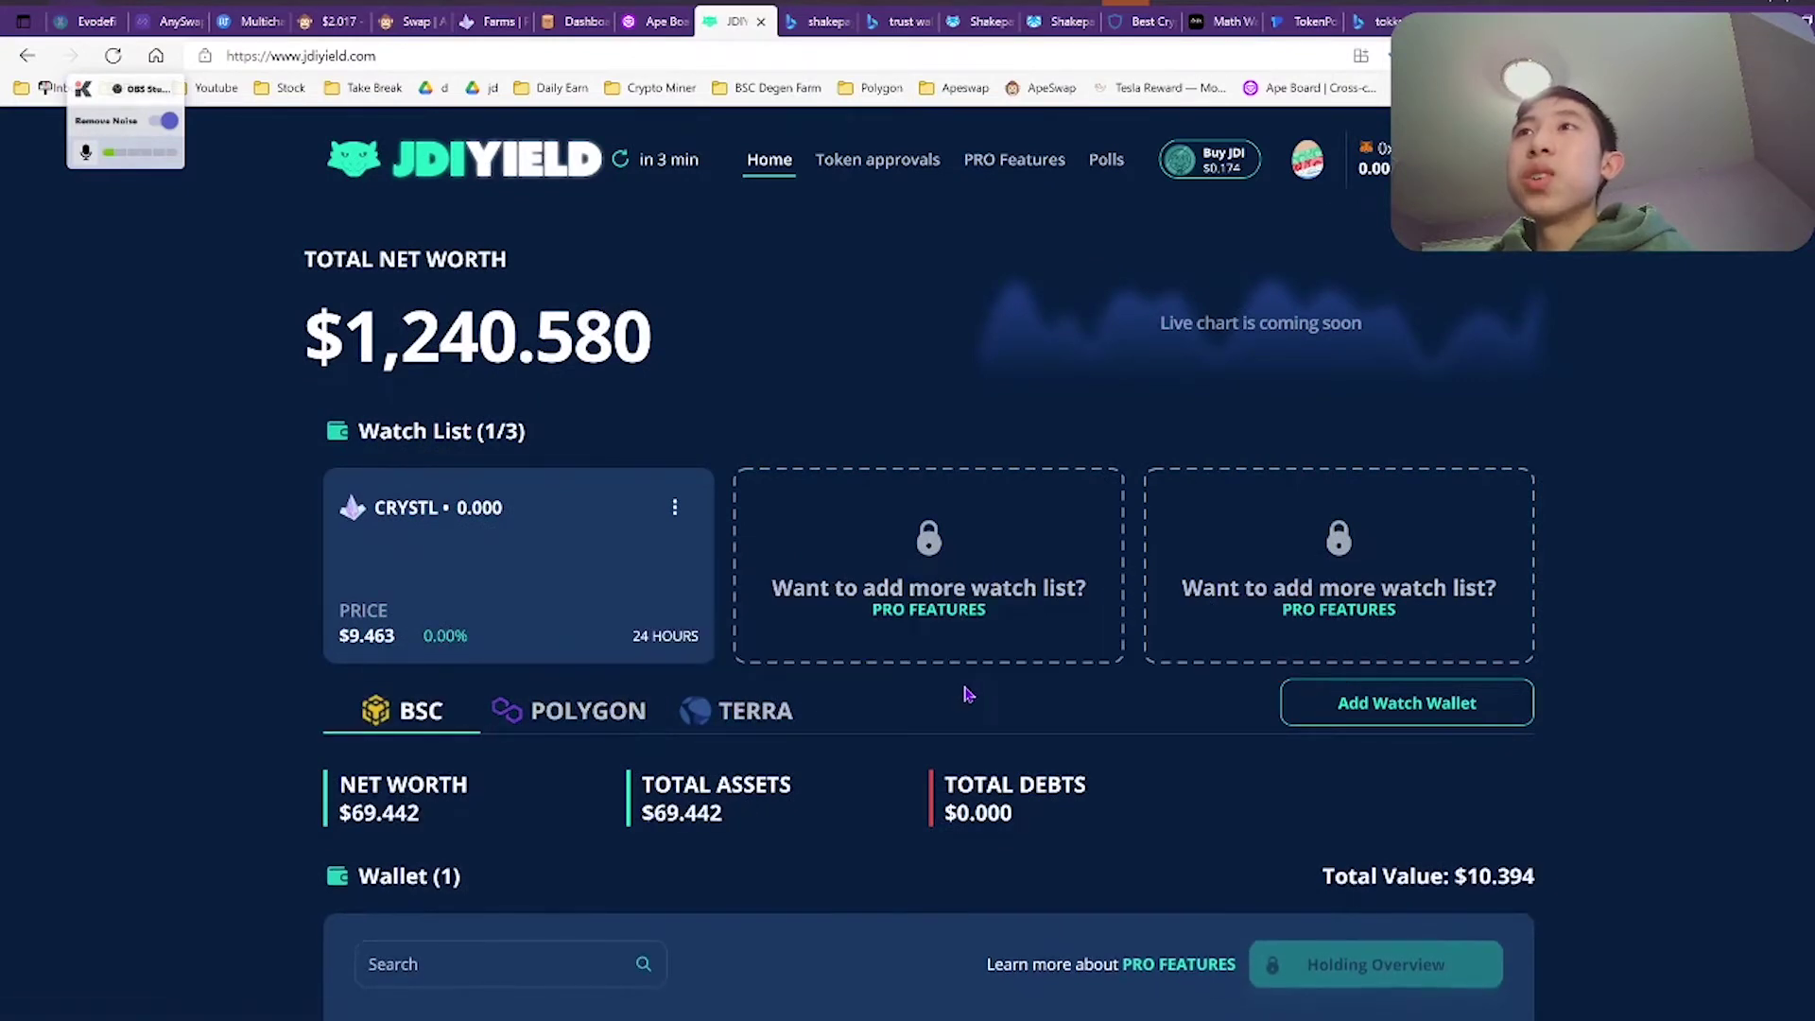
- Review the BSC wallet holdings and the Aperocket BANANA farm position on JDIYield
{"action": "scroll", "coordinate": [964, 689], "scroll_direction": "down", "scroll_amount": 5}
{"action": "scroll", "coordinate": [893, 695], "scroll_direction": "down", "scroll_amount": 4}
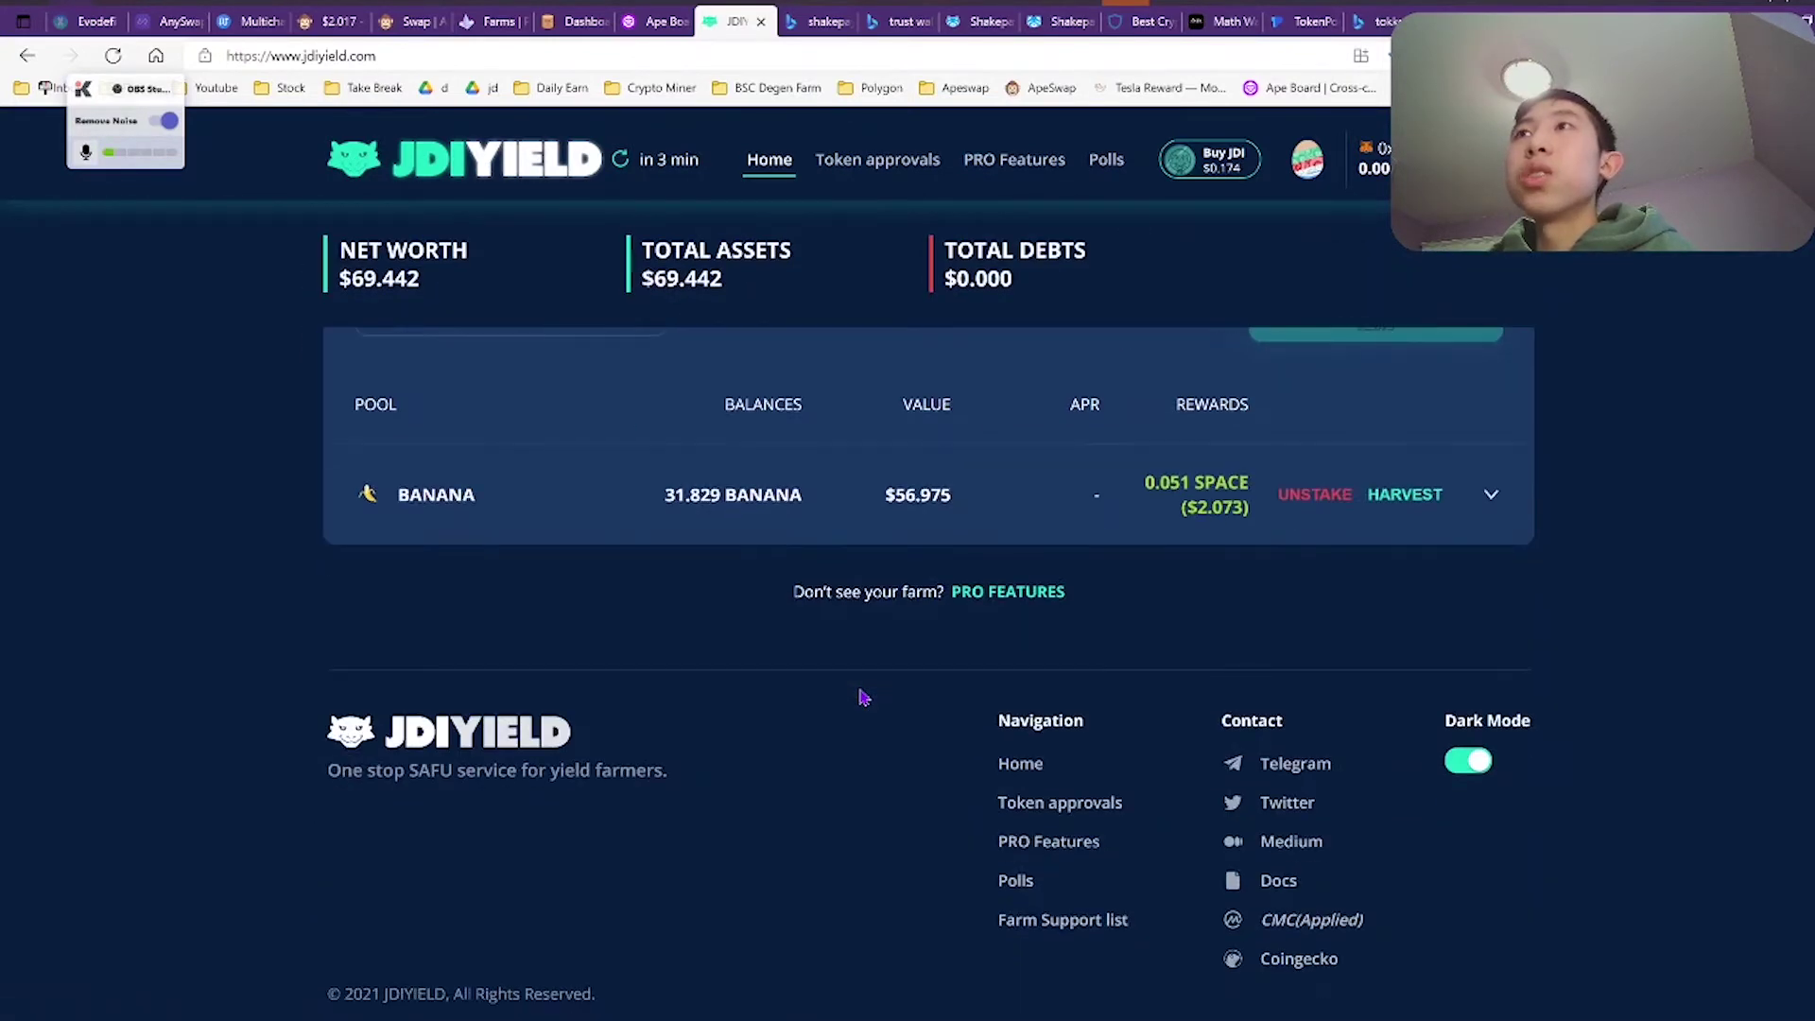
{"action": "scroll", "coordinate": [855, 704], "scroll_direction": "up", "scroll_amount": 3}
{"action": "scroll", "coordinate": [853, 717], "scroll_direction": "up", "scroll_amount": 5}
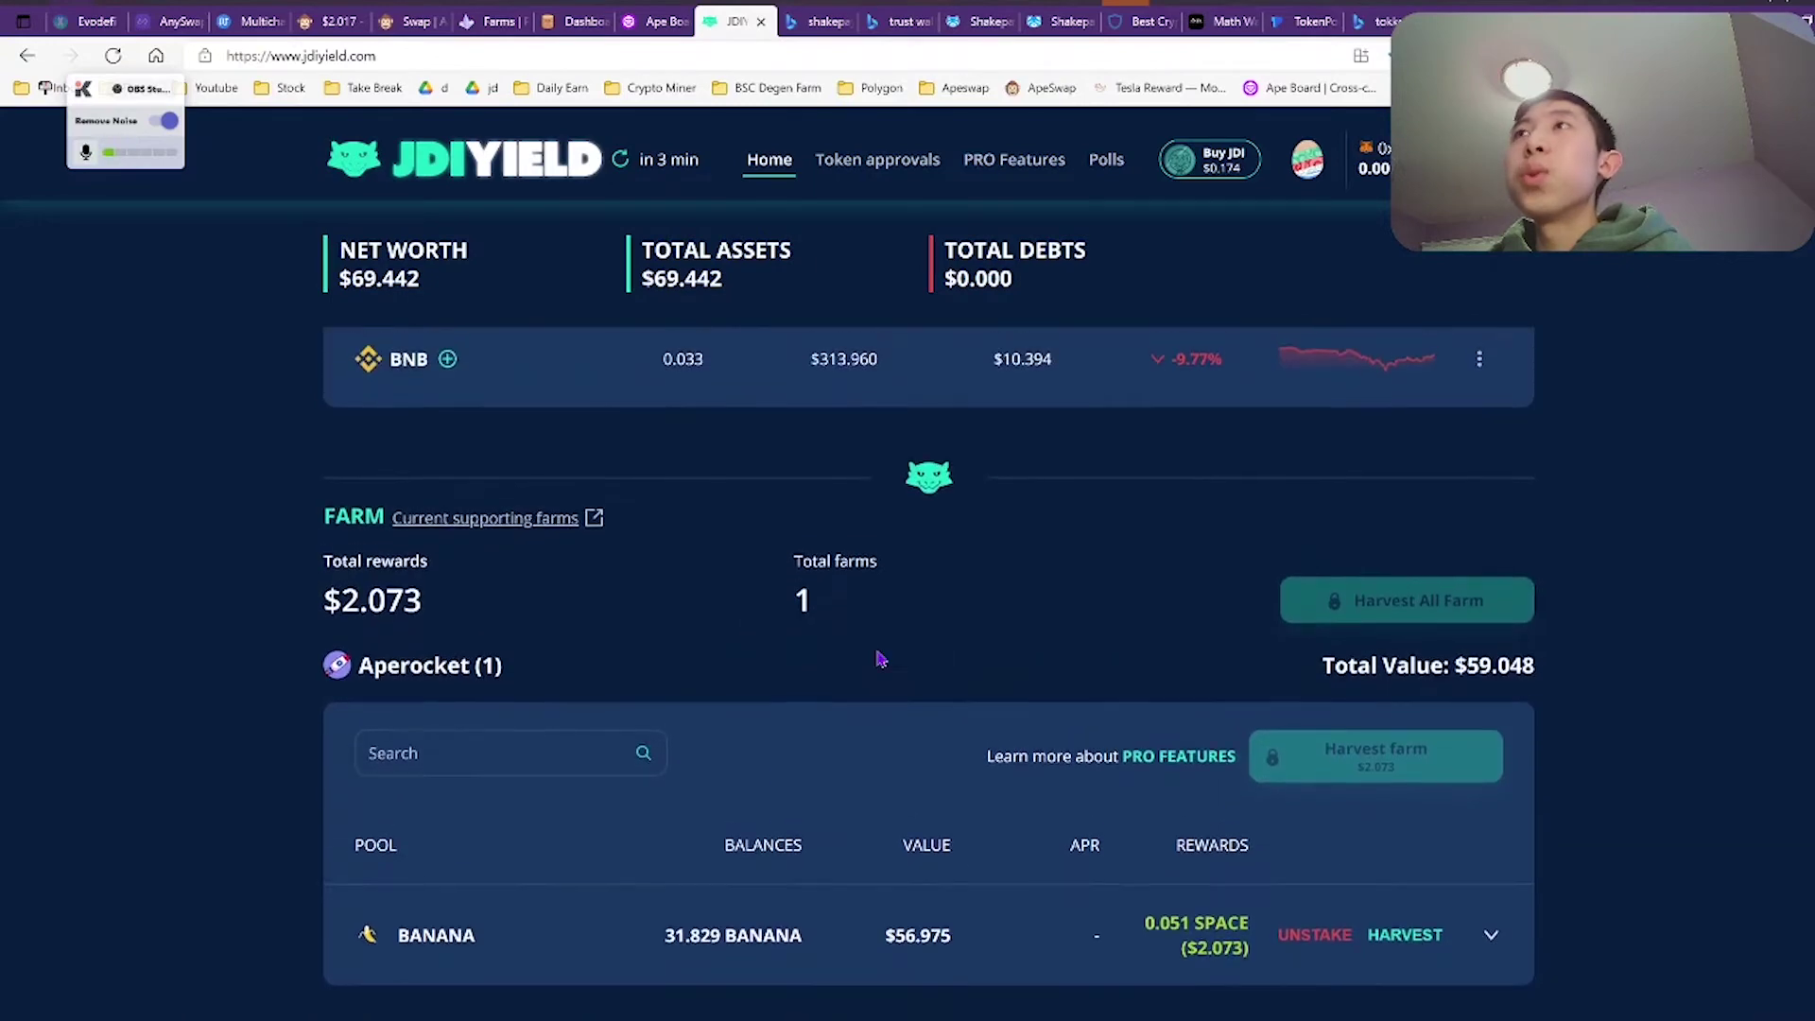
- Switch JDIYield to the Polygon network and review its wallet value and farm positions
{"action": "scroll", "coordinate": [796, 856], "scroll_direction": "up", "scroll_amount": 5}
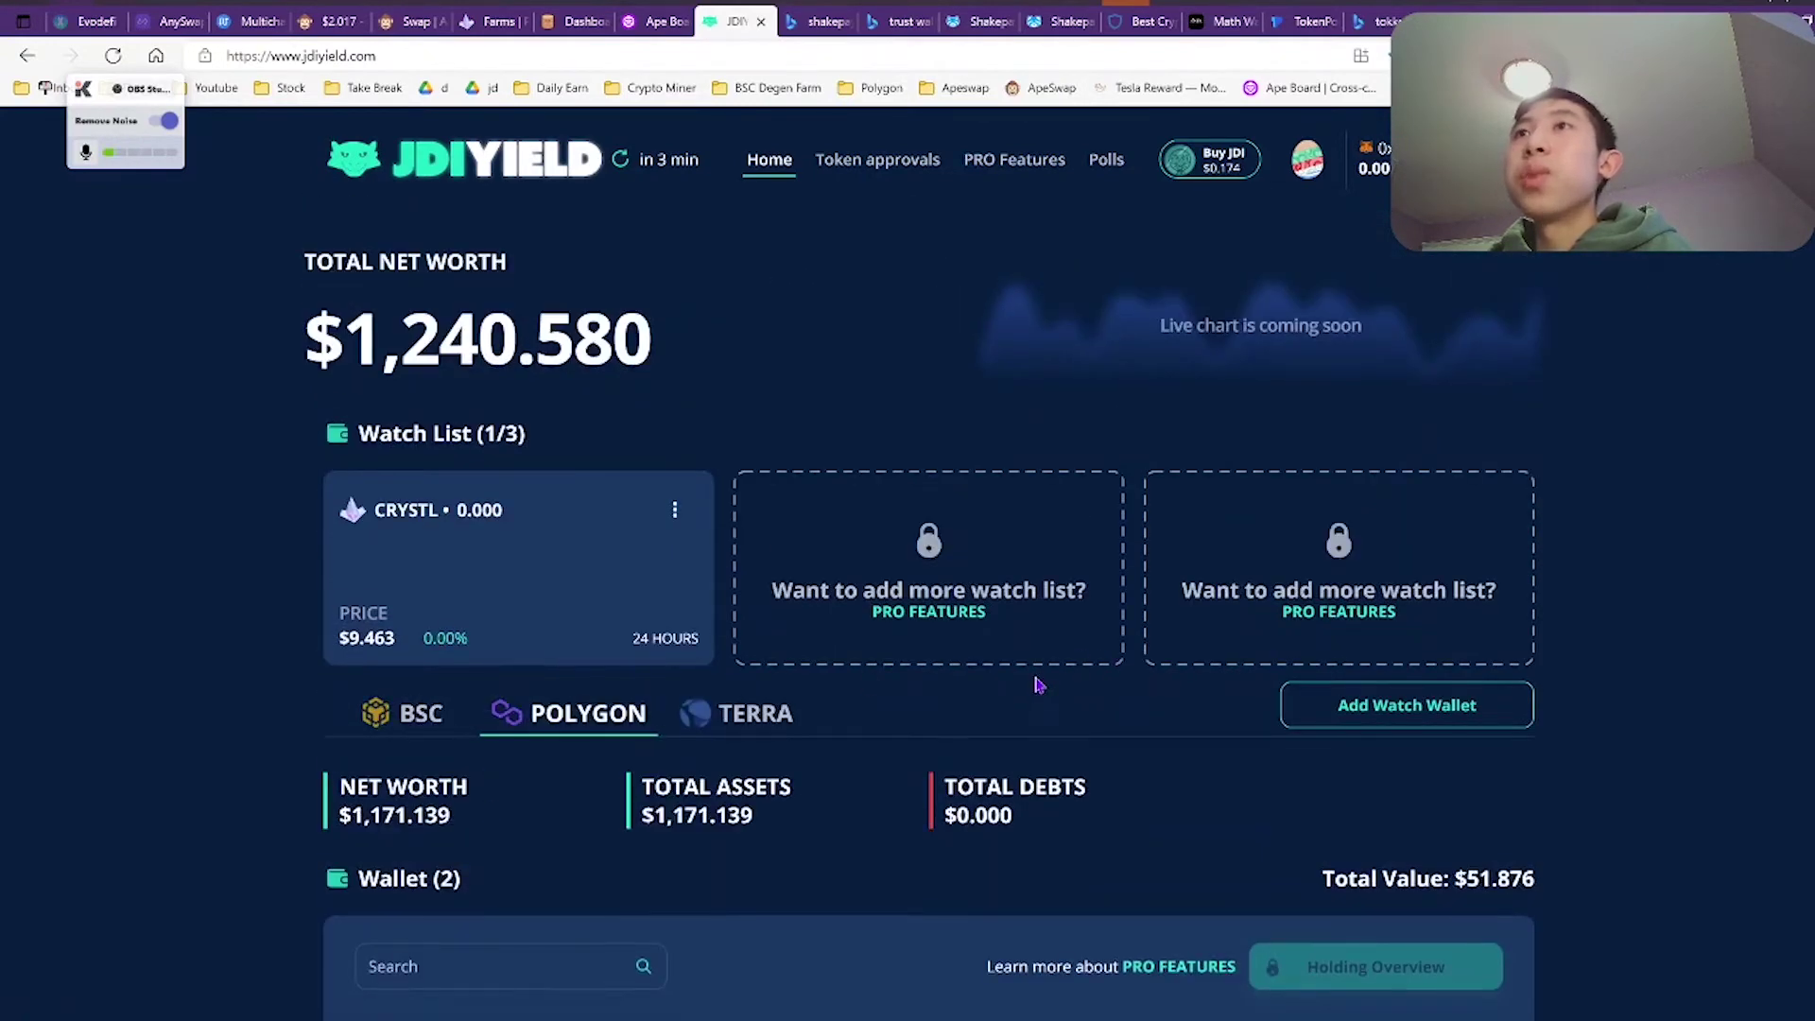
{"action": "scroll", "coordinate": [1038, 683], "scroll_direction": "down", "scroll_amount": 5}
{"action": "scroll", "coordinate": [1037, 689], "scroll_direction": "down", "scroll_amount": 5}
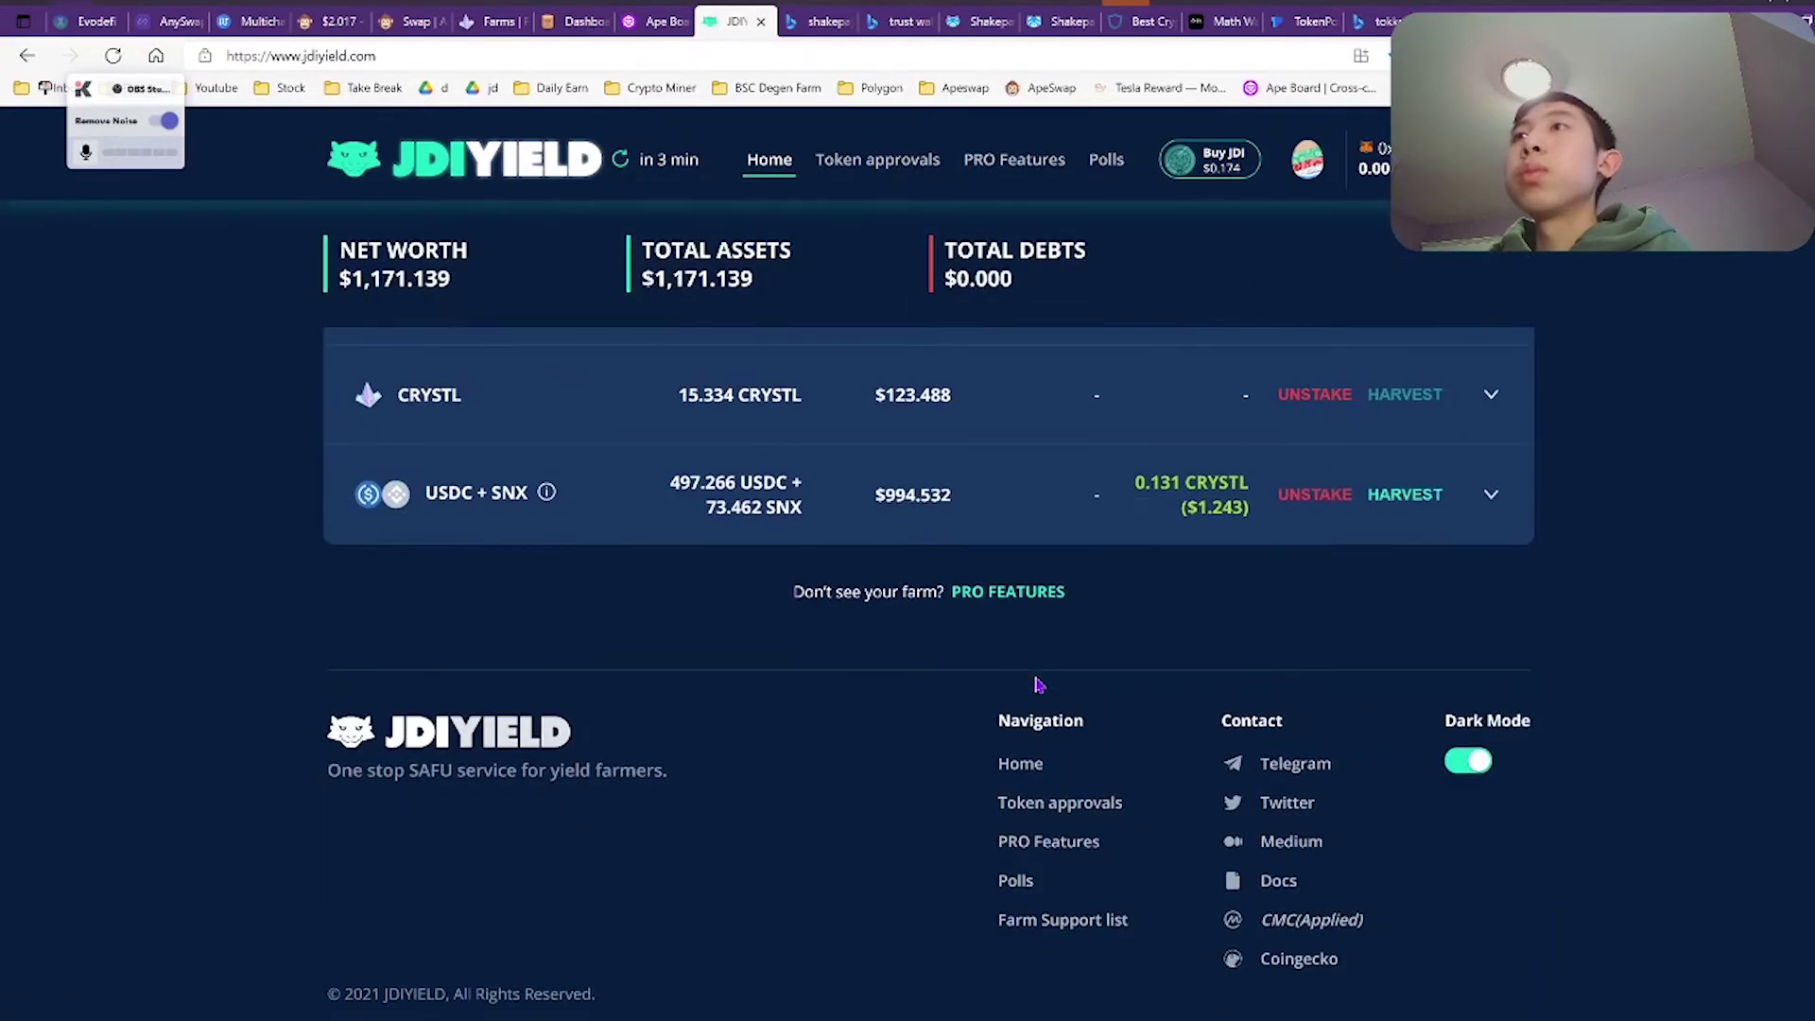
{"action": "scroll", "coordinate": [1037, 688], "scroll_direction": "up", "scroll_amount": 3}
{"action": "scroll", "coordinate": [425, 729], "scroll_direction": "up", "scroll_amount": 5}
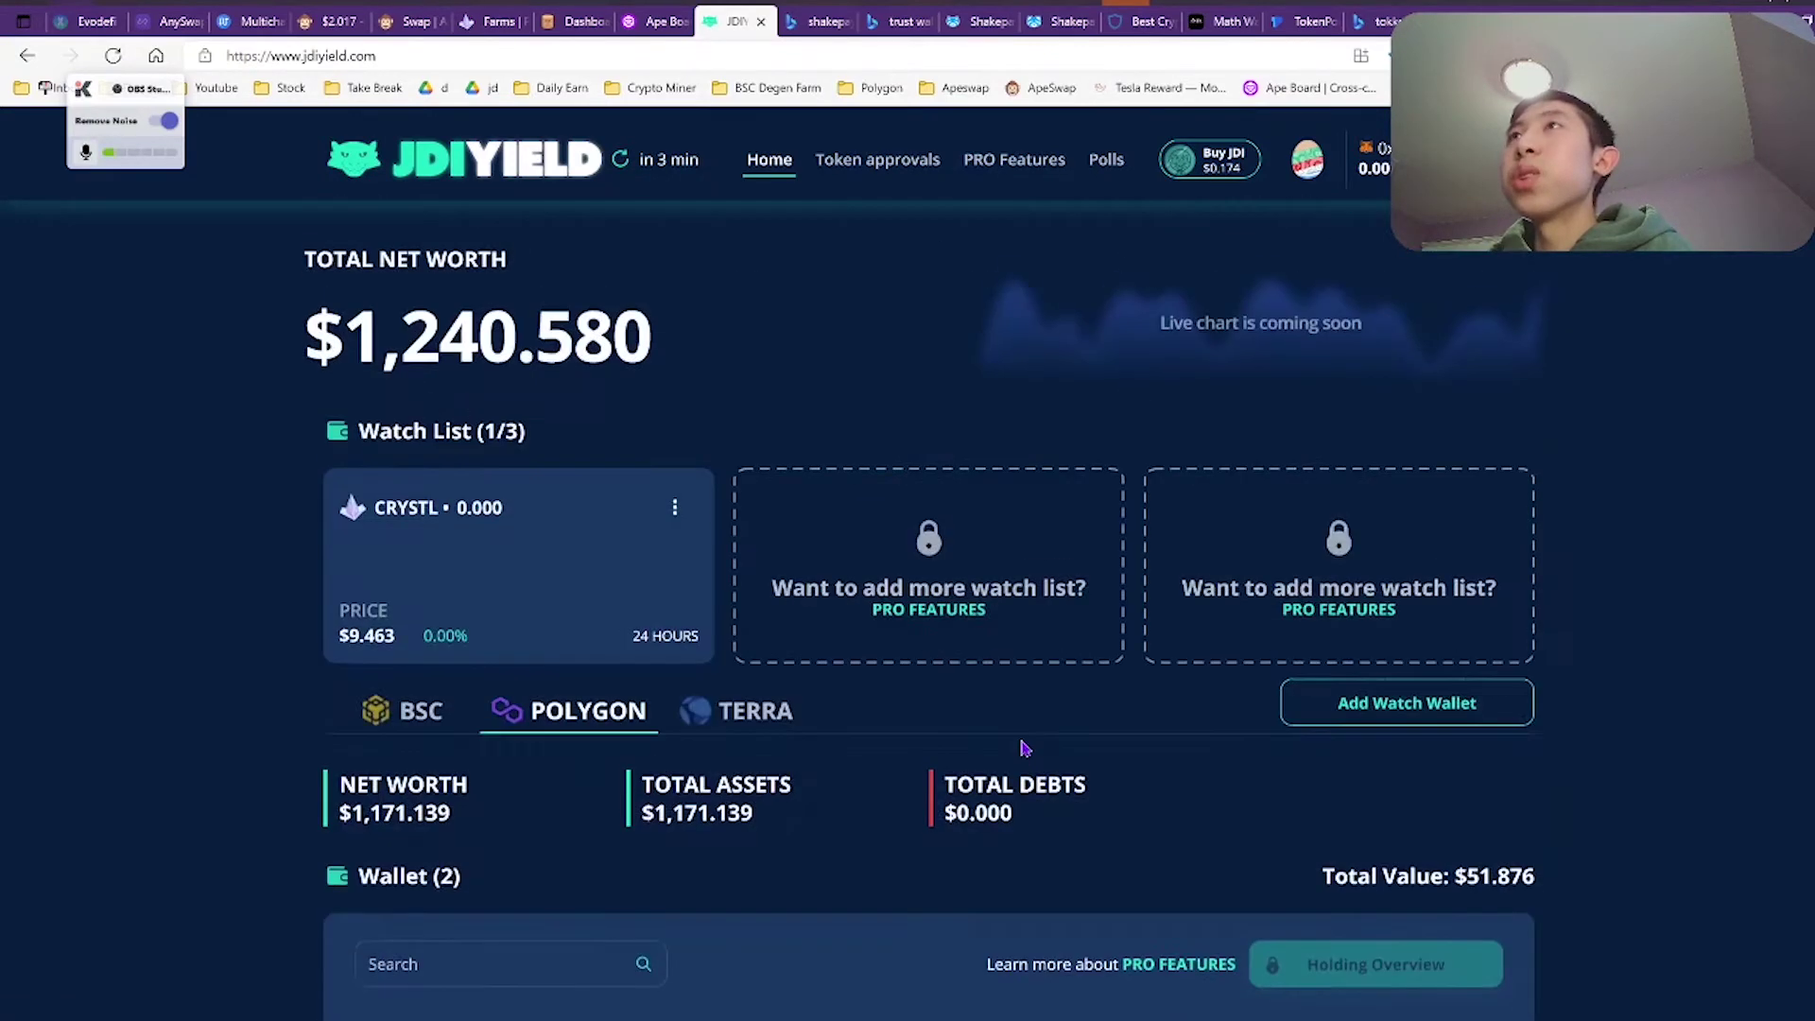
- In the Binance Fiat and Spot wallet, search for bitcoin and open the BTC deposit page to view its deposit networks
{"action": "left_click", "coordinate": [579, 21]}
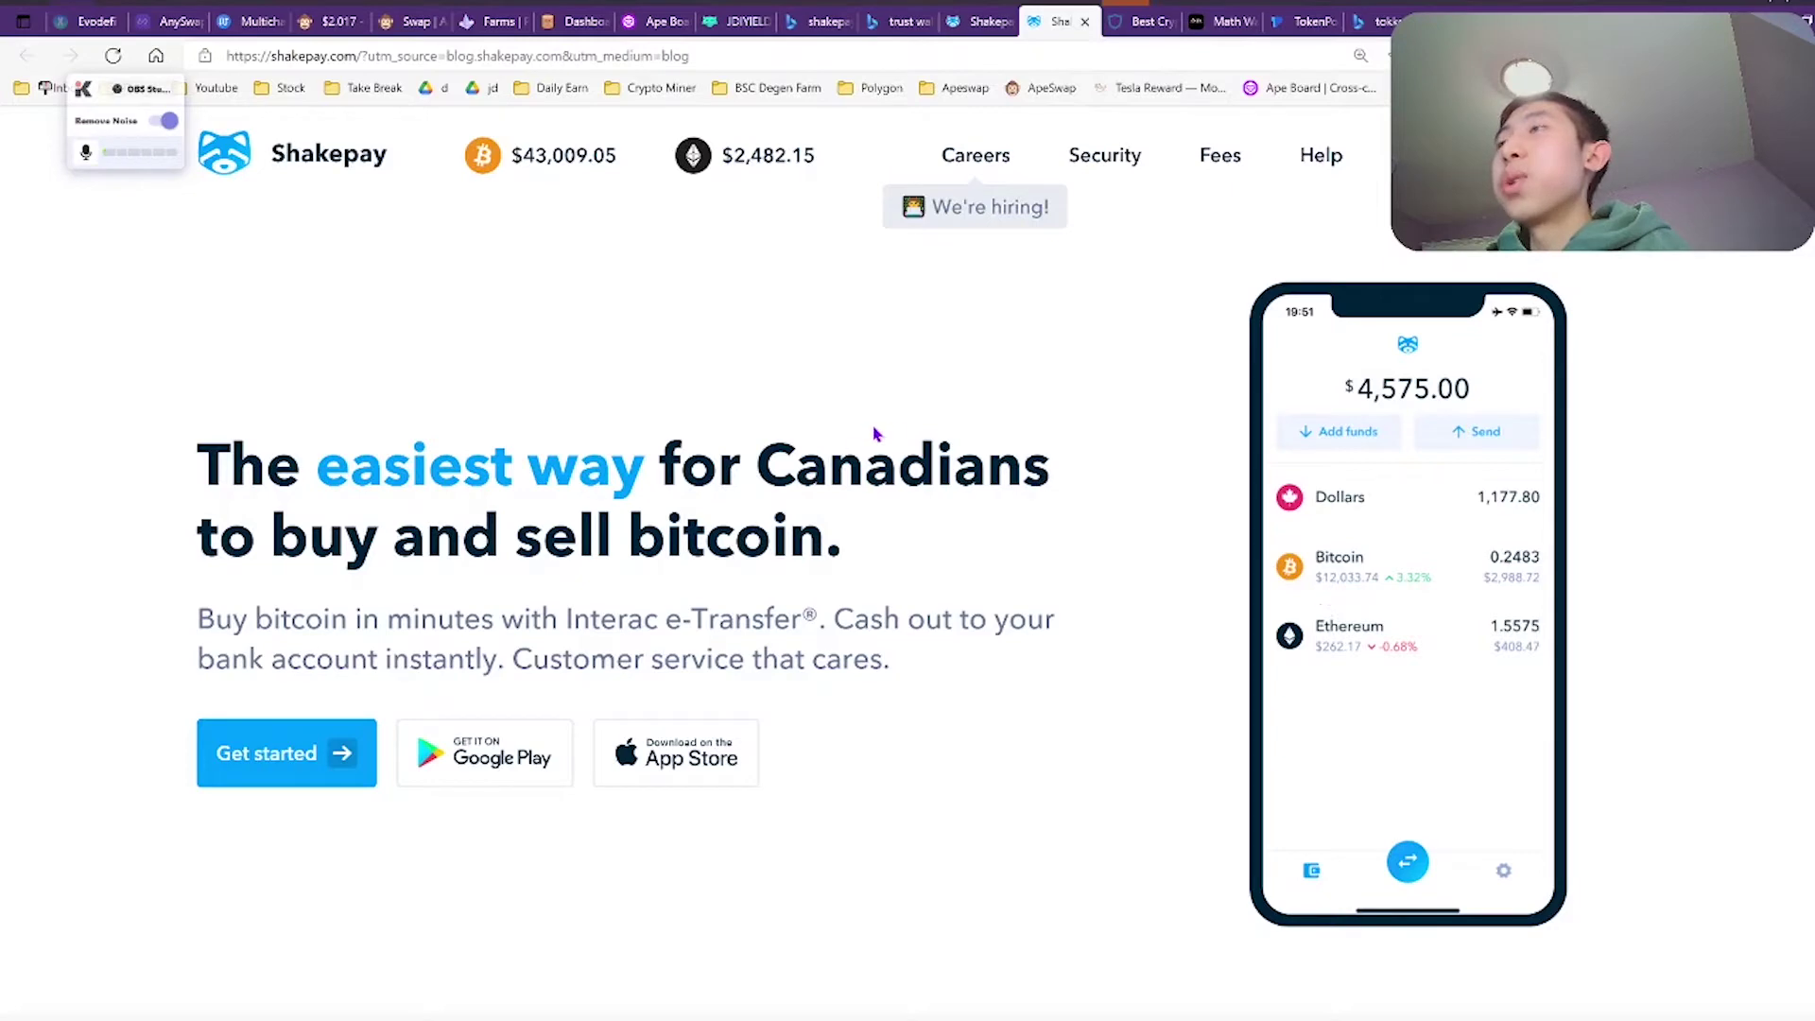
{"action": "left_click", "coordinate": [1564, 21]}
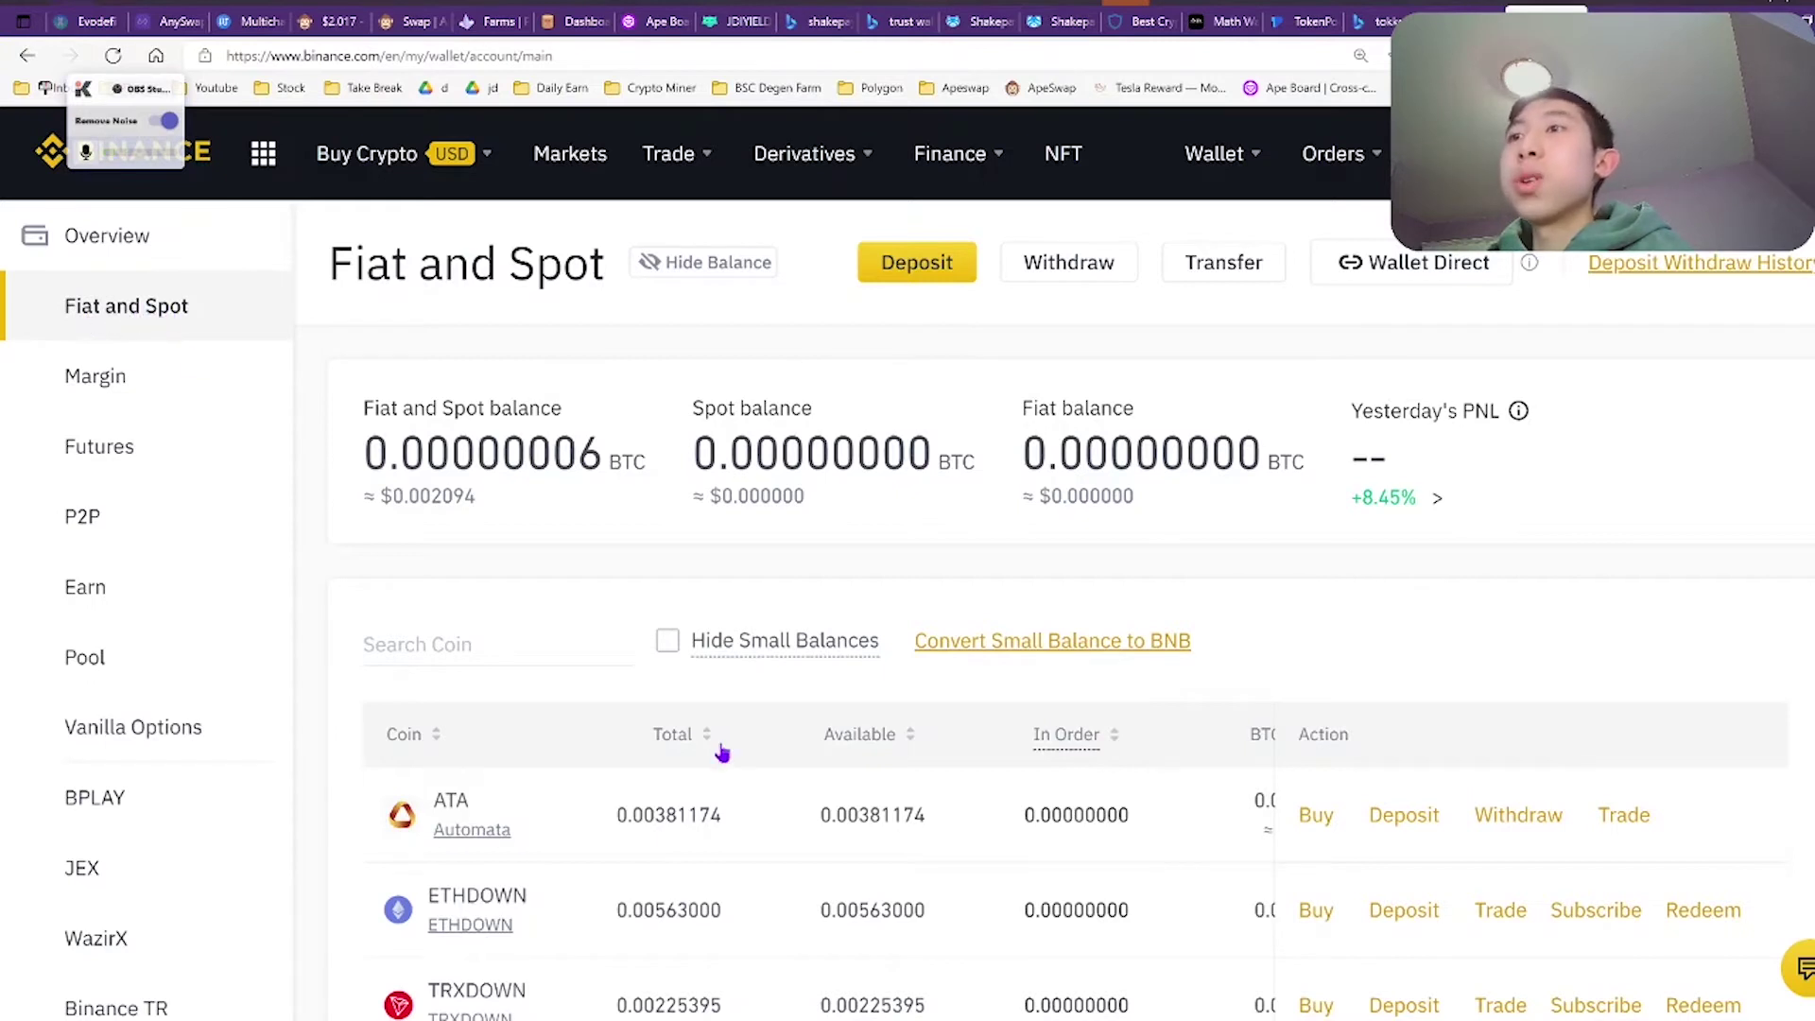
{"action": "left_click", "coordinate": [546, 658]}
{"action": "type", "text": "bitcoin"}
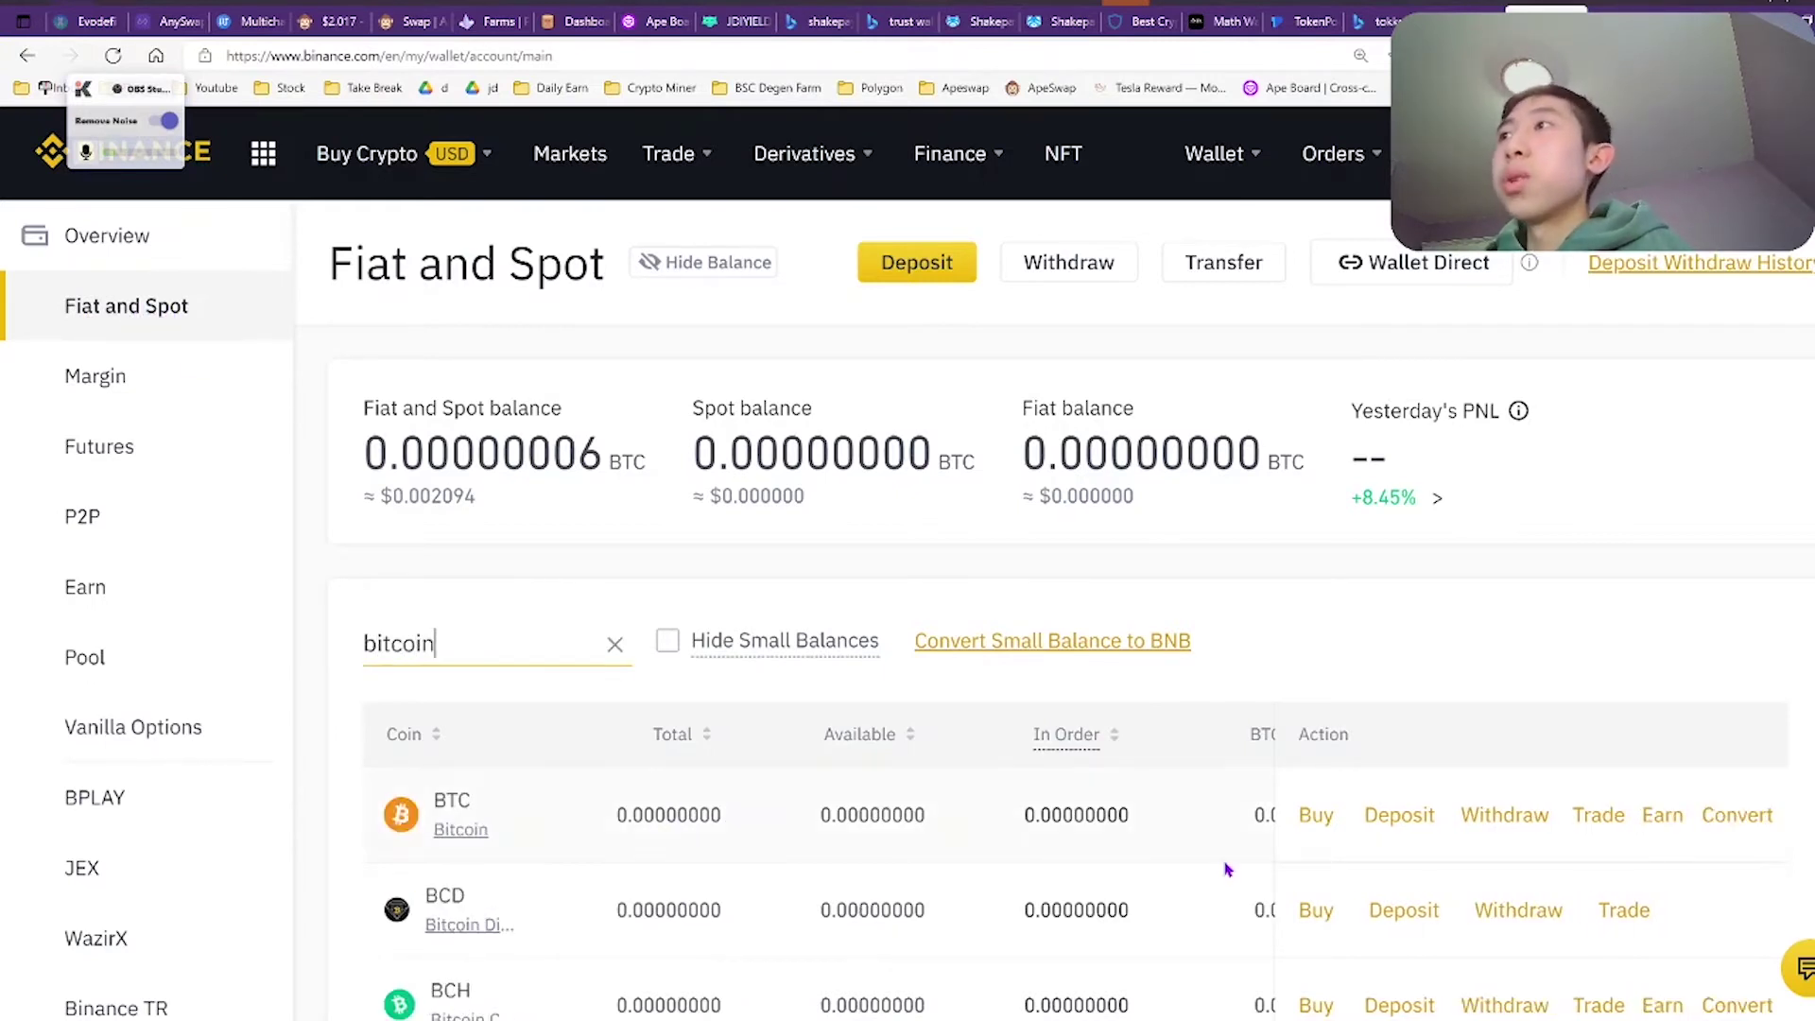
{"action": "left_click", "coordinate": [1382, 817]}
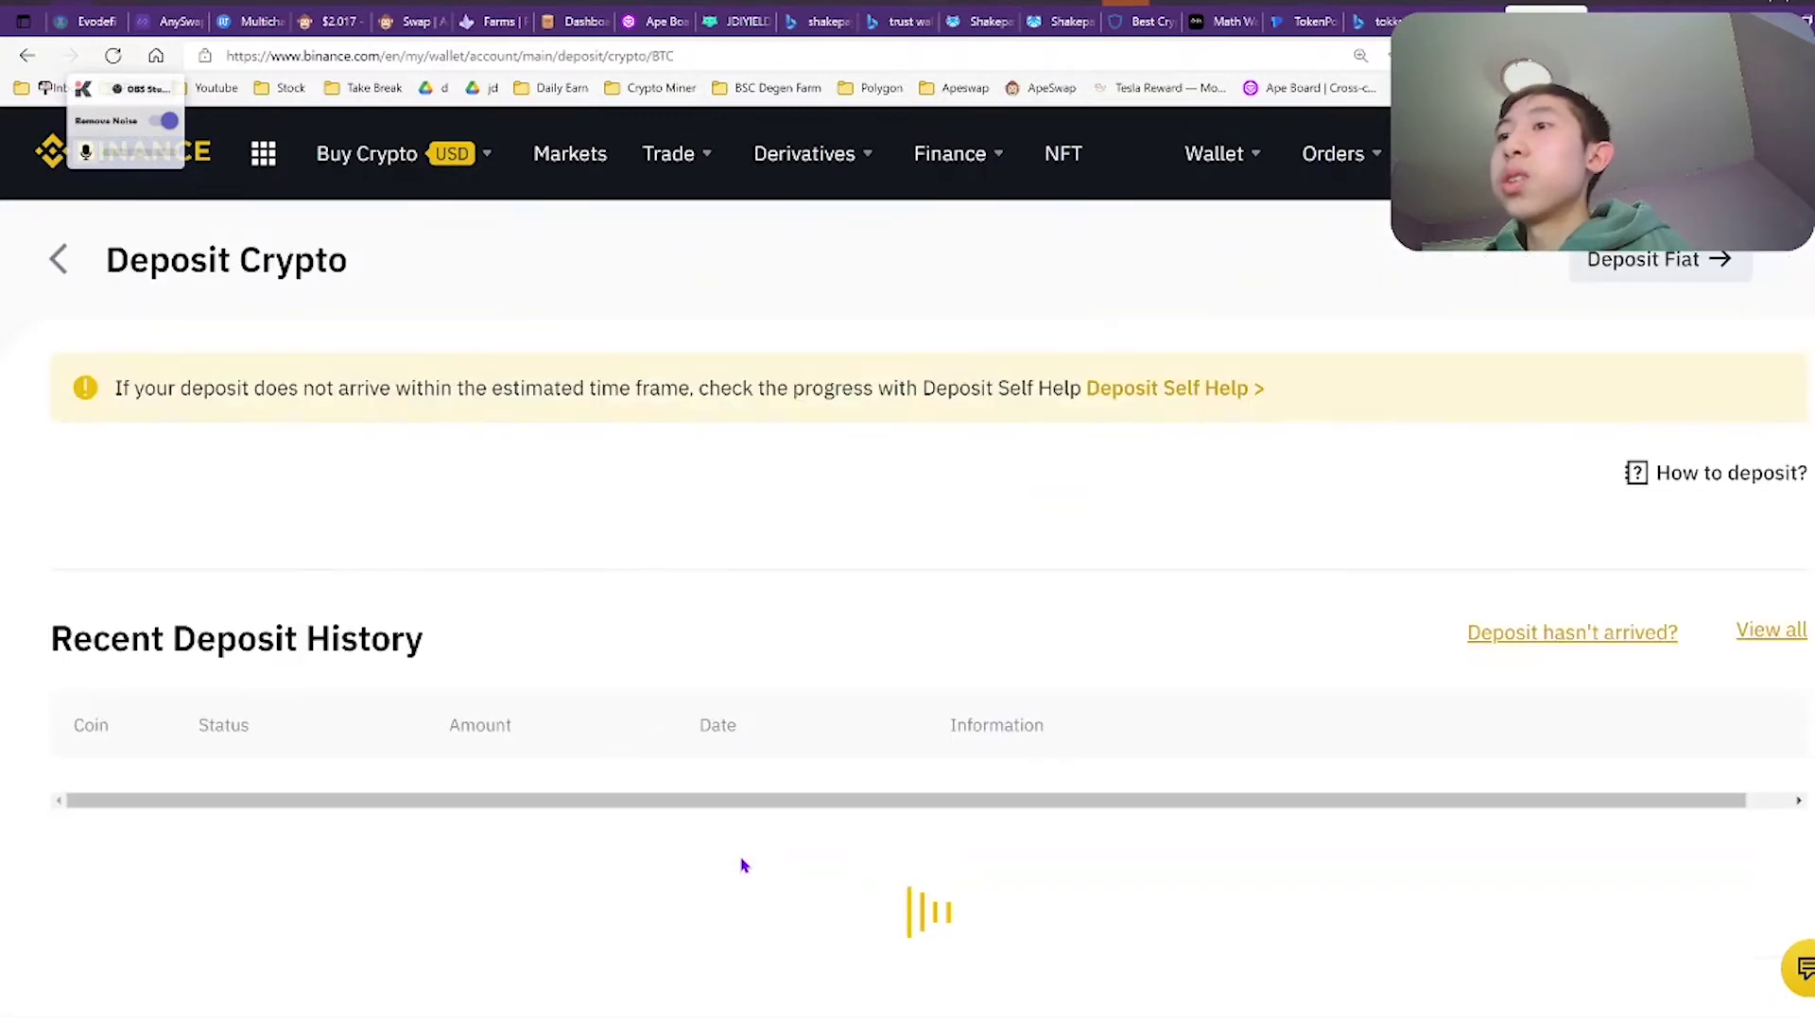
{"action": "scroll", "coordinate": [705, 384], "scroll_direction": "down", "scroll_amount": 3}
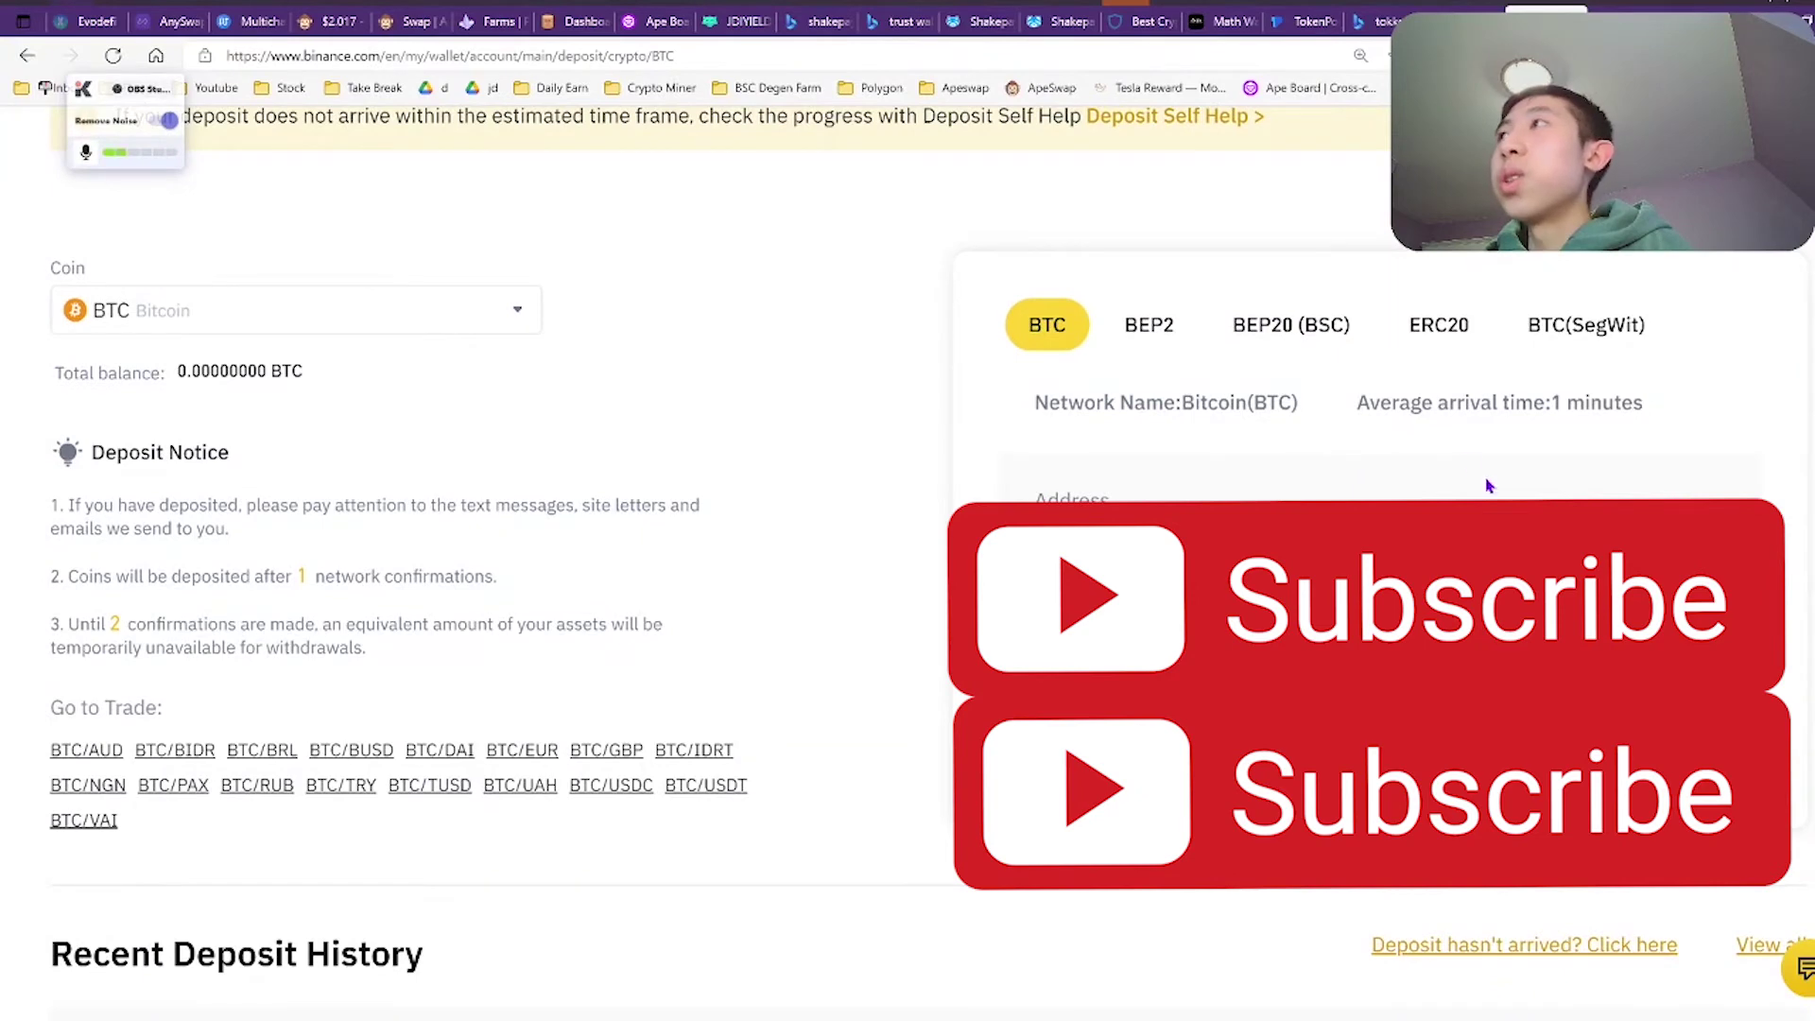
{"action": "scroll", "coordinate": [1487, 485], "scroll_direction": "up", "scroll_amount": 3}
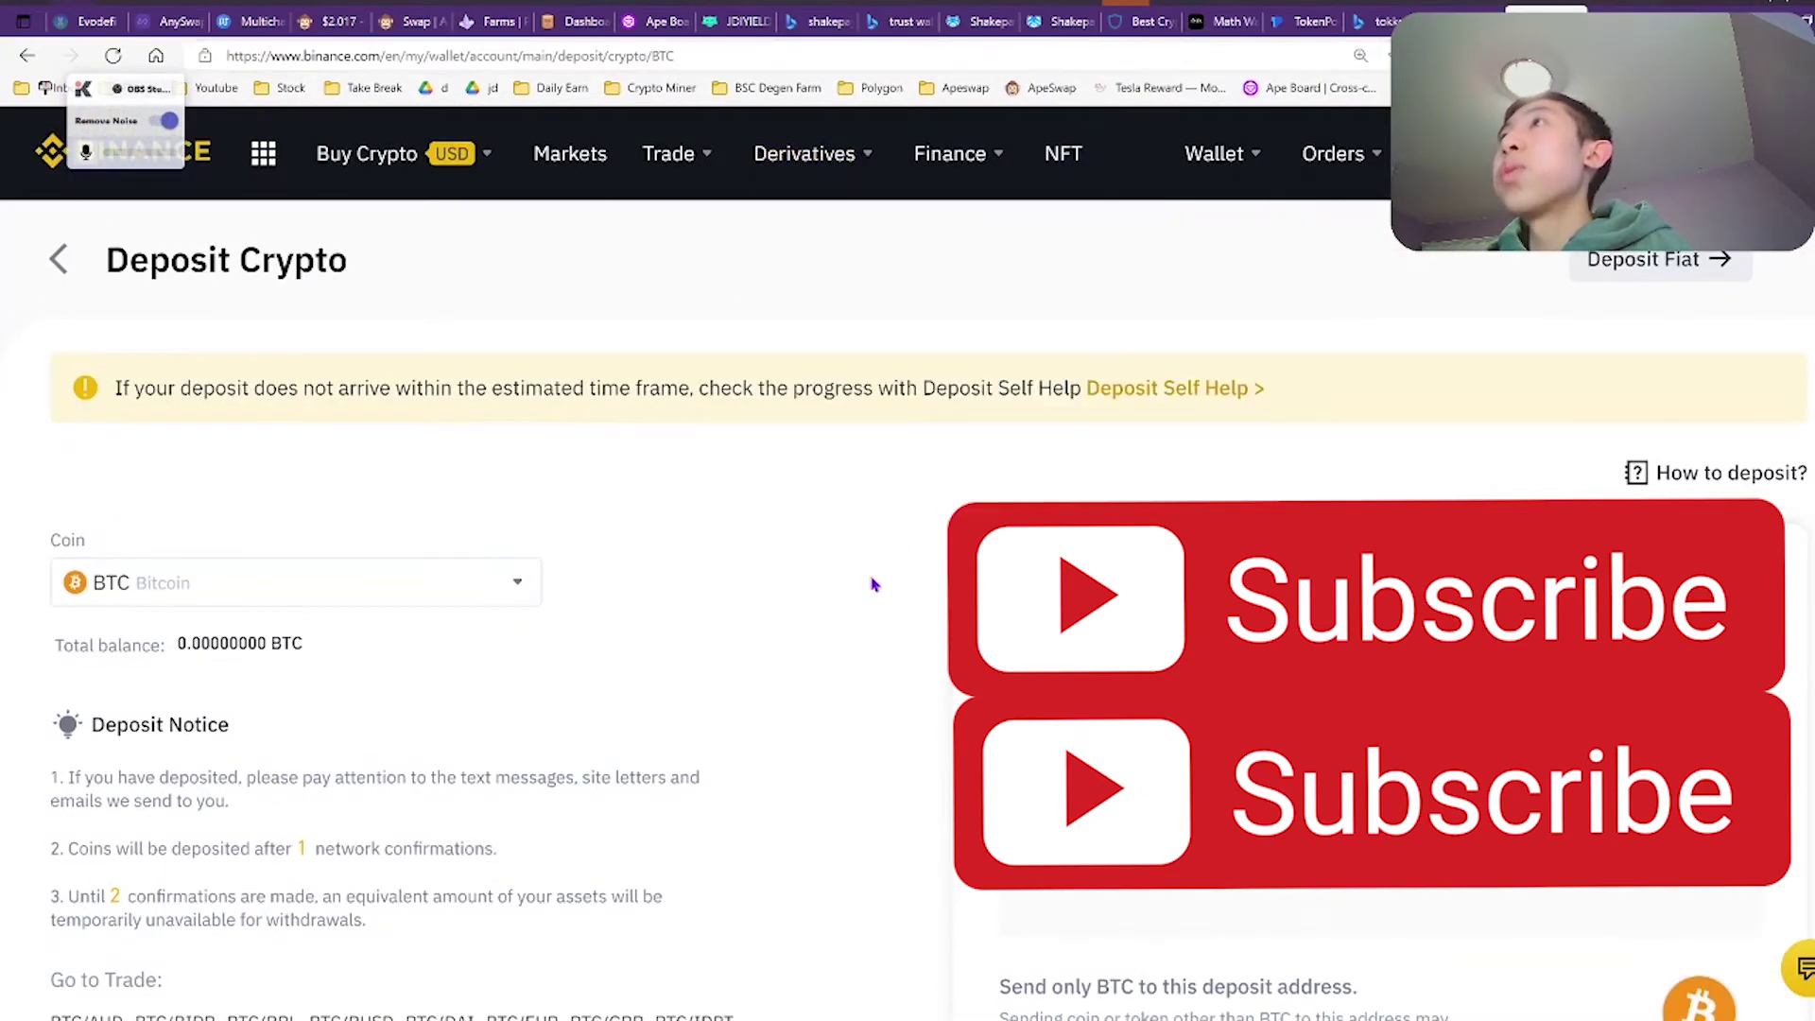
- Open Binance's Convert & OTC Portal and set the conversion from BTC to BNB
{"action": "mouse_move", "coordinate": [711, 178]}
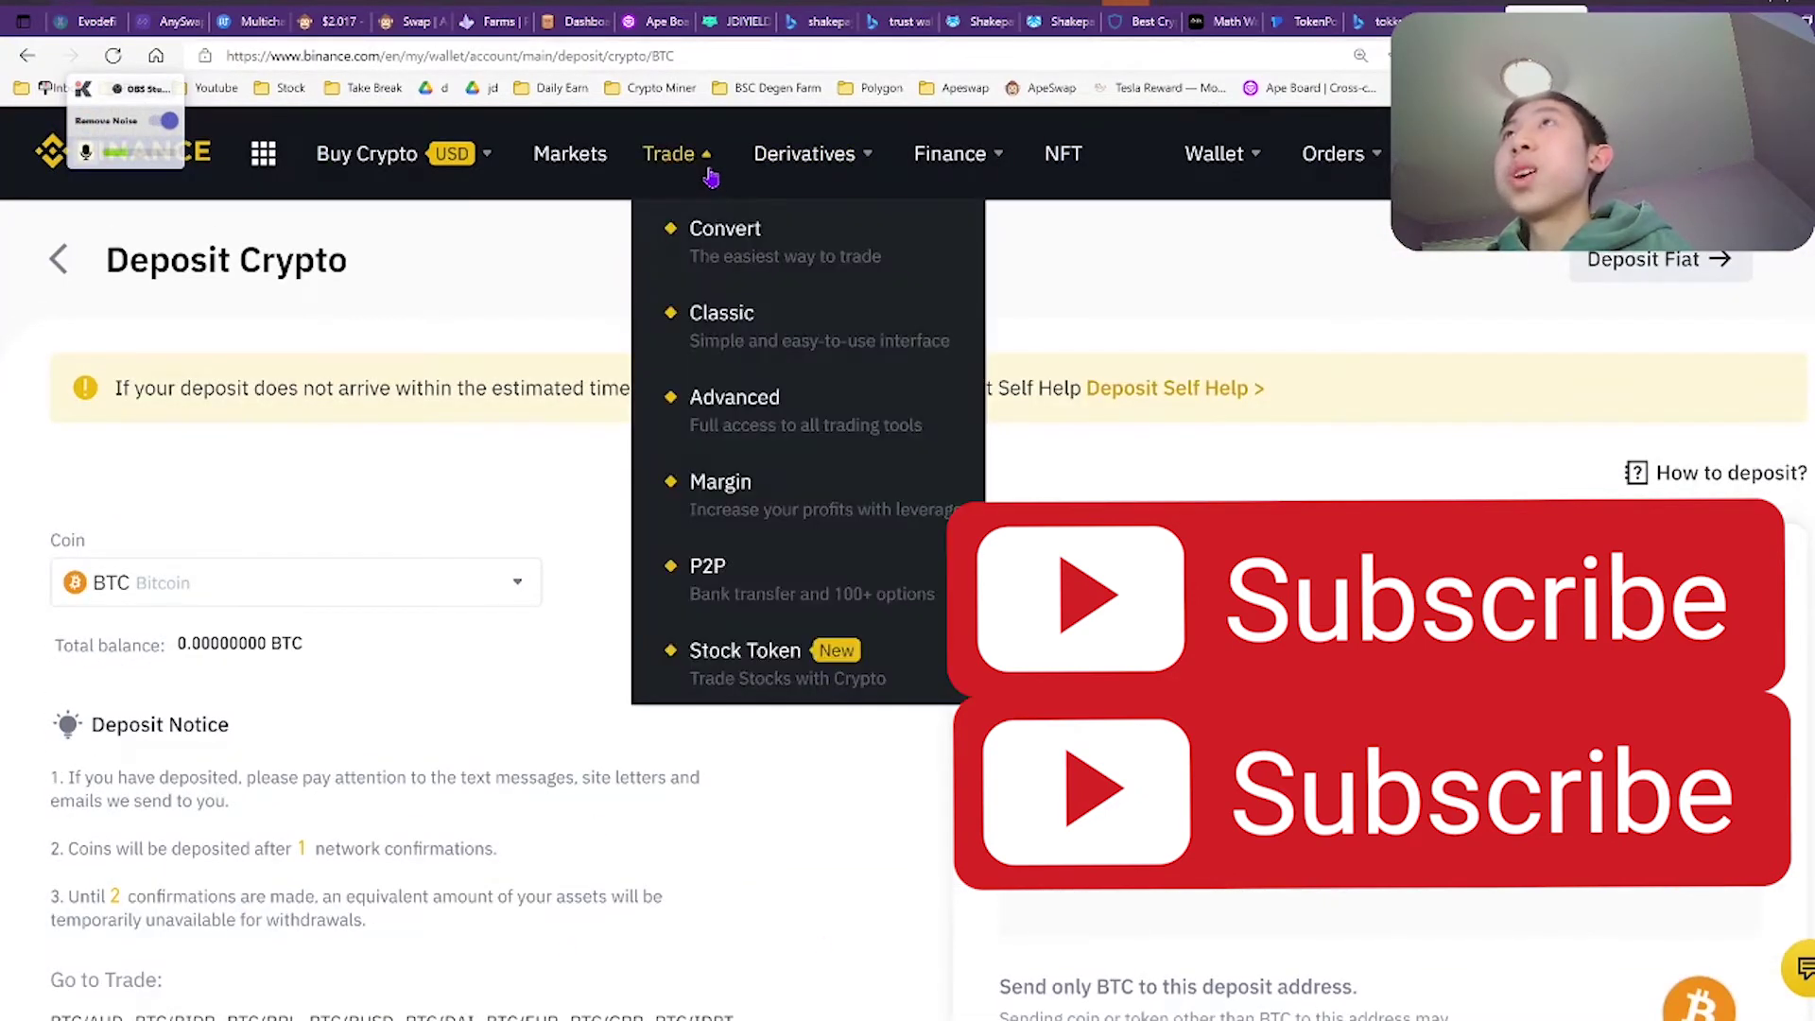
{"action": "left_click", "coordinate": [716, 250]}
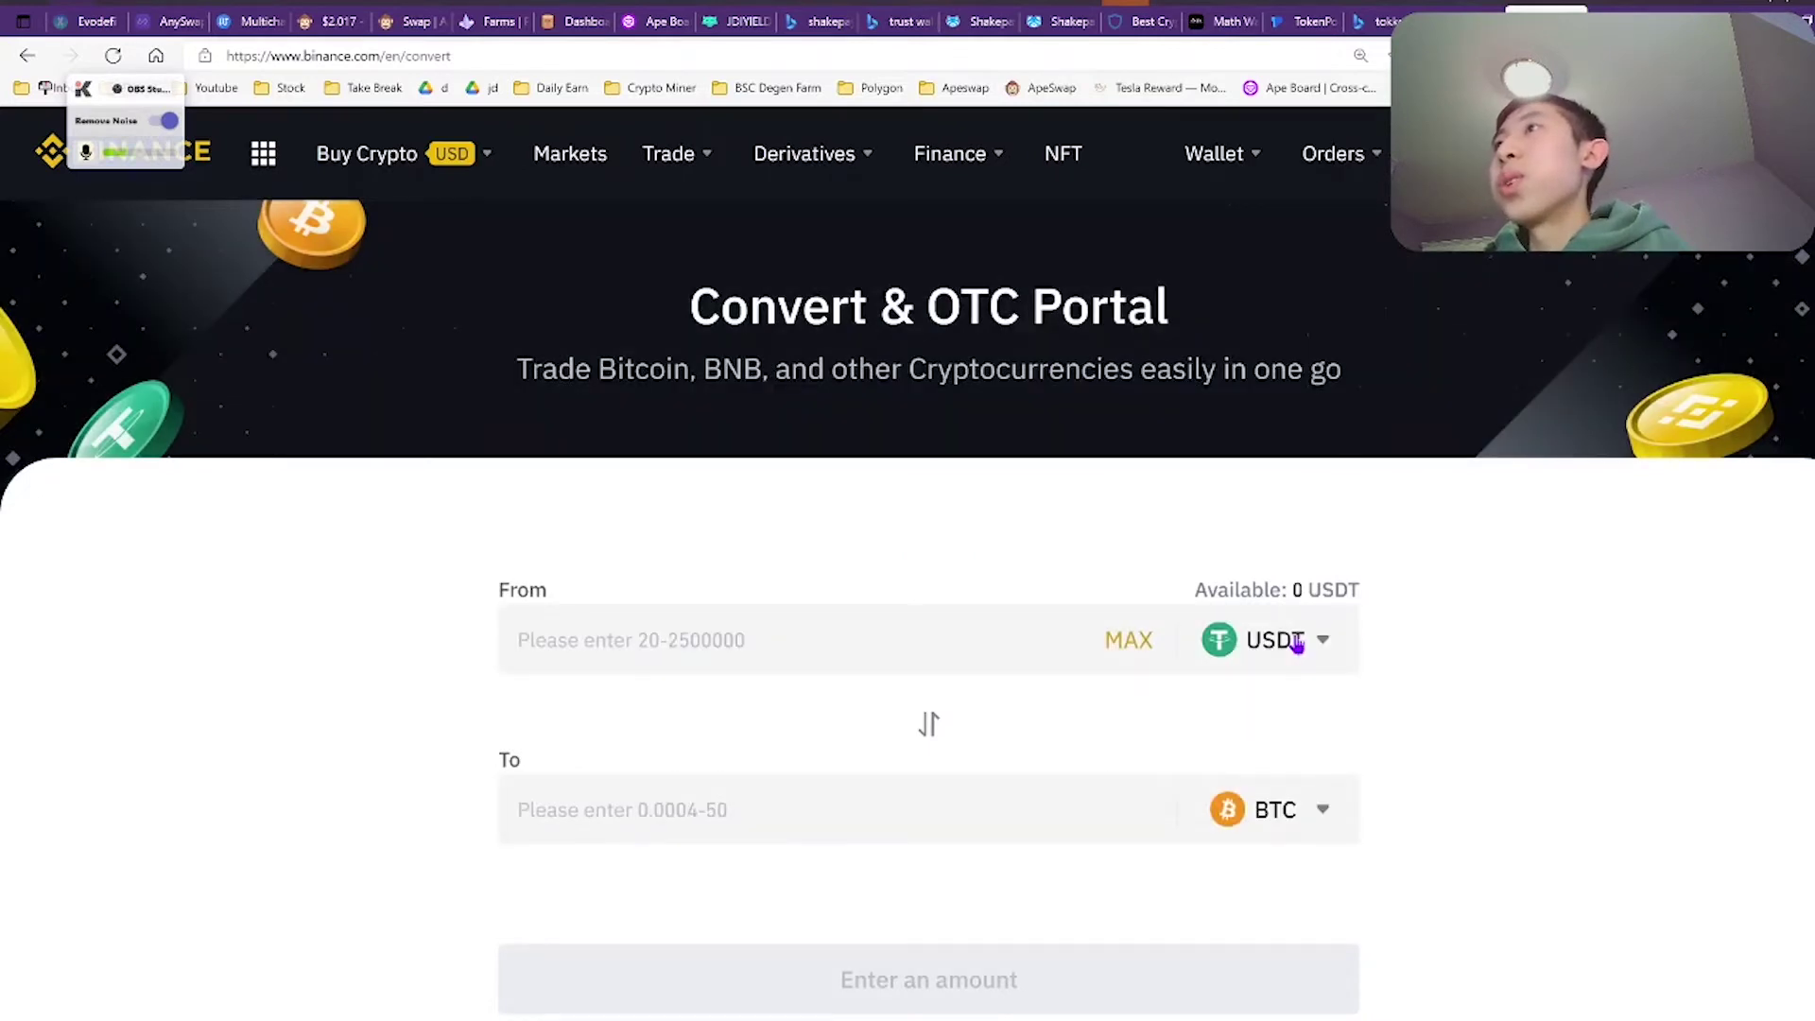
{"action": "left_click", "coordinate": [1298, 645]}
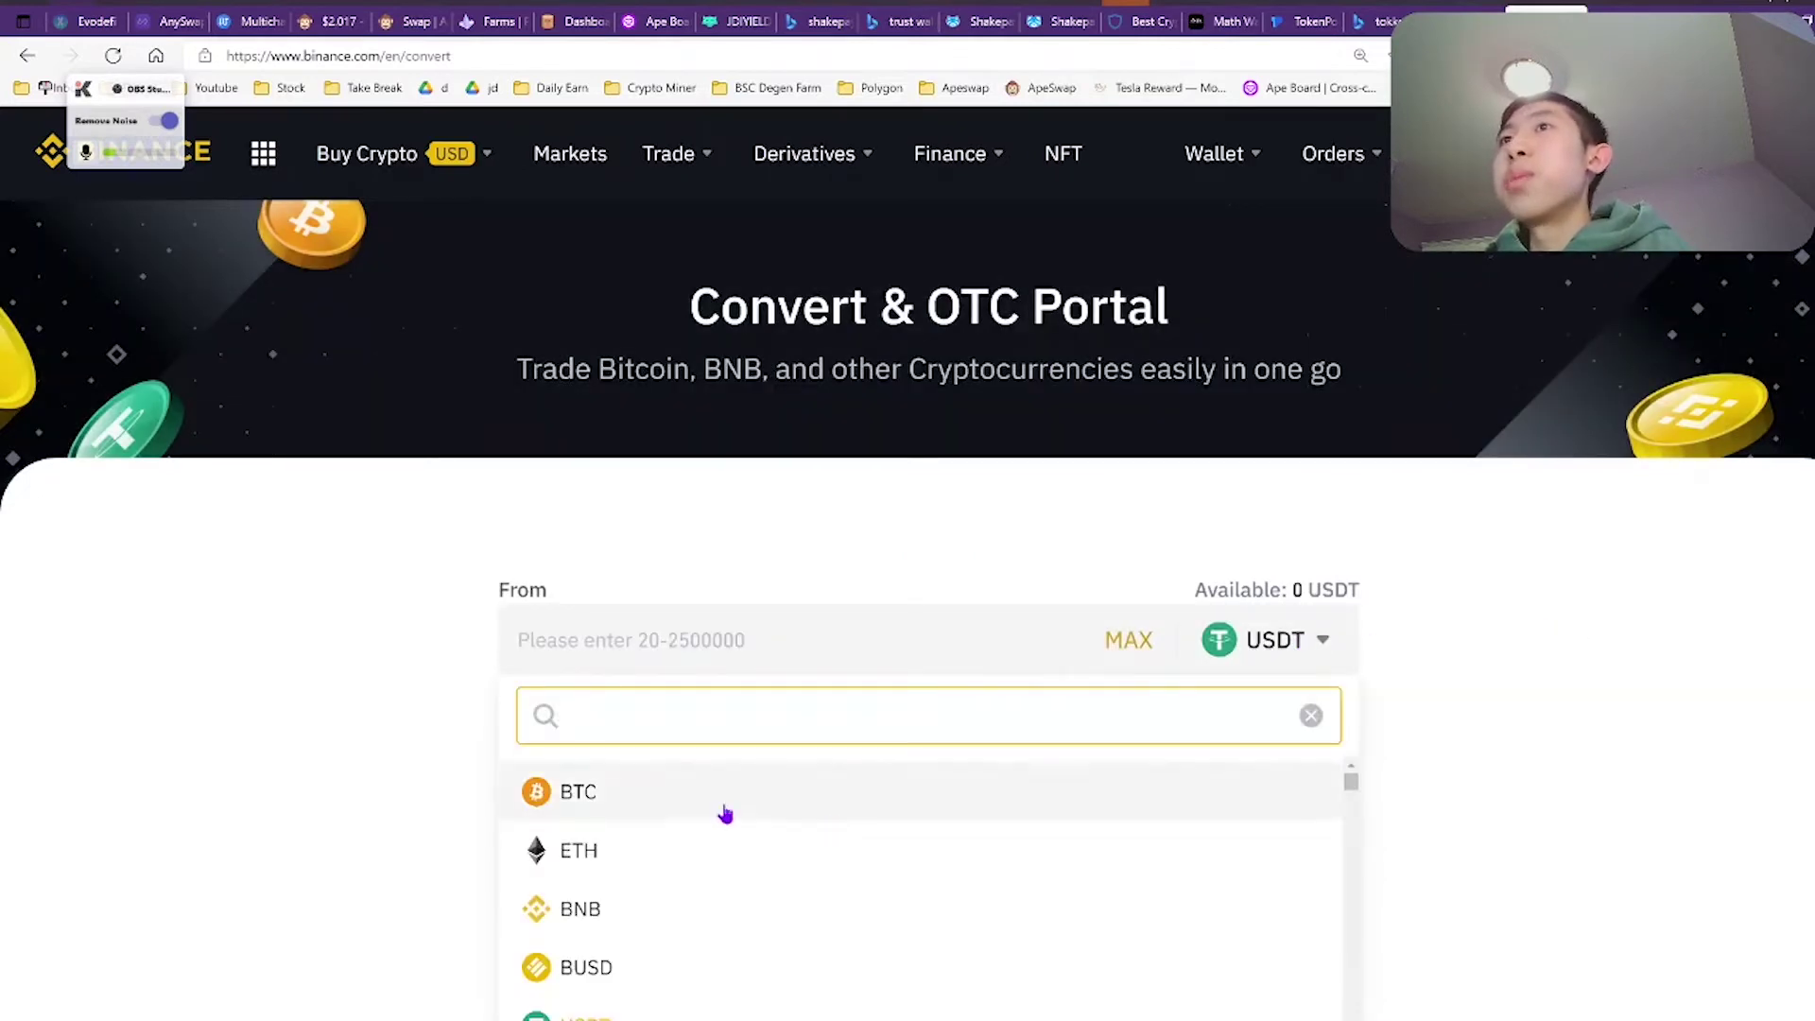
{"action": "left_click", "coordinate": [725, 814]}
{"action": "left_click", "coordinate": [1261, 811]}
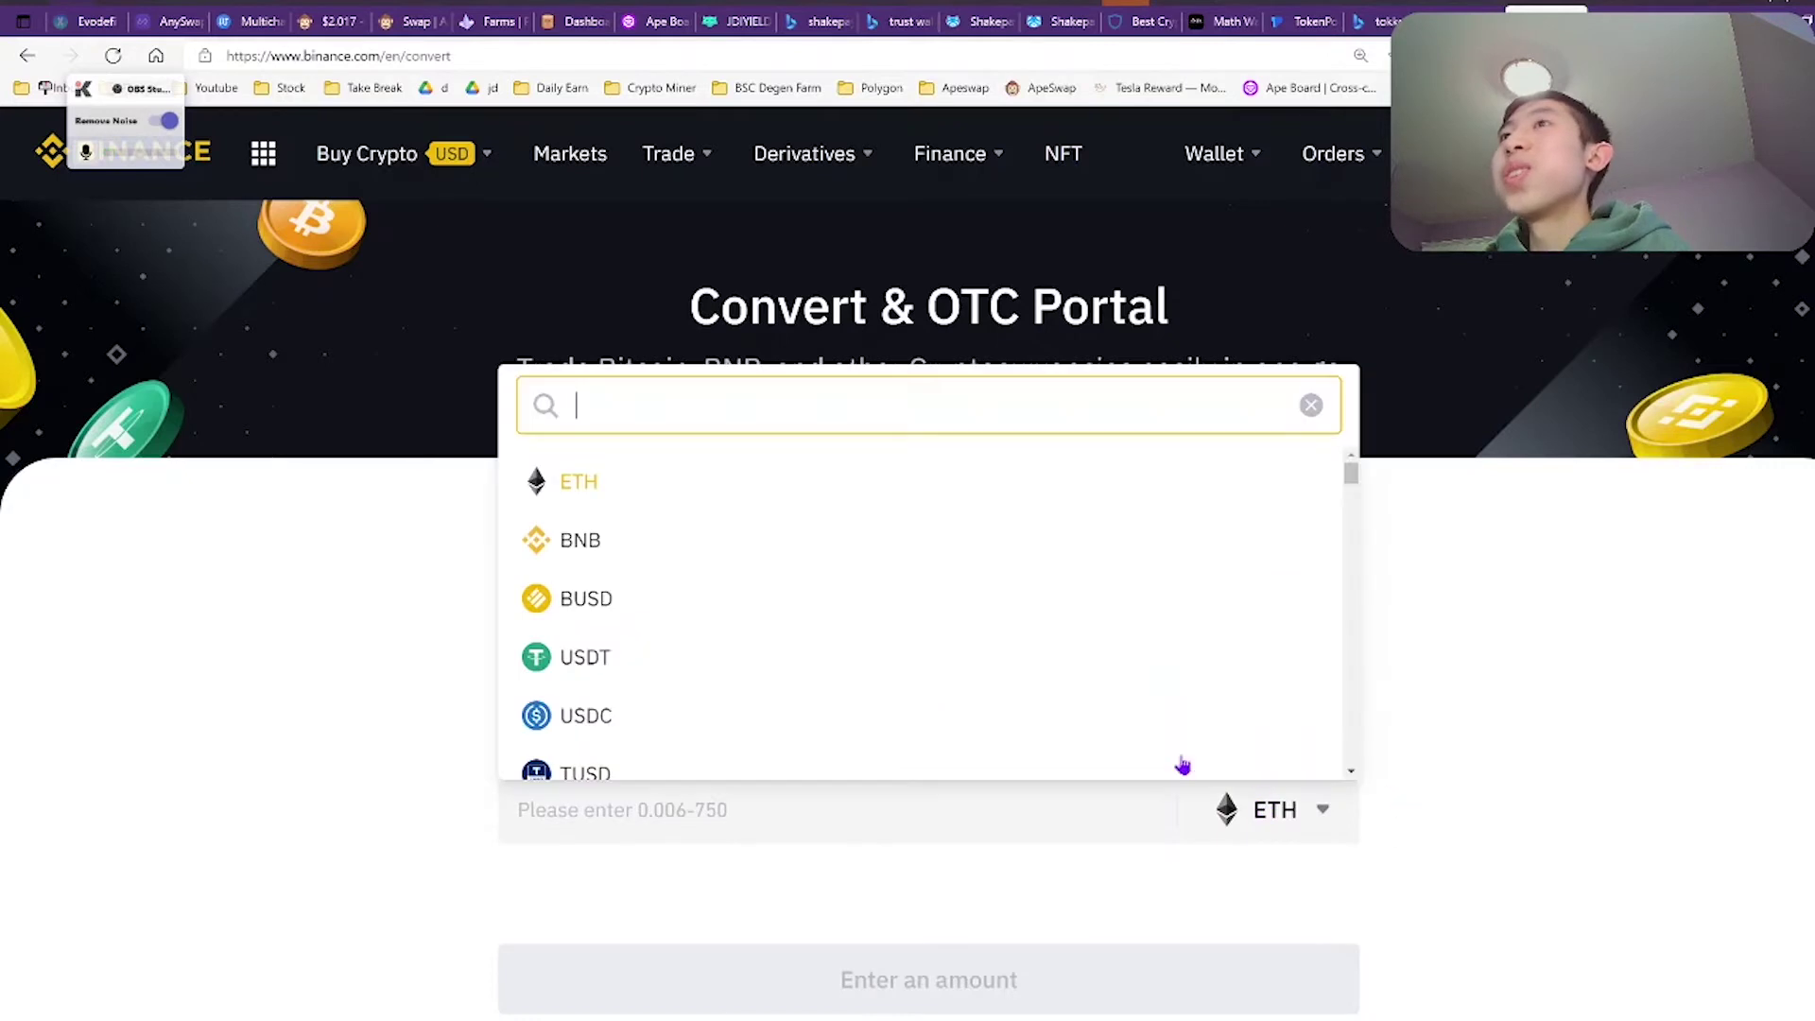
{"action": "left_click", "coordinate": [757, 535]}
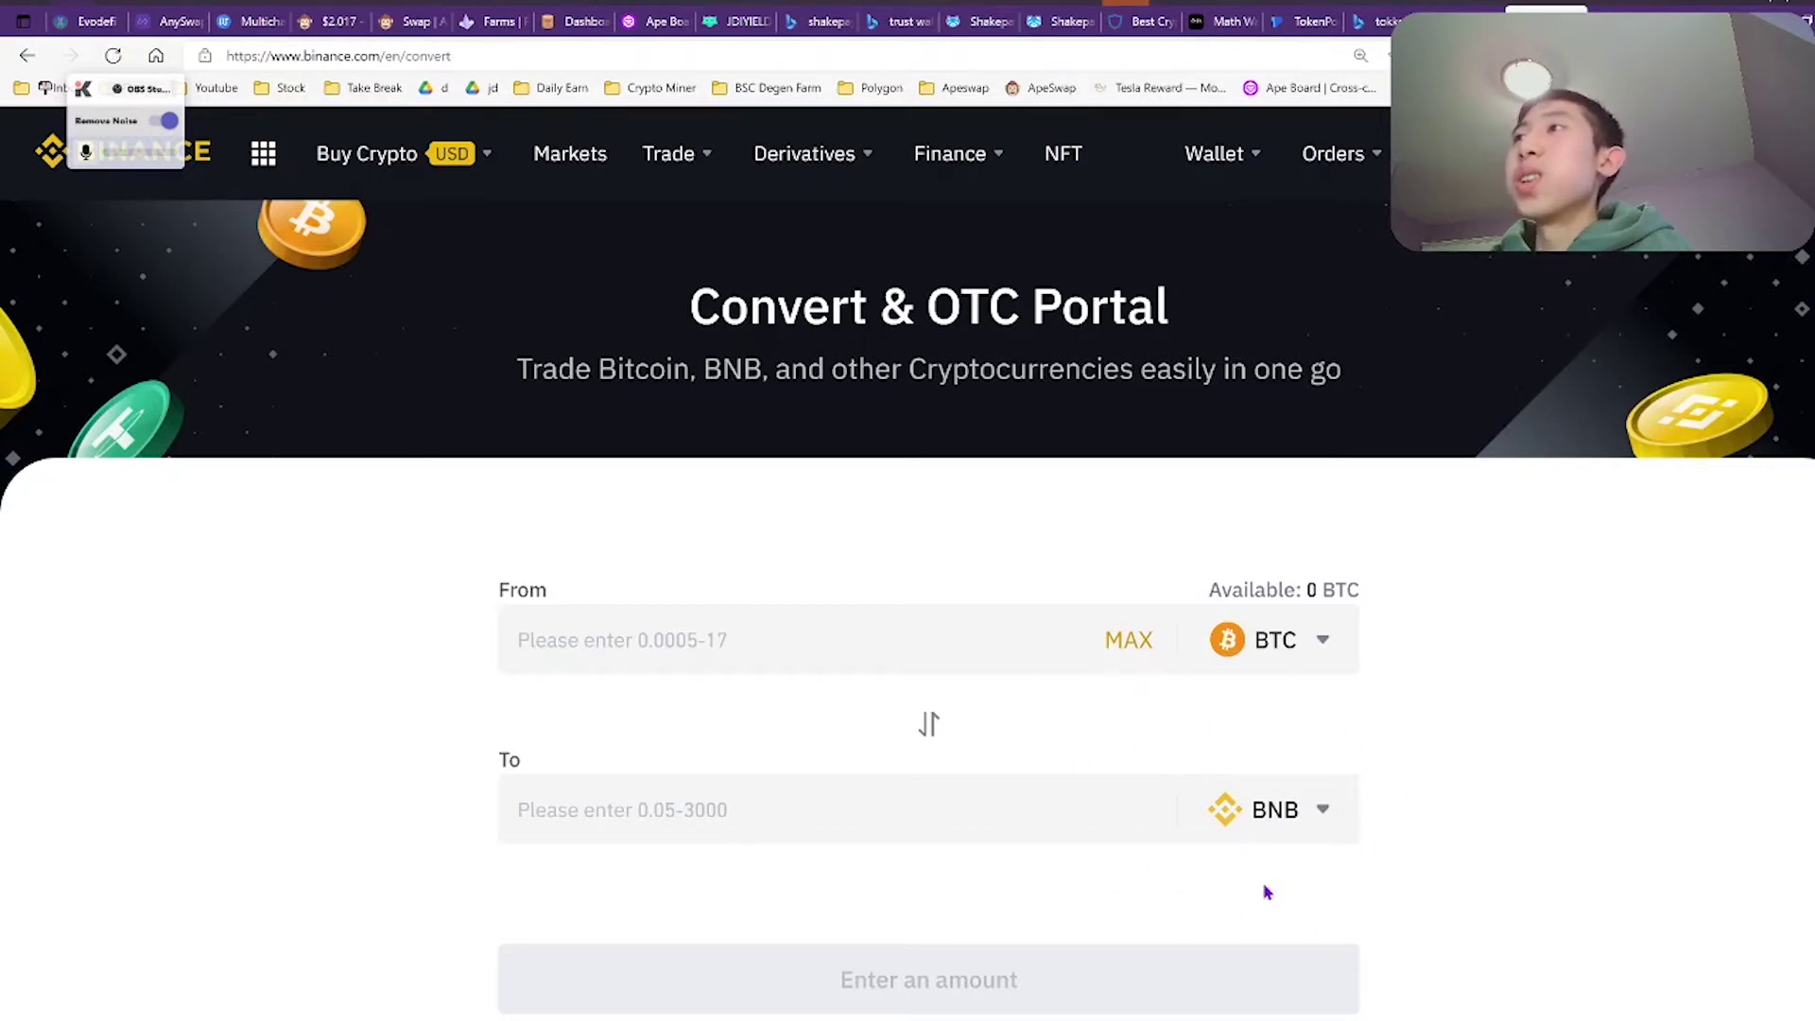
{"action": "left_click", "coordinate": [694, 647]}
{"action": "left_click", "coordinate": [741, 815]}
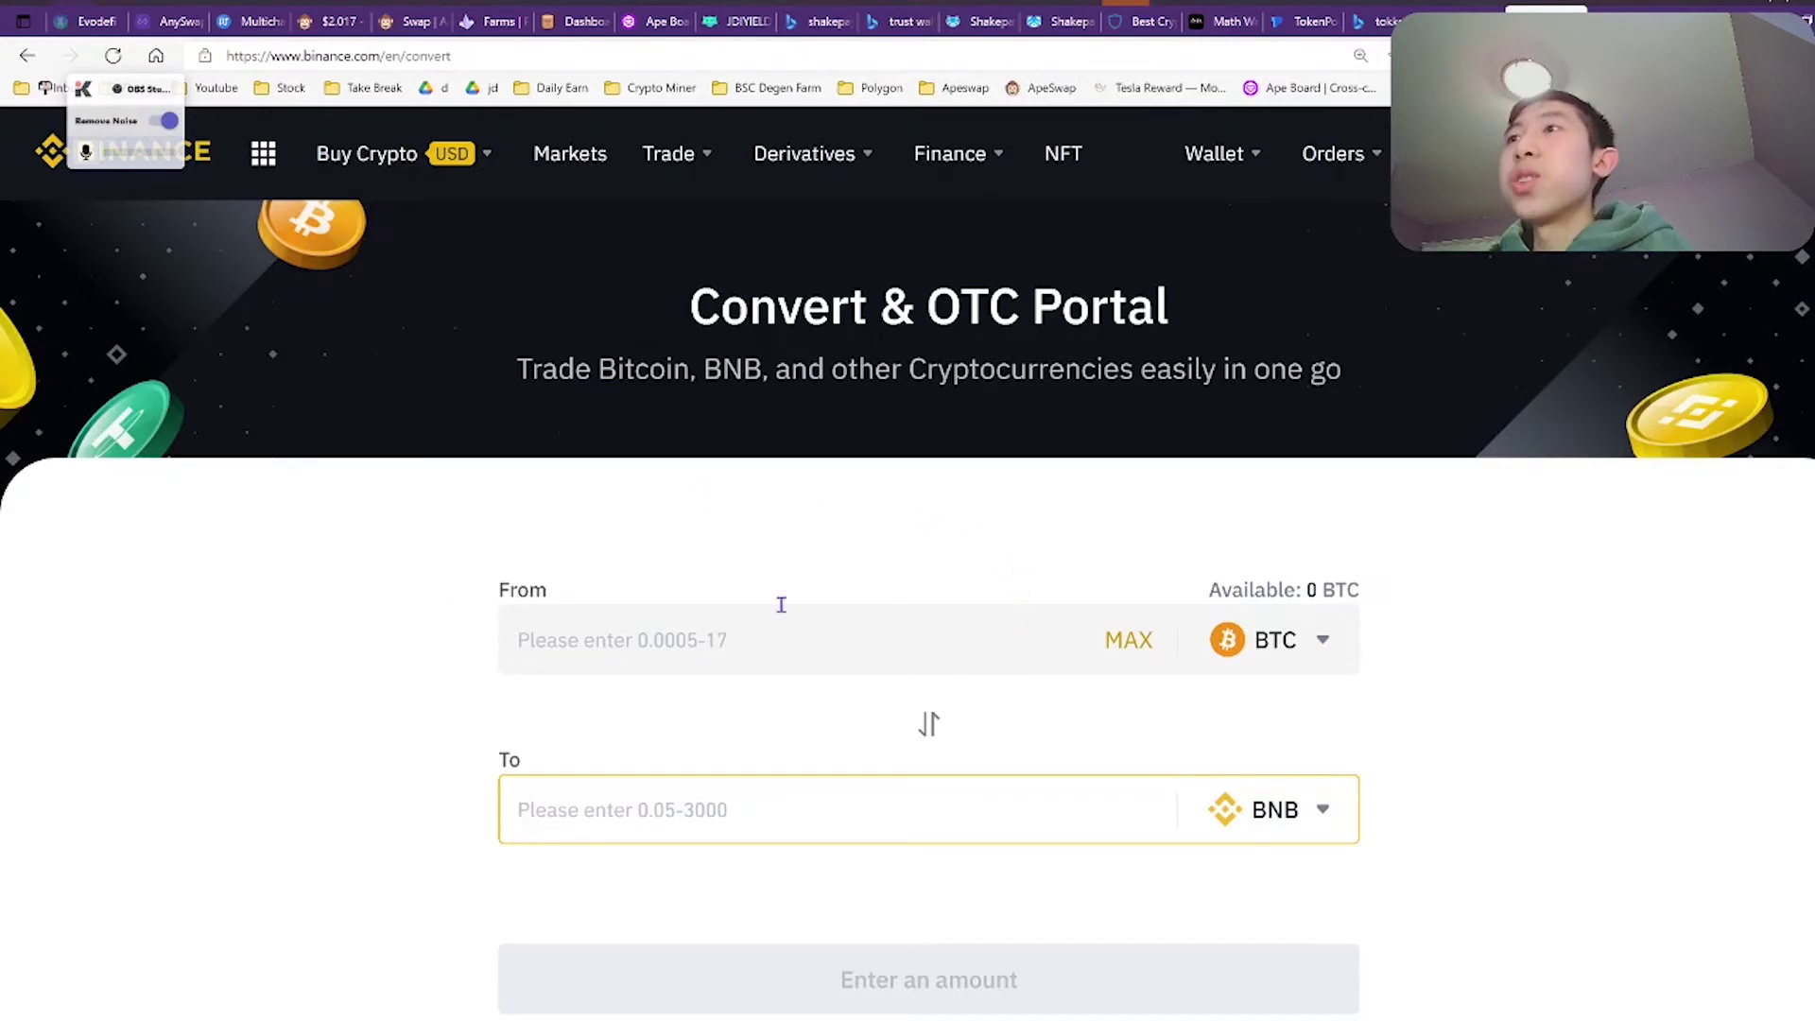
{"action": "scroll", "coordinate": [781, 604], "scroll_direction": "down", "scroll_amount": 8}
{"action": "scroll", "coordinate": [1187, 559], "scroll_direction": "up", "scroll_amount": 8}
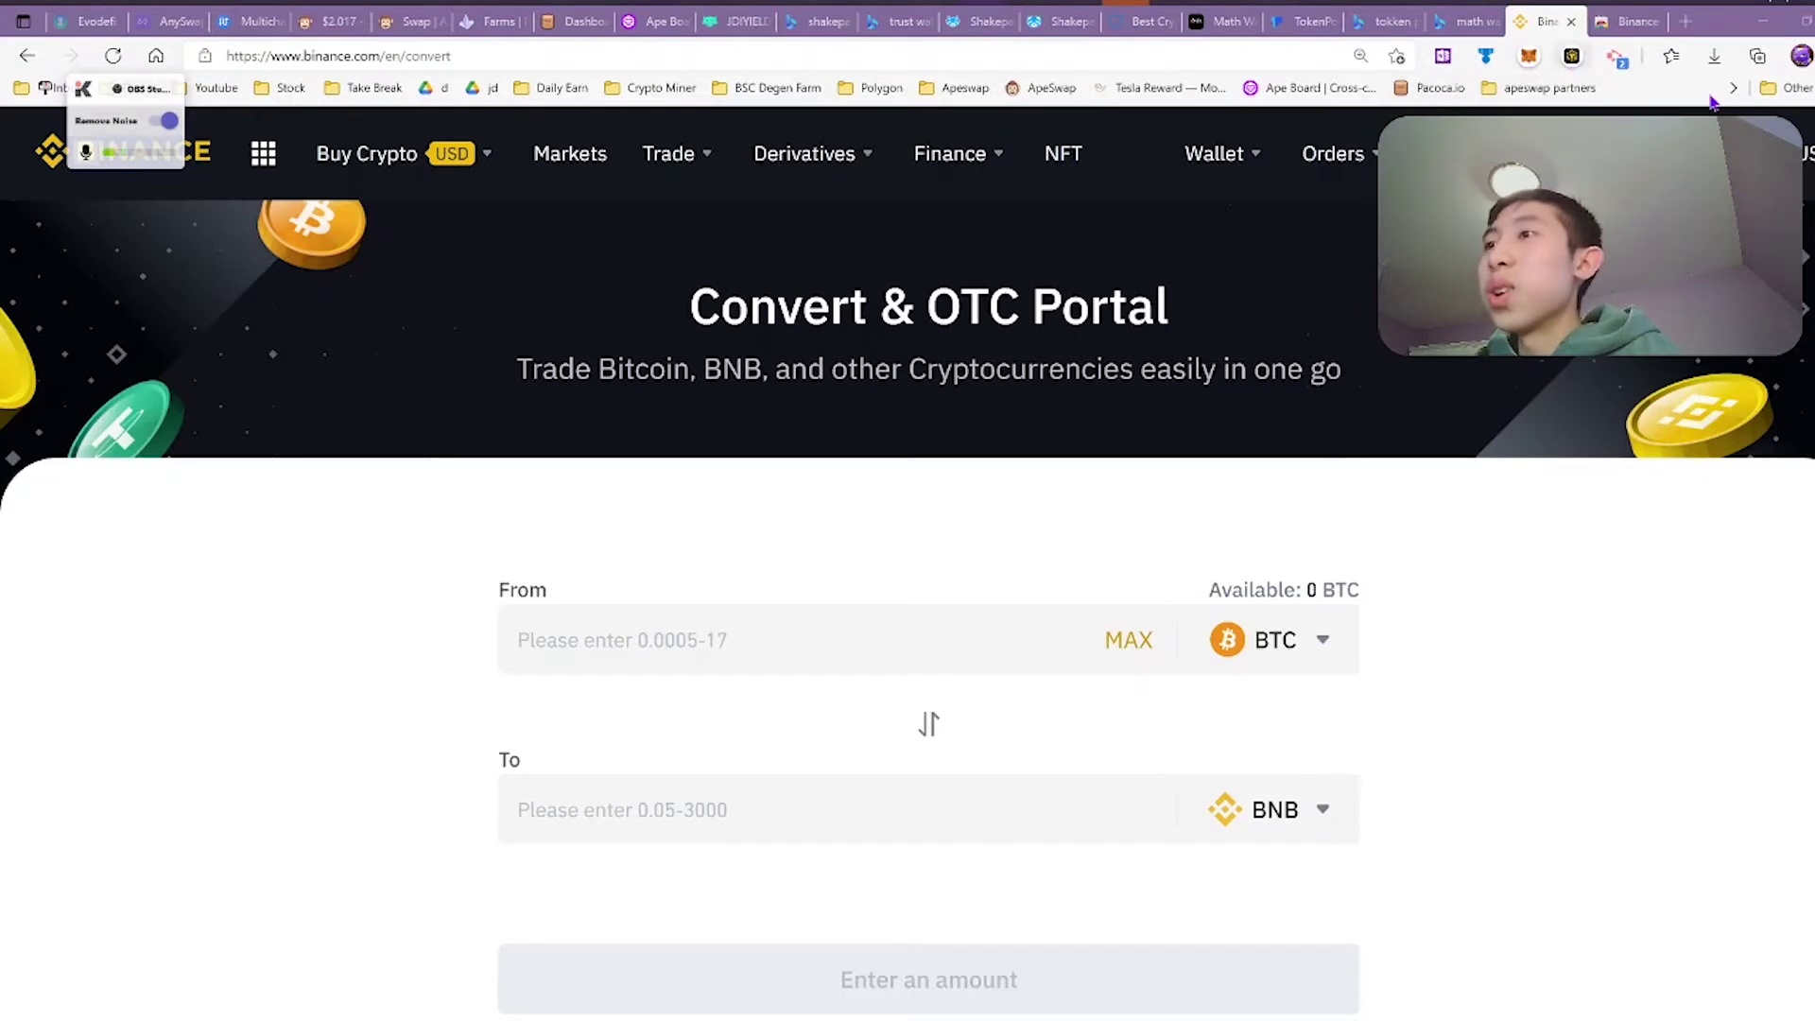
- Open app.sushi.com/swap in a new tab, look at the selectable networks and close the network list without changing it
{"action": "left_click", "coordinate": [1686, 20]}
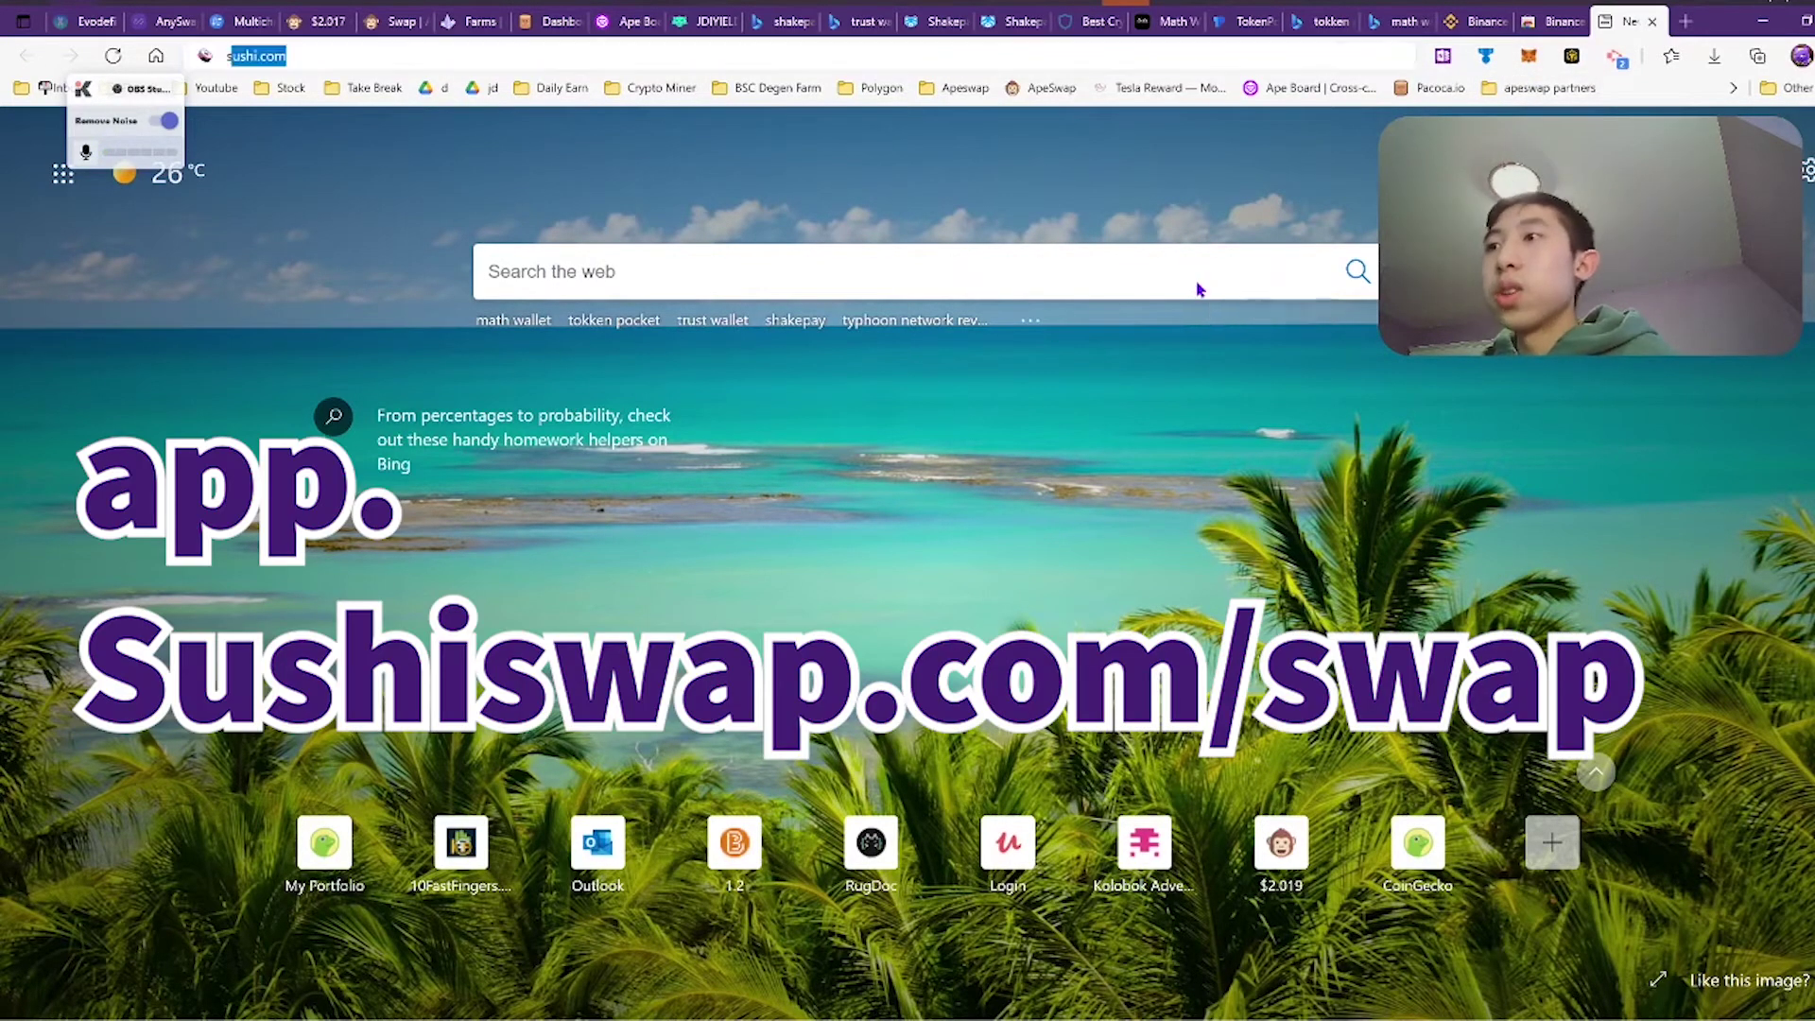
{"action": "type", "text": "sushi.com/swap"}
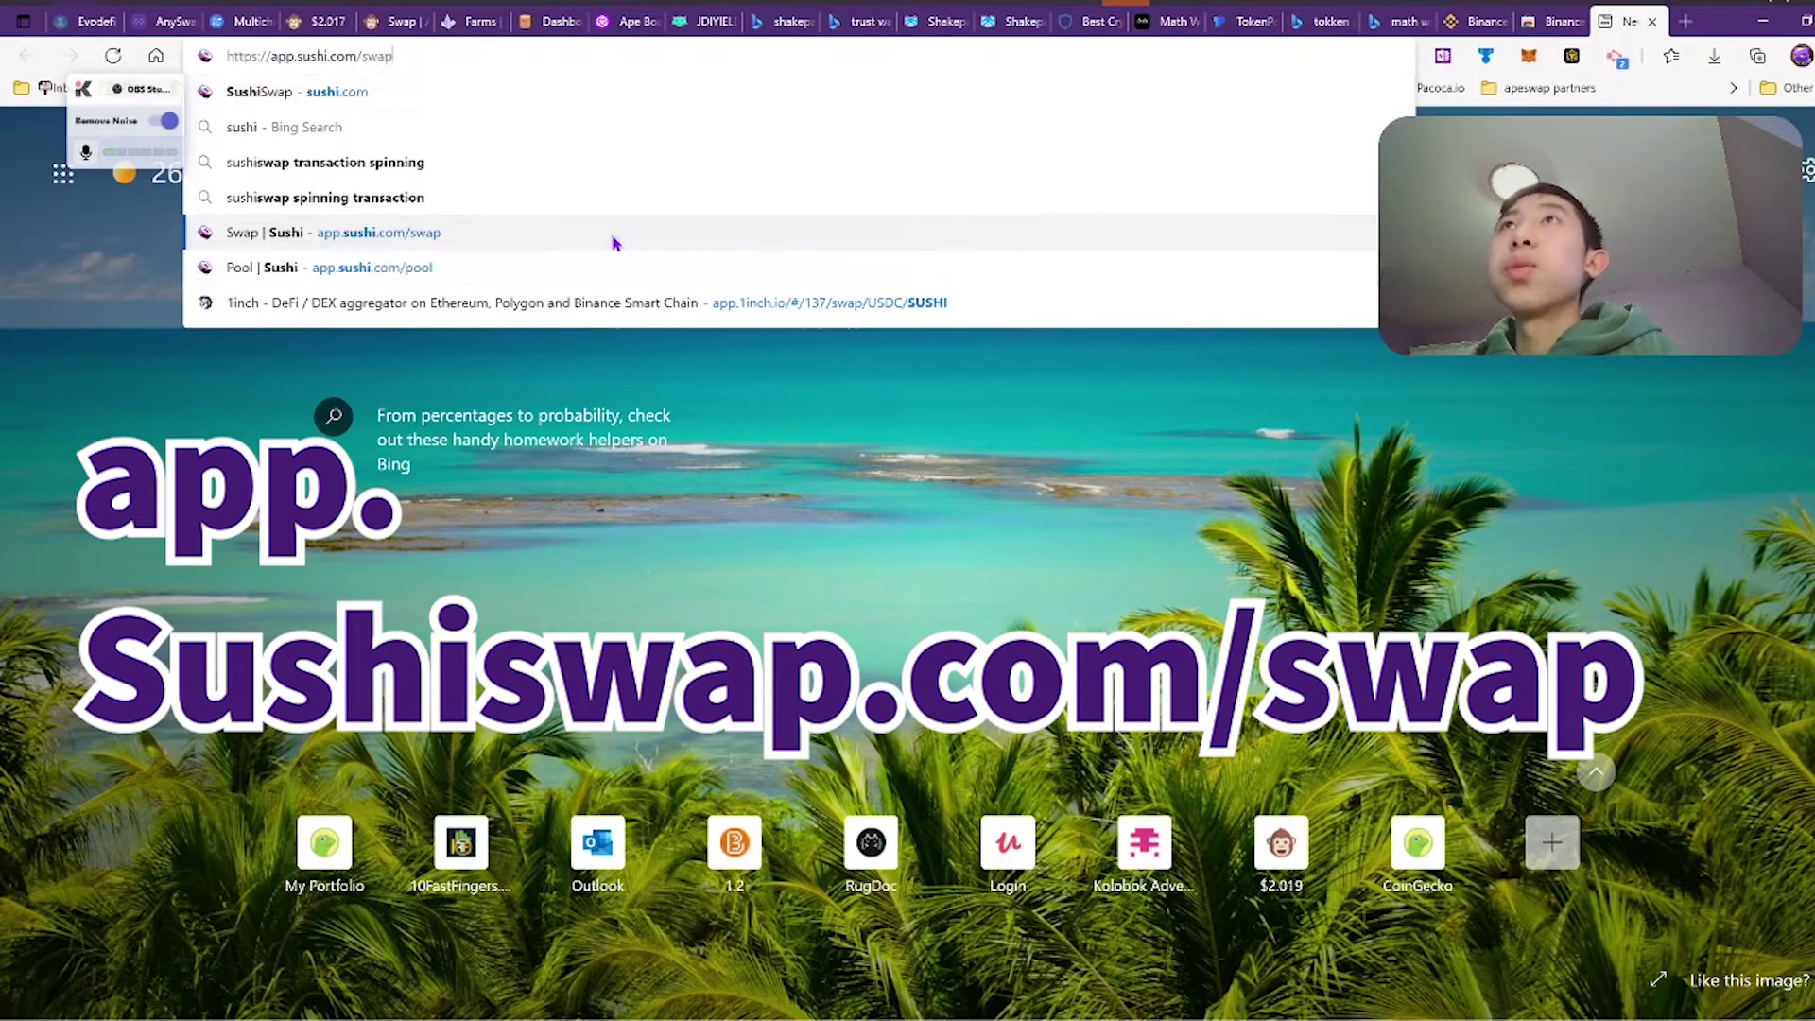
{"action": "left_click", "coordinate": [645, 232]}
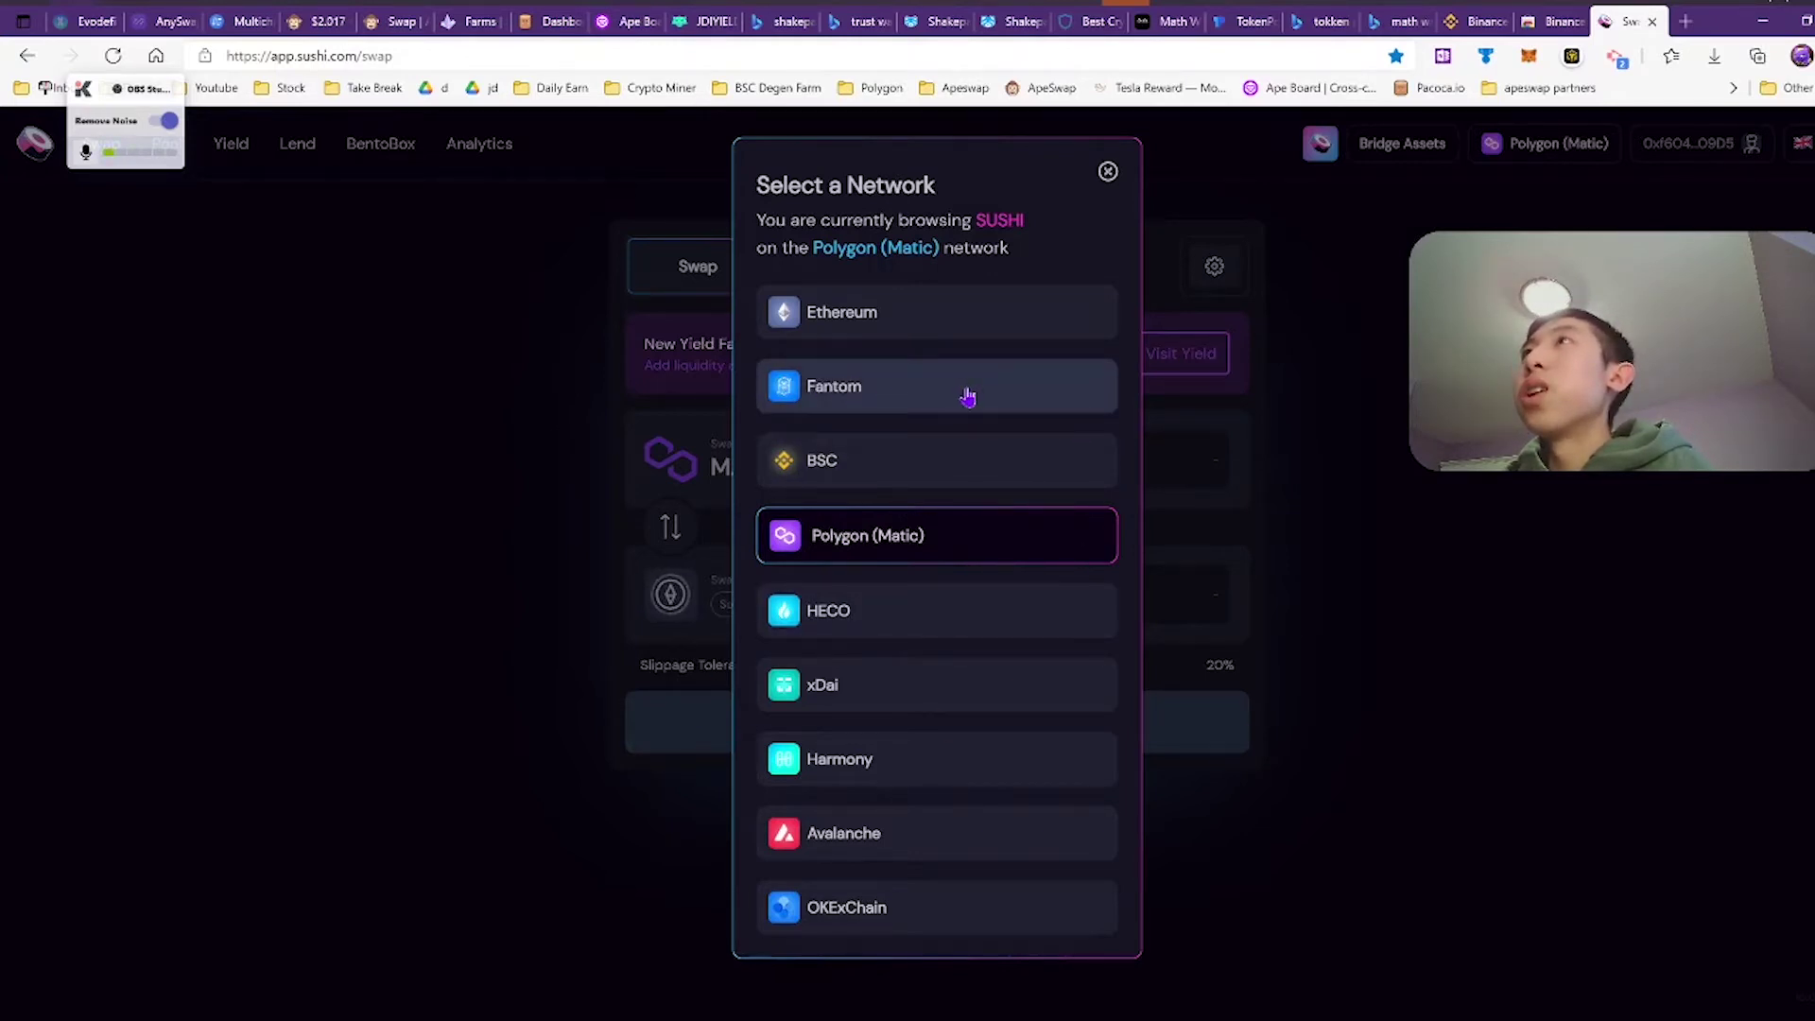
{"action": "left_click", "coordinate": [1278, 408]}
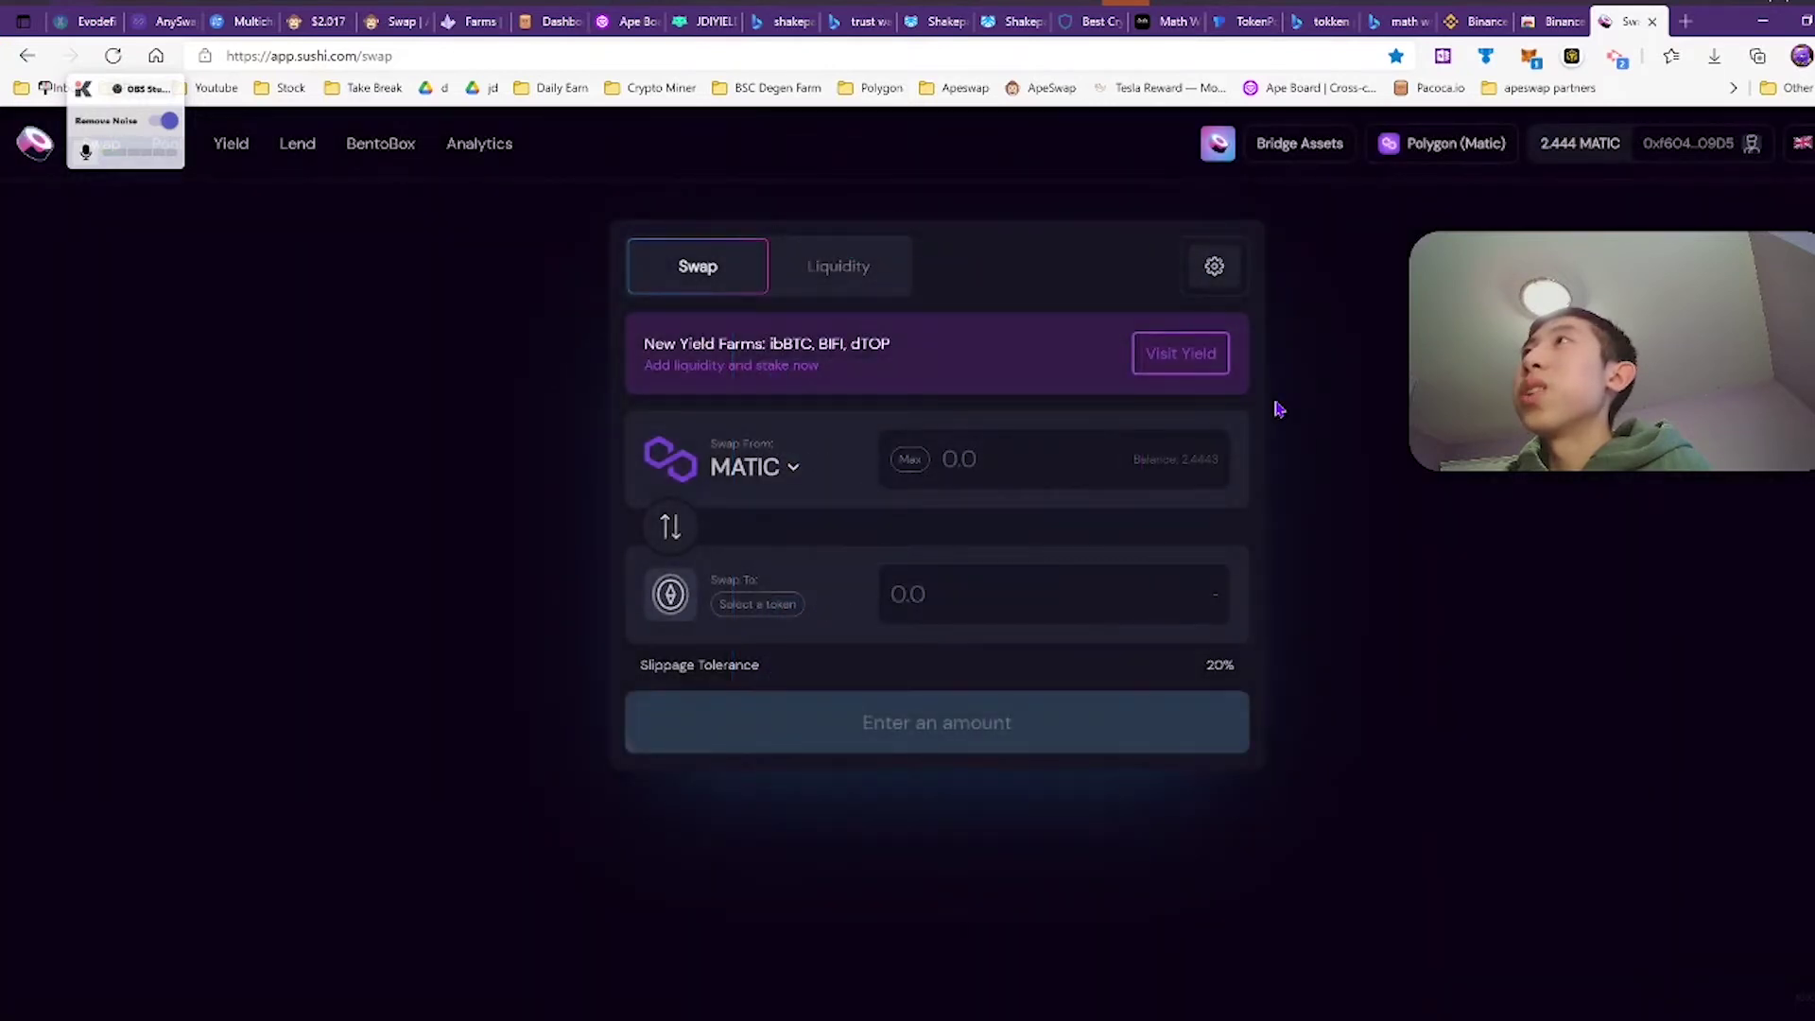
- From SushiSwap, approve adding the Fantom network to MetaMask and allow the site to switch to it
{"action": "left_click_drag", "start_coordinate": [1661, 24], "coordinate": [987, 264]}
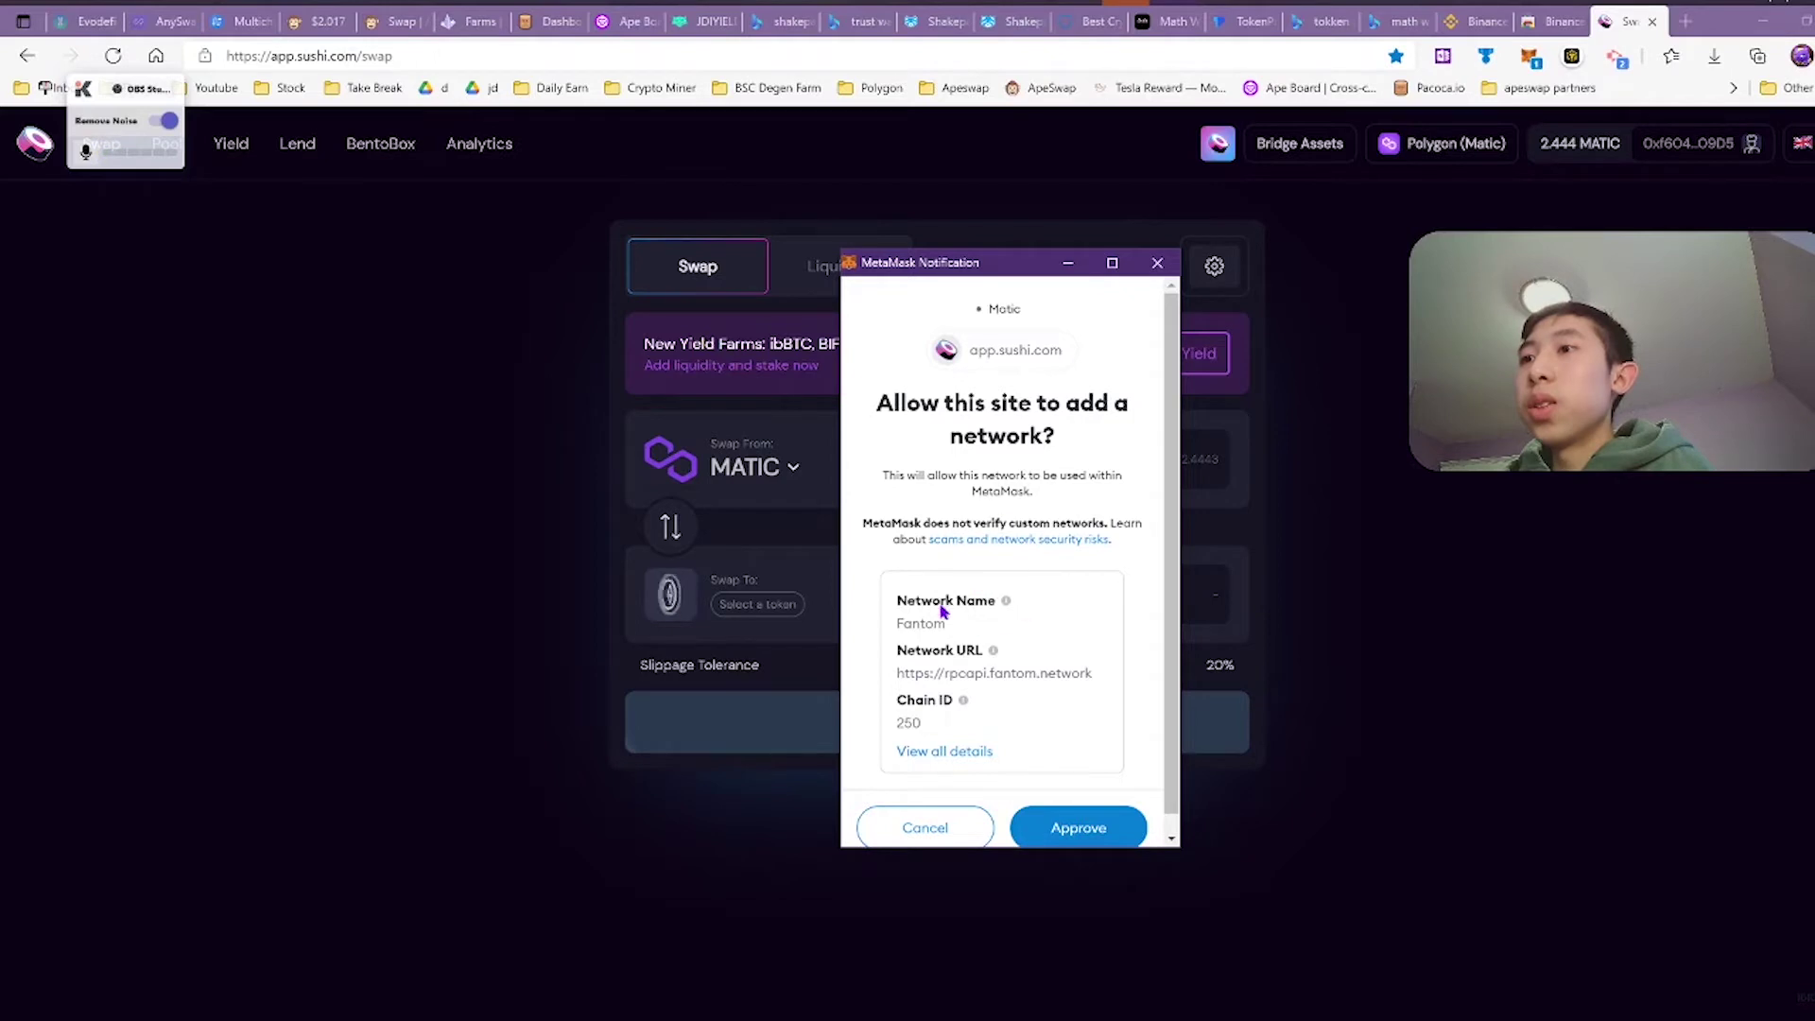
{"action": "scroll", "coordinate": [1097, 662], "scroll_direction": "down", "scroll_amount": 1}
{"action": "left_click", "coordinate": [1076, 805]}
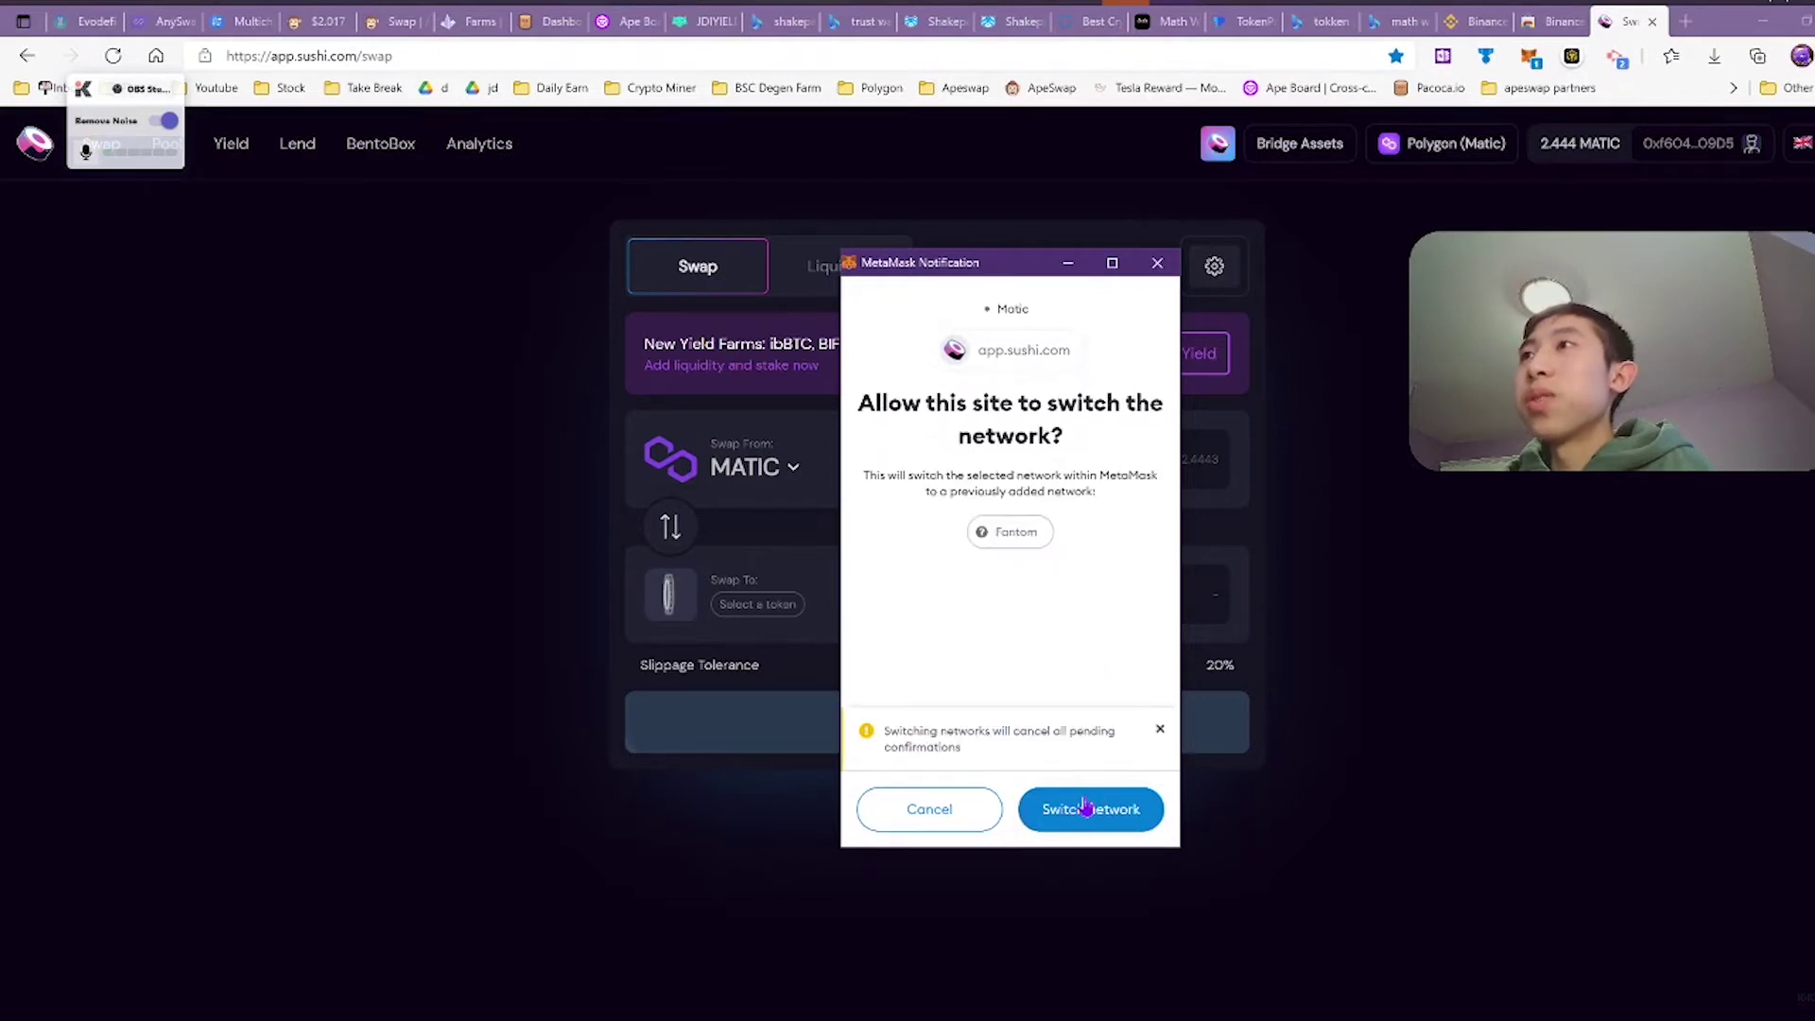
{"action": "left_click", "coordinate": [1097, 808]}
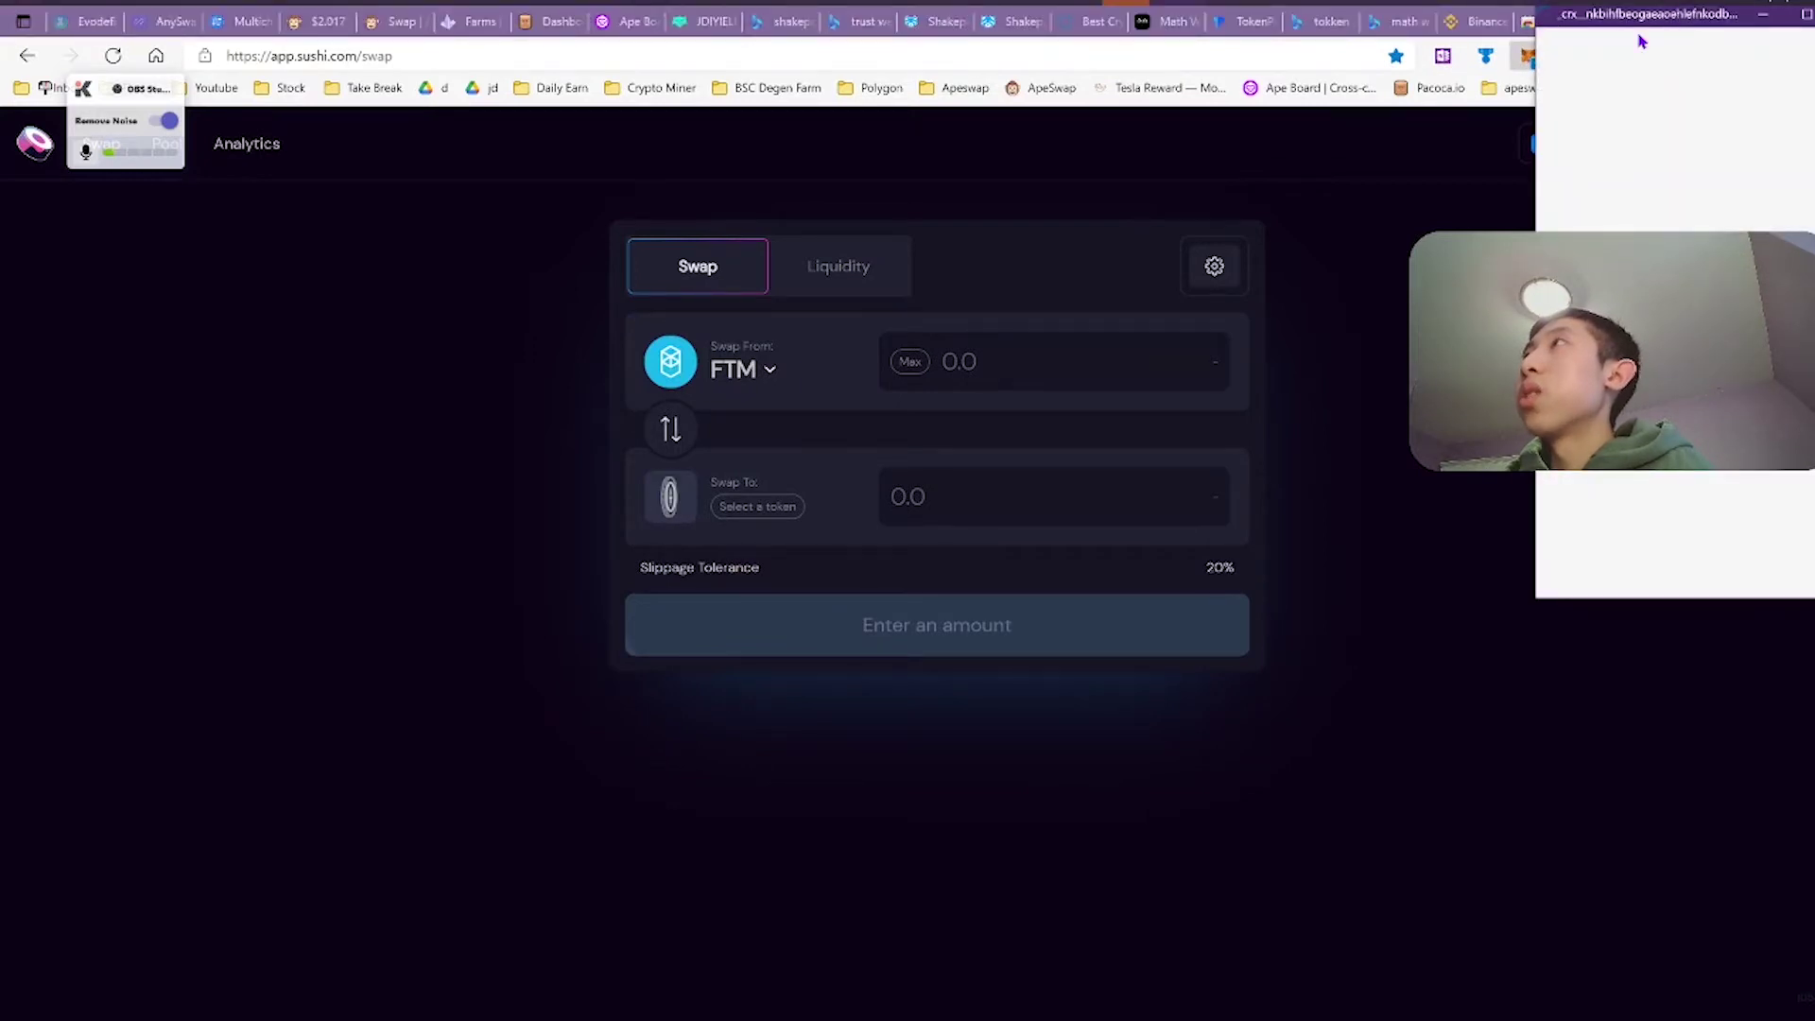
- In the MetaMask wallet, change the active network to Matic
{"action": "left_click_drag", "start_coordinate": [1199, 184], "coordinate": [1000, 81]}
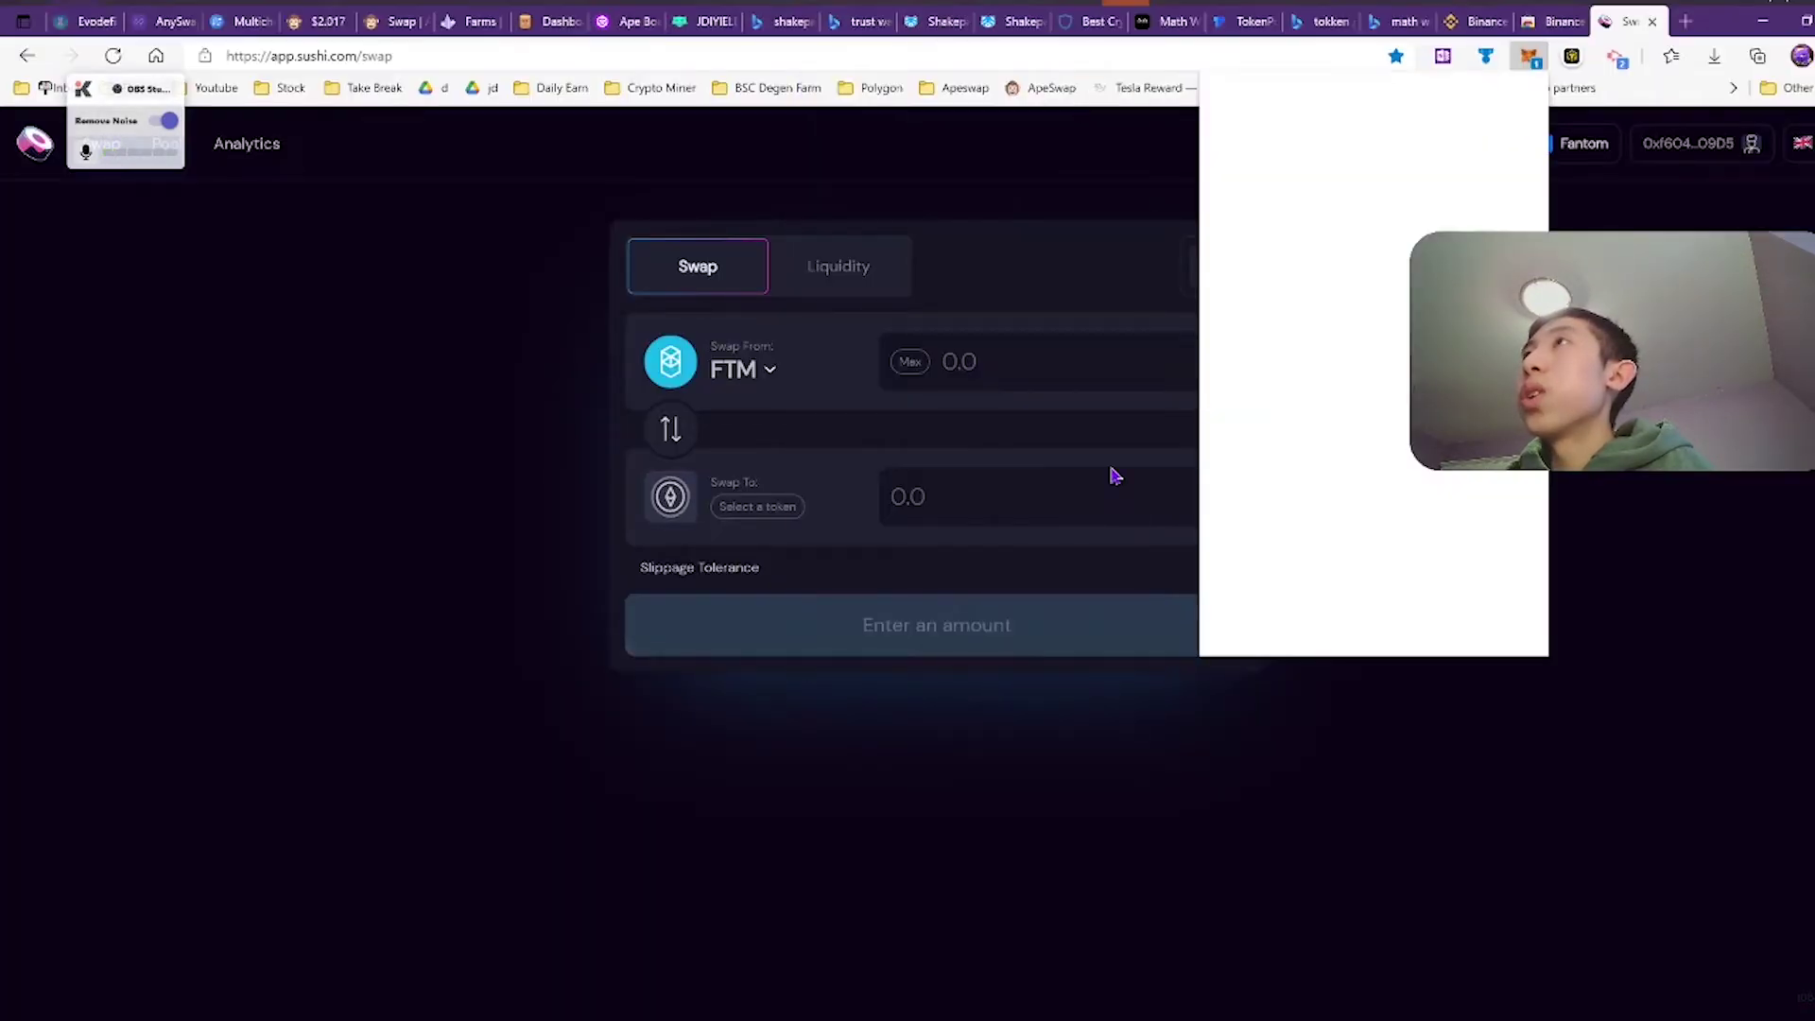
{"action": "left_click", "coordinate": [1410, 626]}
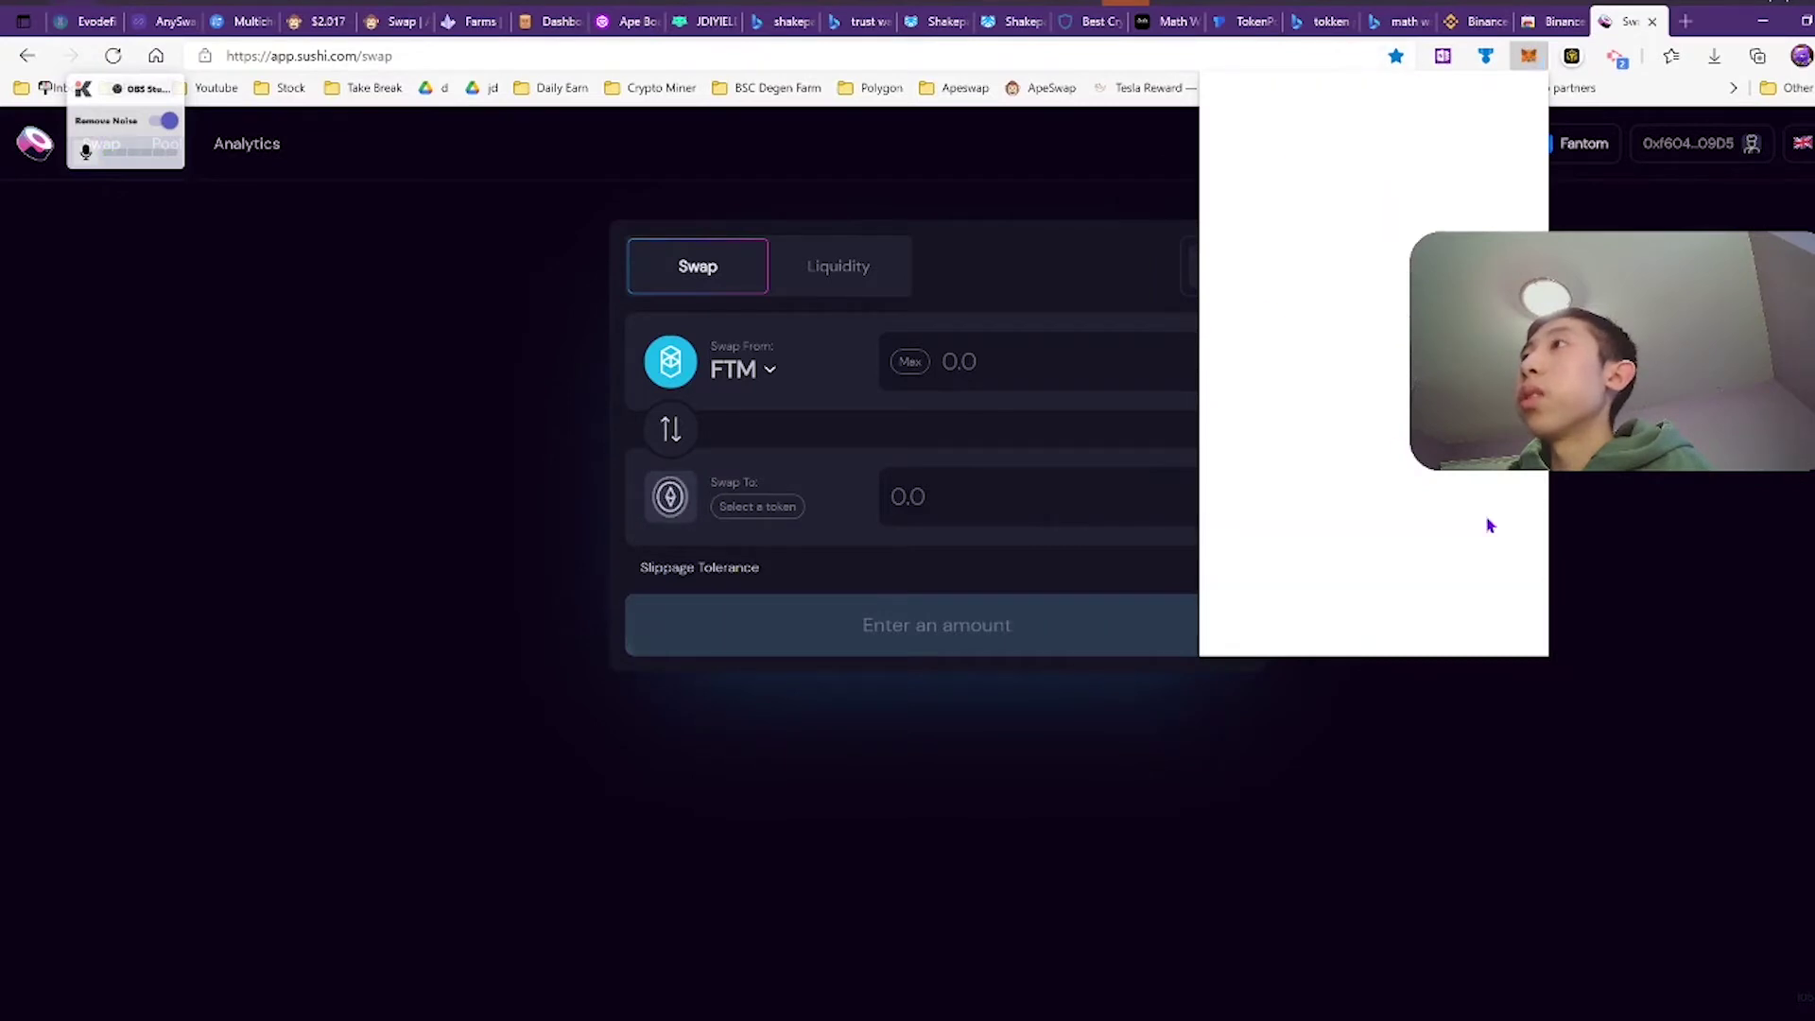
{"action": "left_click", "coordinate": [1444, 107]}
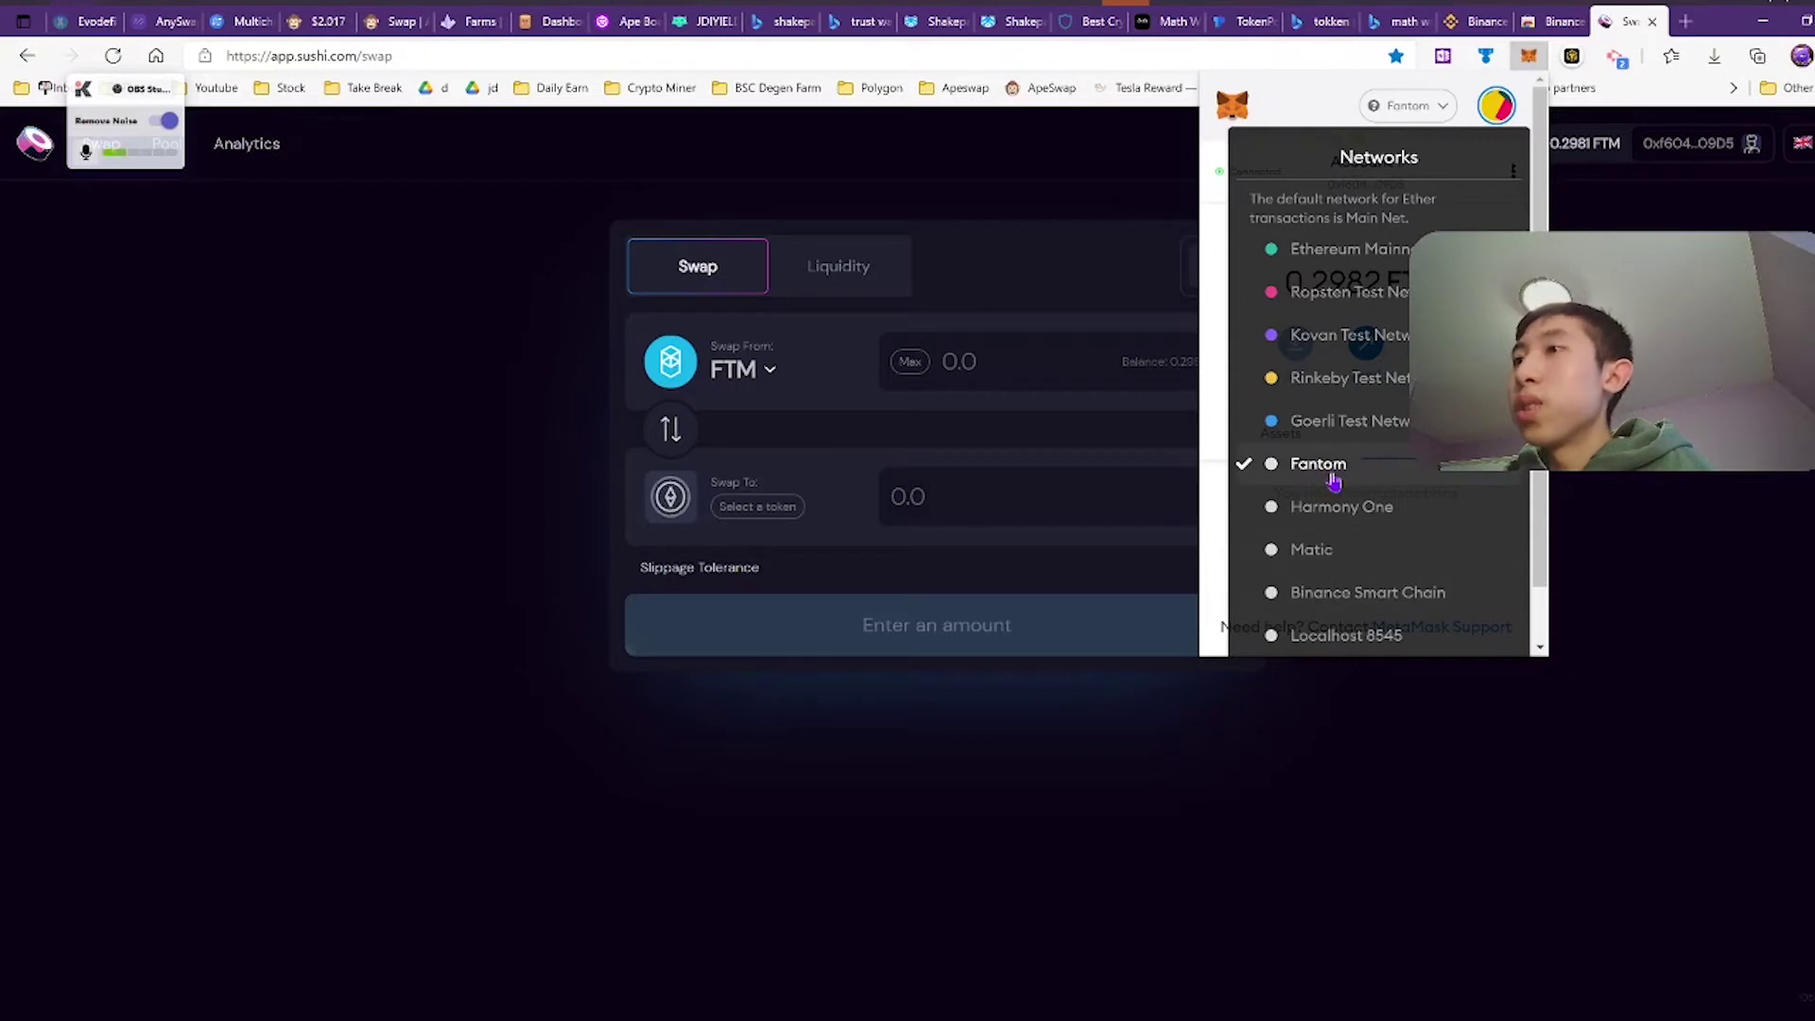
{"action": "left_click", "coordinate": [1321, 552]}
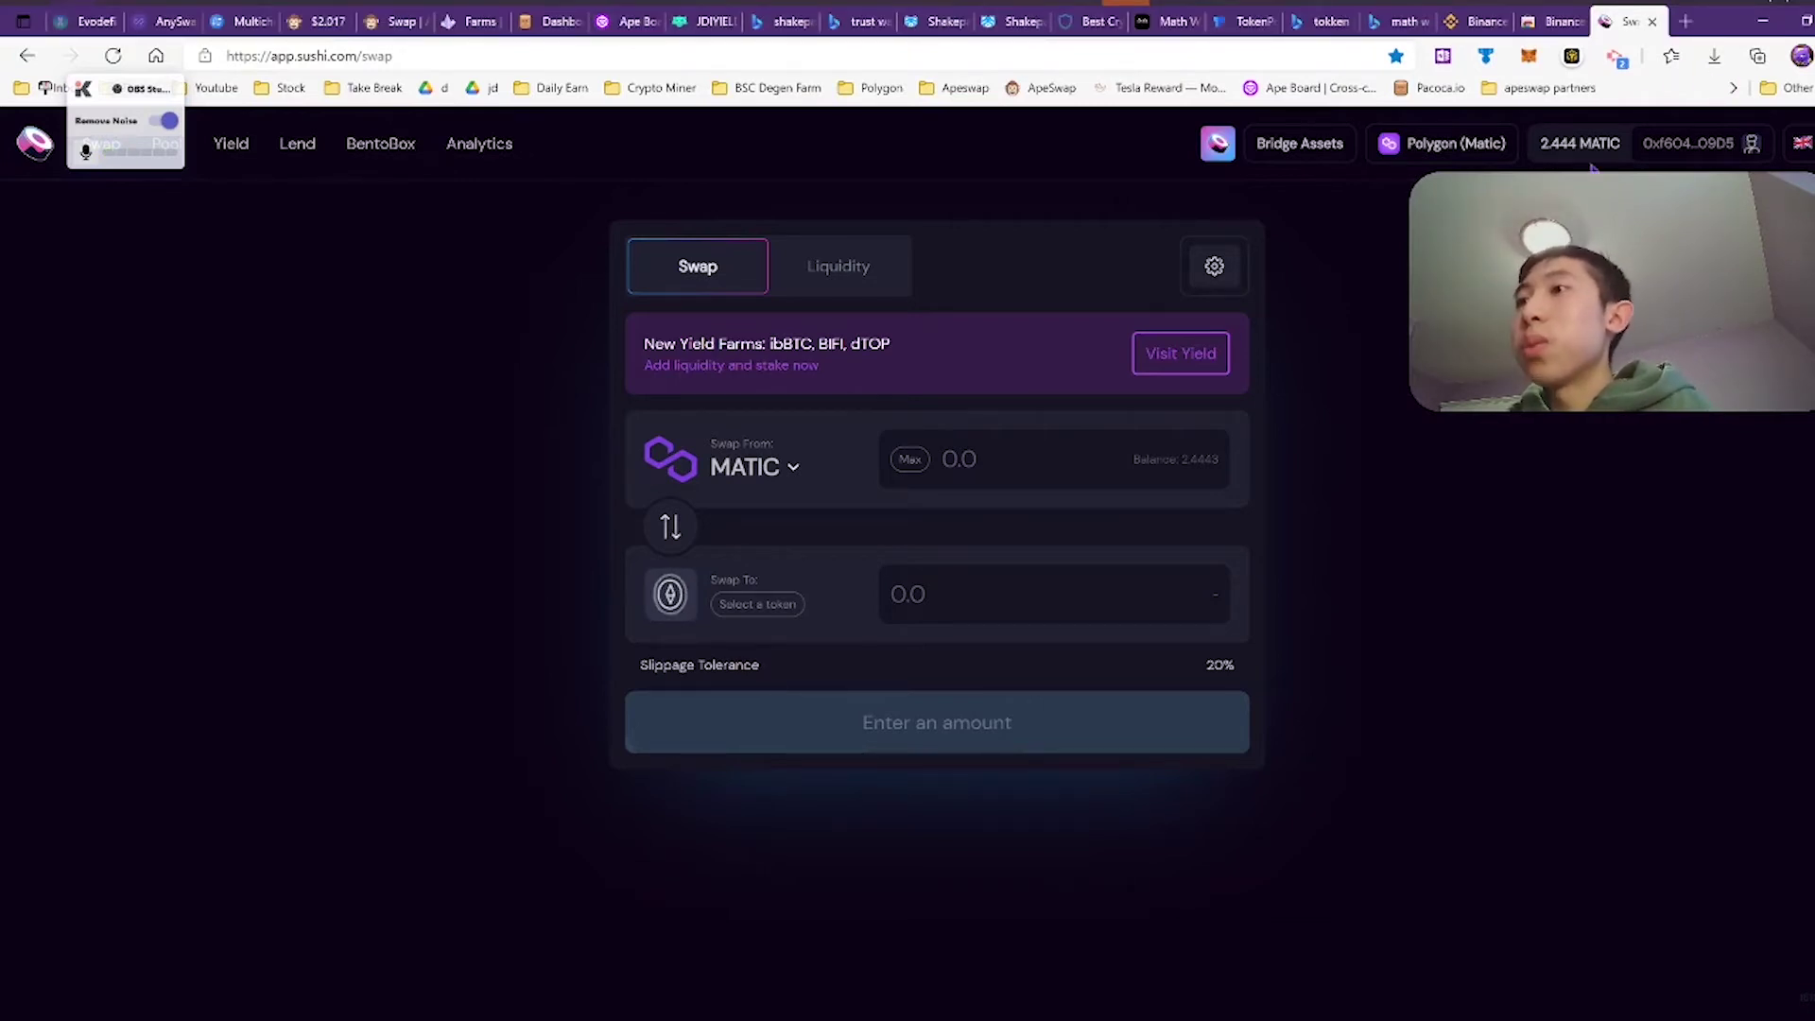
- In a new browser tab, open the Binance Chain Wallet and view its account page with the Wallet Direct option
{"action": "left_click", "coordinate": [1687, 19]}
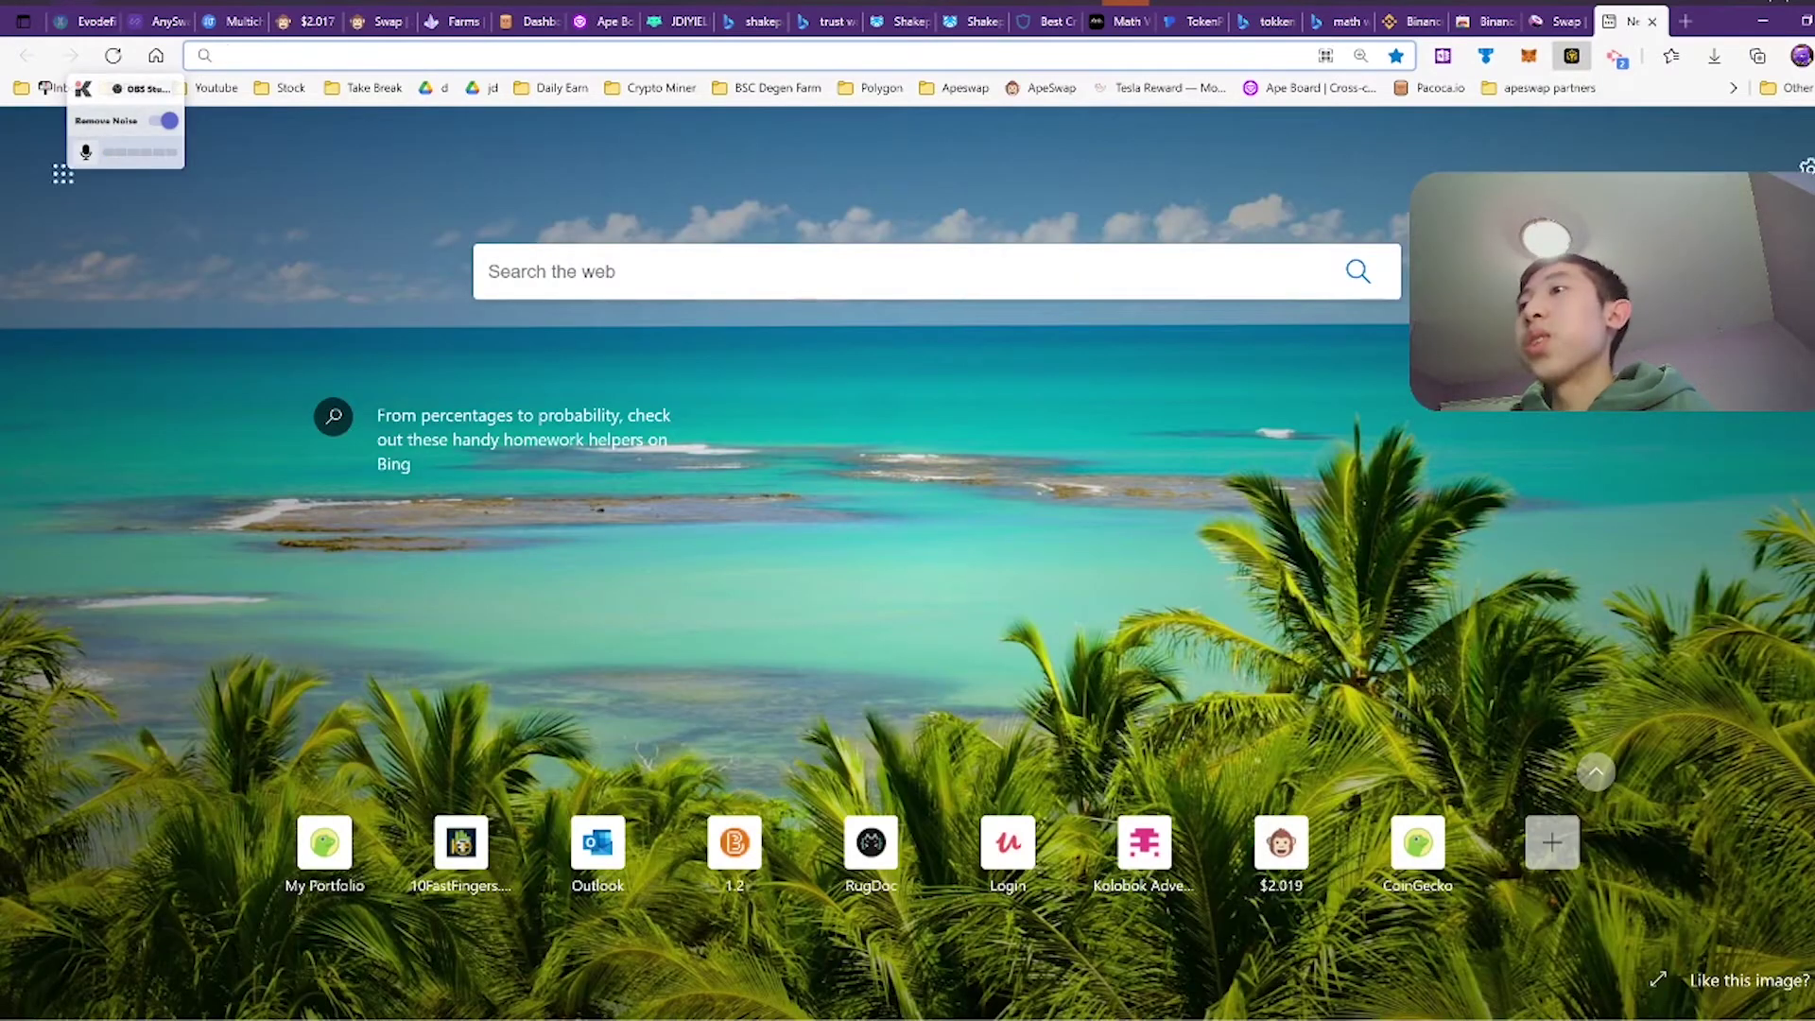
{"action": "left_click", "coordinate": [1571, 55]}
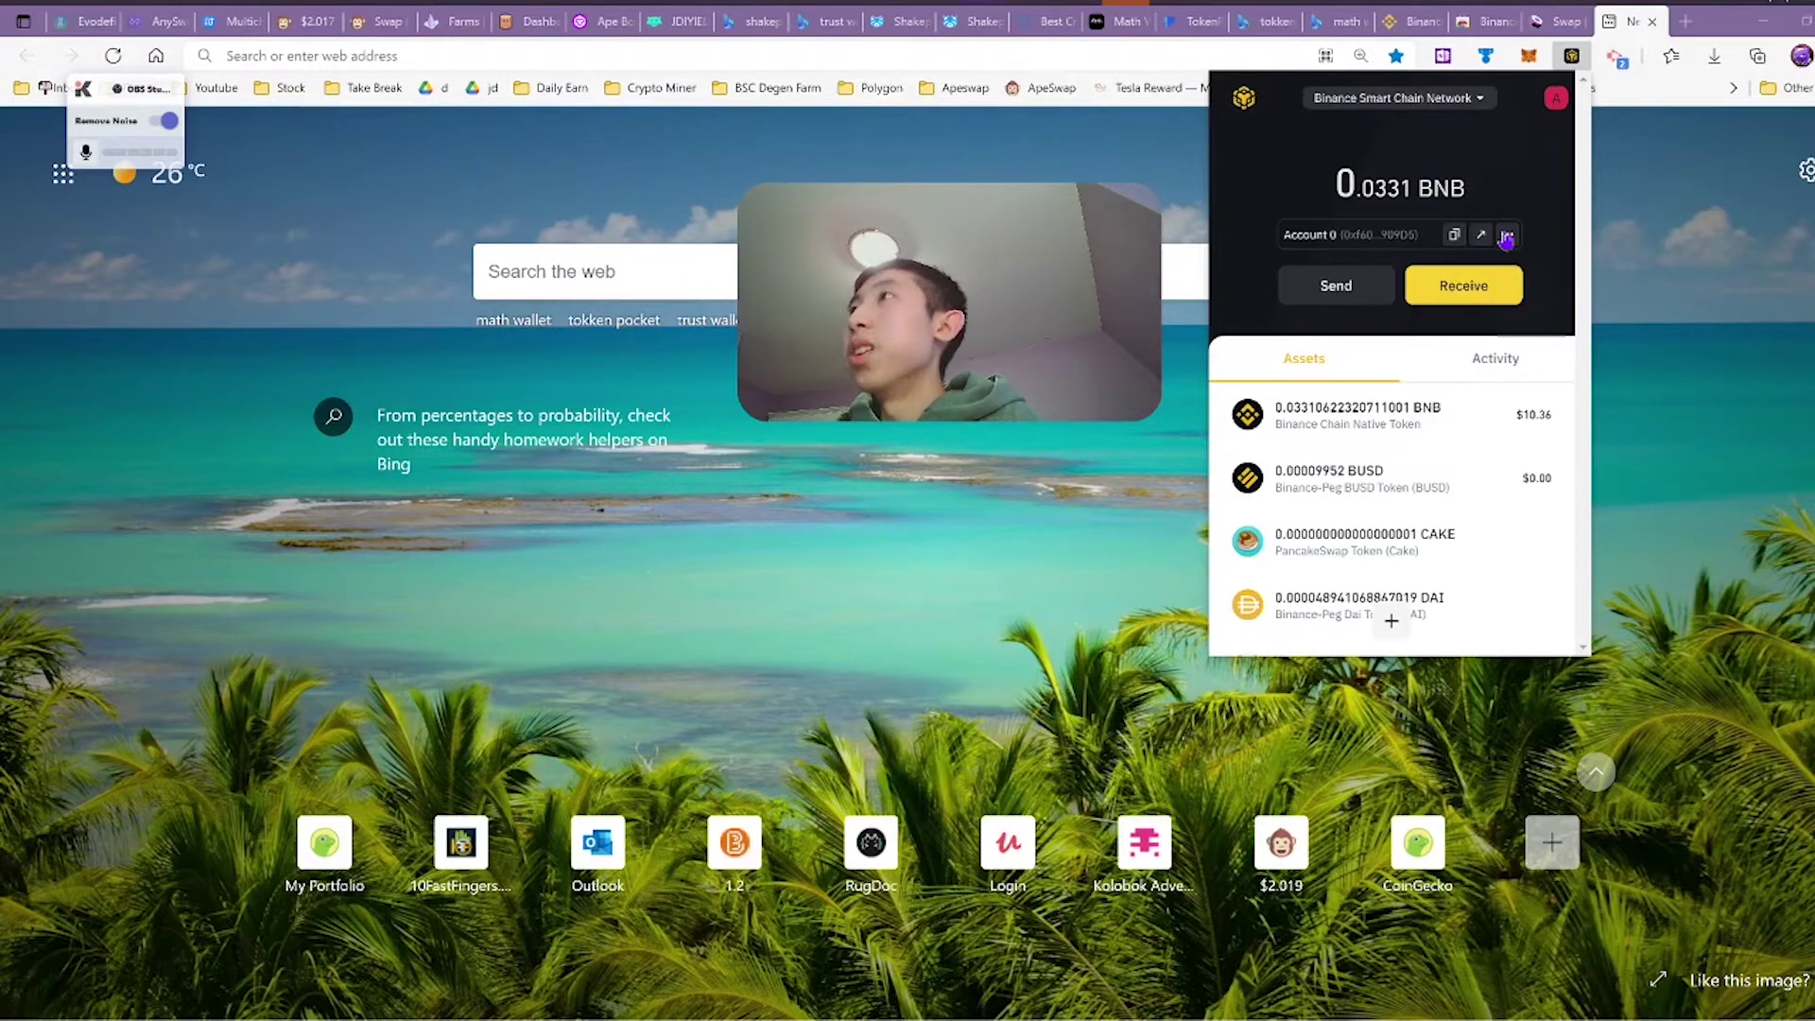
{"action": "left_click", "coordinate": [1555, 99]}
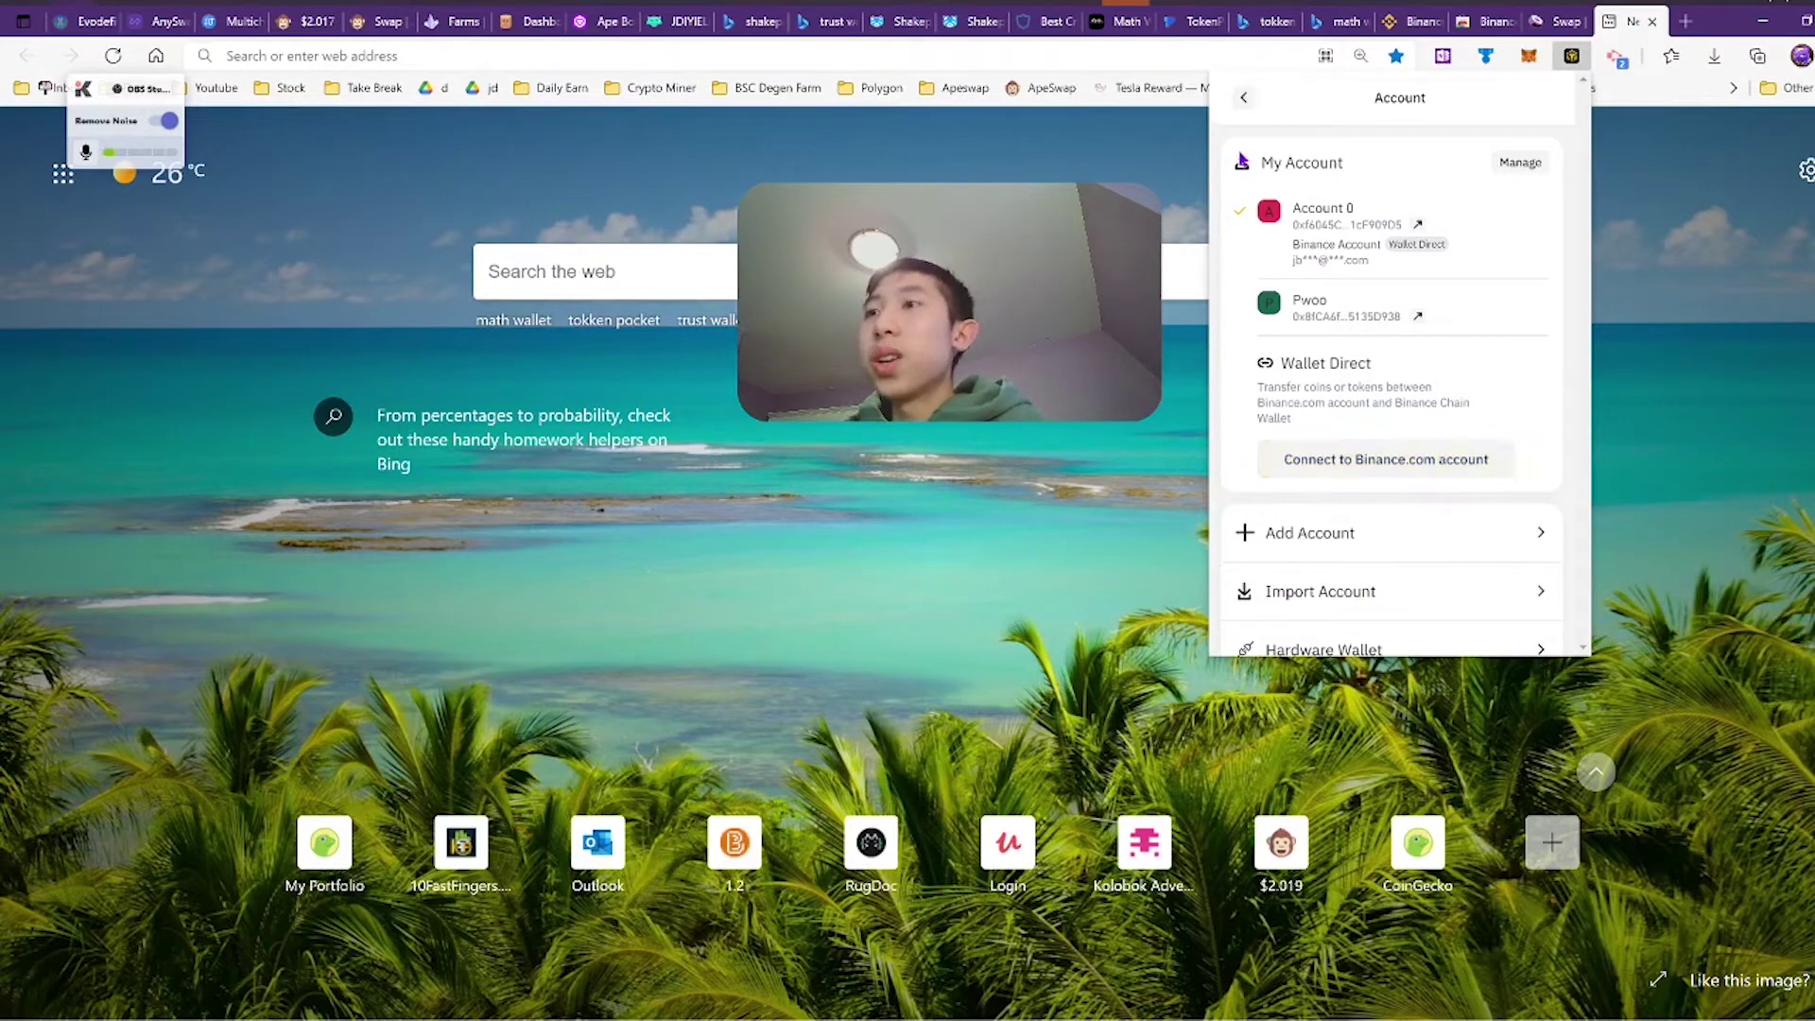
{"action": "left_click", "coordinate": [1245, 98]}
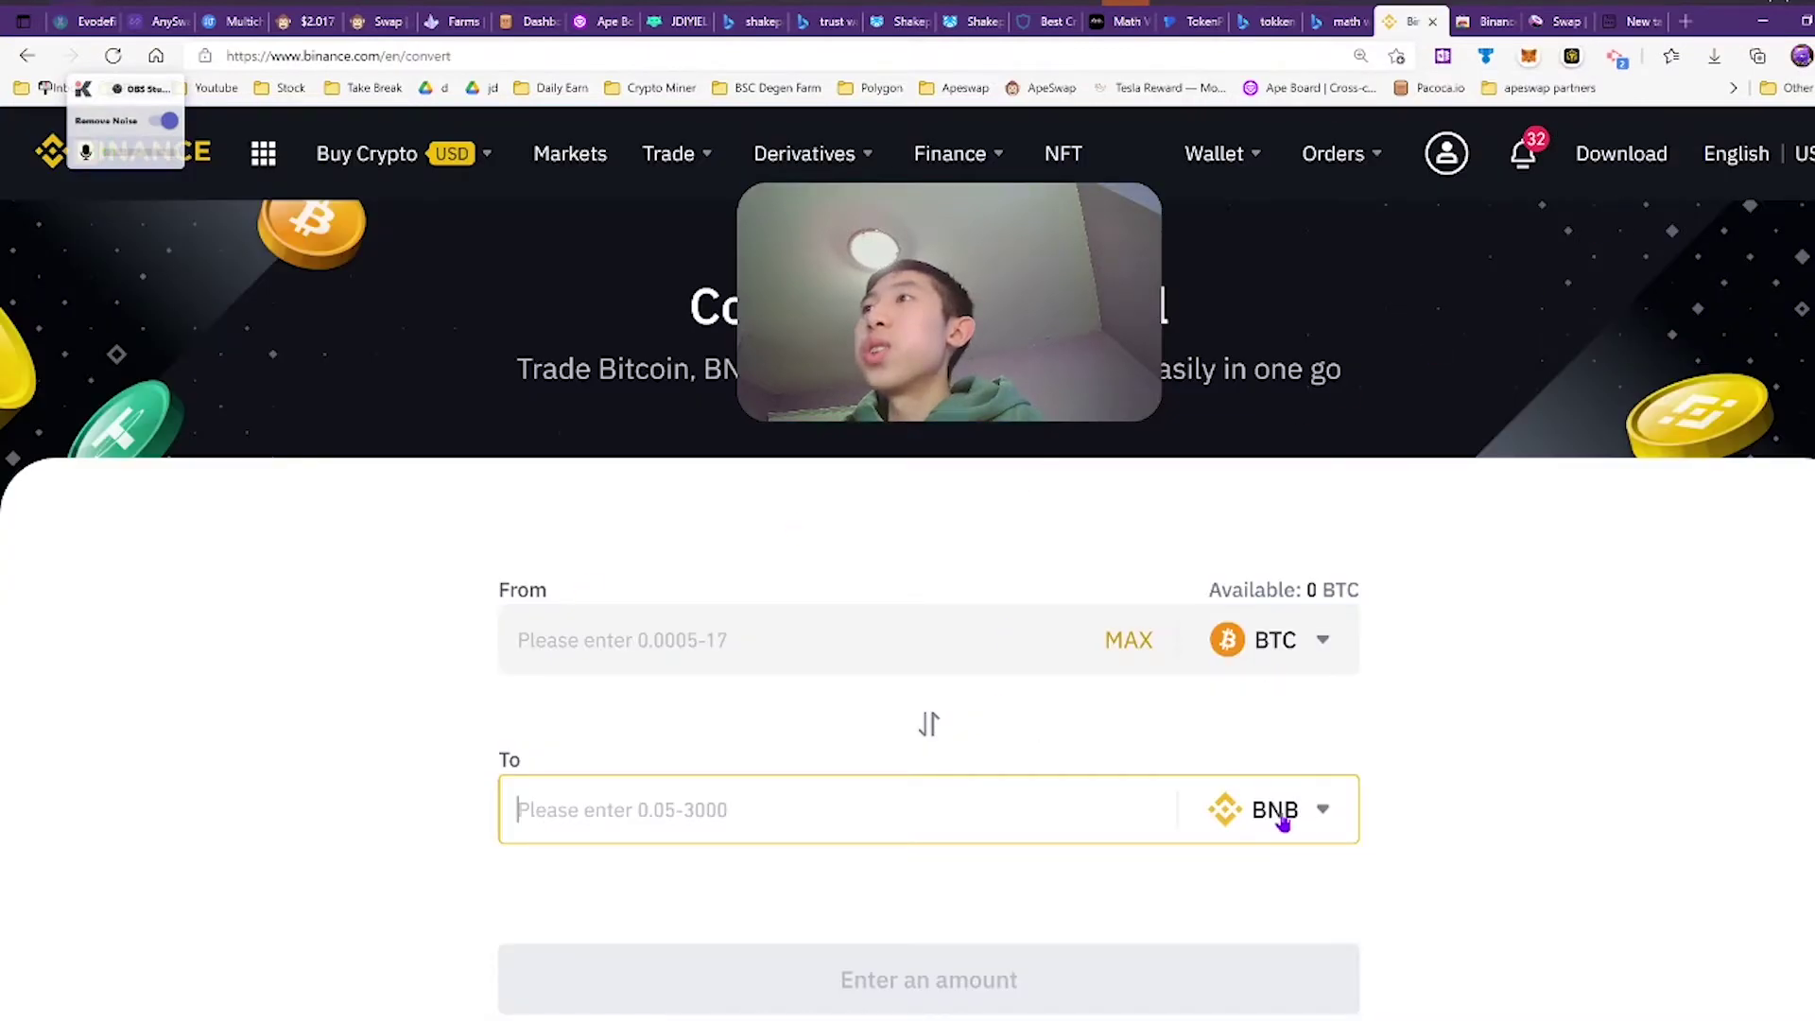
- Return to the Binance Chain Wallet and check its receive methods and the option to connect a Binance.com account
{"action": "left_click", "coordinate": [1622, 28]}
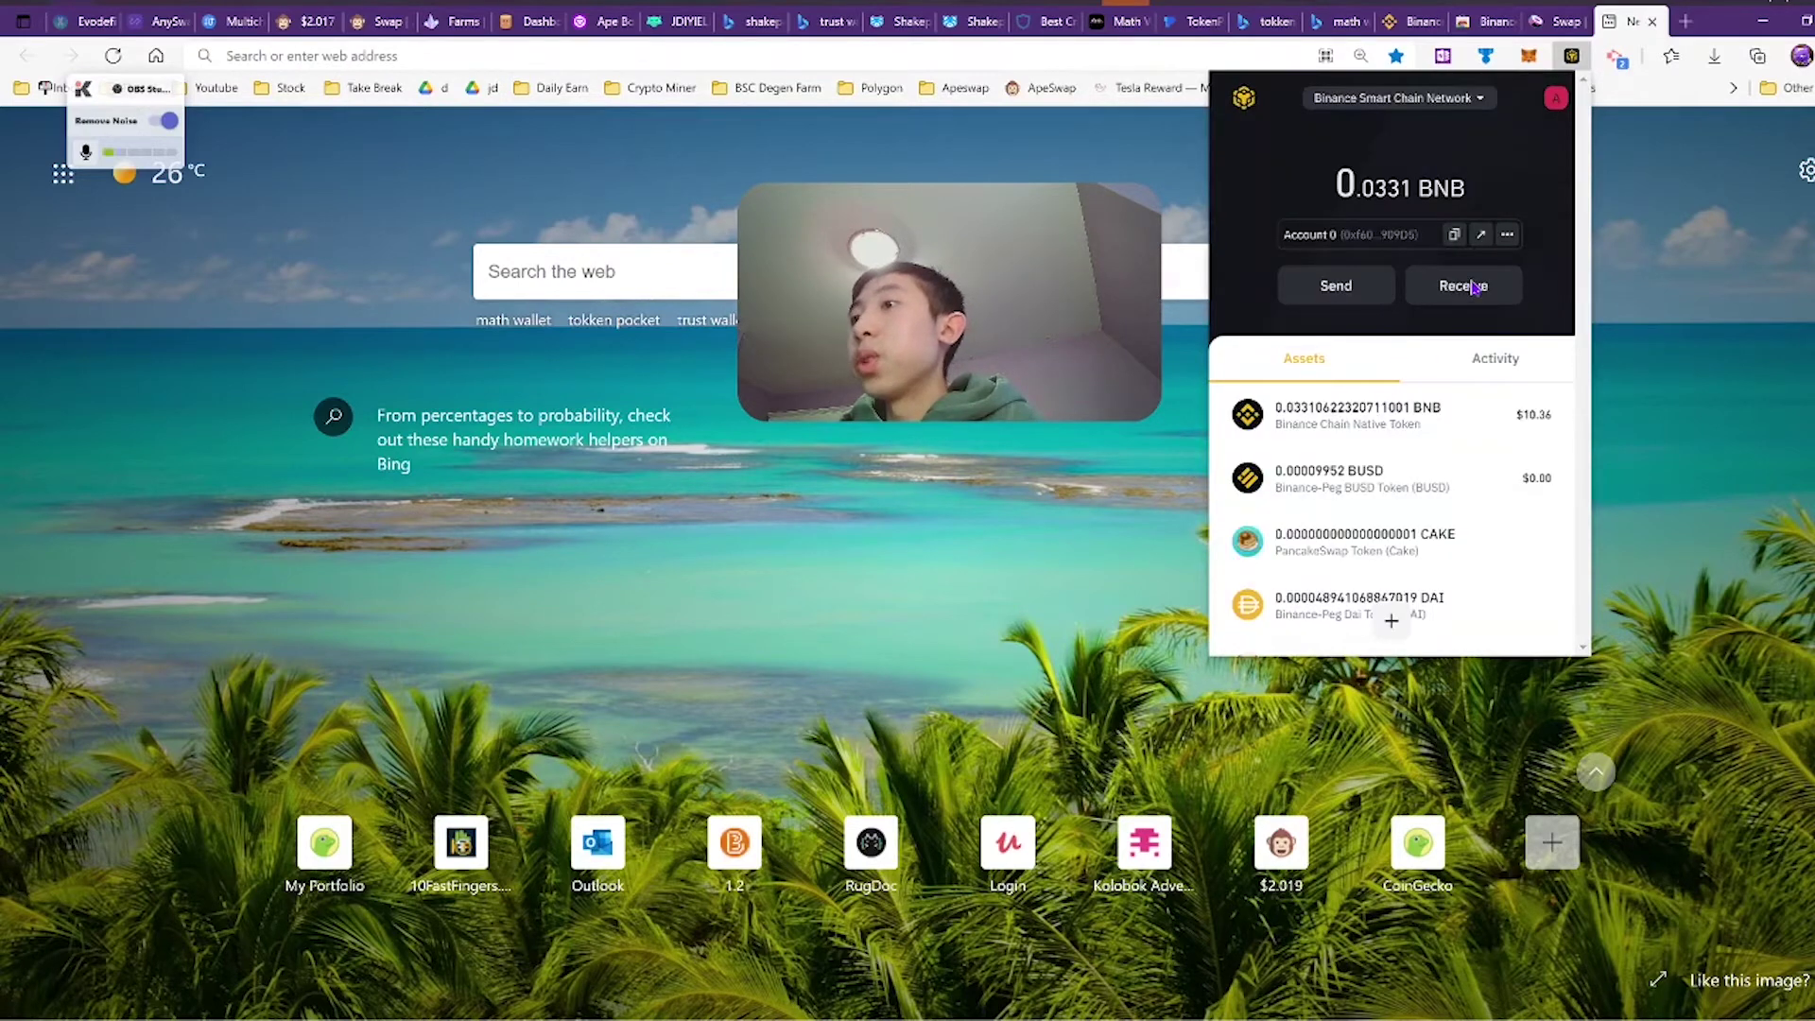
{"action": "left_click", "coordinate": [1478, 285]}
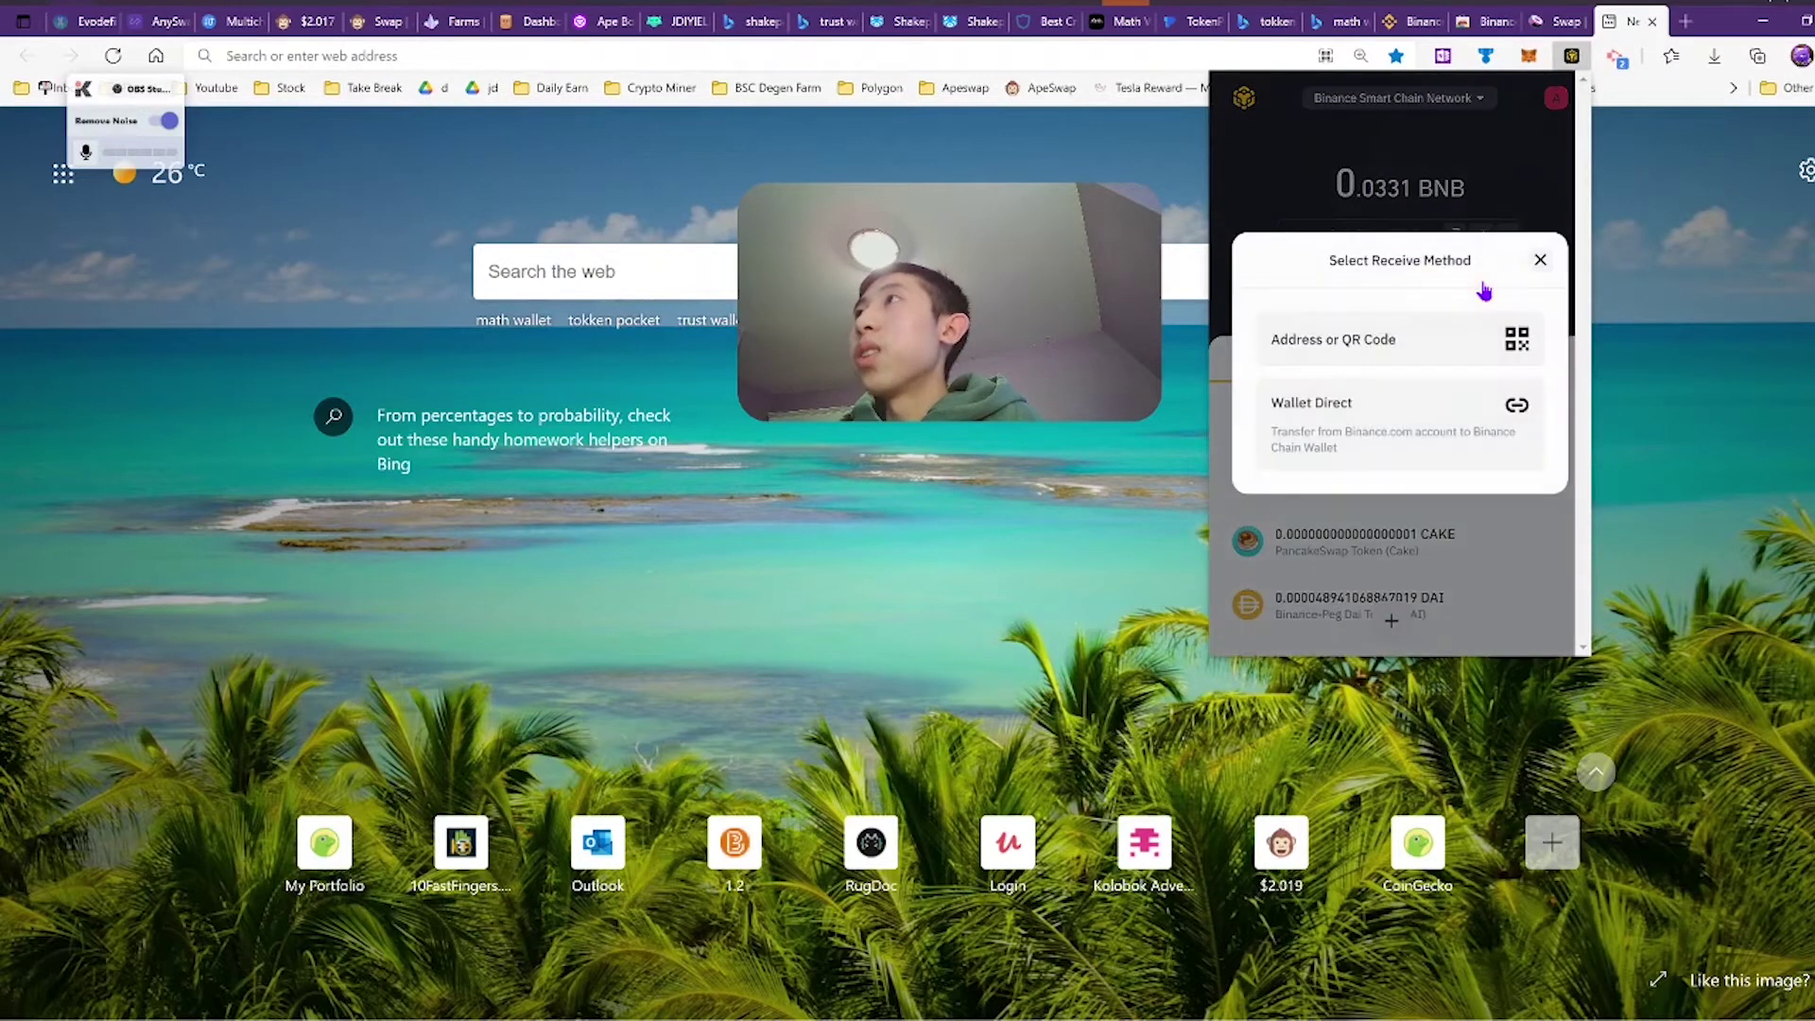
{"action": "left_click", "coordinate": [1540, 259]}
{"action": "left_click", "coordinate": [1556, 99]}
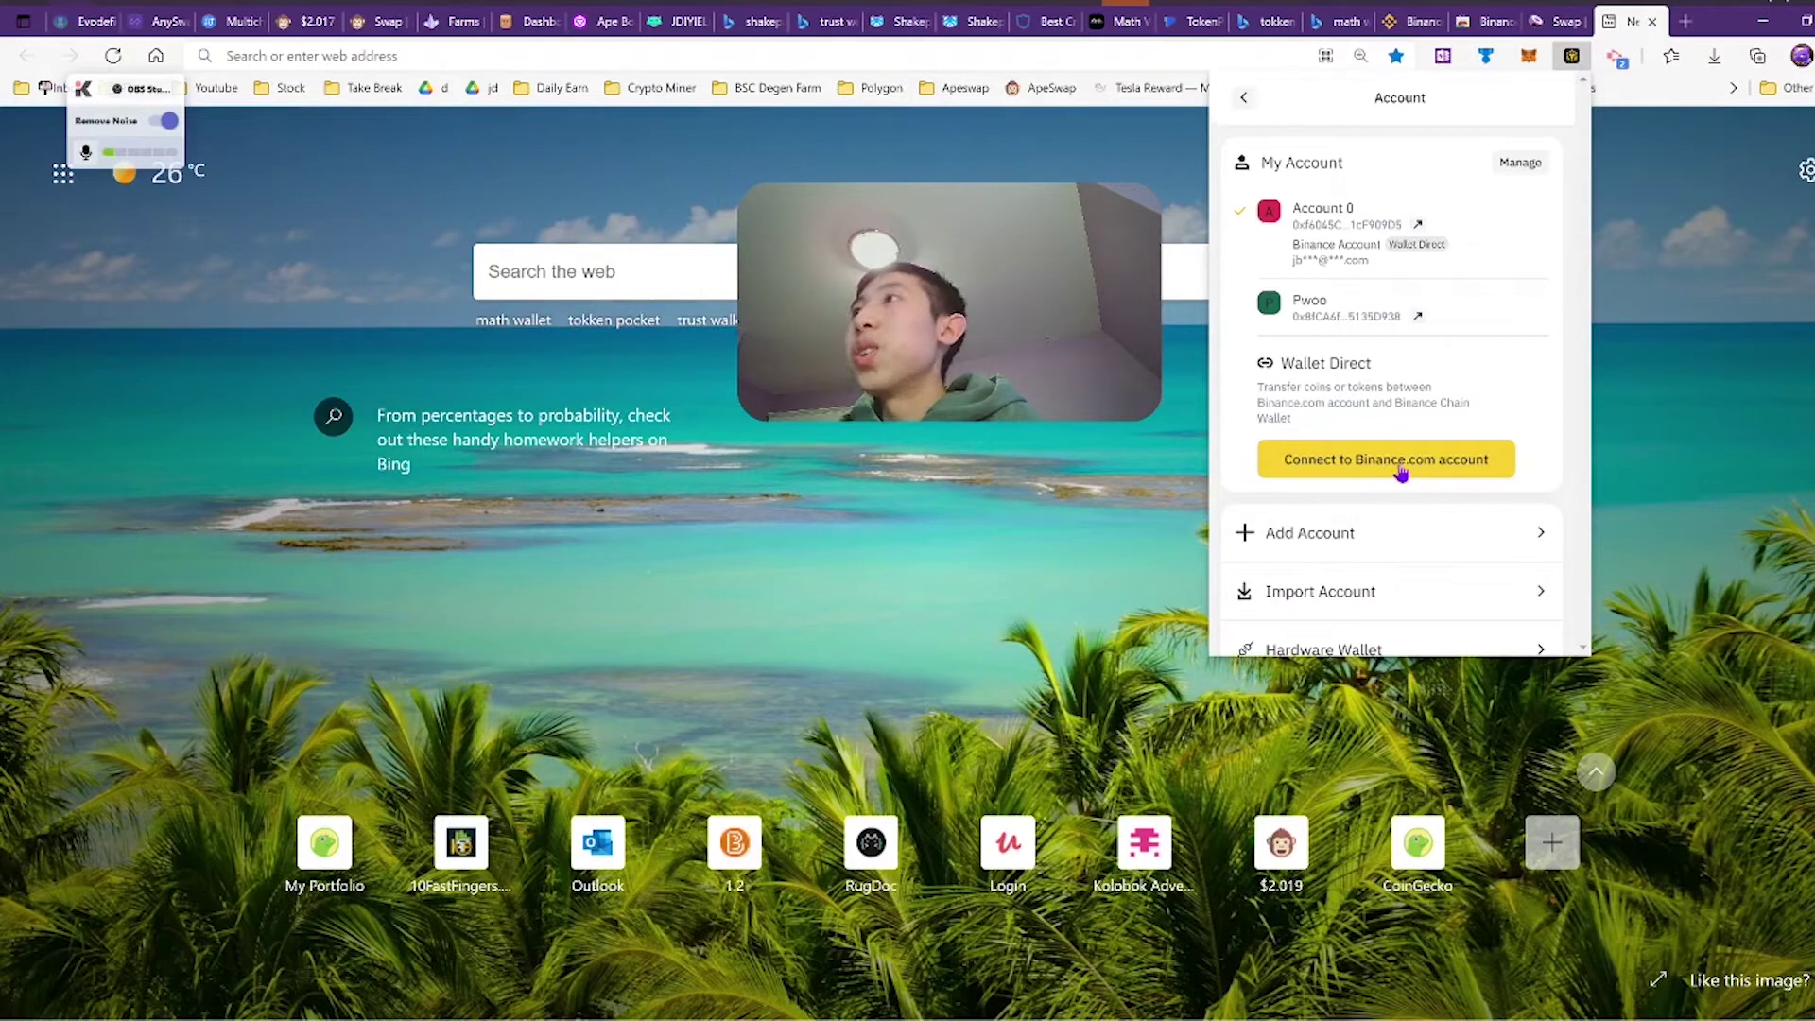
{"action": "left_click", "coordinate": [1243, 97]}
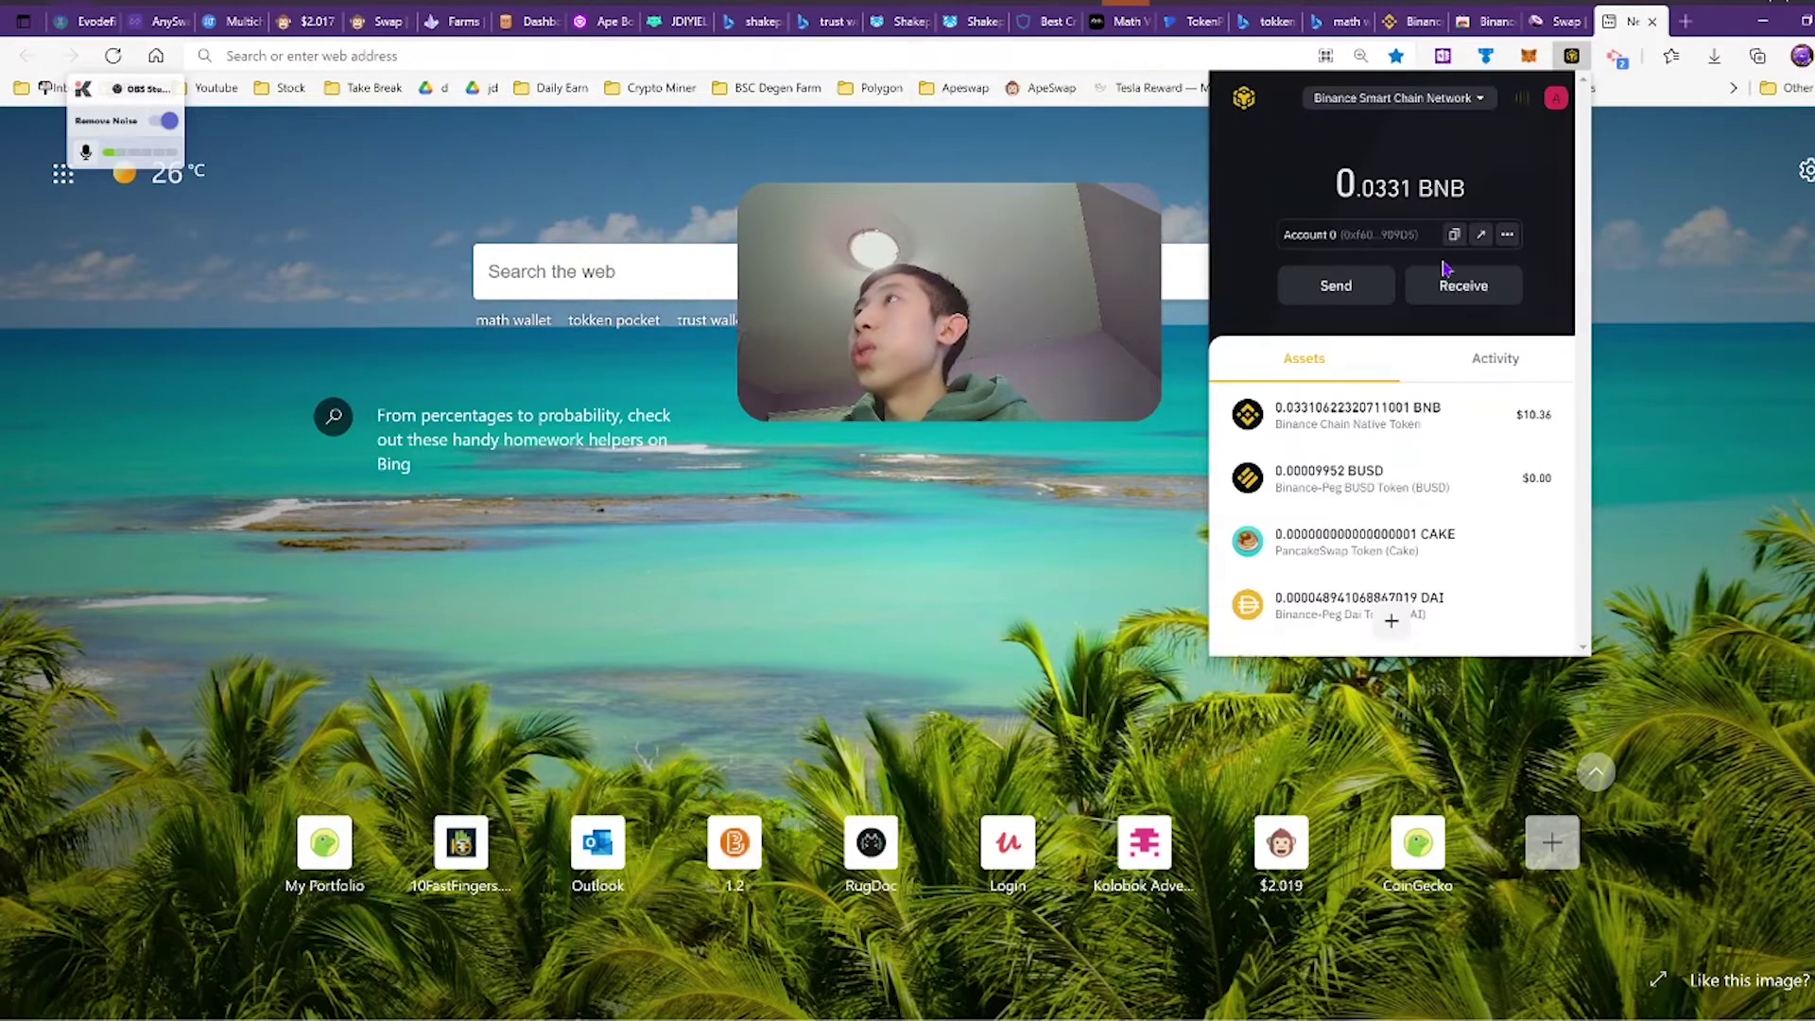
- View the assets the Binance Chain Wallet can receive through Wallet Direct, then leave without transferring and close the wallet
{"action": "left_click", "coordinate": [1461, 282]}
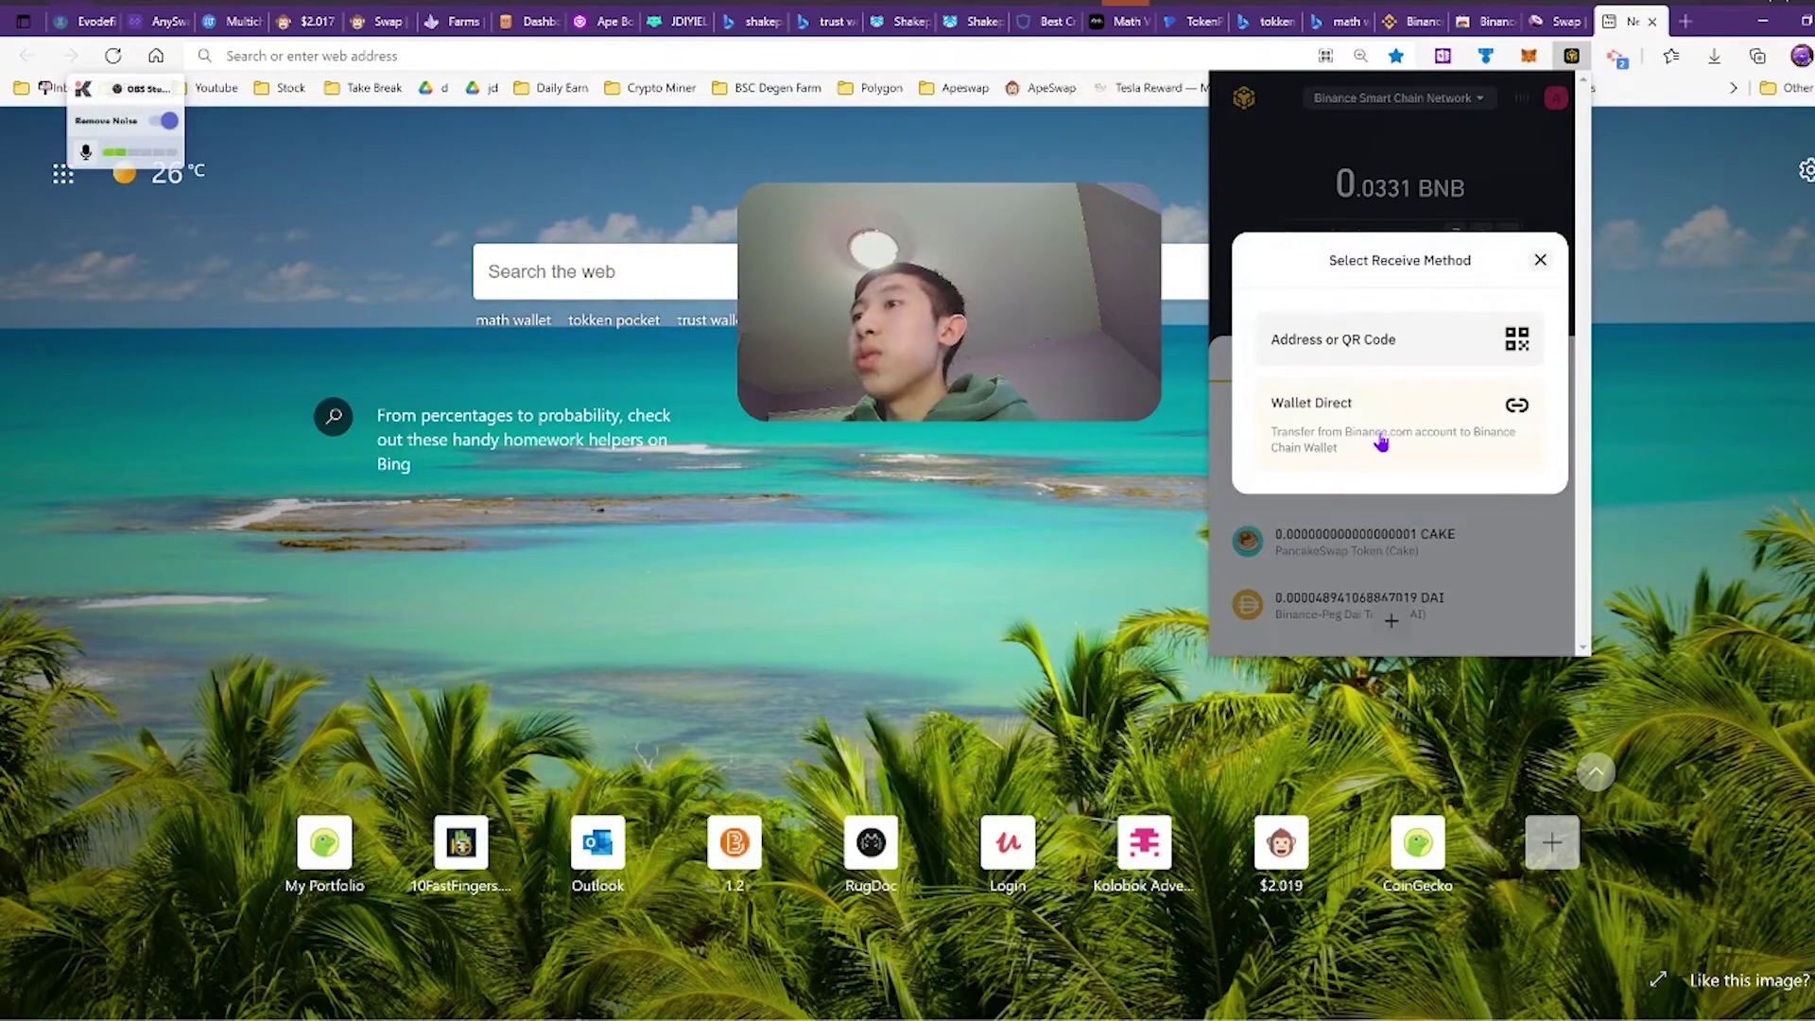
{"action": "left_click", "coordinate": [1379, 444]}
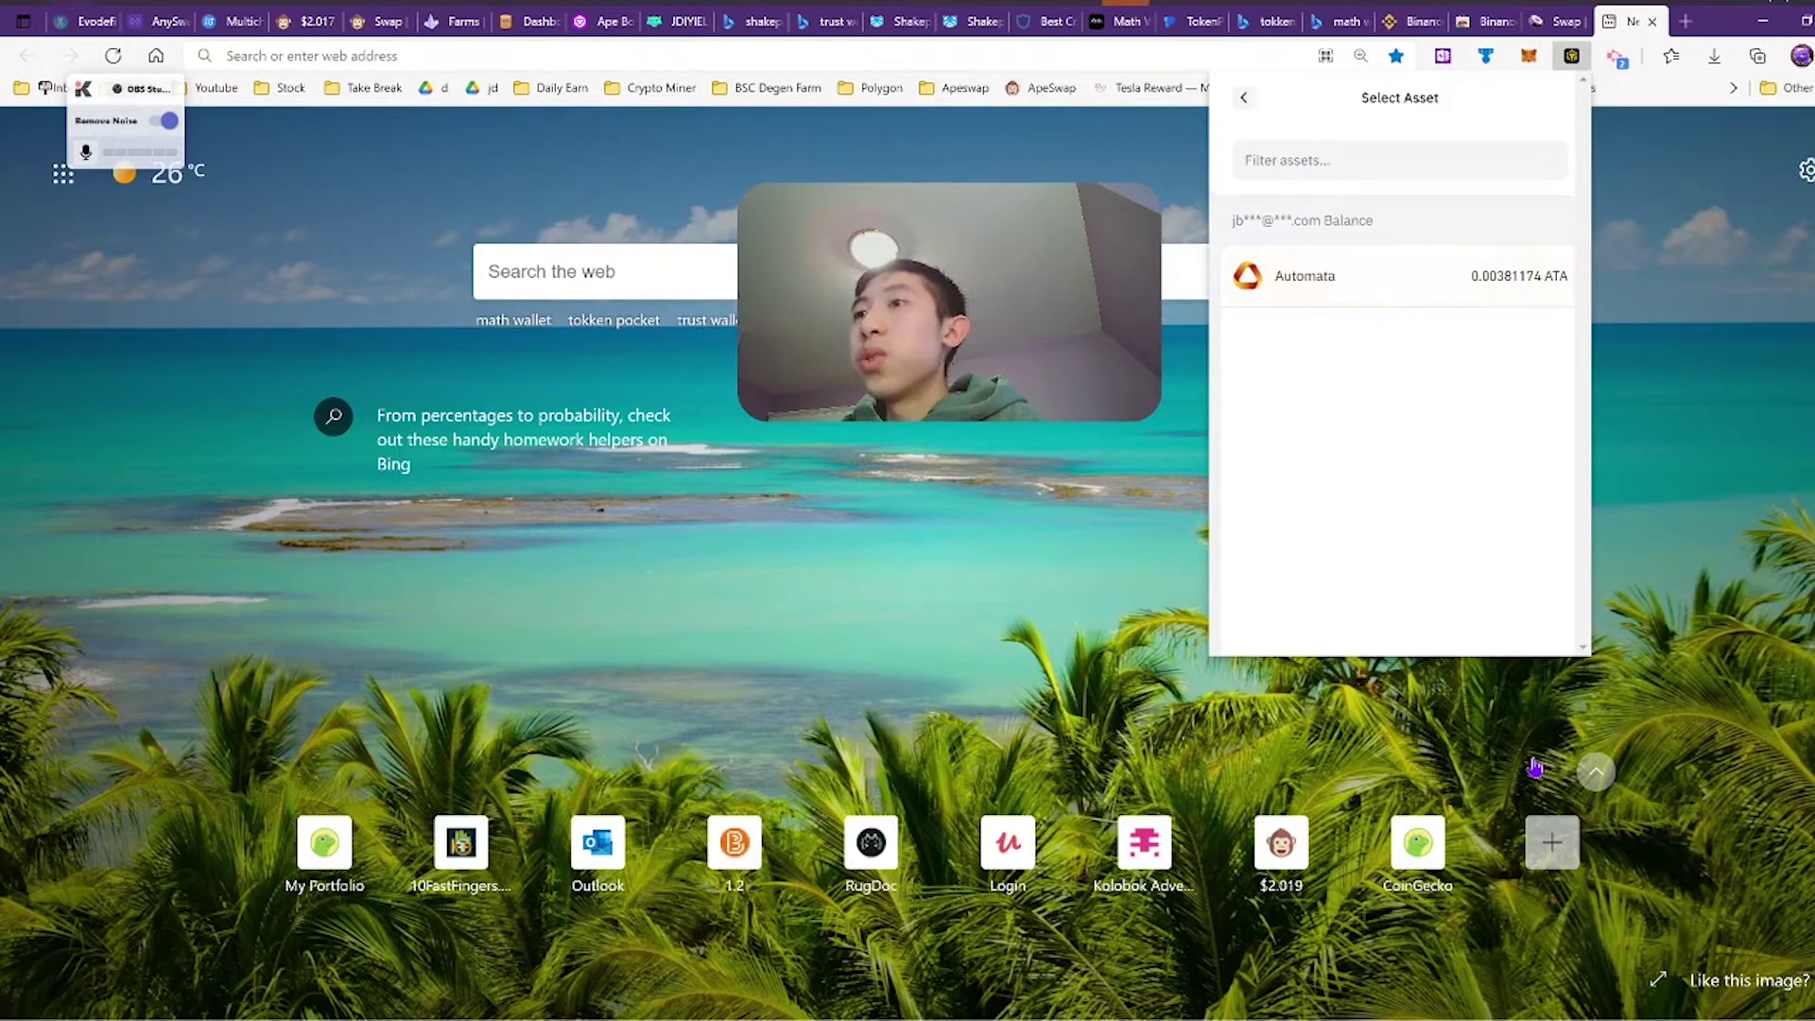
{"action": "left_click", "coordinate": [1245, 99]}
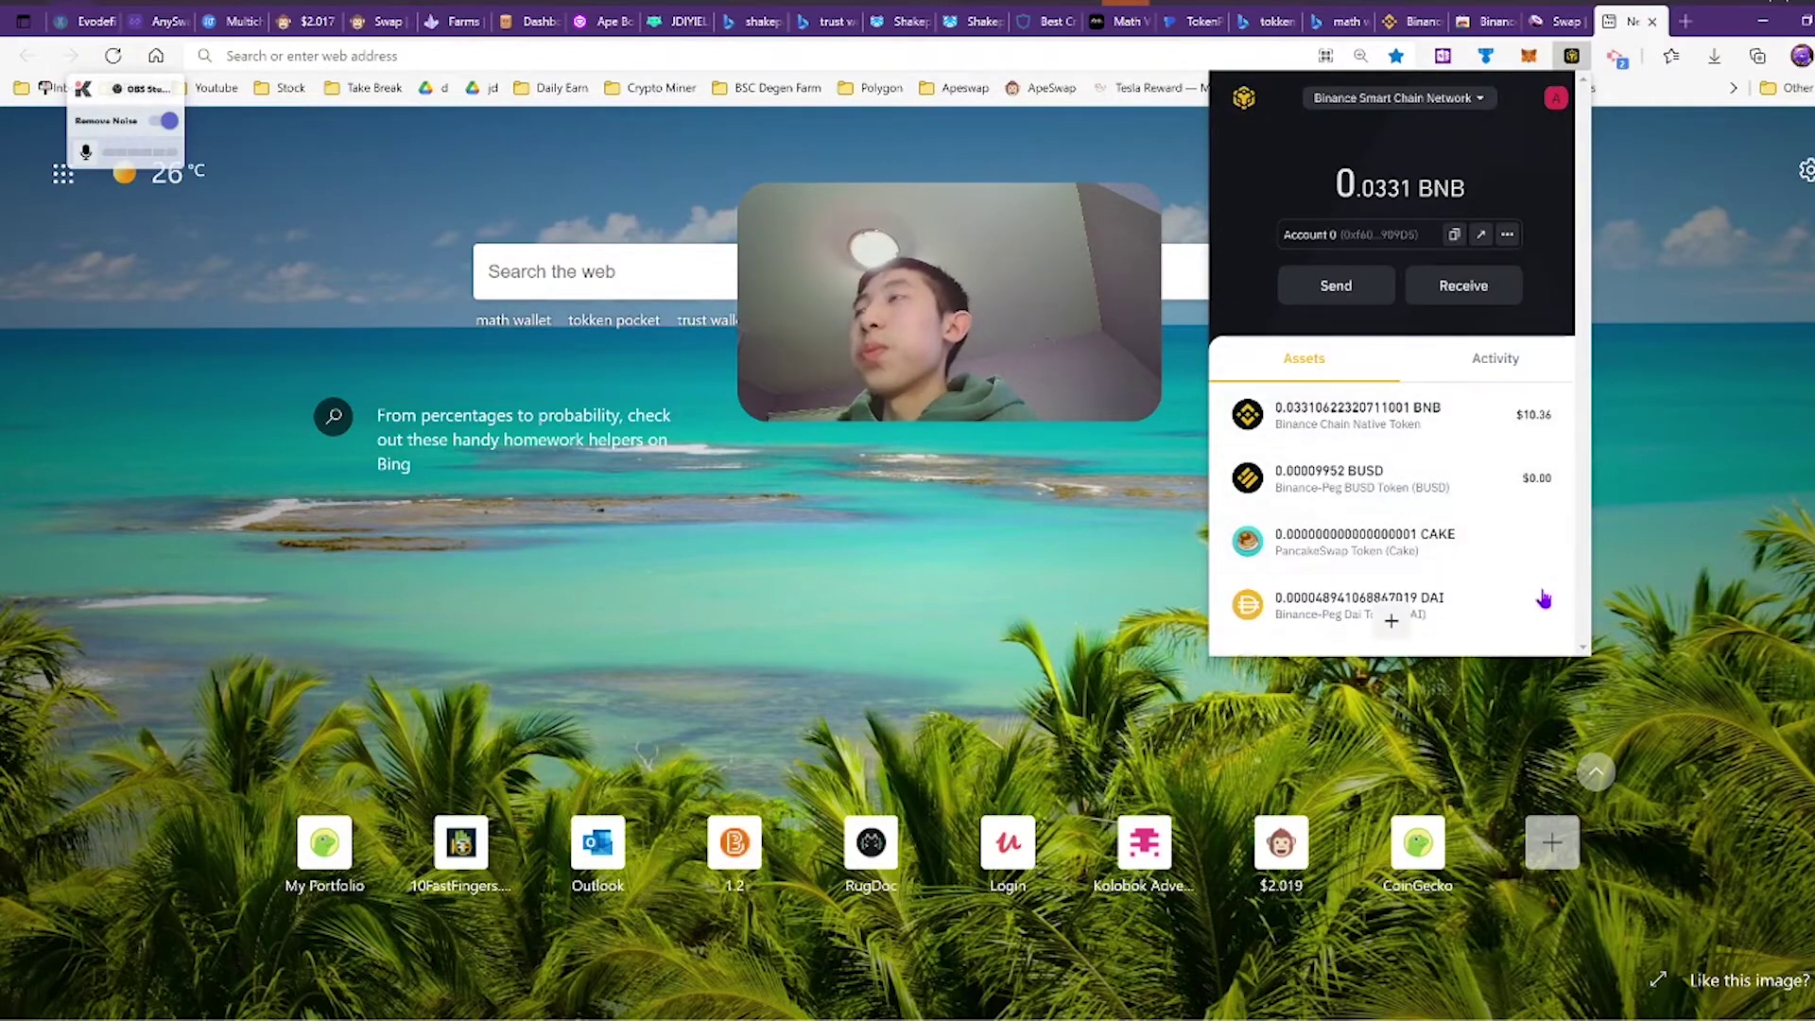
{"action": "left_click", "coordinate": [1690, 462]}
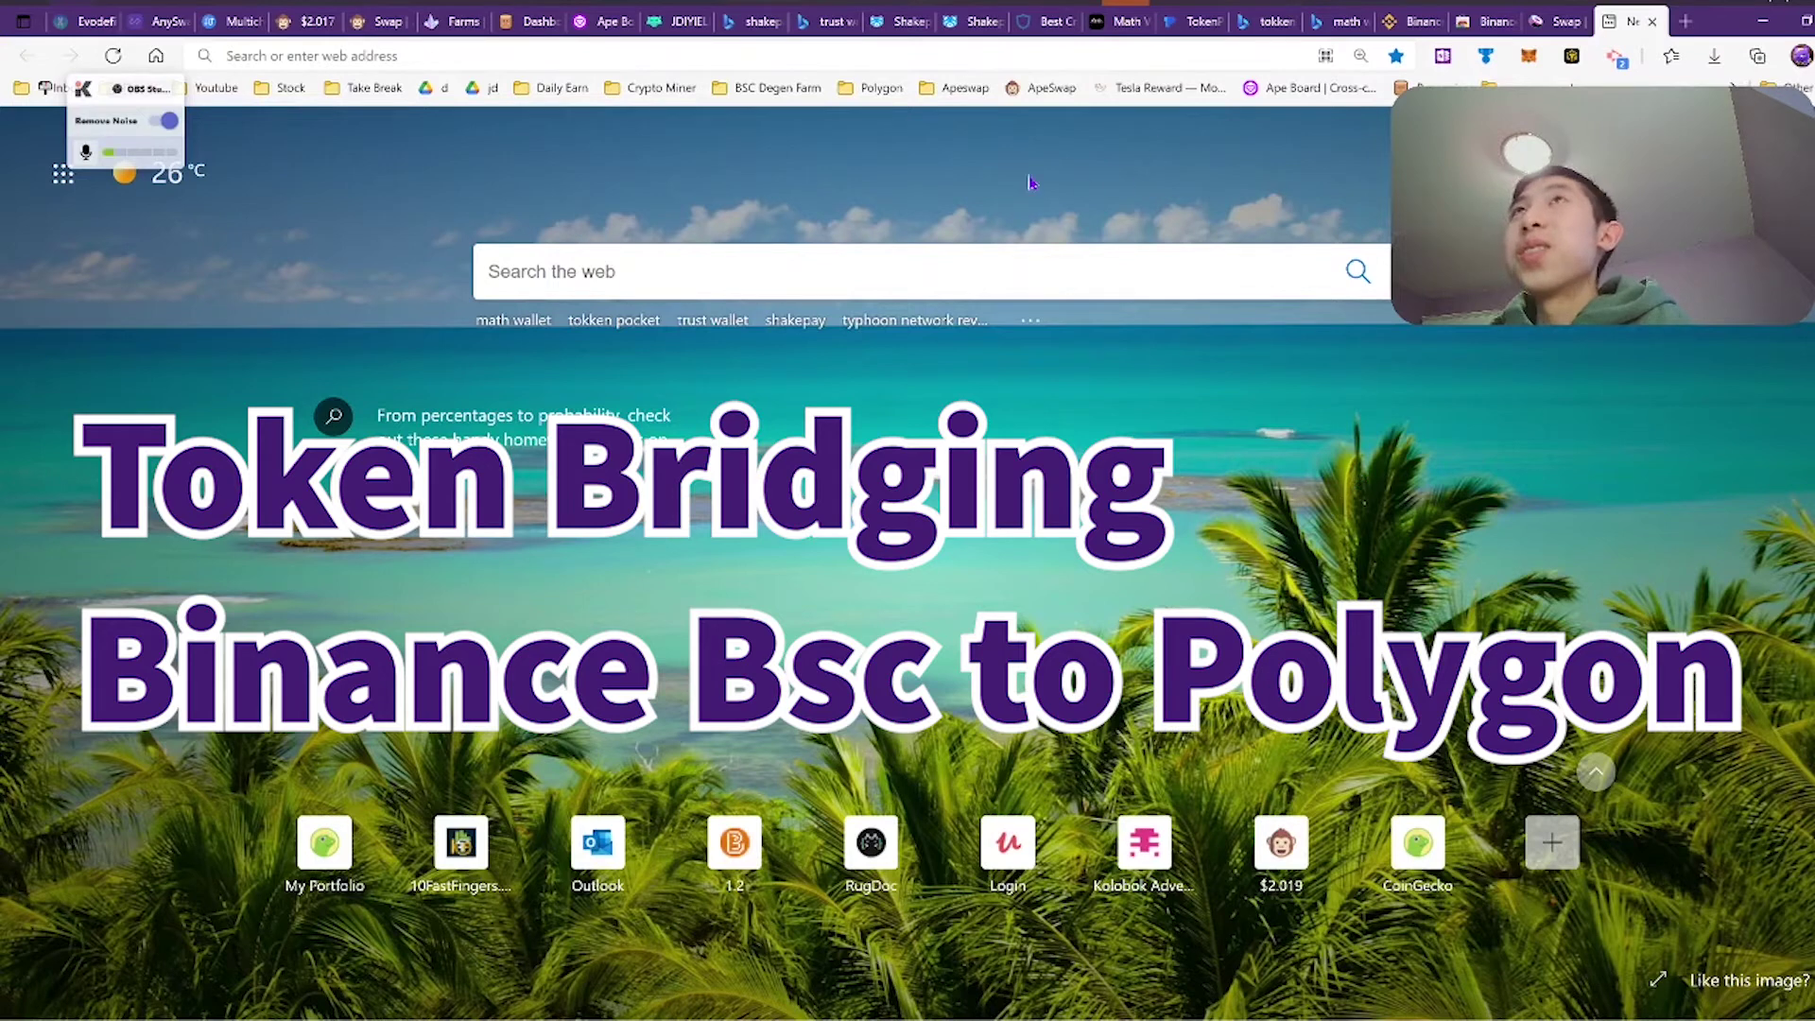
- Open the EVOdefi BSC-to-Polygon bridge, look at its token list and close the list with USDC kept
{"action": "left_click", "coordinate": [90, 22]}
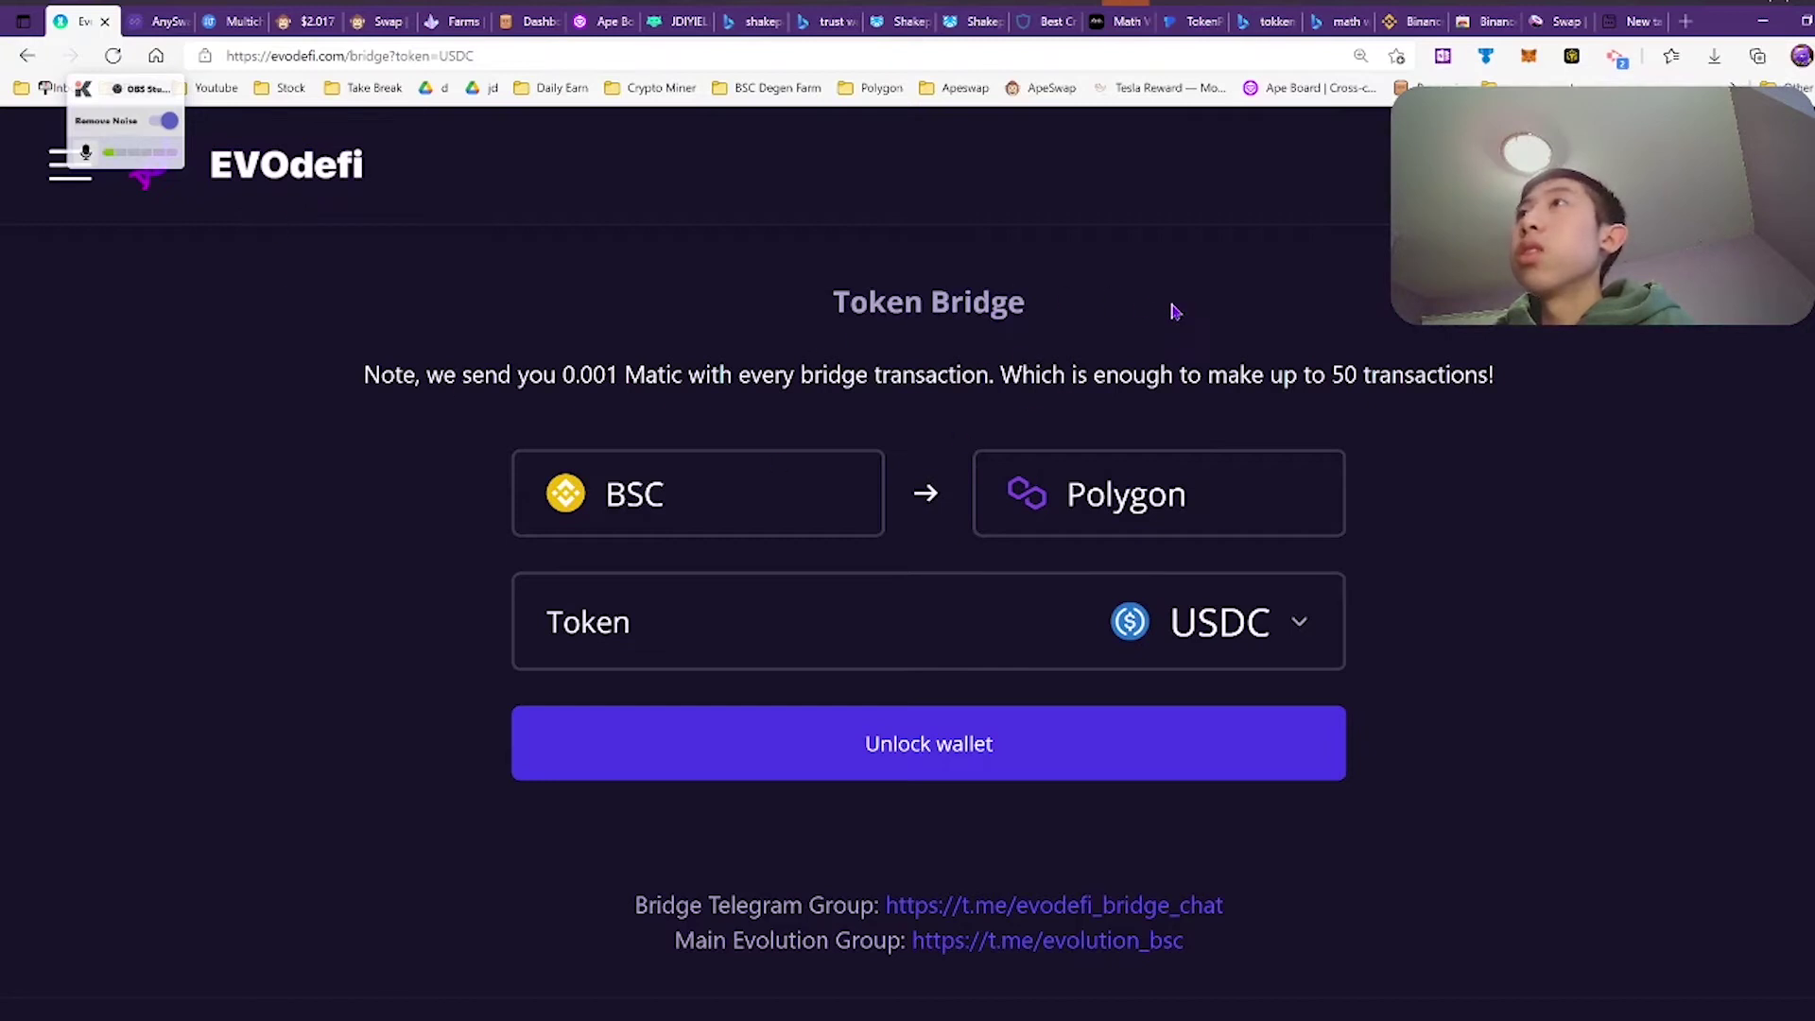
{"action": "left_click", "coordinate": [1239, 621]}
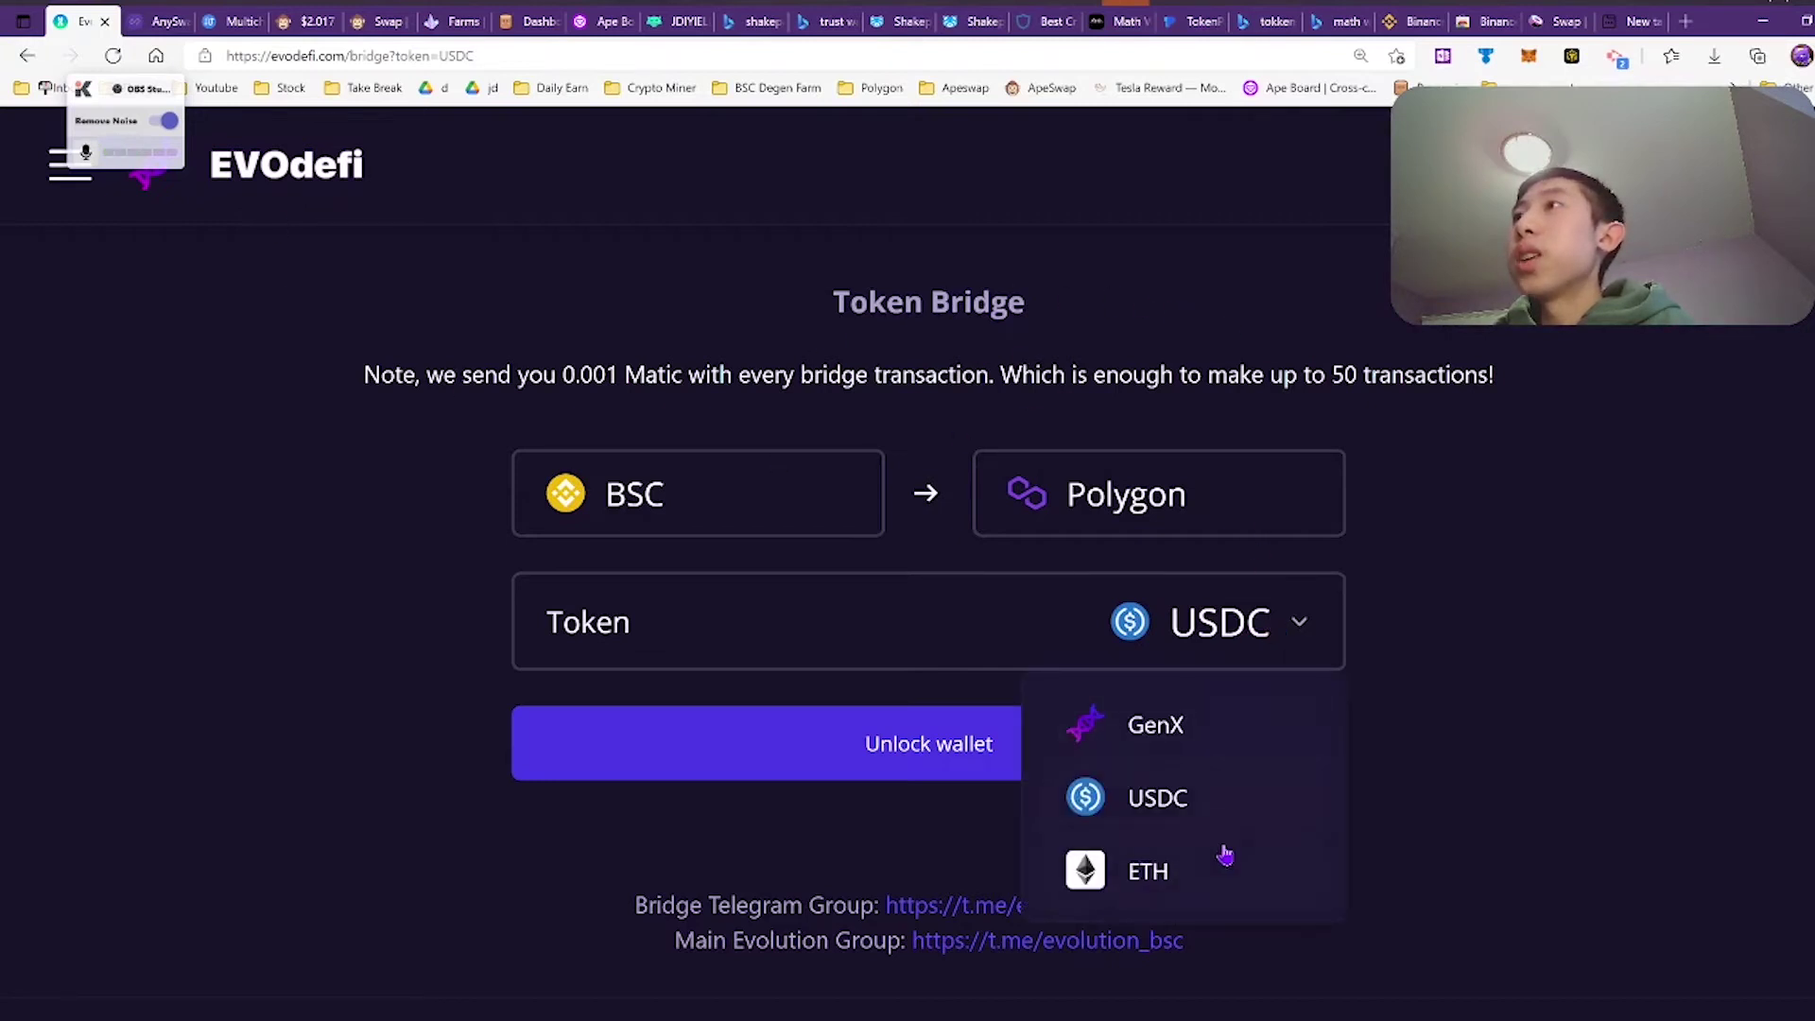
{"action": "left_click", "coordinate": [1278, 640]}
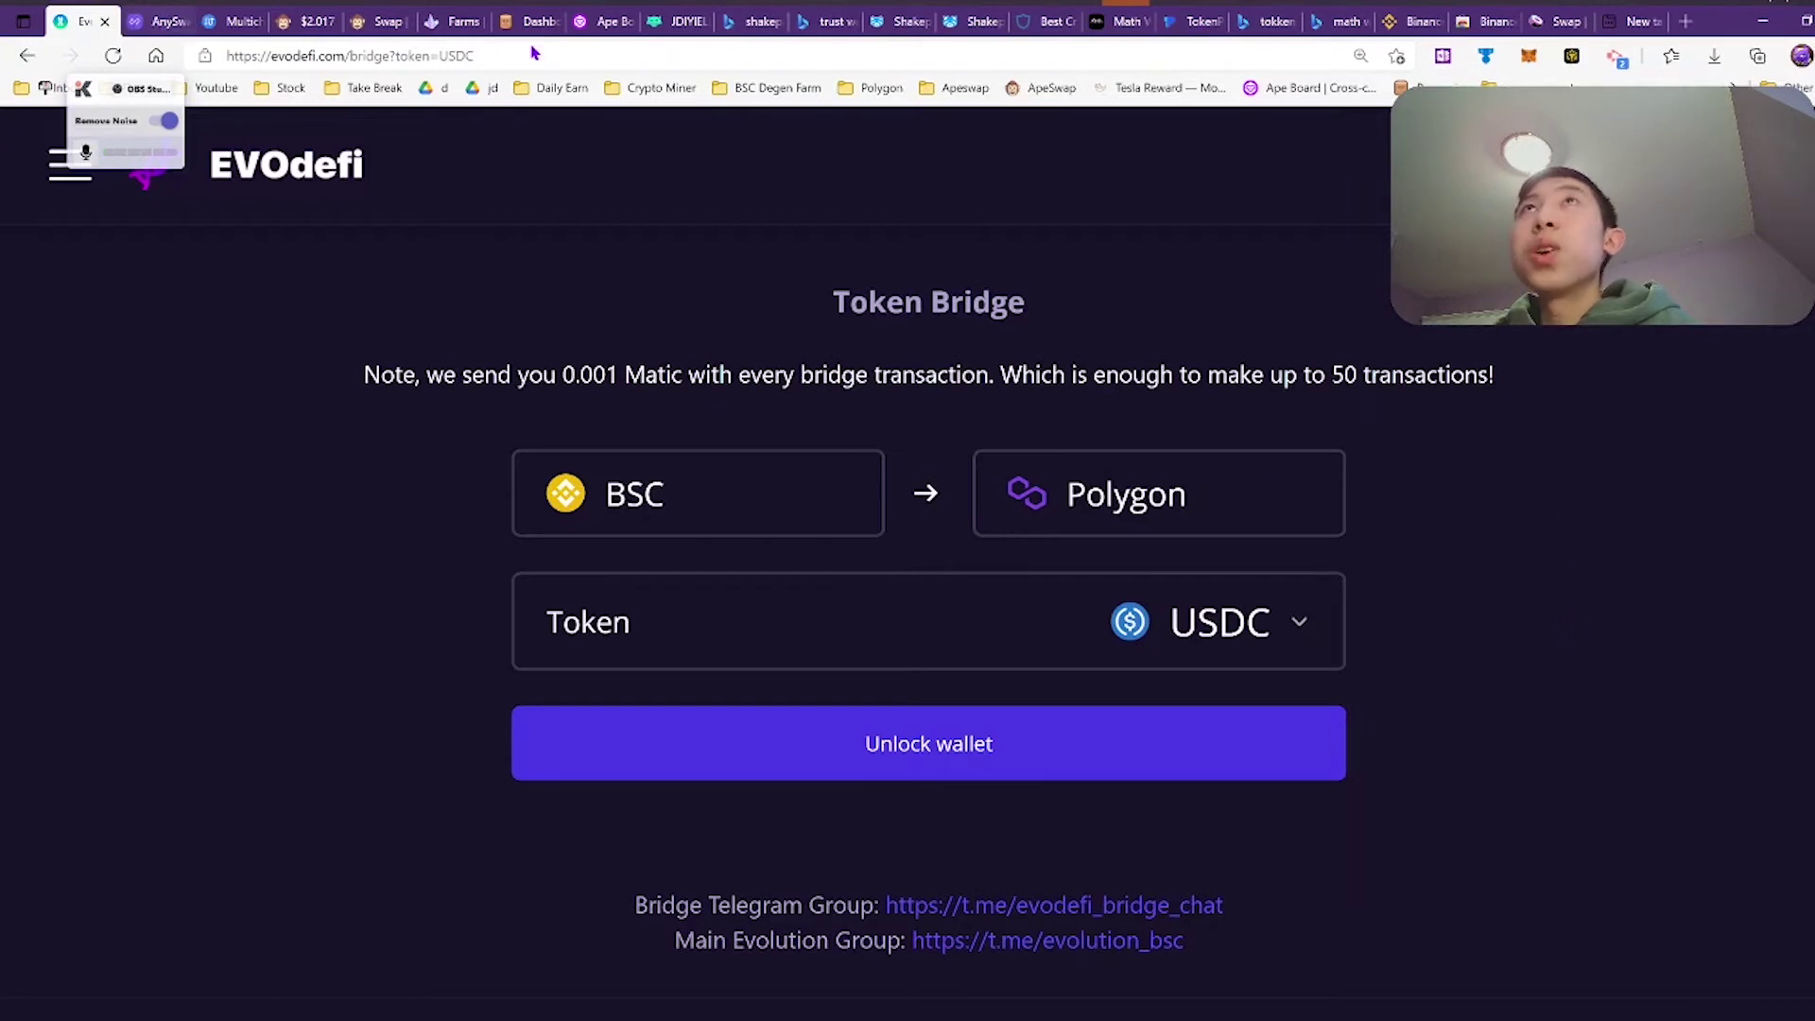
- Open the AnySwap dashboard and set its network to Matic
{"action": "left_click", "coordinate": [159, 20]}
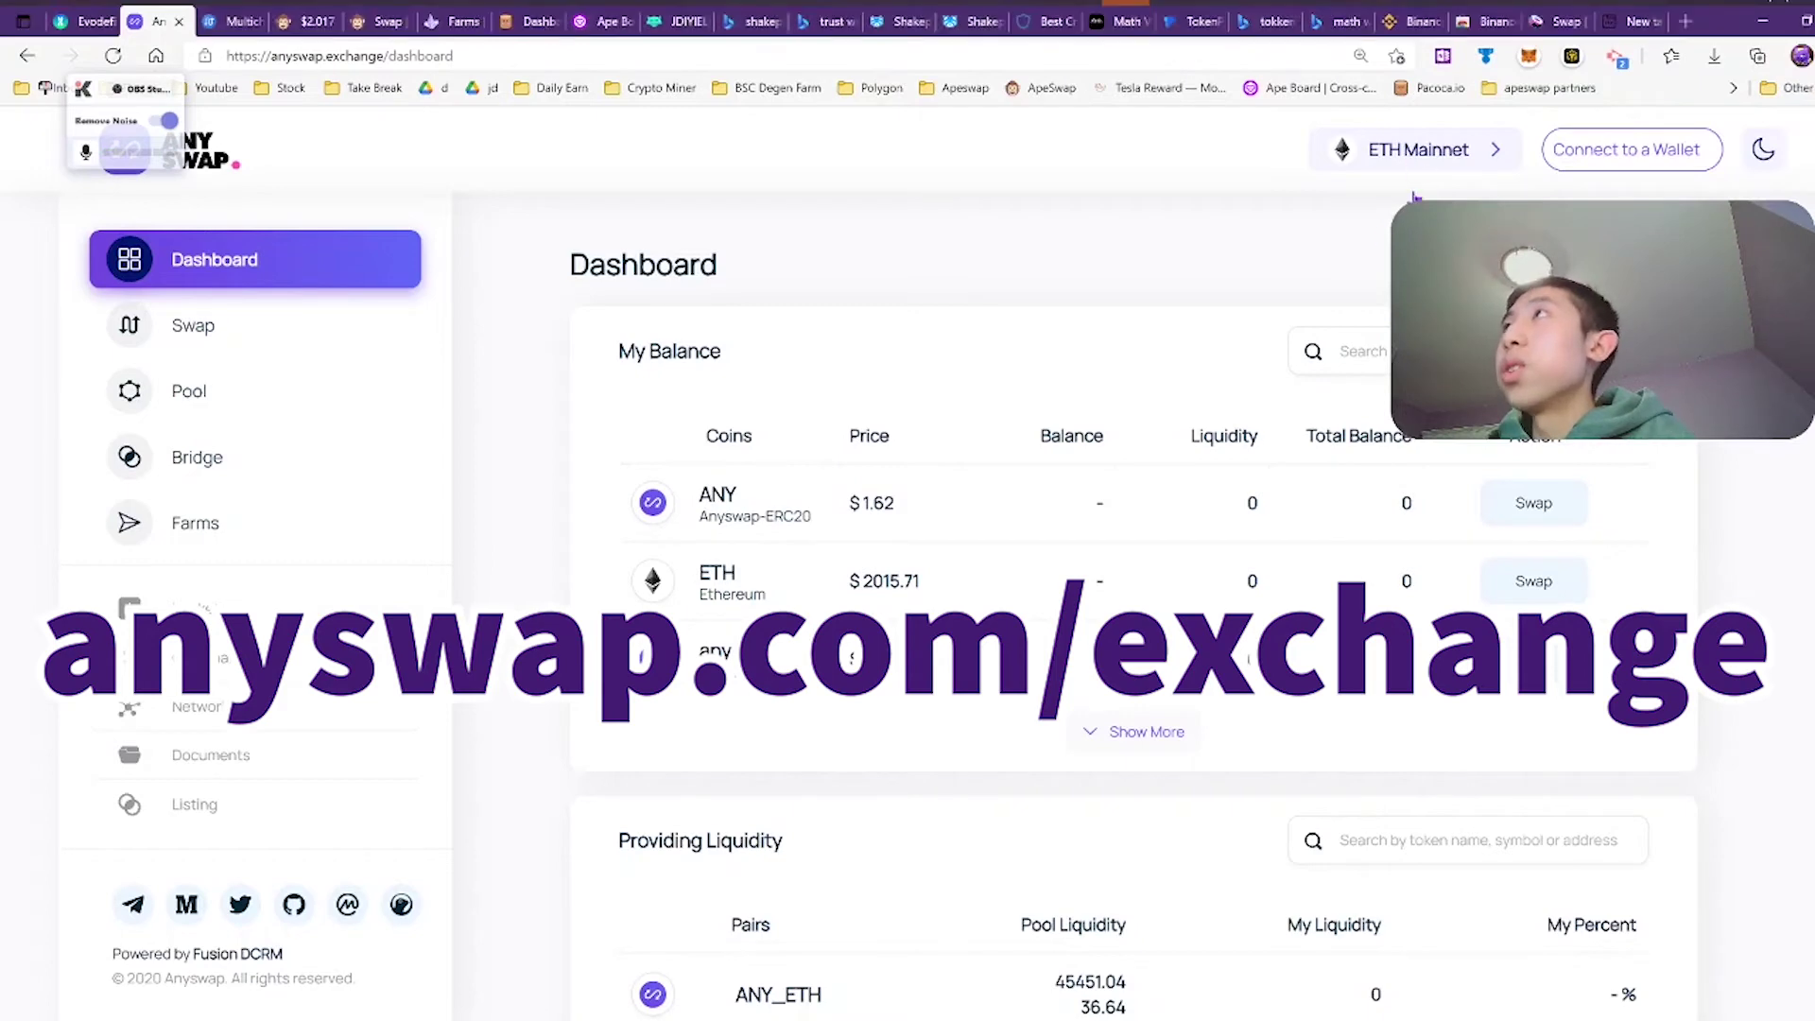
{"action": "left_click", "coordinate": [1415, 156]}
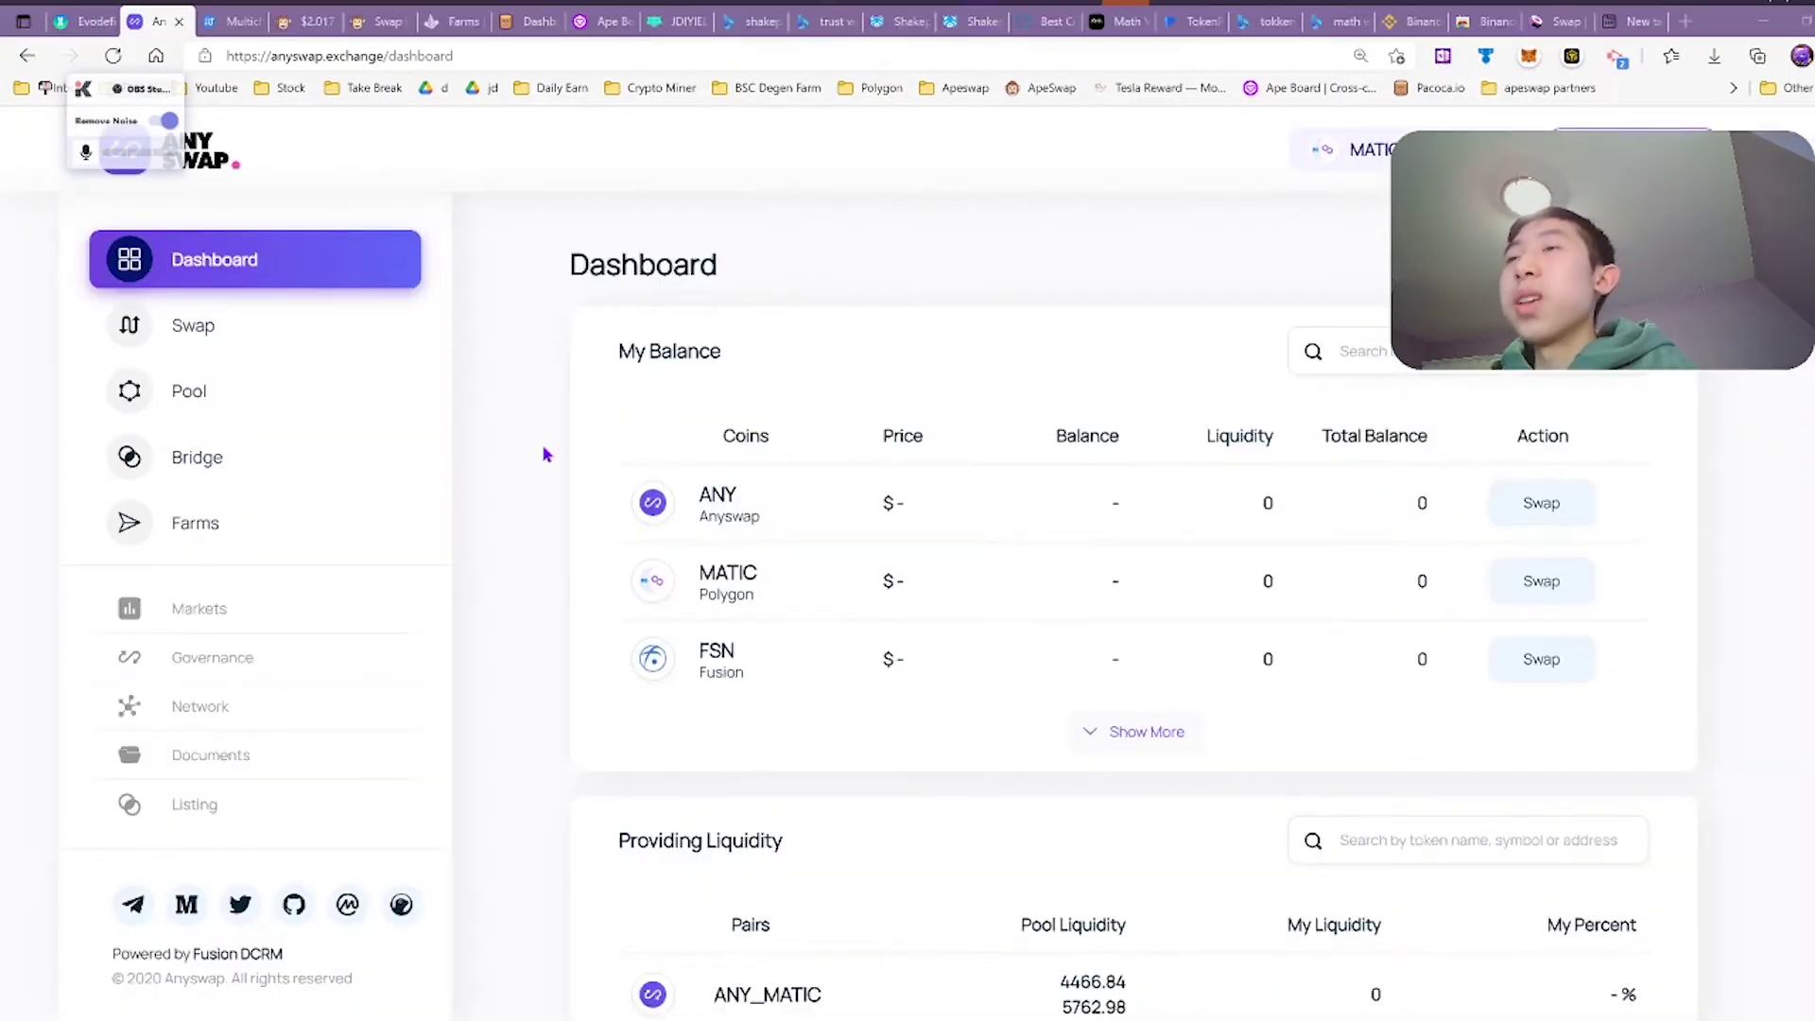
- Look through the Multichain, EVOdefi and AnySwap pages as options for bridging from BSC to Polygon
{"action": "left_click", "coordinate": [234, 21]}
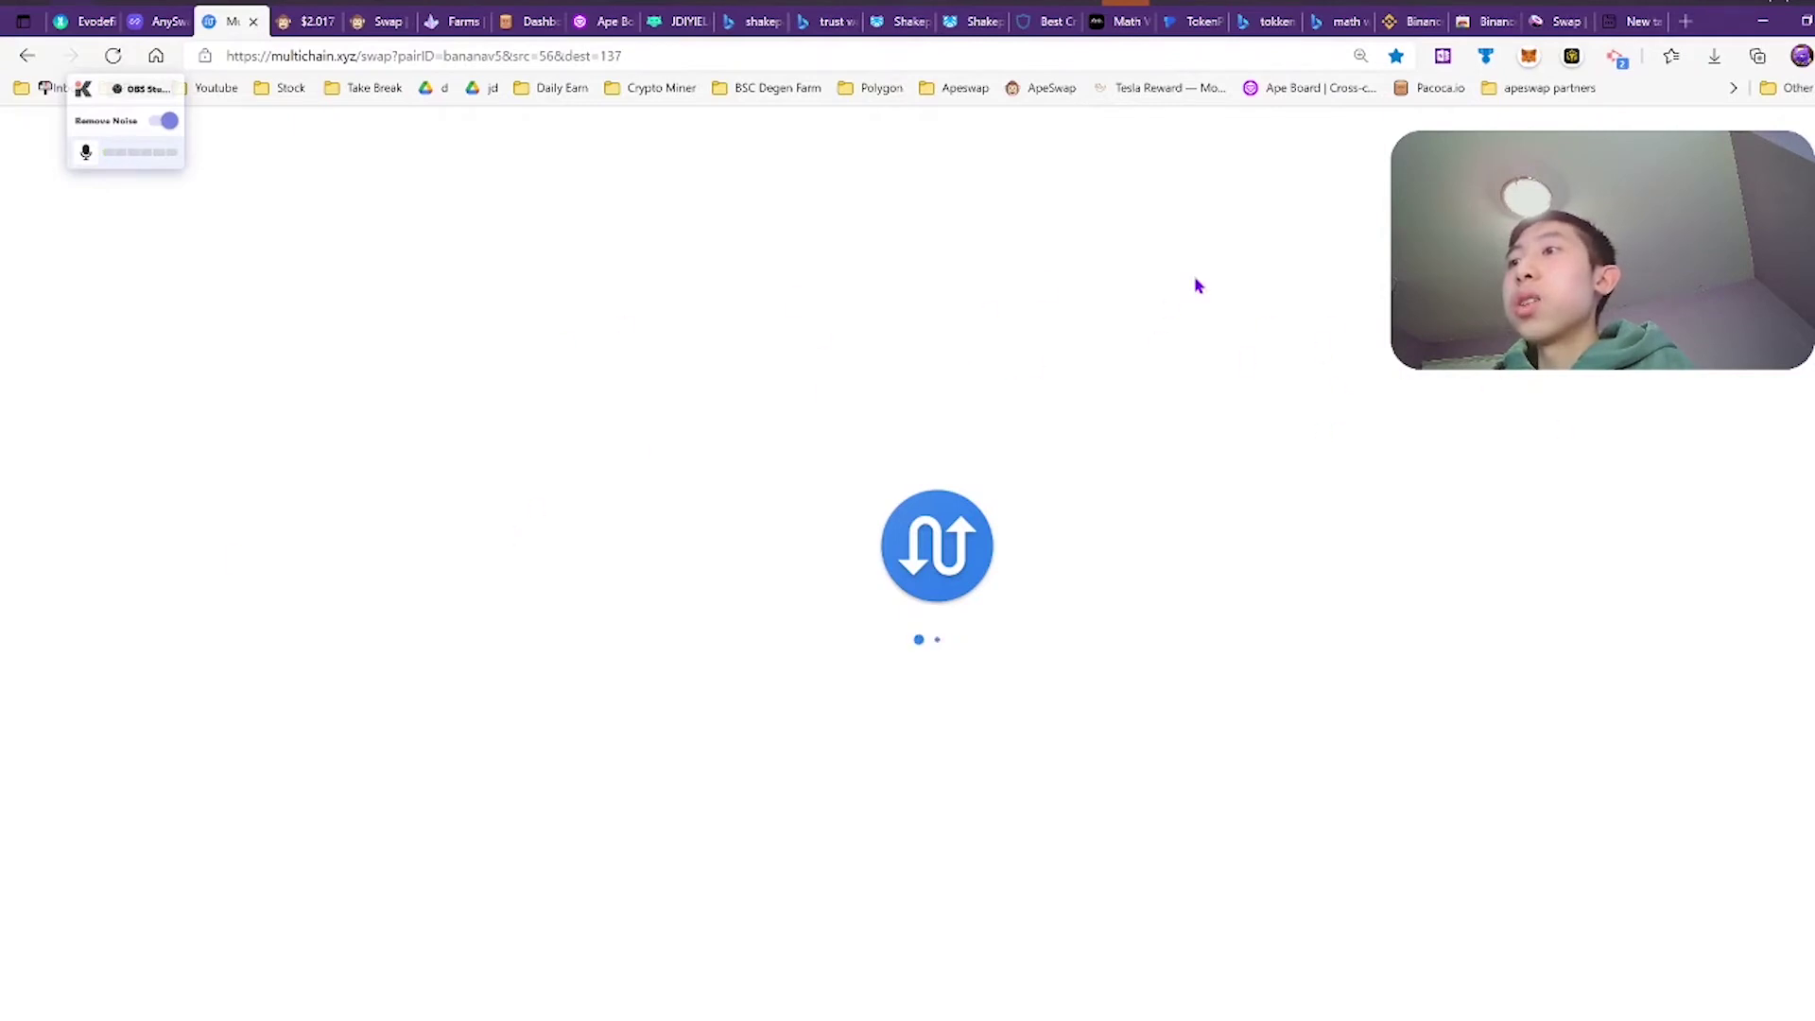
{"action": "left_click", "coordinate": [90, 20]}
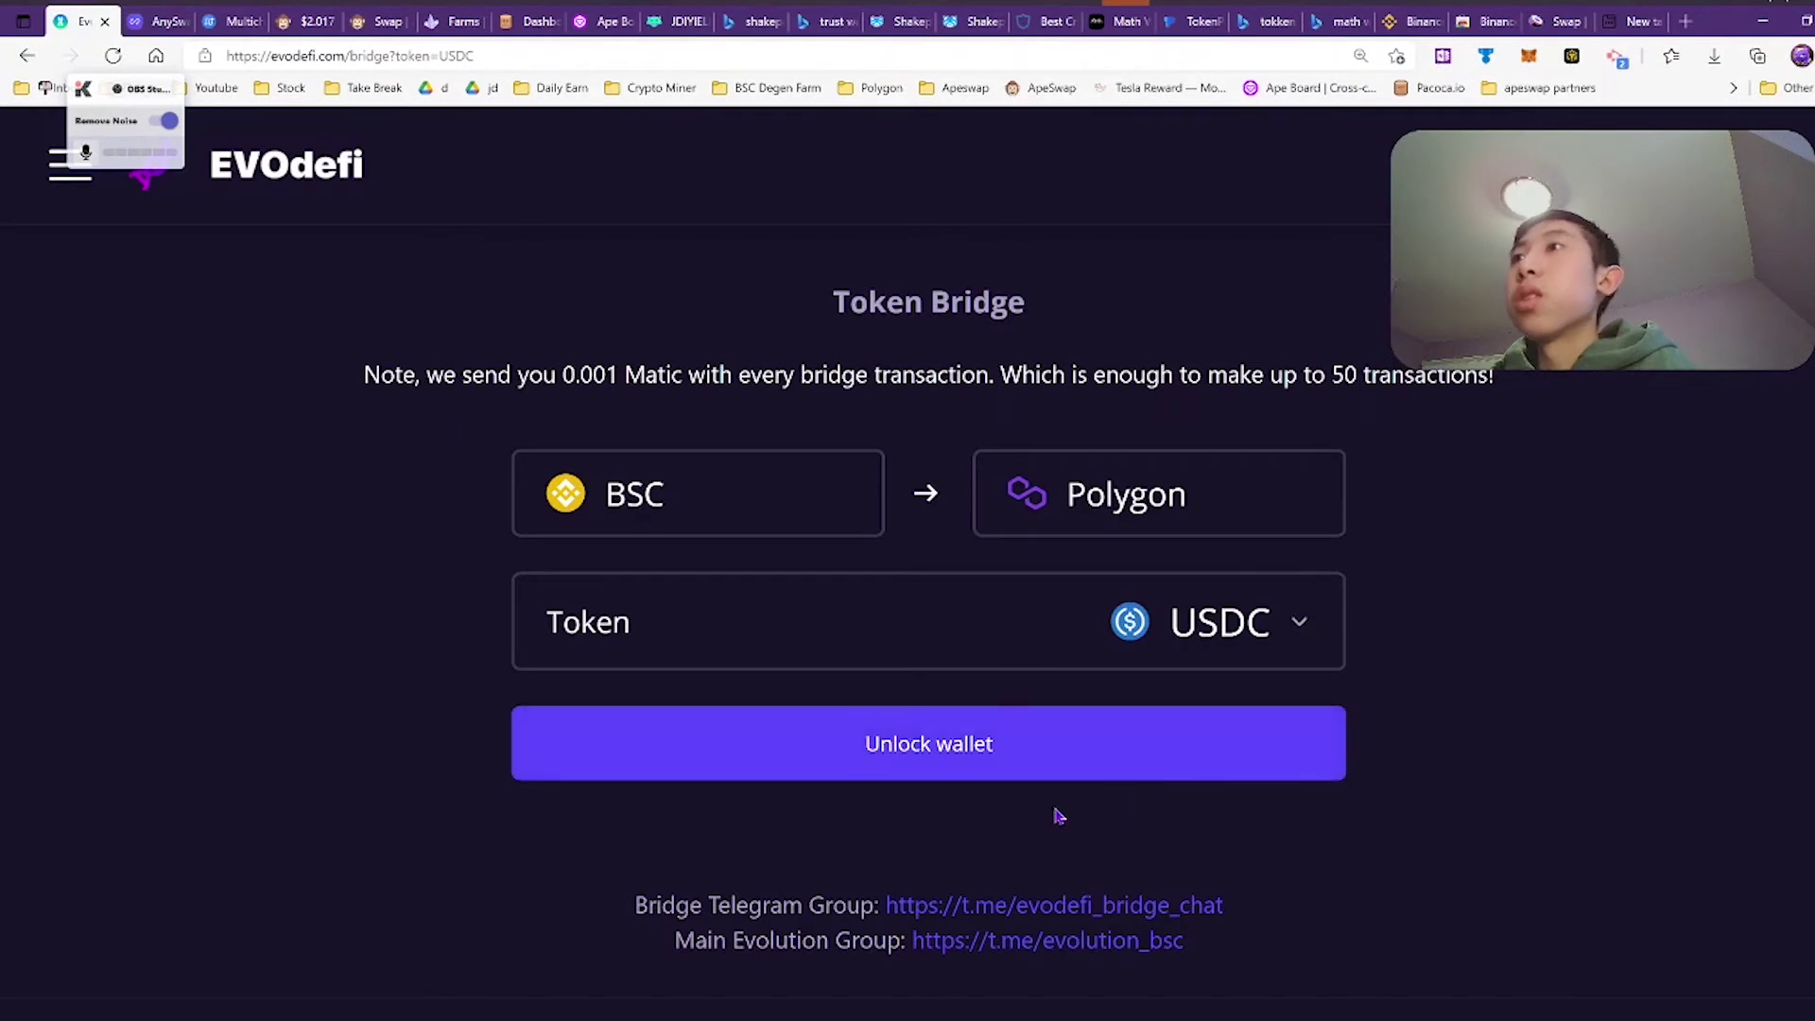
{"action": "left_click", "coordinate": [227, 21]}
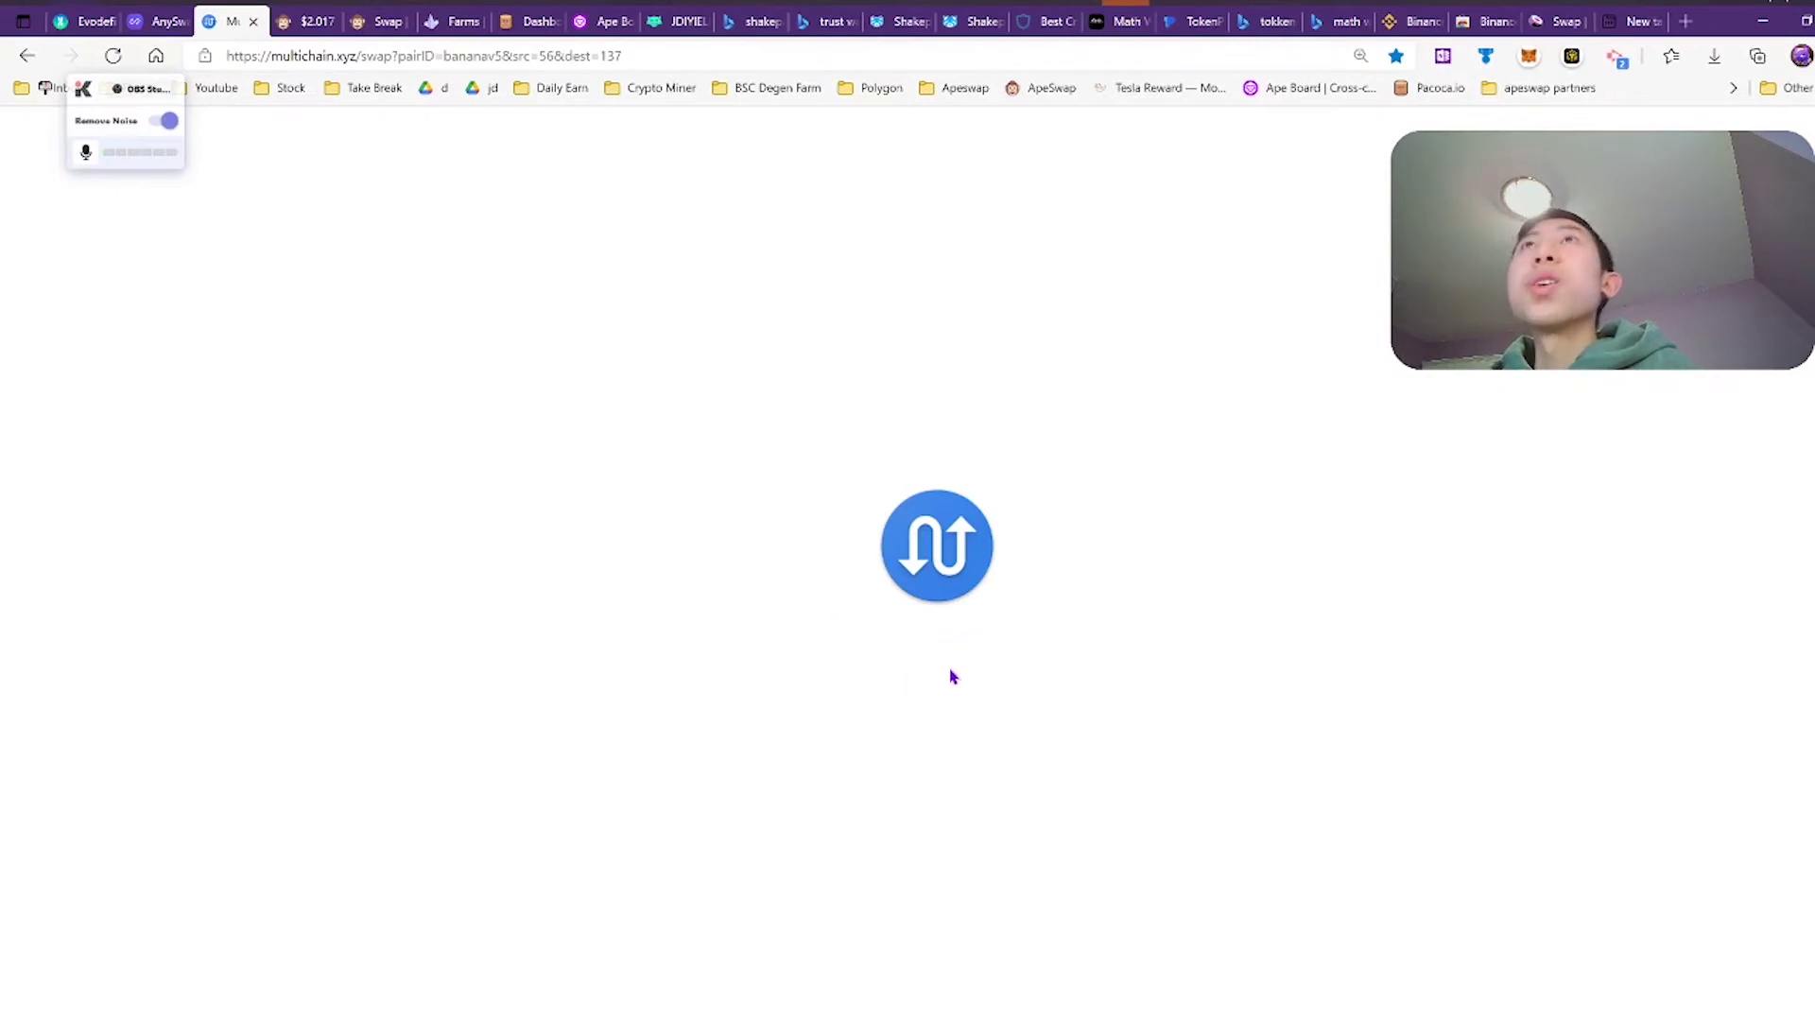
{"action": "left_click", "coordinate": [162, 20]}
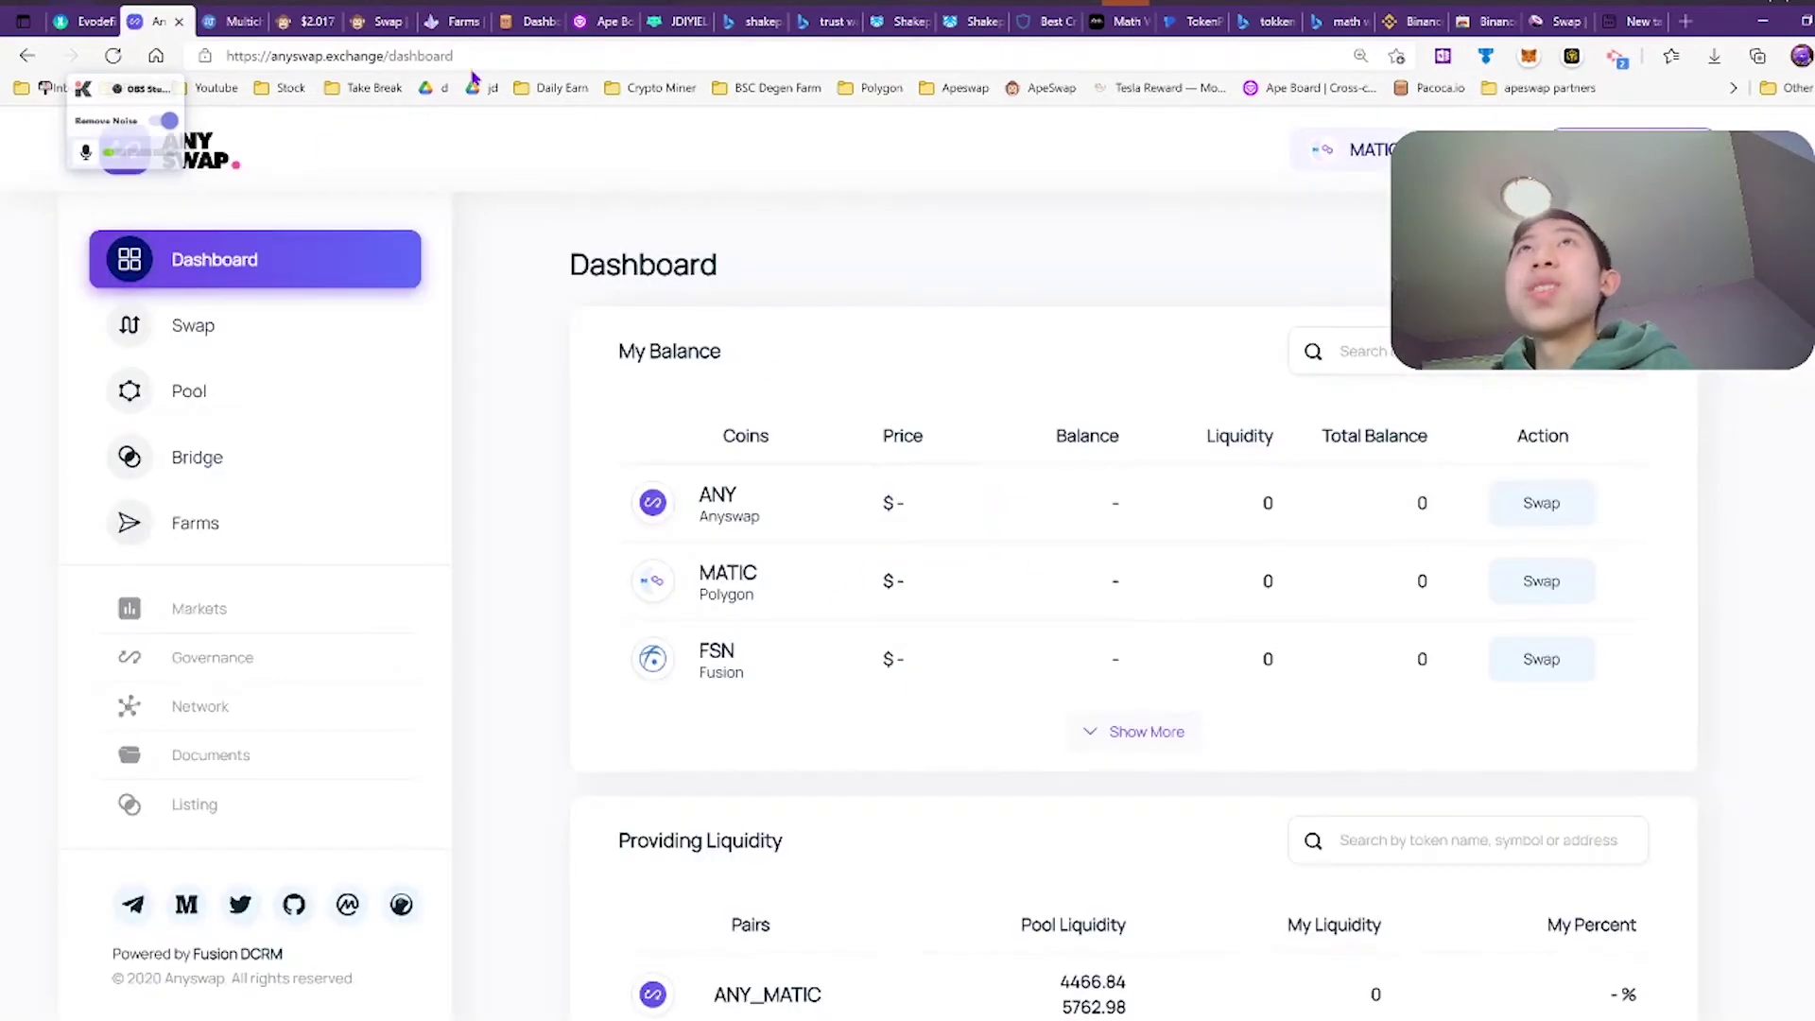
{"action": "left_click", "coordinate": [81, 21]}
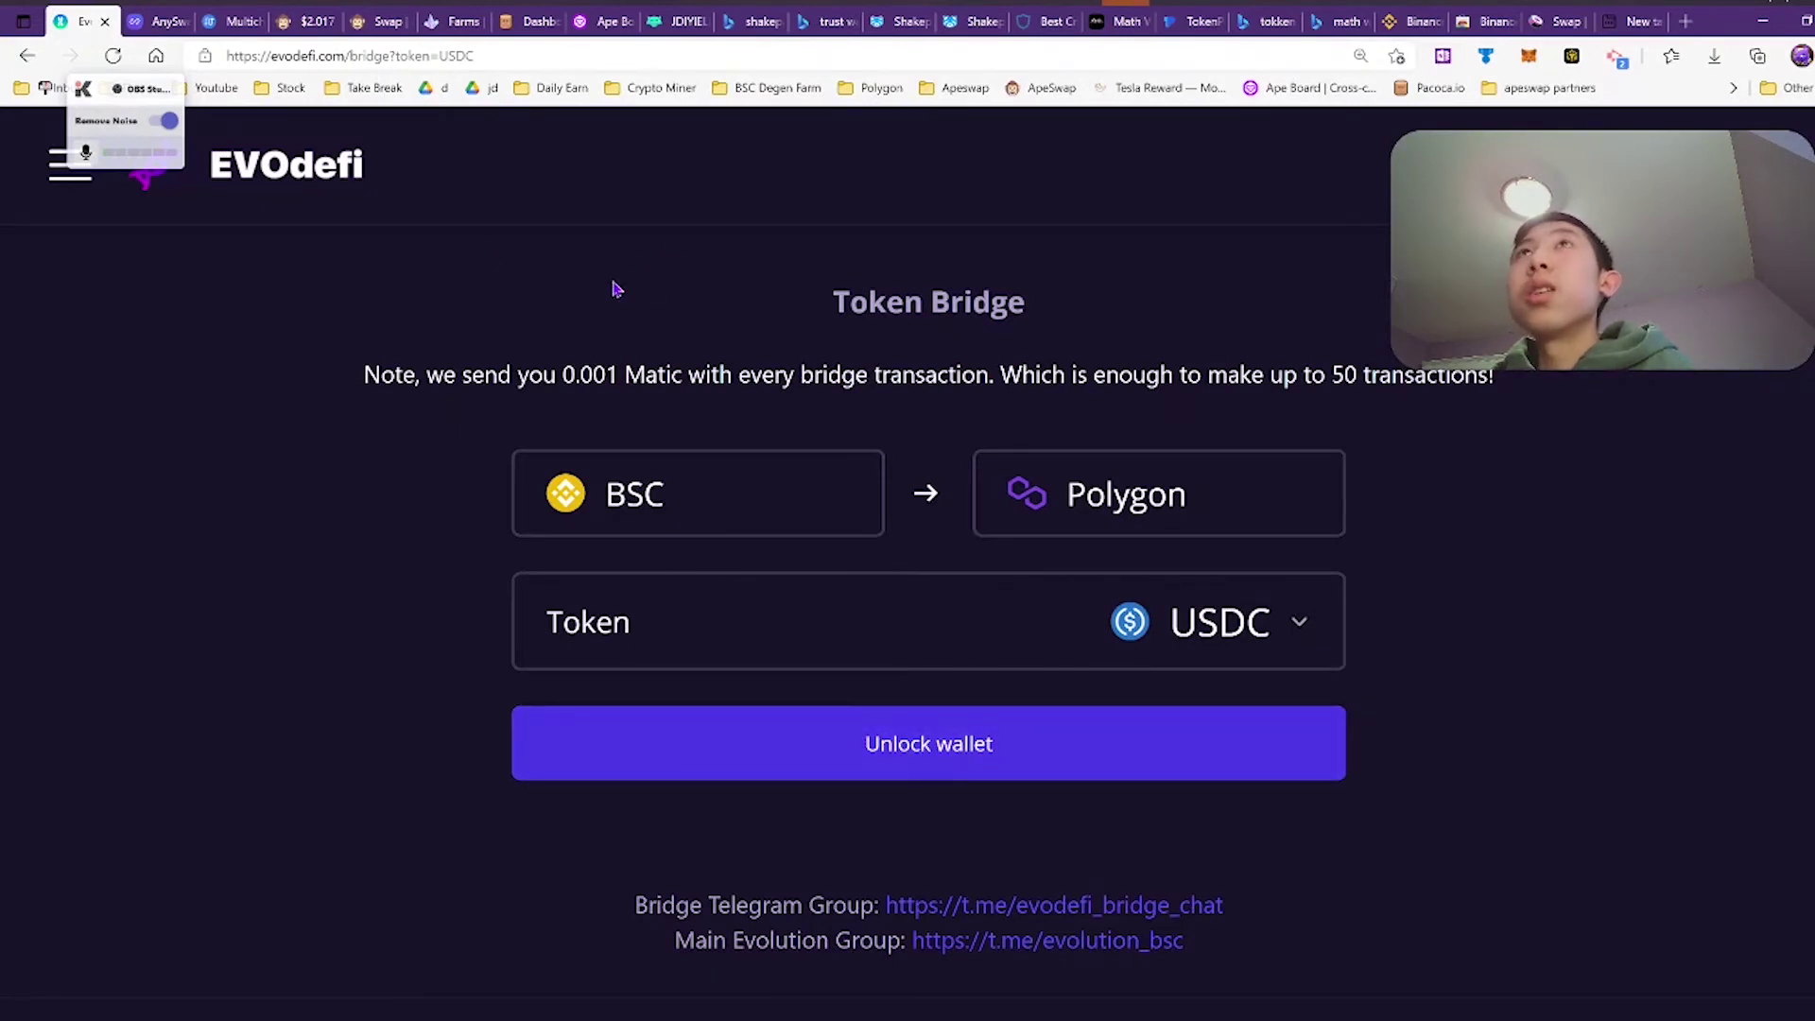
- On AnySwap's Bridge page, search the deposit tokens for "ban" and select BANANA
{"action": "left_click", "coordinate": [159, 21]}
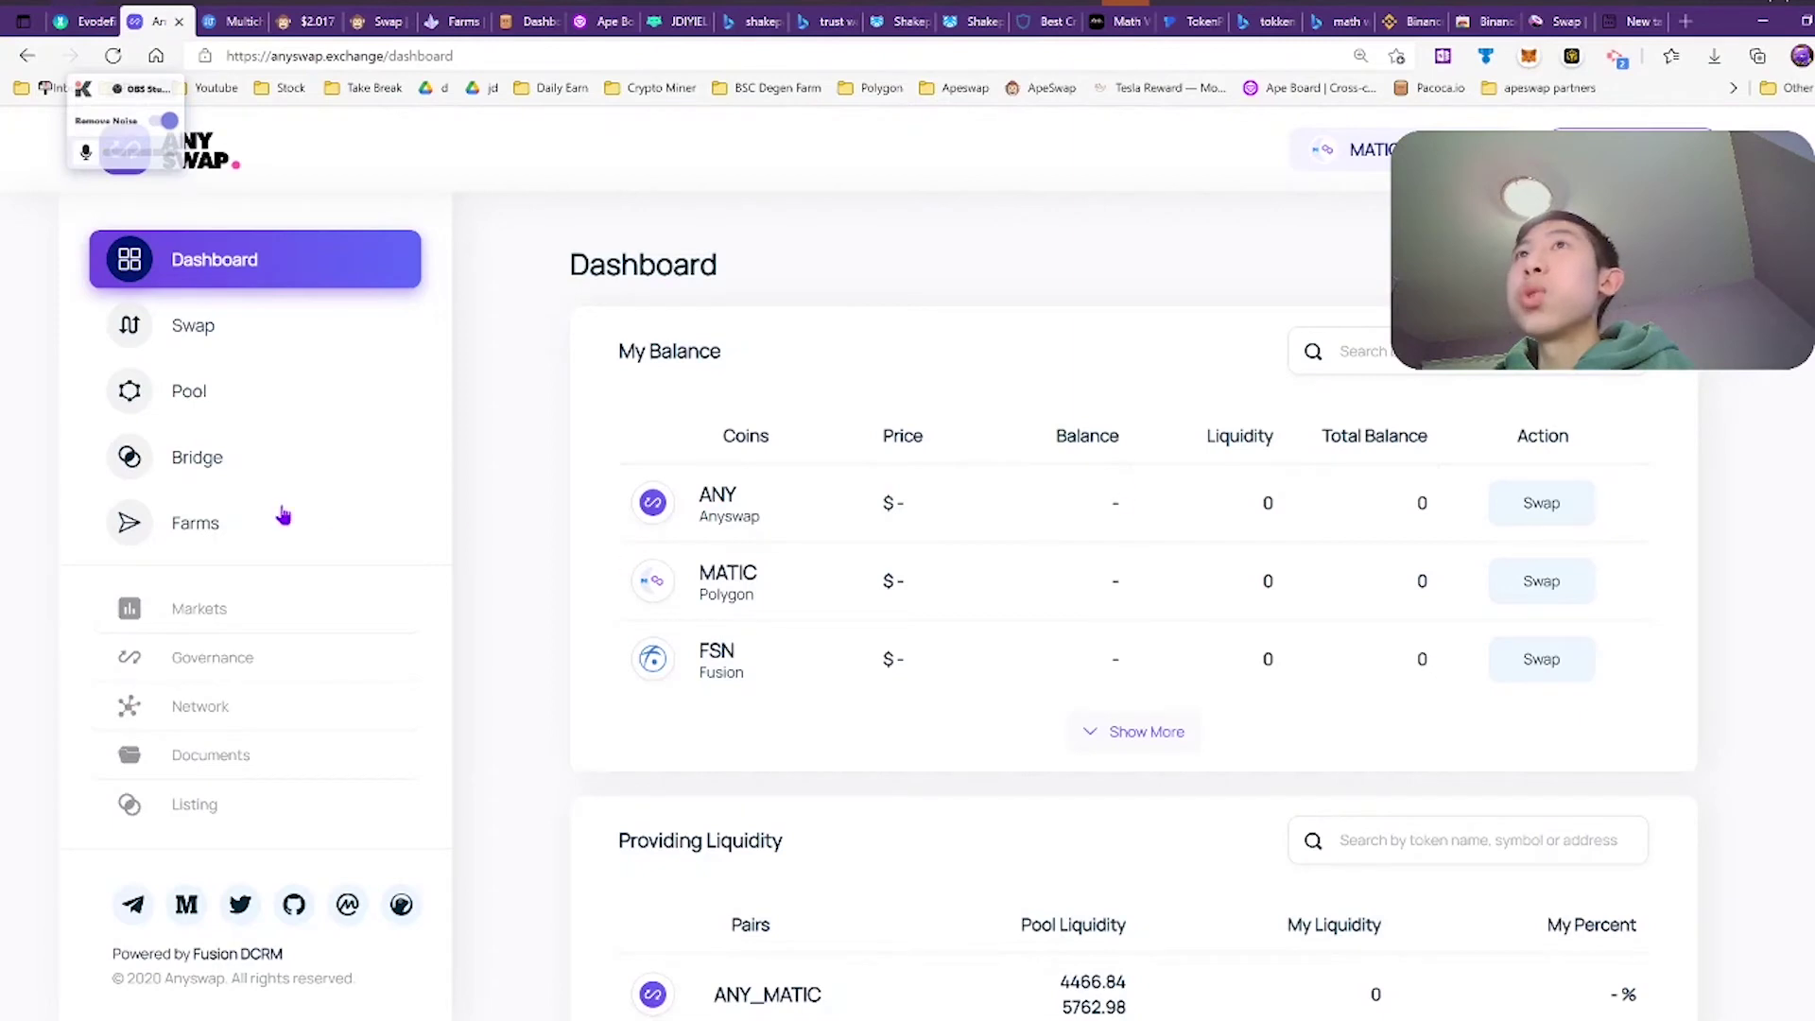
{"action": "left_click", "coordinate": [225, 535]}
{"action": "left_click", "coordinate": [217, 458]}
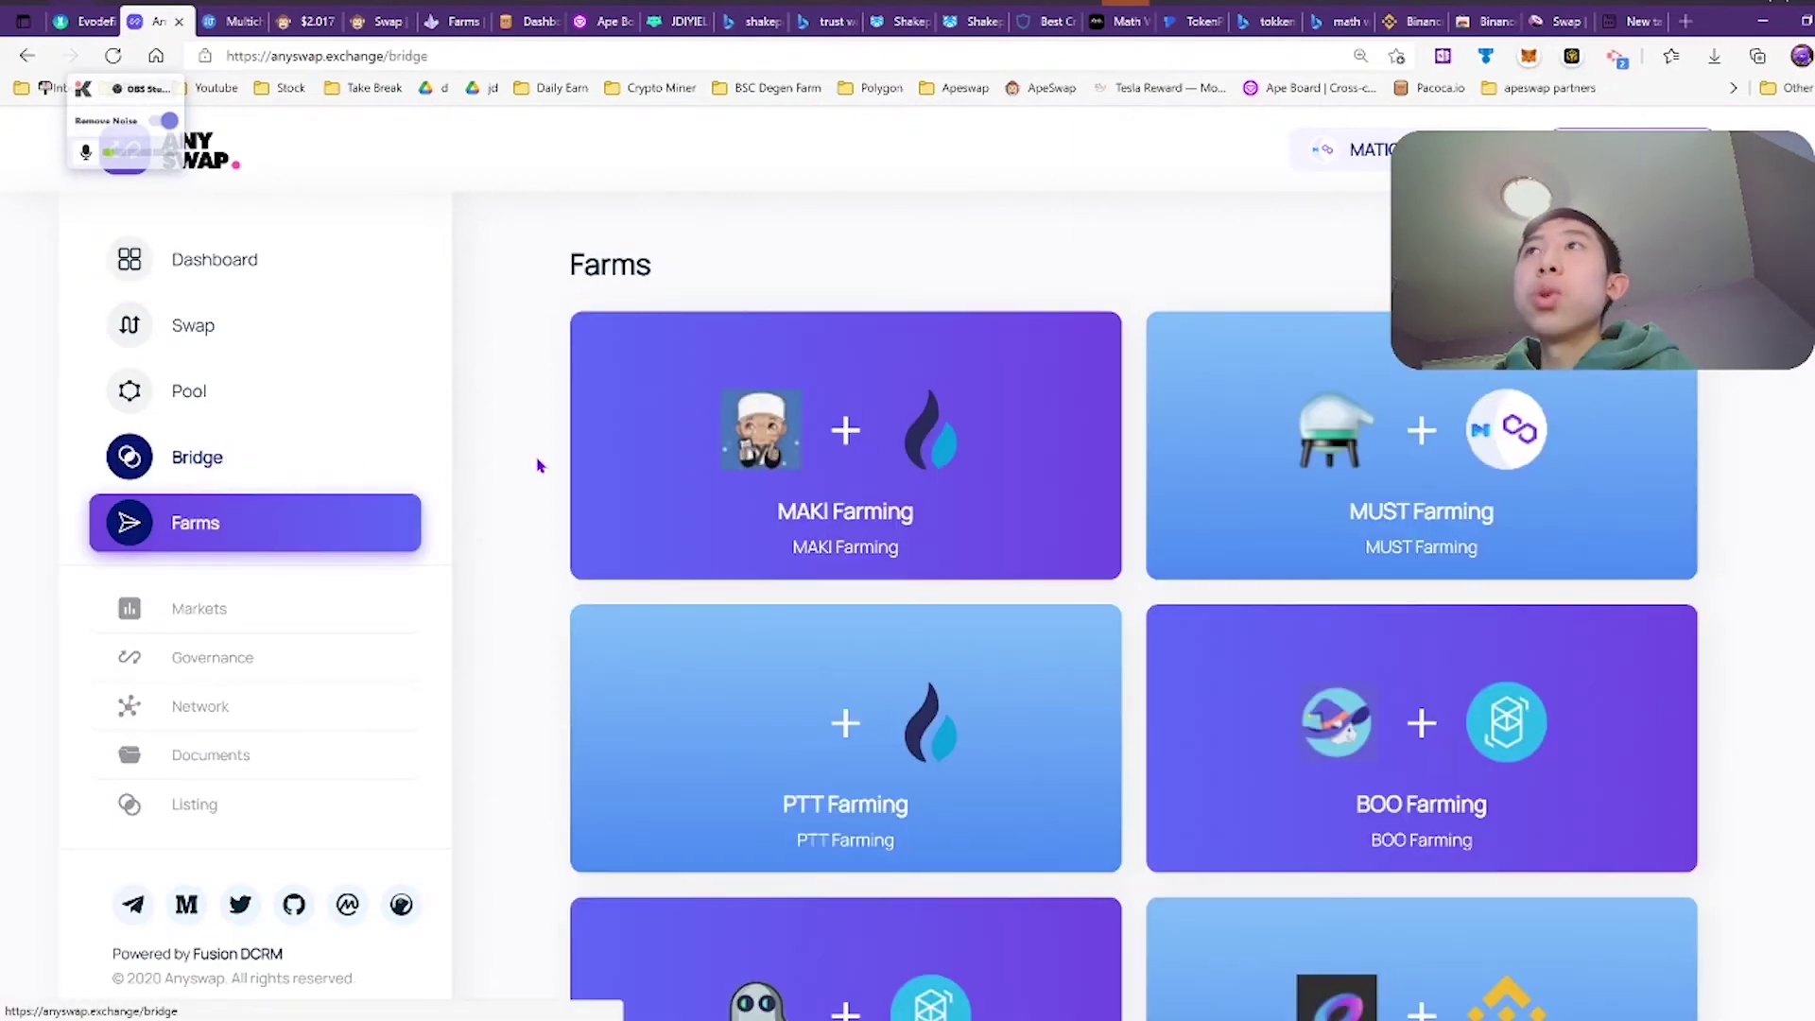
{"action": "left_click", "coordinate": [1327, 417]}
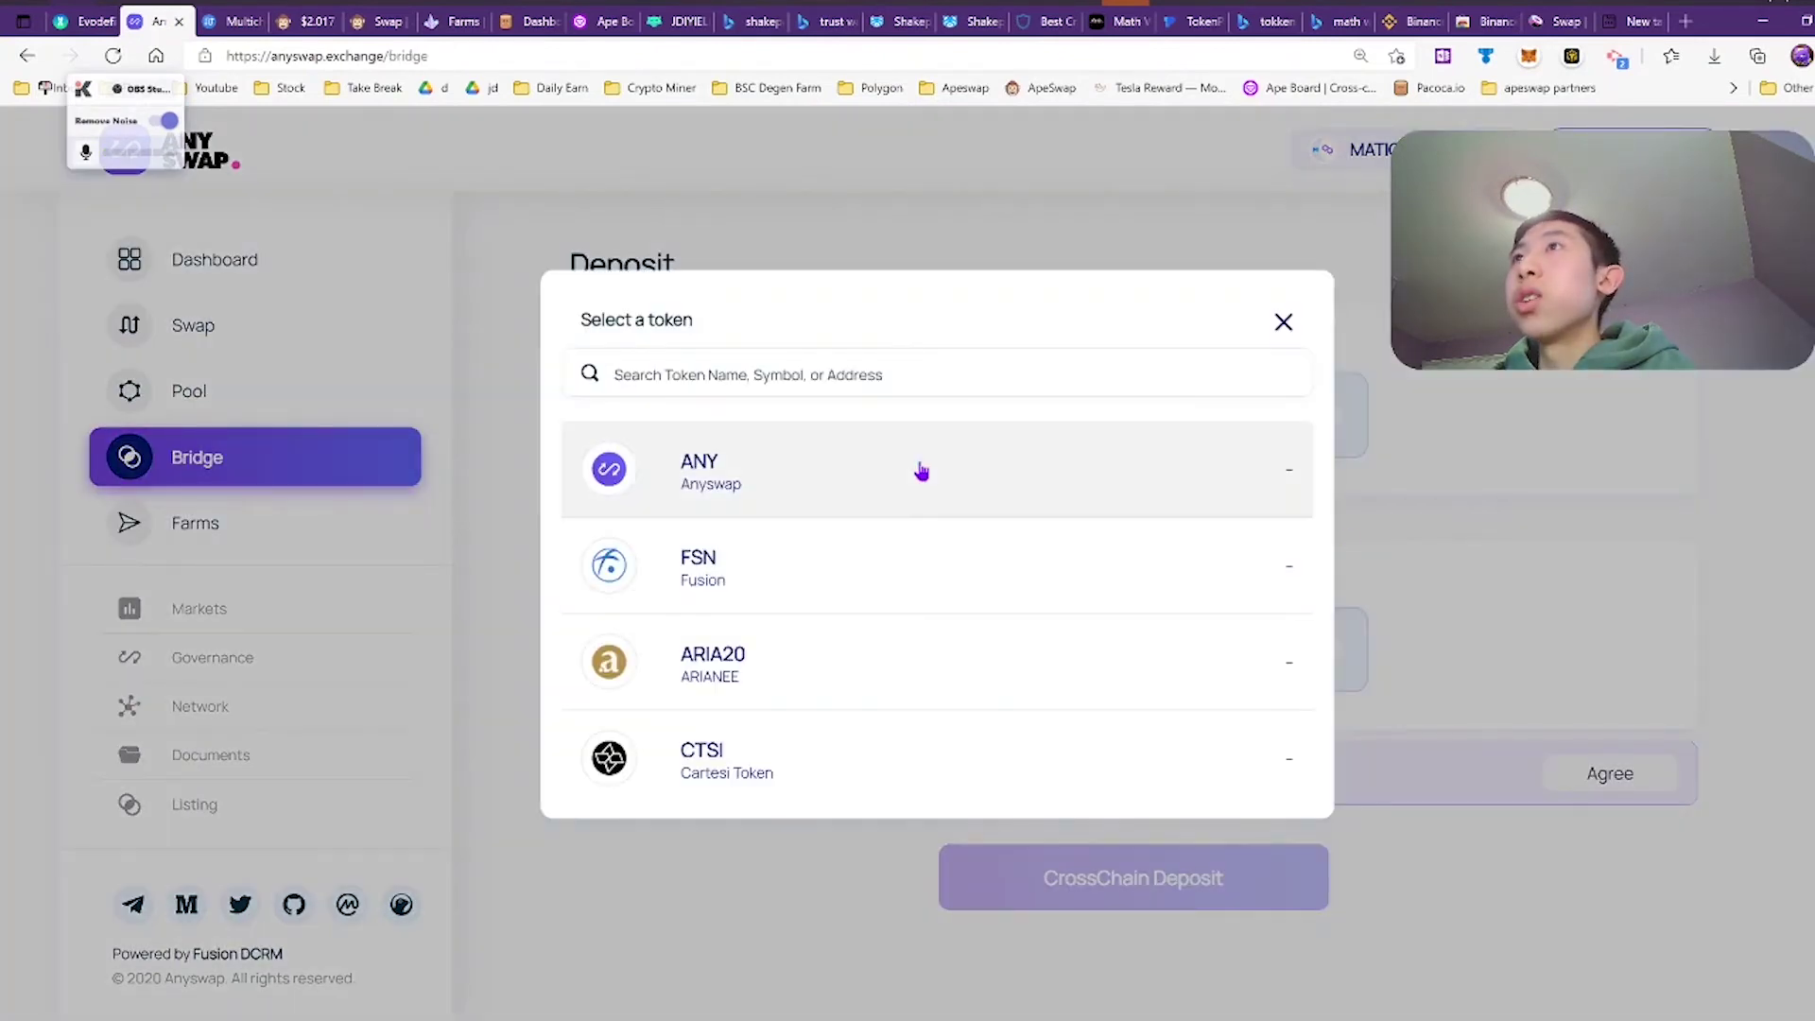
{"action": "scroll", "coordinate": [1044, 618], "scroll_direction": "down", "scroll_amount": 1}
{"action": "scroll", "coordinate": [1044, 619], "scroll_direction": "down", "scroll_amount": 2}
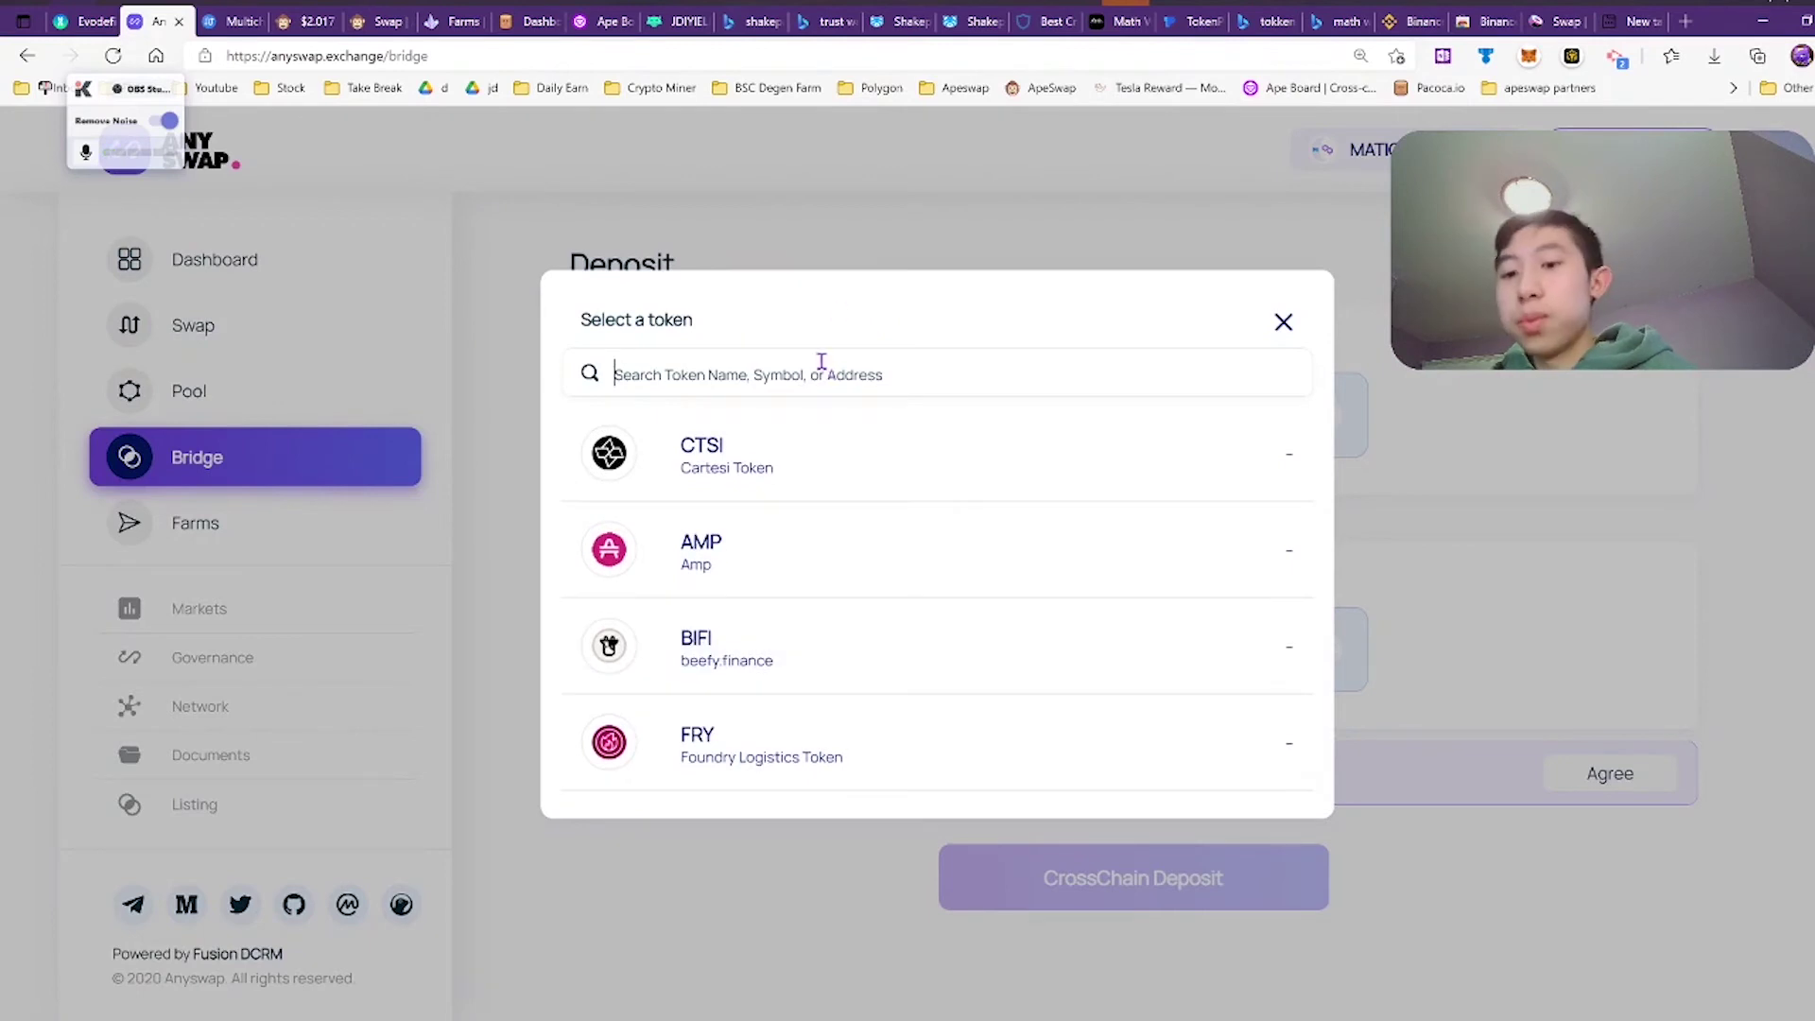
{"action": "type", "text": "ban"}
{"action": "left_click", "coordinate": [811, 465]}
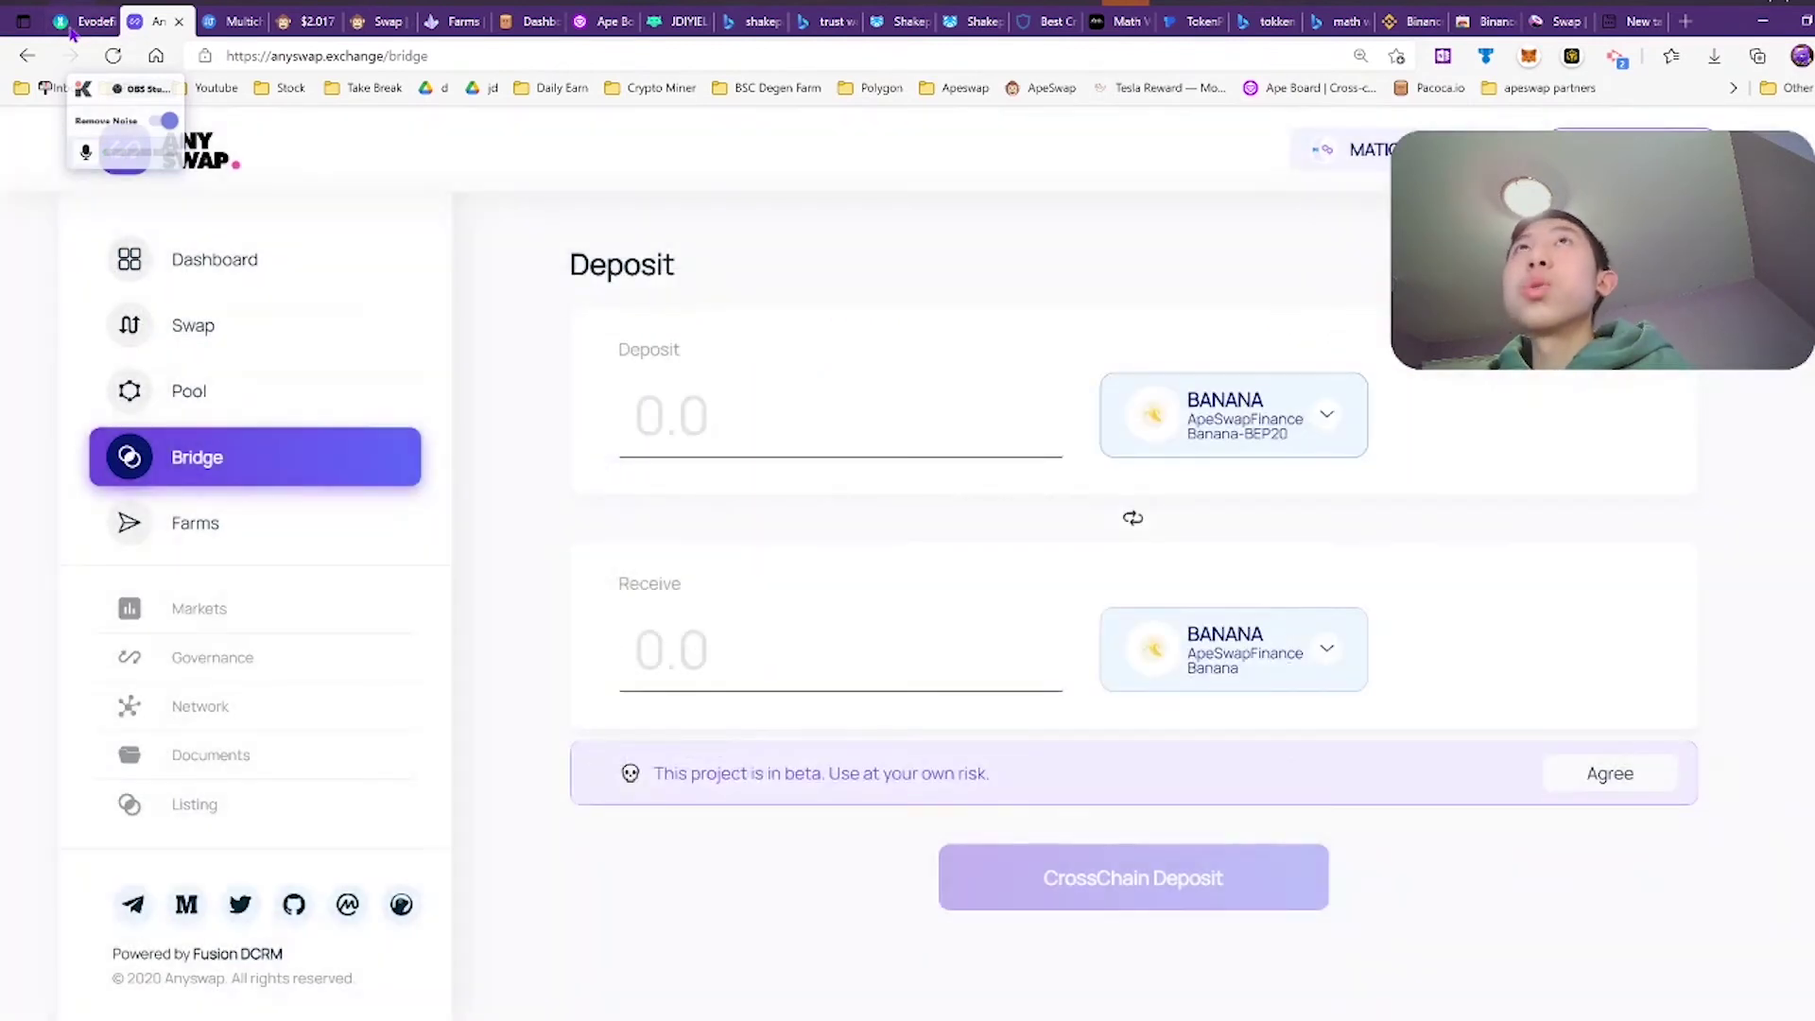
- Compare the tokens offered by the EVOdefi bridge and the AnySwap bridge, closing each token list without changing the selection
{"action": "left_click", "coordinate": [70, 31]}
{"action": "left_click", "coordinate": [1300, 624]}
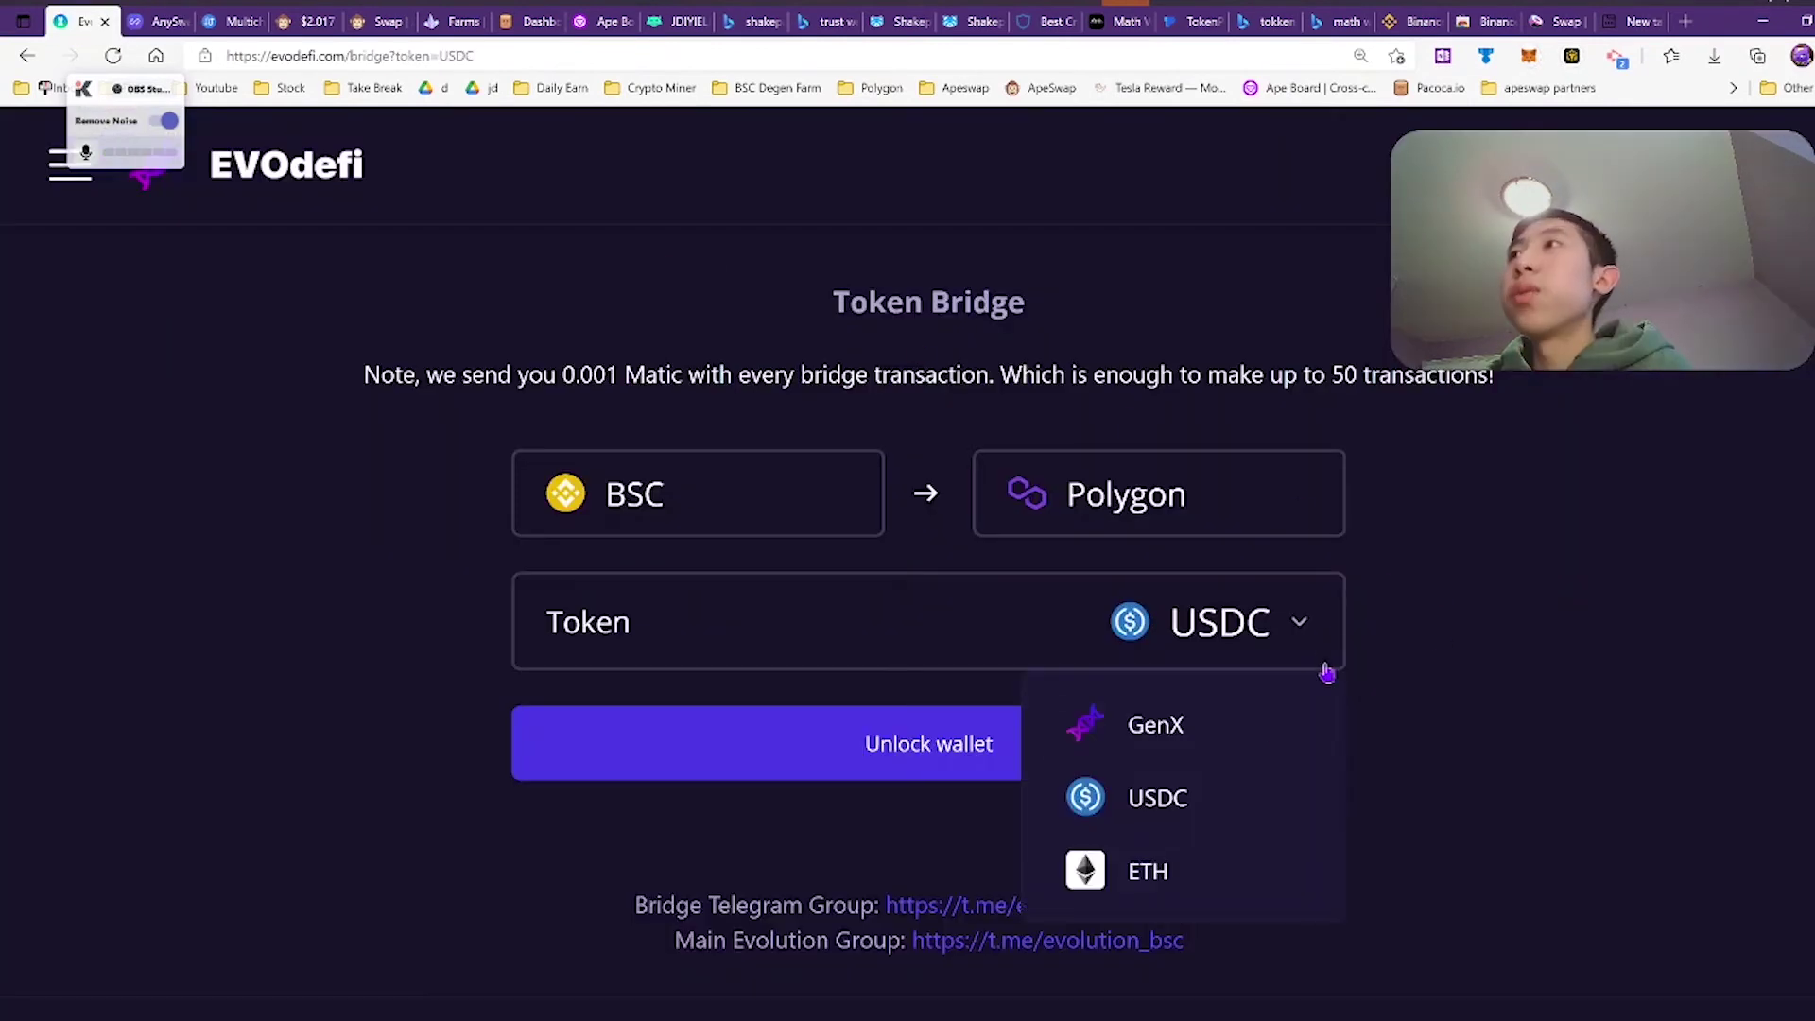
{"action": "left_click", "coordinate": [172, 24]}
{"action": "left_click", "coordinate": [1315, 410]}
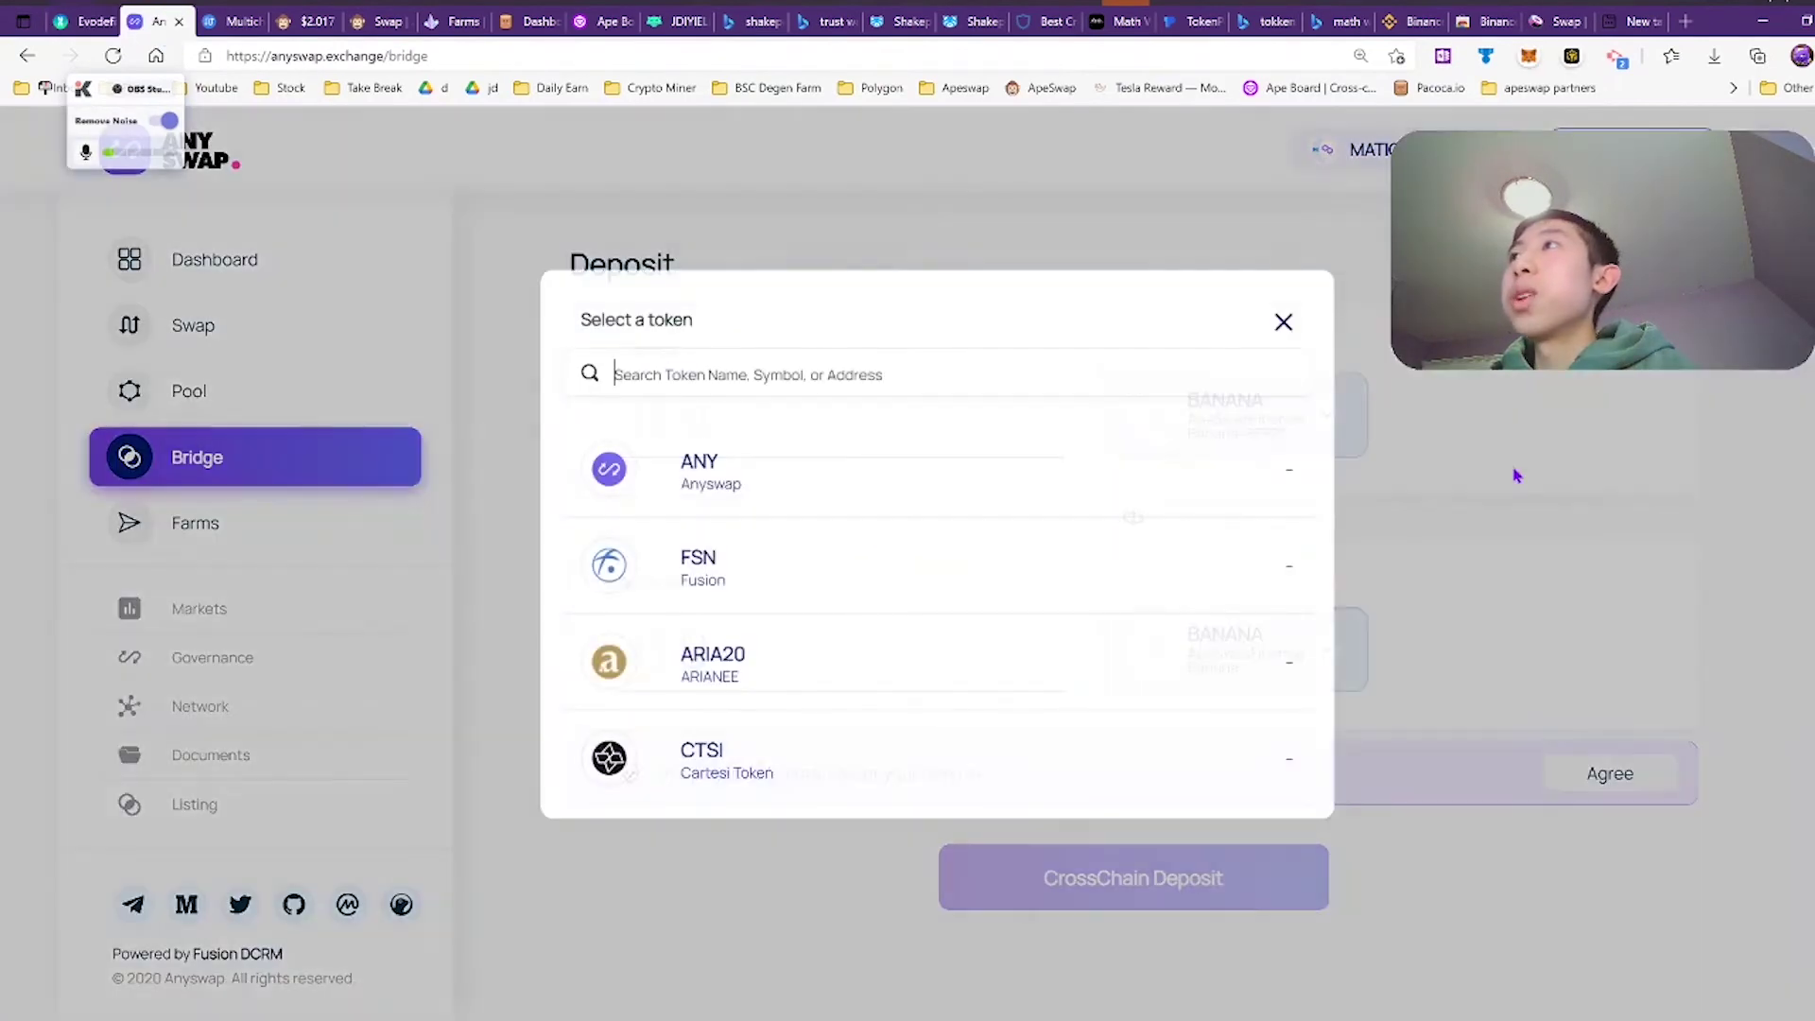
{"action": "left_click", "coordinate": [1283, 324]}
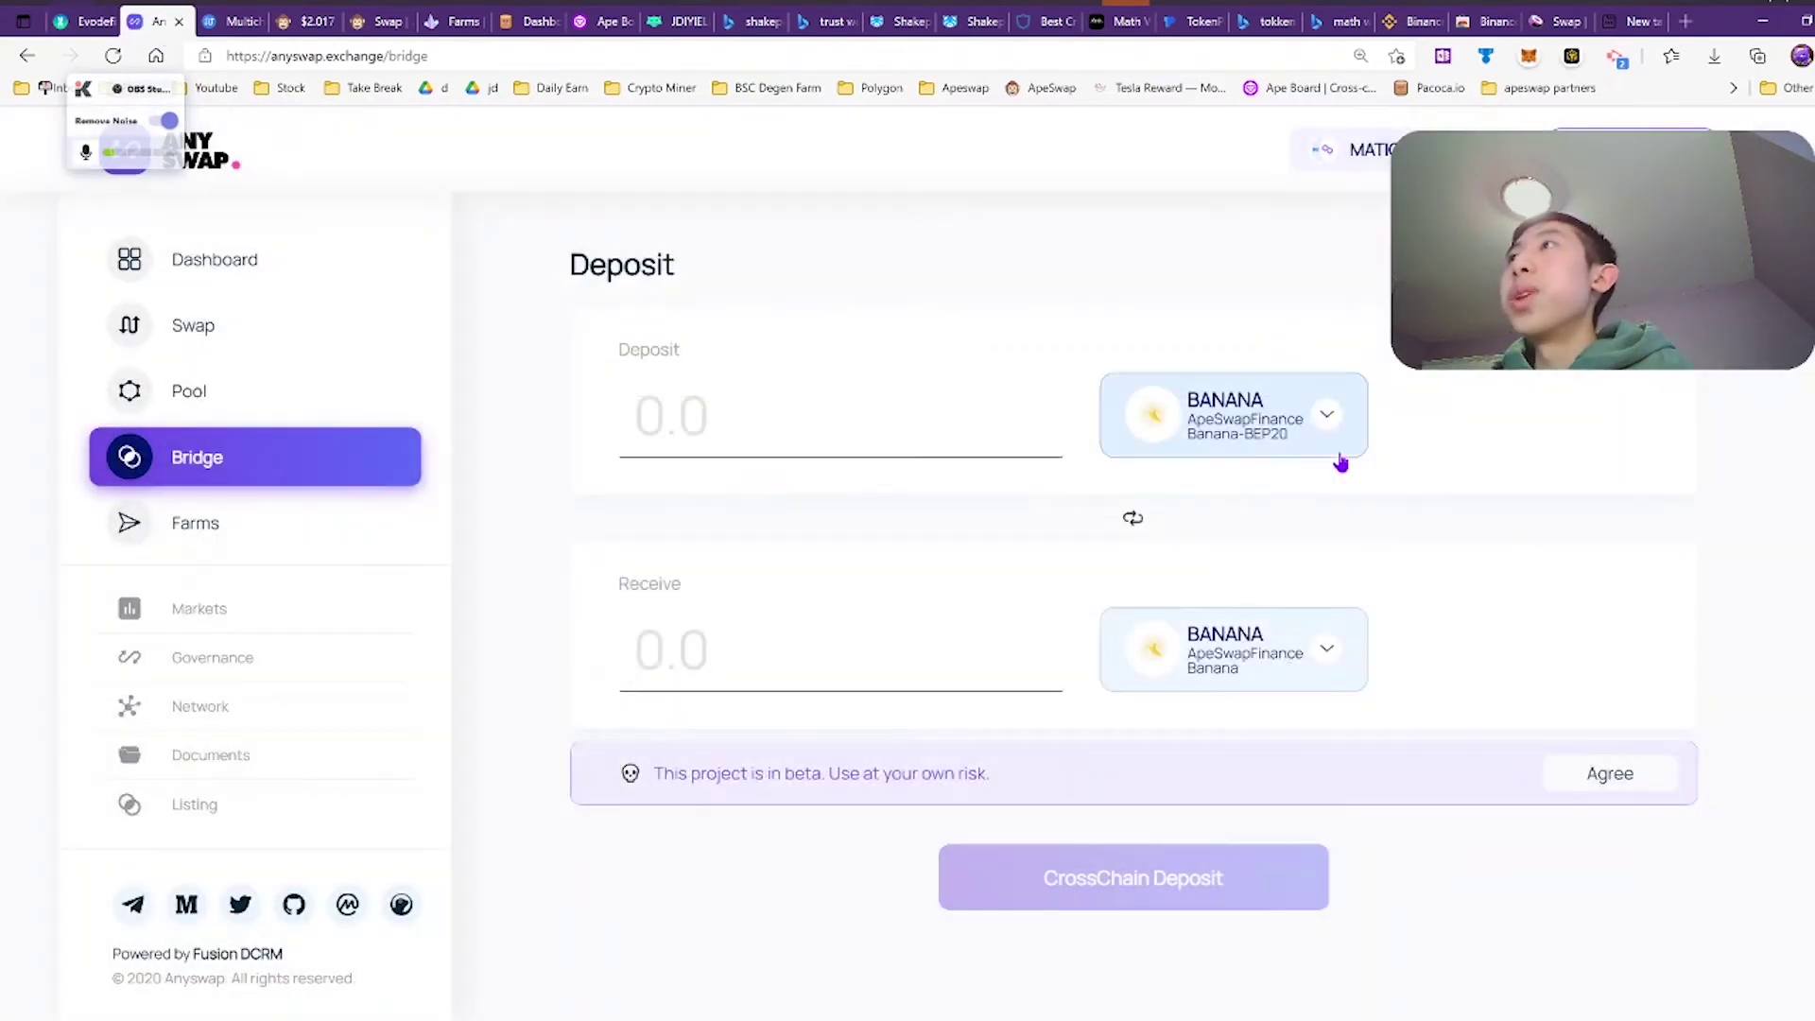
{"action": "left_click", "coordinate": [1305, 406]}
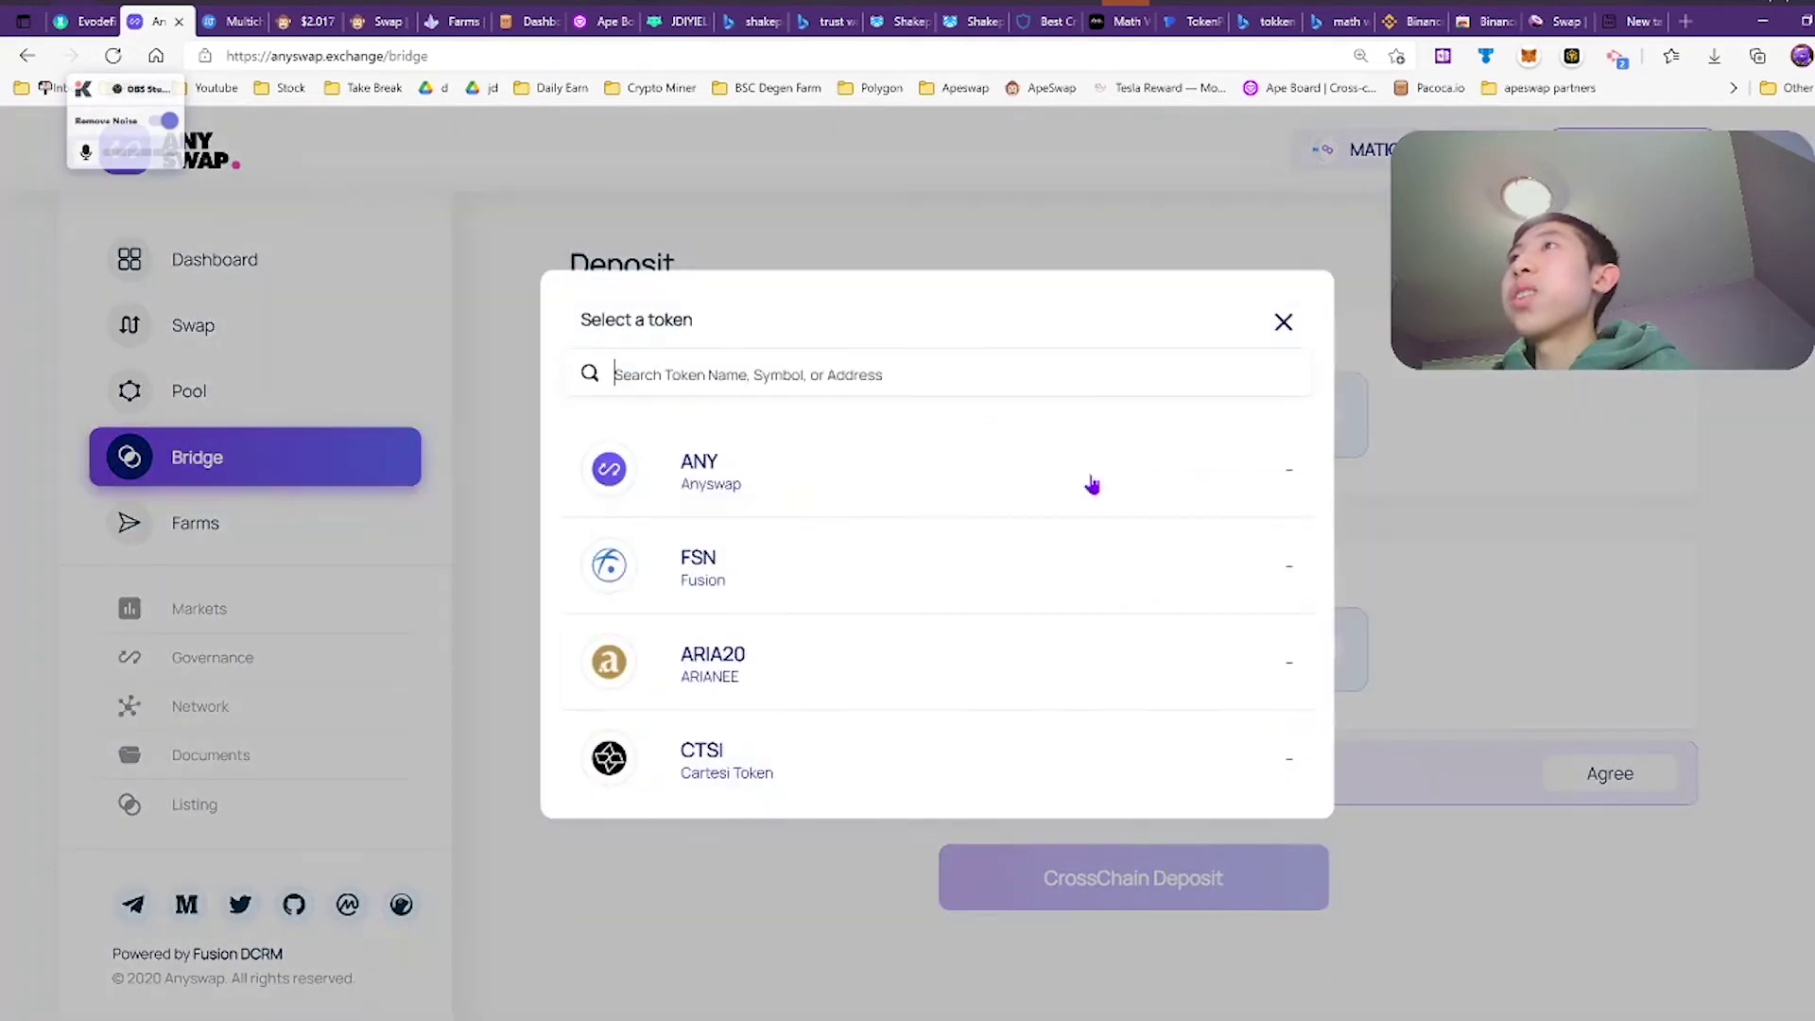
{"action": "scroll", "coordinate": [1092, 485], "scroll_direction": "down", "scroll_amount": 5}
{"action": "left_click", "coordinate": [1450, 535]}
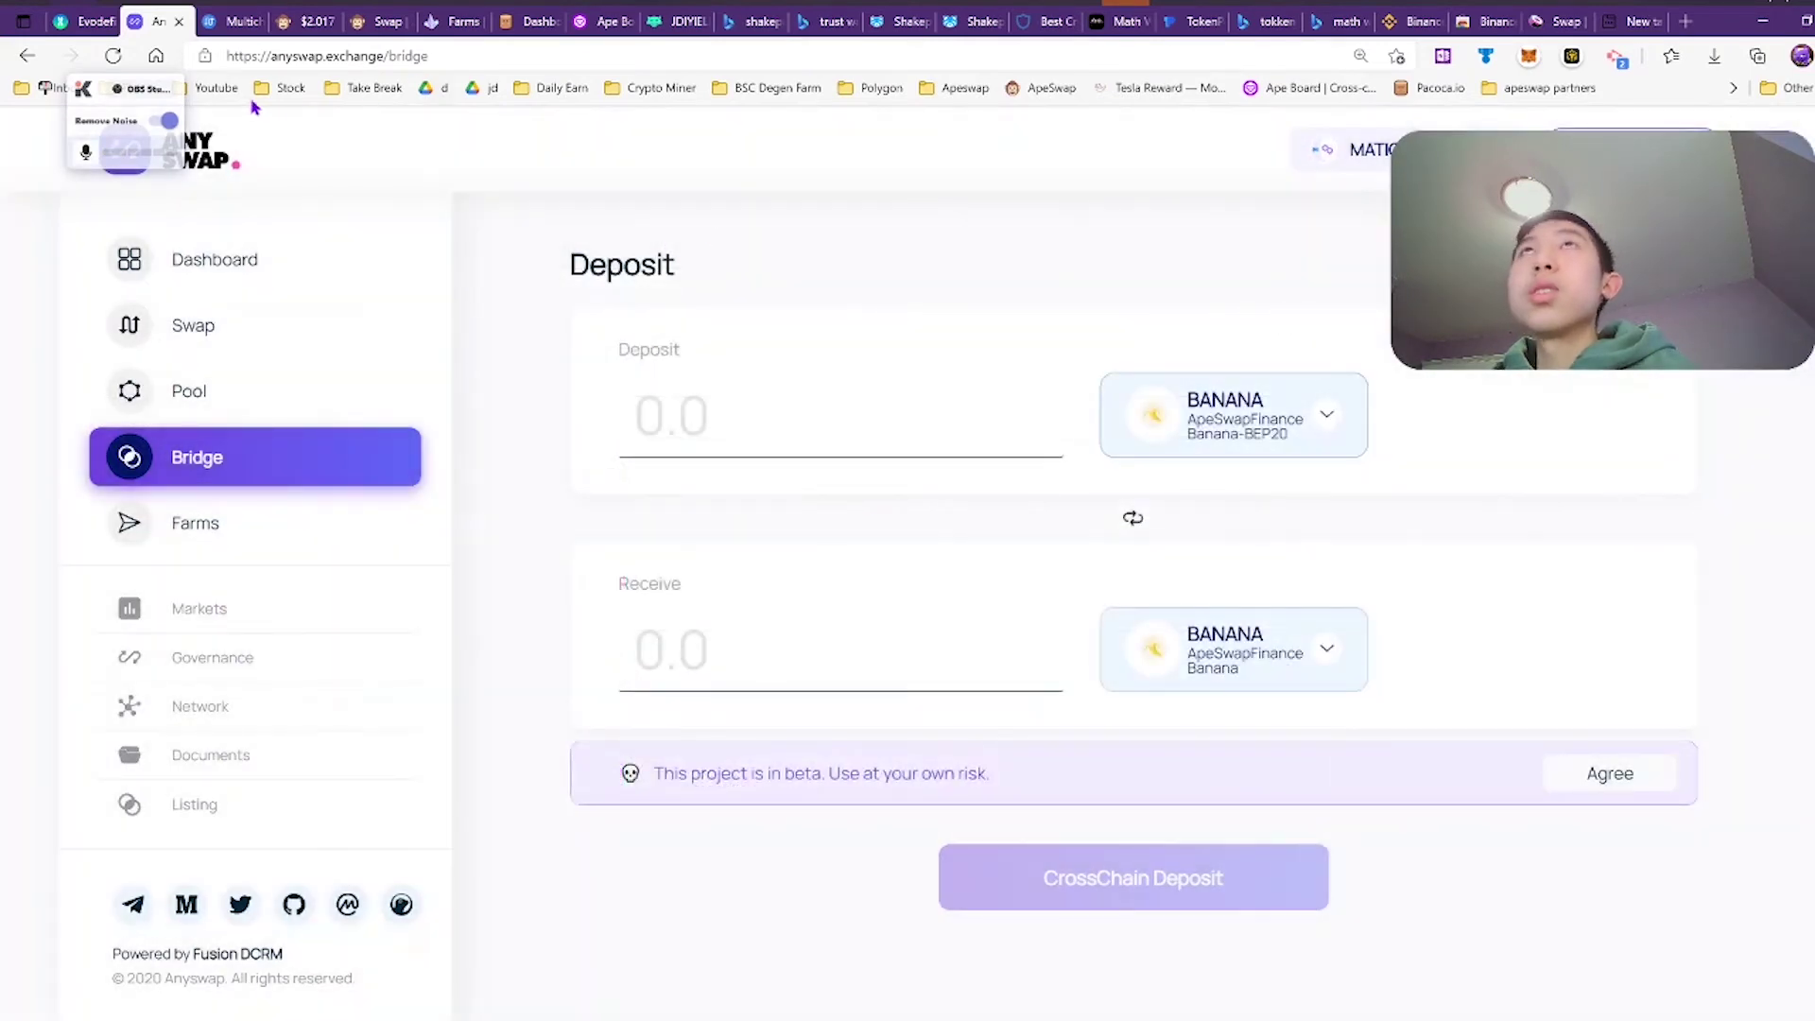
{"action": "left_click", "coordinate": [84, 29]}
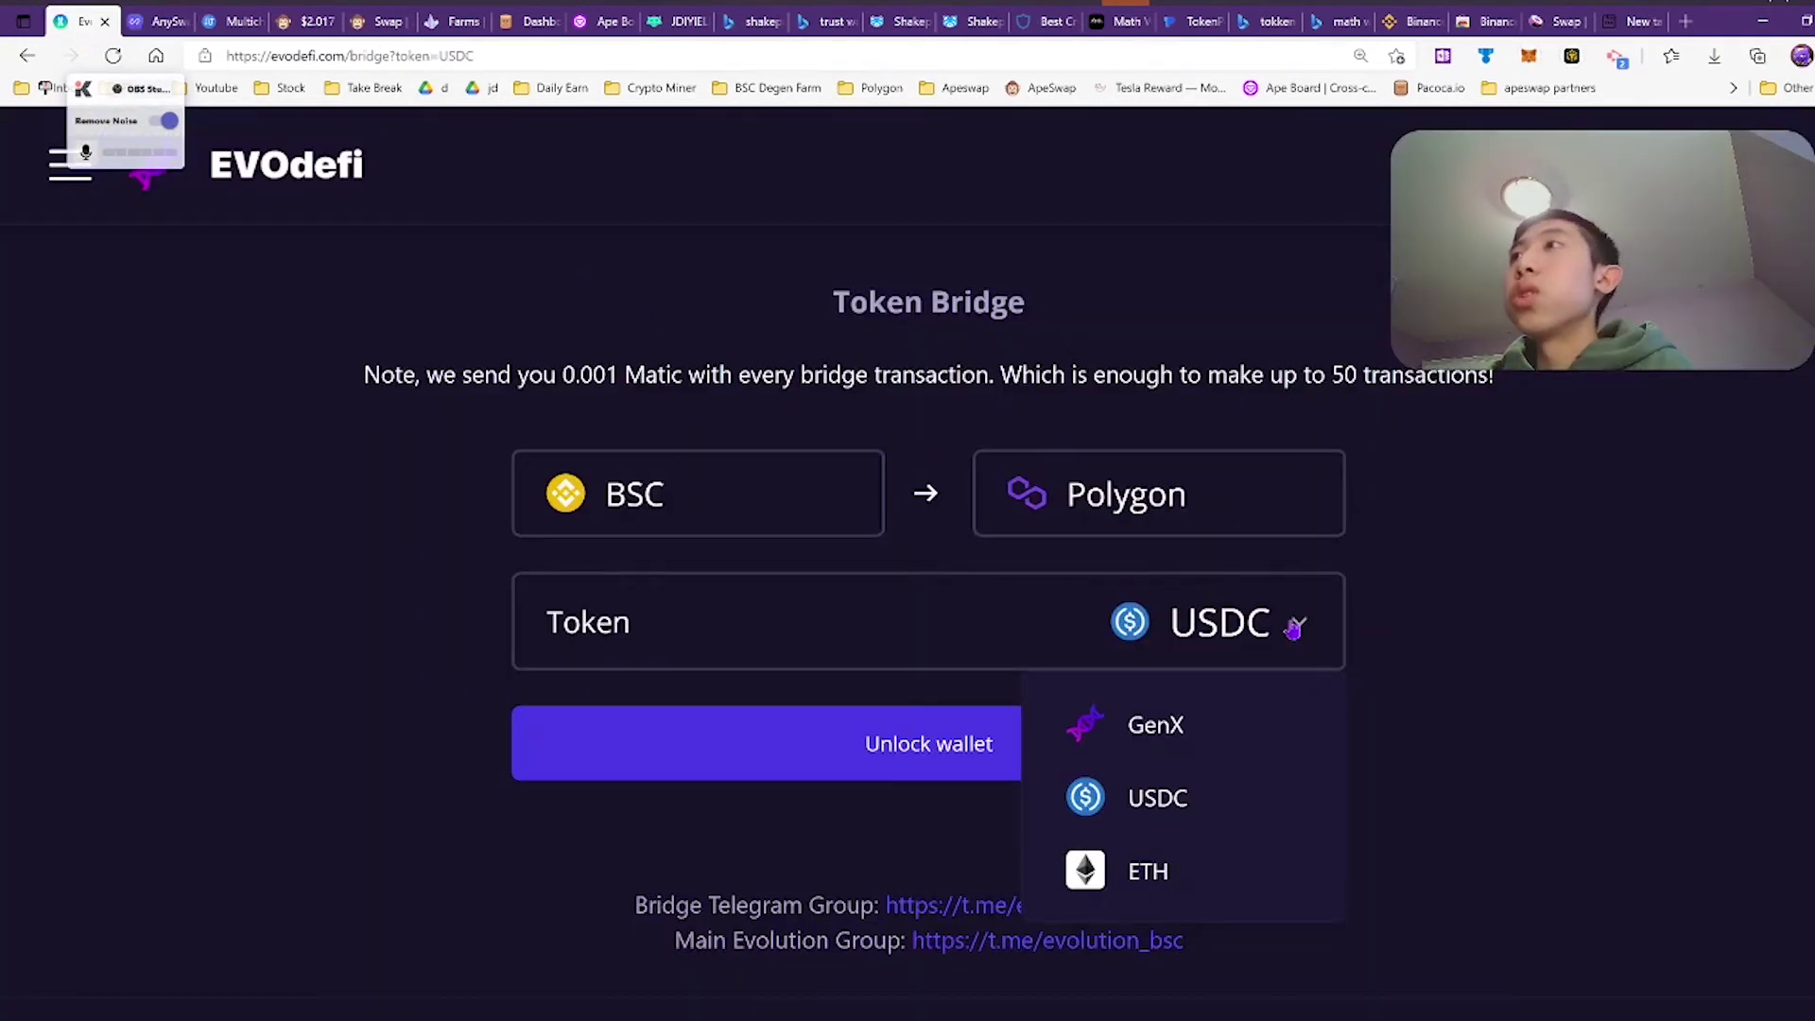
{"action": "left_click", "coordinate": [1271, 626]}
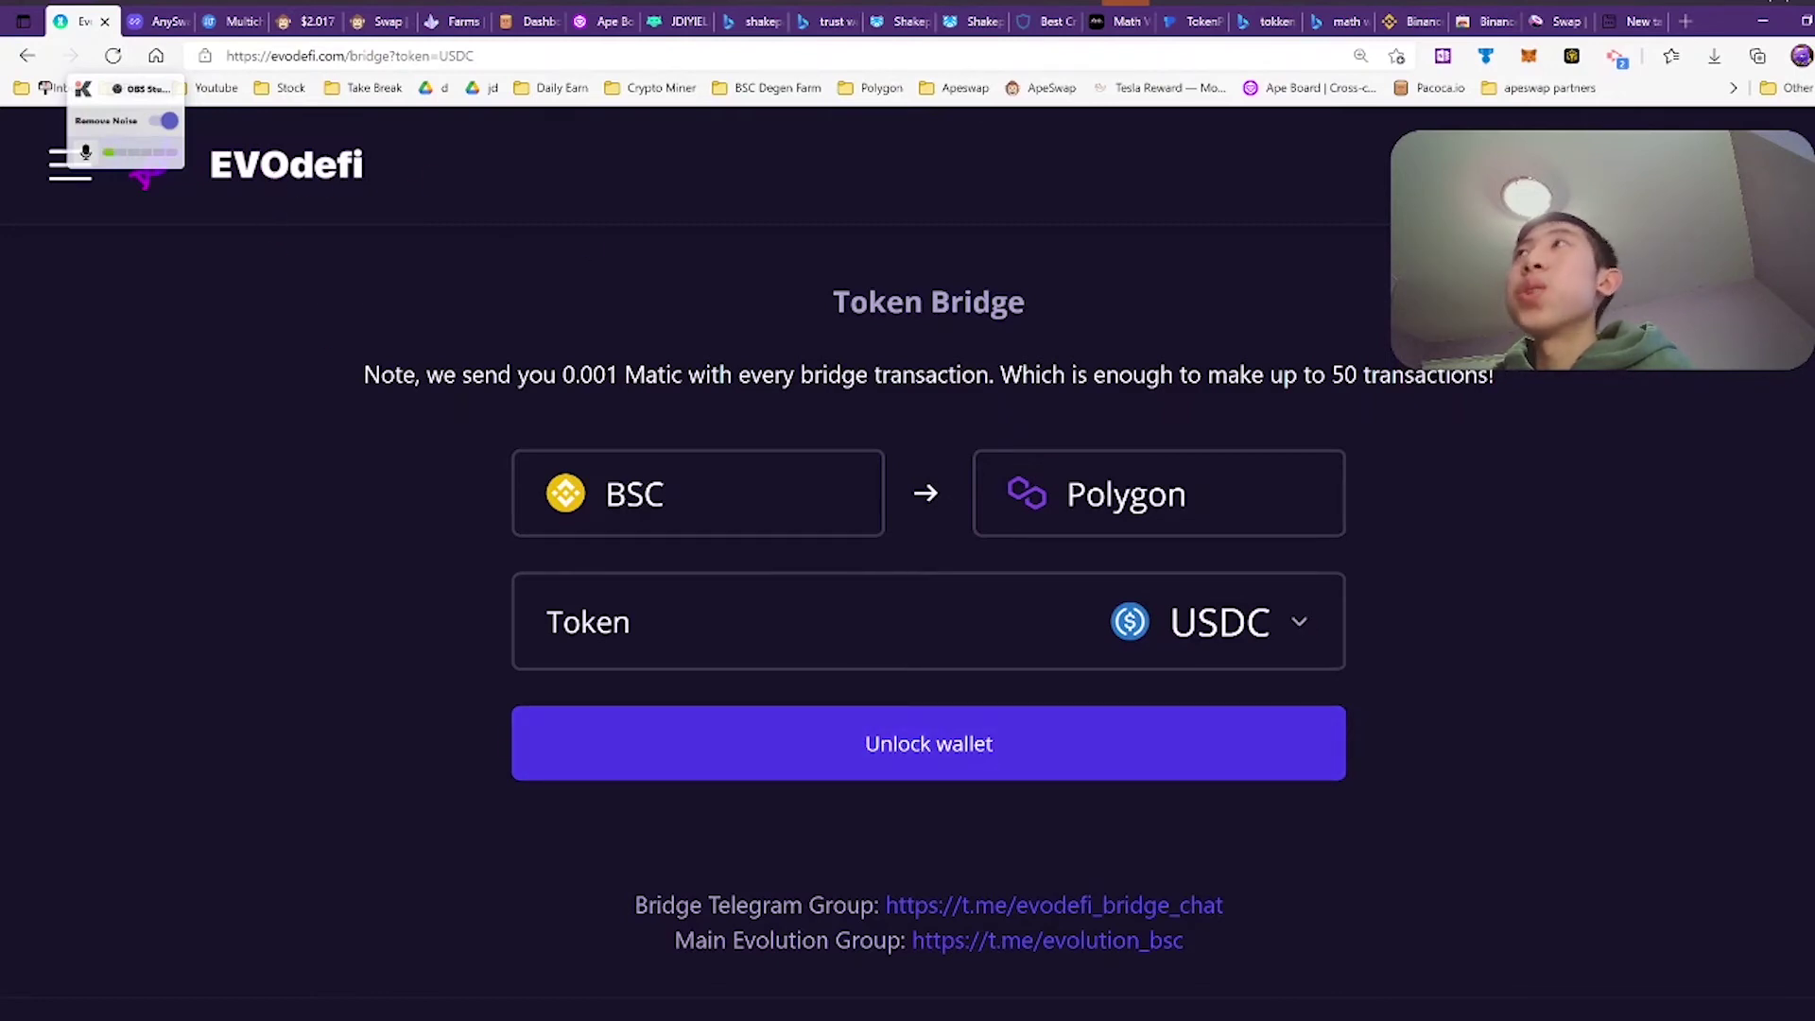
{"action": "left_click", "coordinate": [1634, 32]}
{"action": "left_click", "coordinate": [676, 21]}
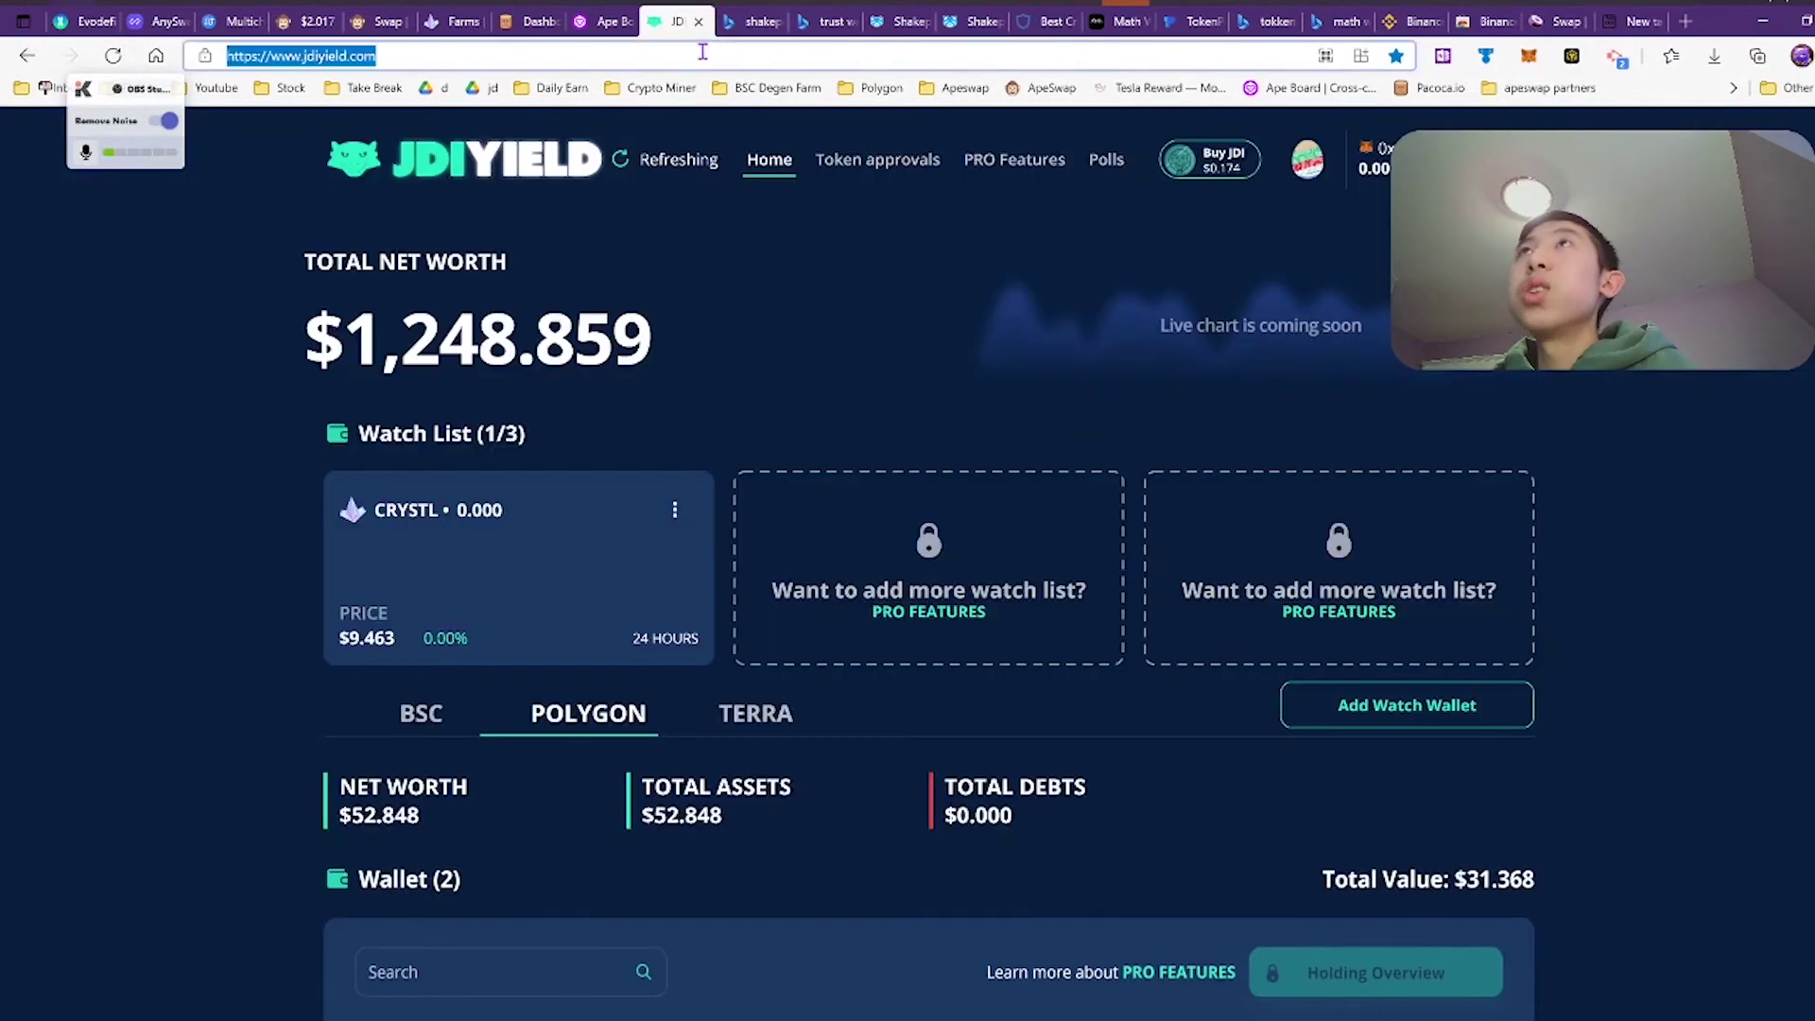
{"action": "left_click", "coordinate": [1635, 21]}
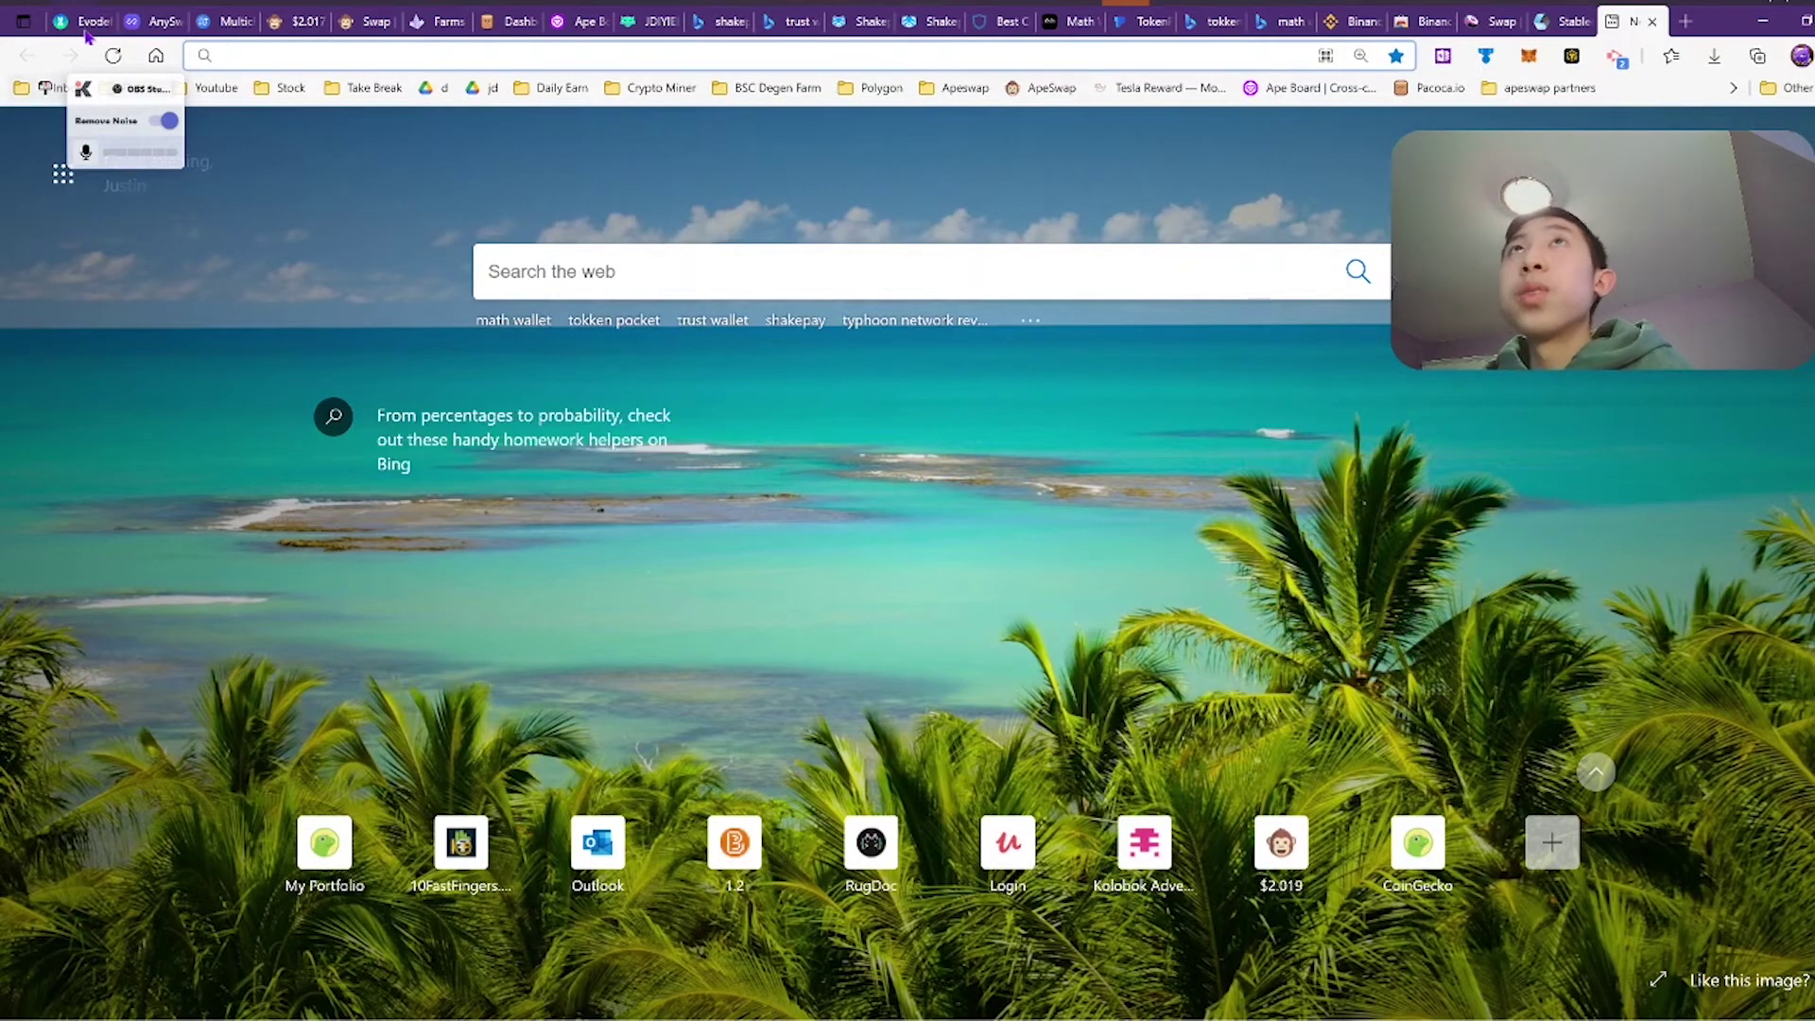
{"action": "left_click", "coordinate": [118, 22]}
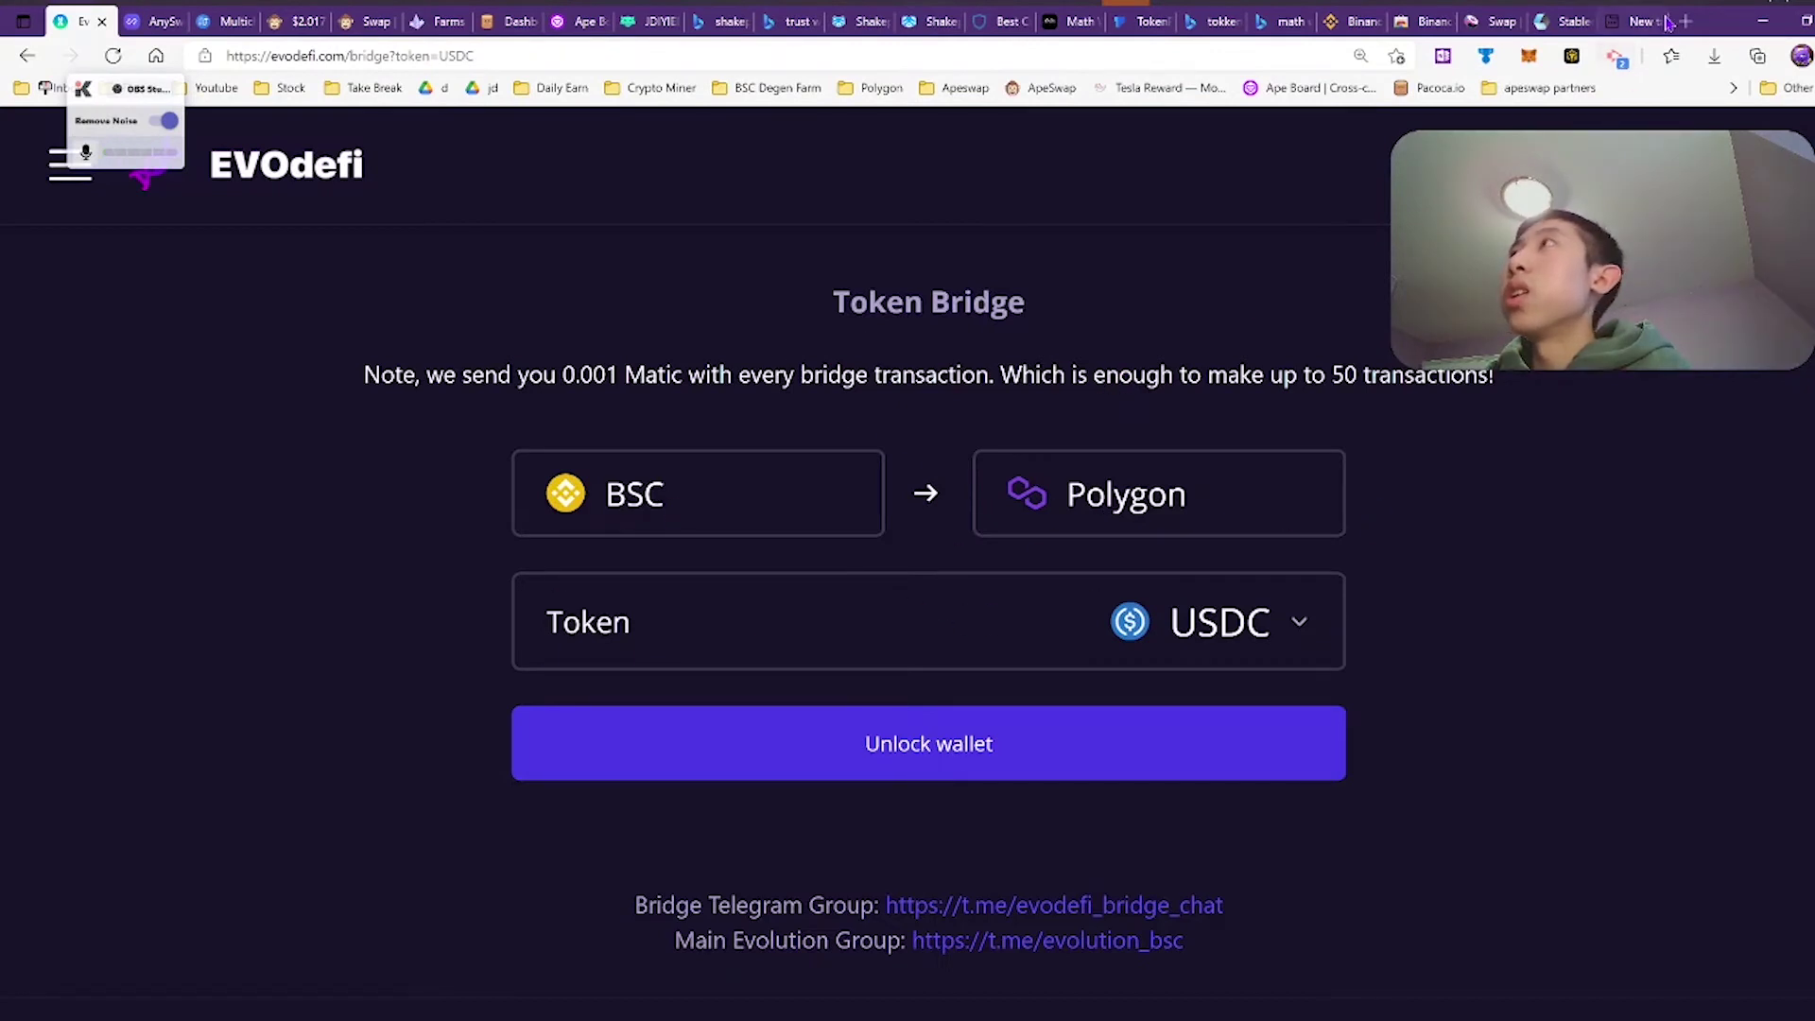
- On ApeSwap's swap page, approve the network switch to Binance Smart Chain and choose USDC as the token to receive for BNB
{"action": "left_click", "coordinate": [369, 20]}
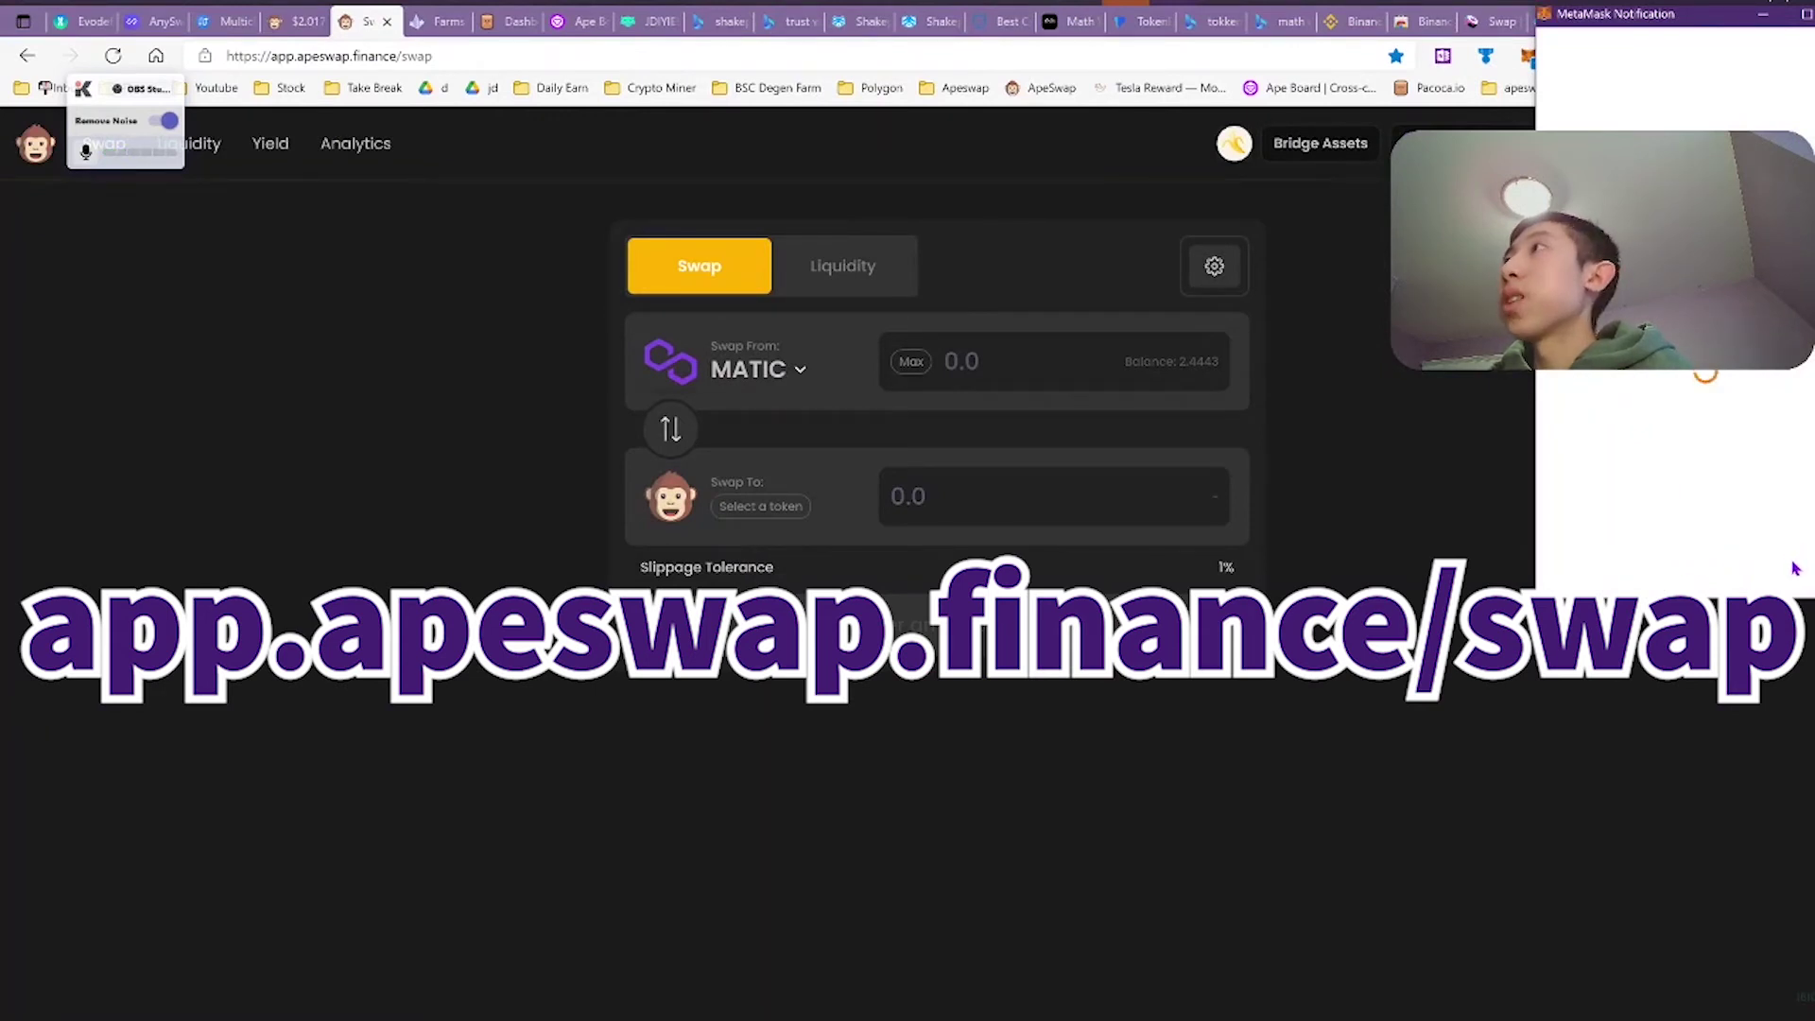
{"action": "left_click", "coordinate": [1794, 568]}
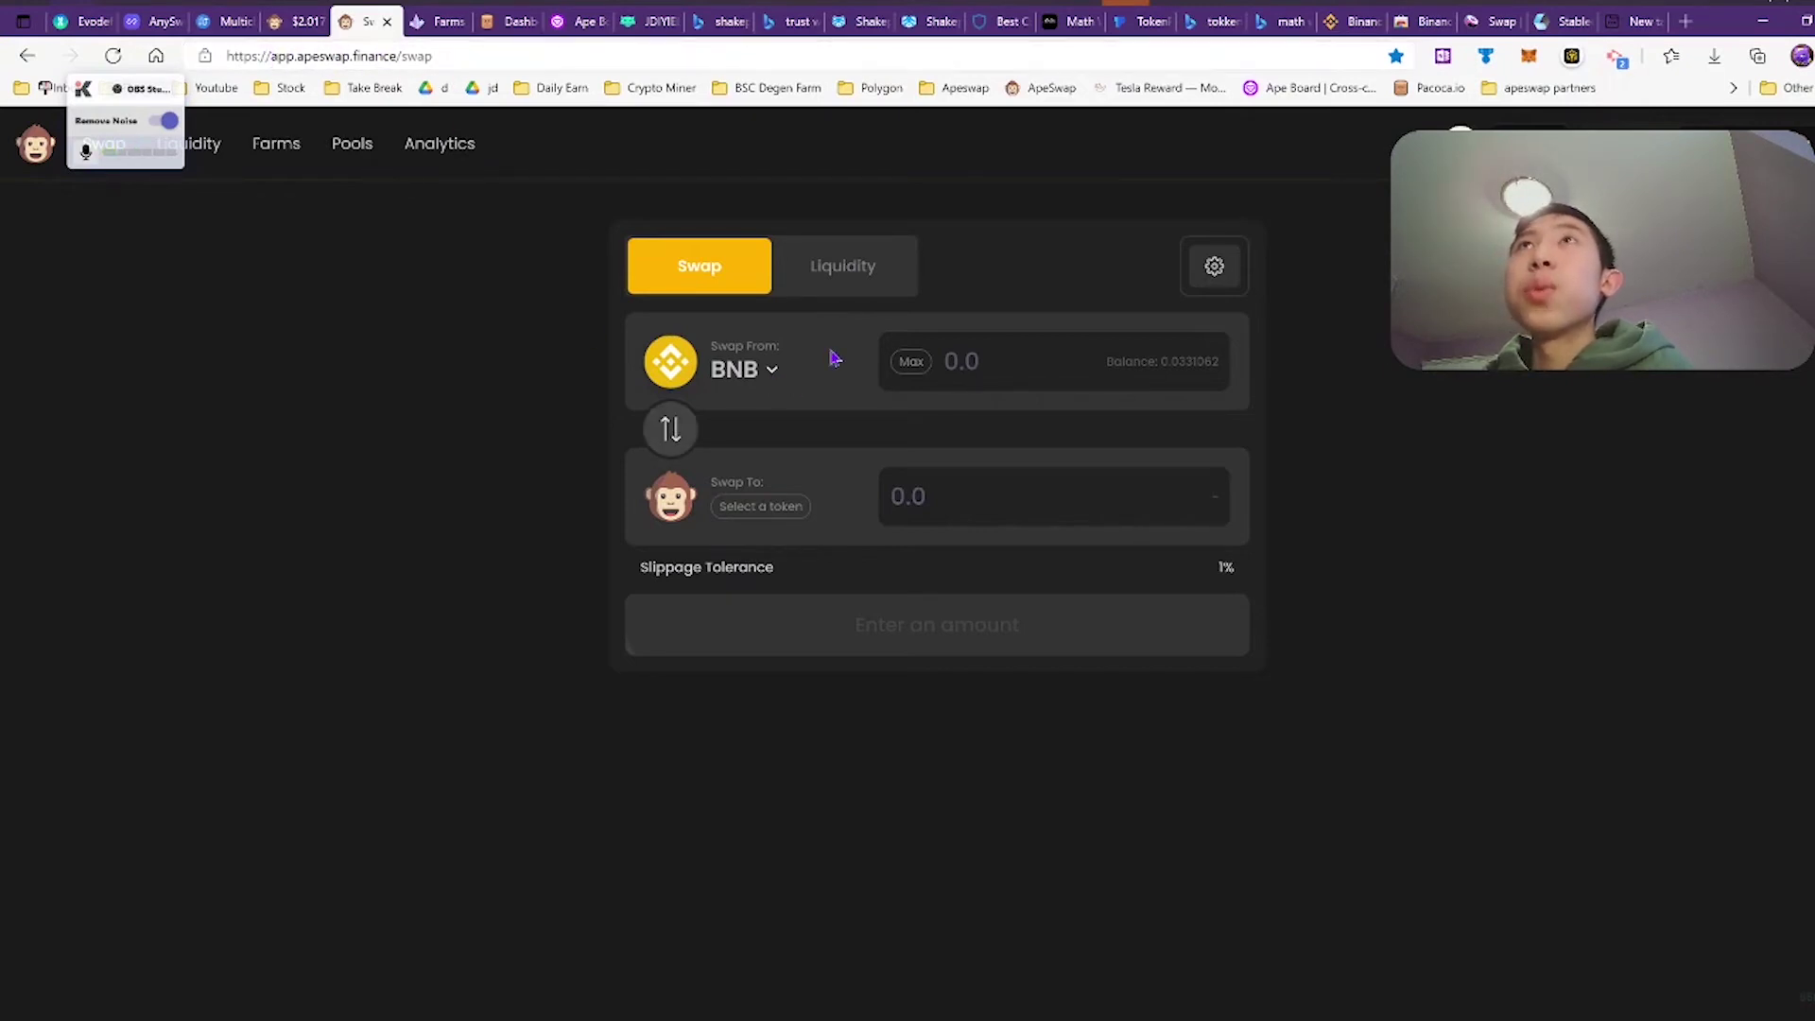
{"action": "left_click", "coordinate": [726, 377]}
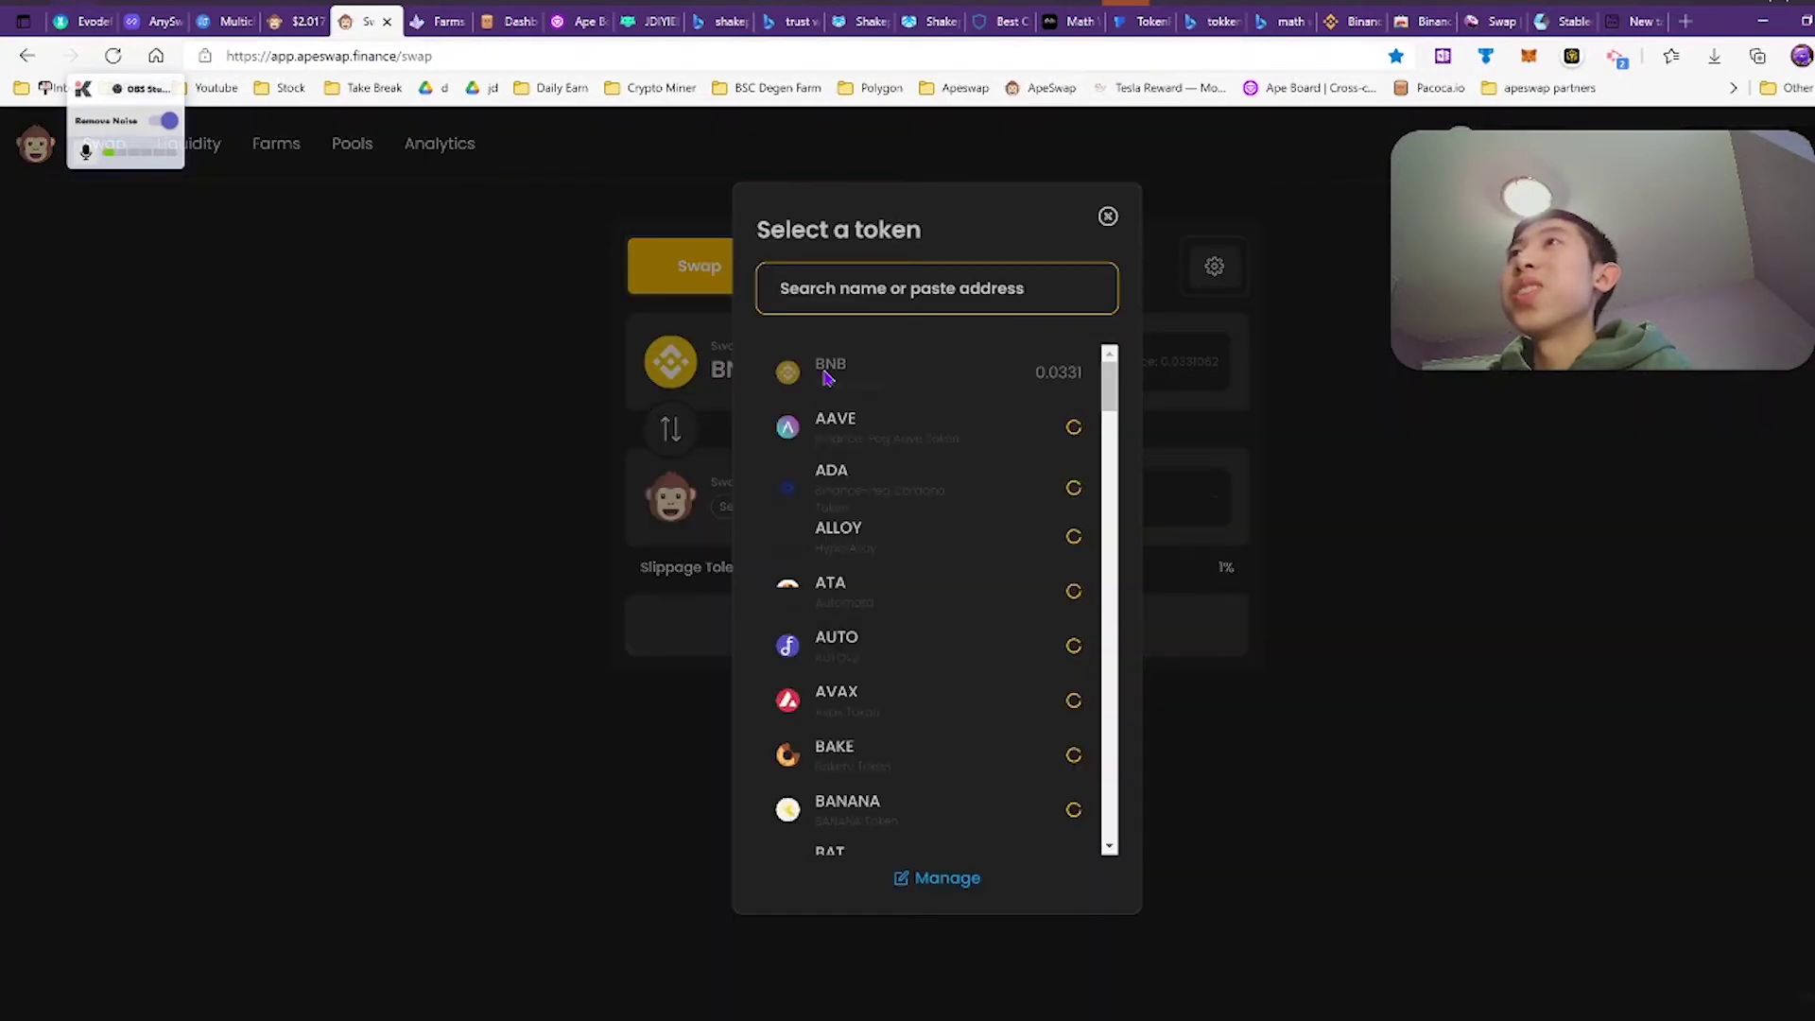
{"action": "left_click", "coordinate": [649, 511]}
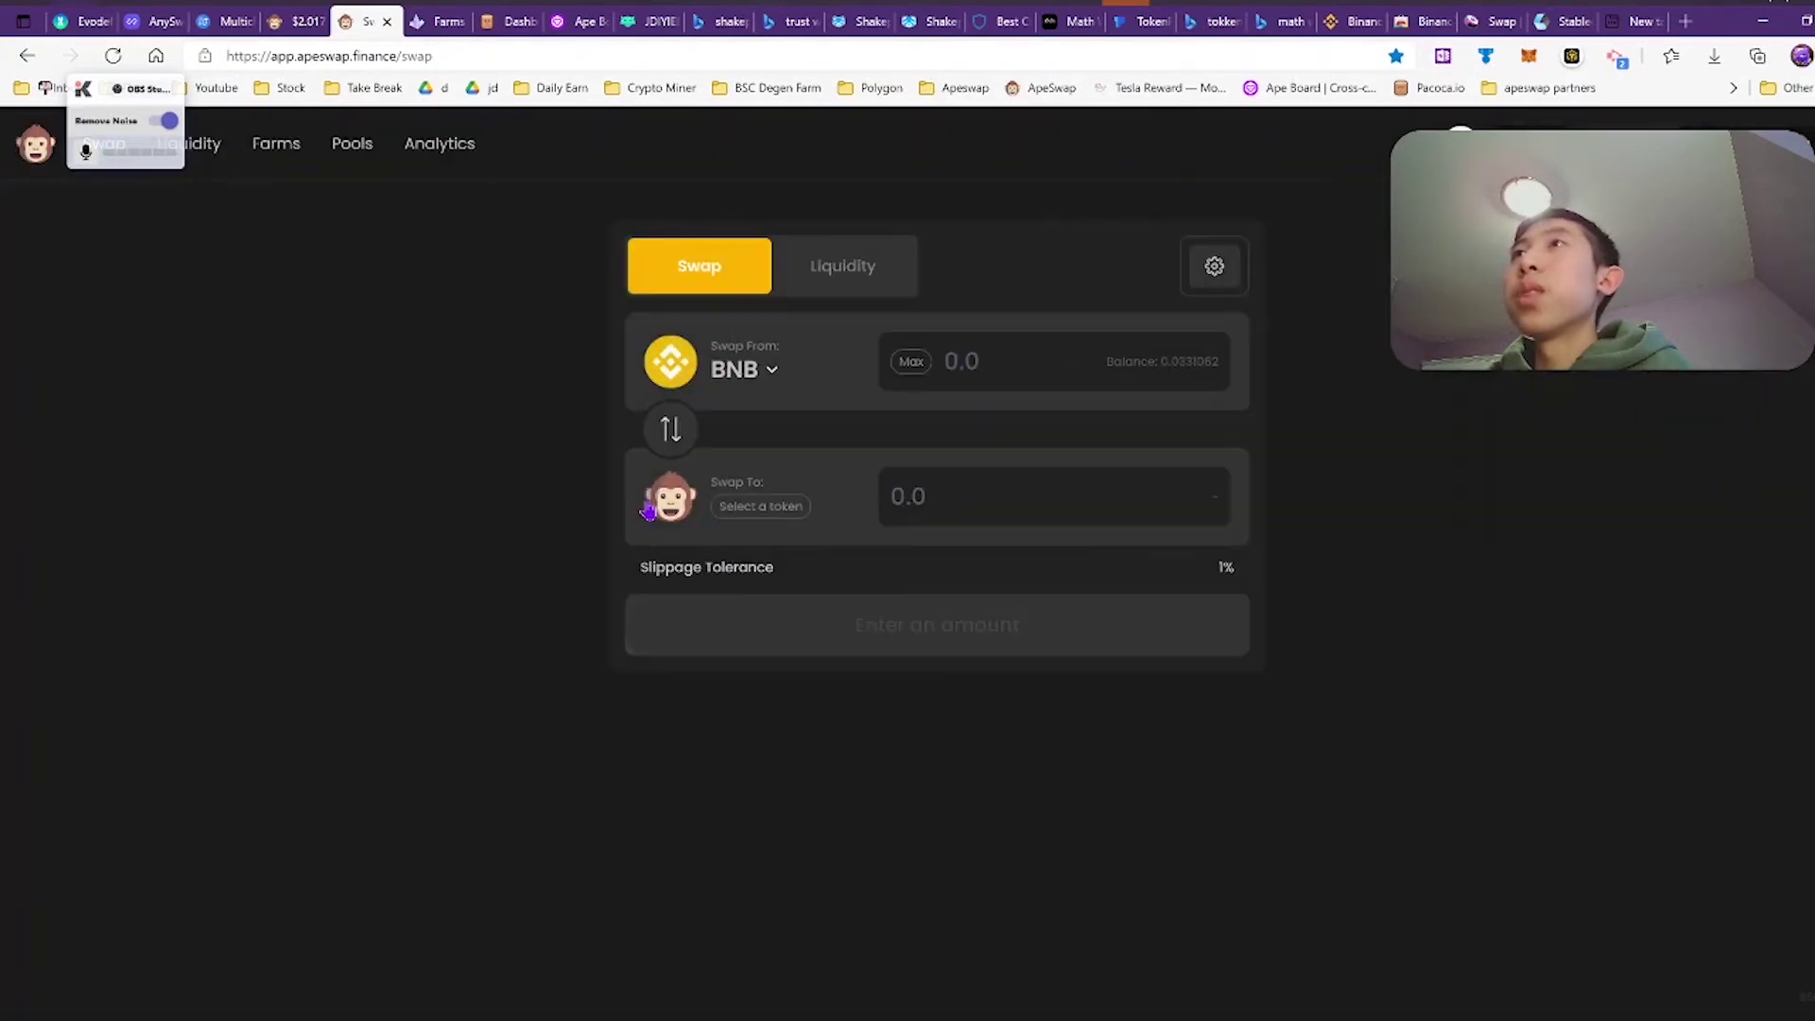
{"action": "left_click", "coordinate": [724, 501]}
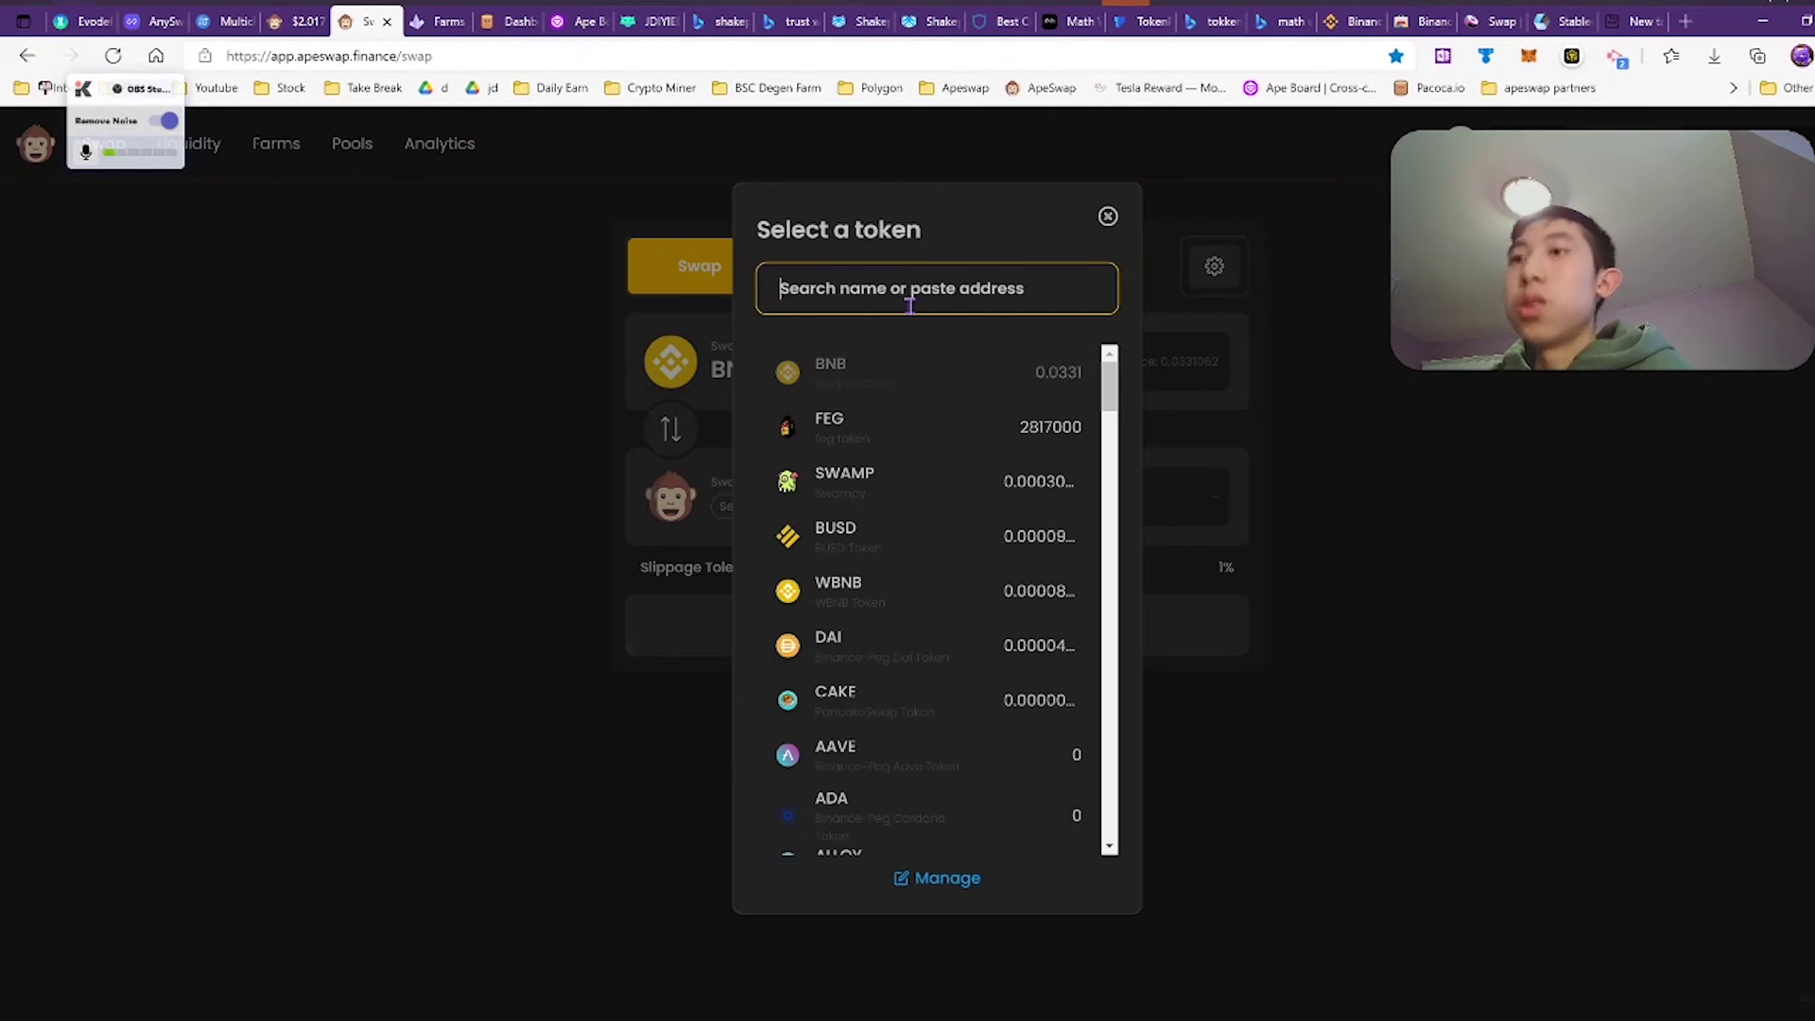
{"action": "type", "text": "usdc"}
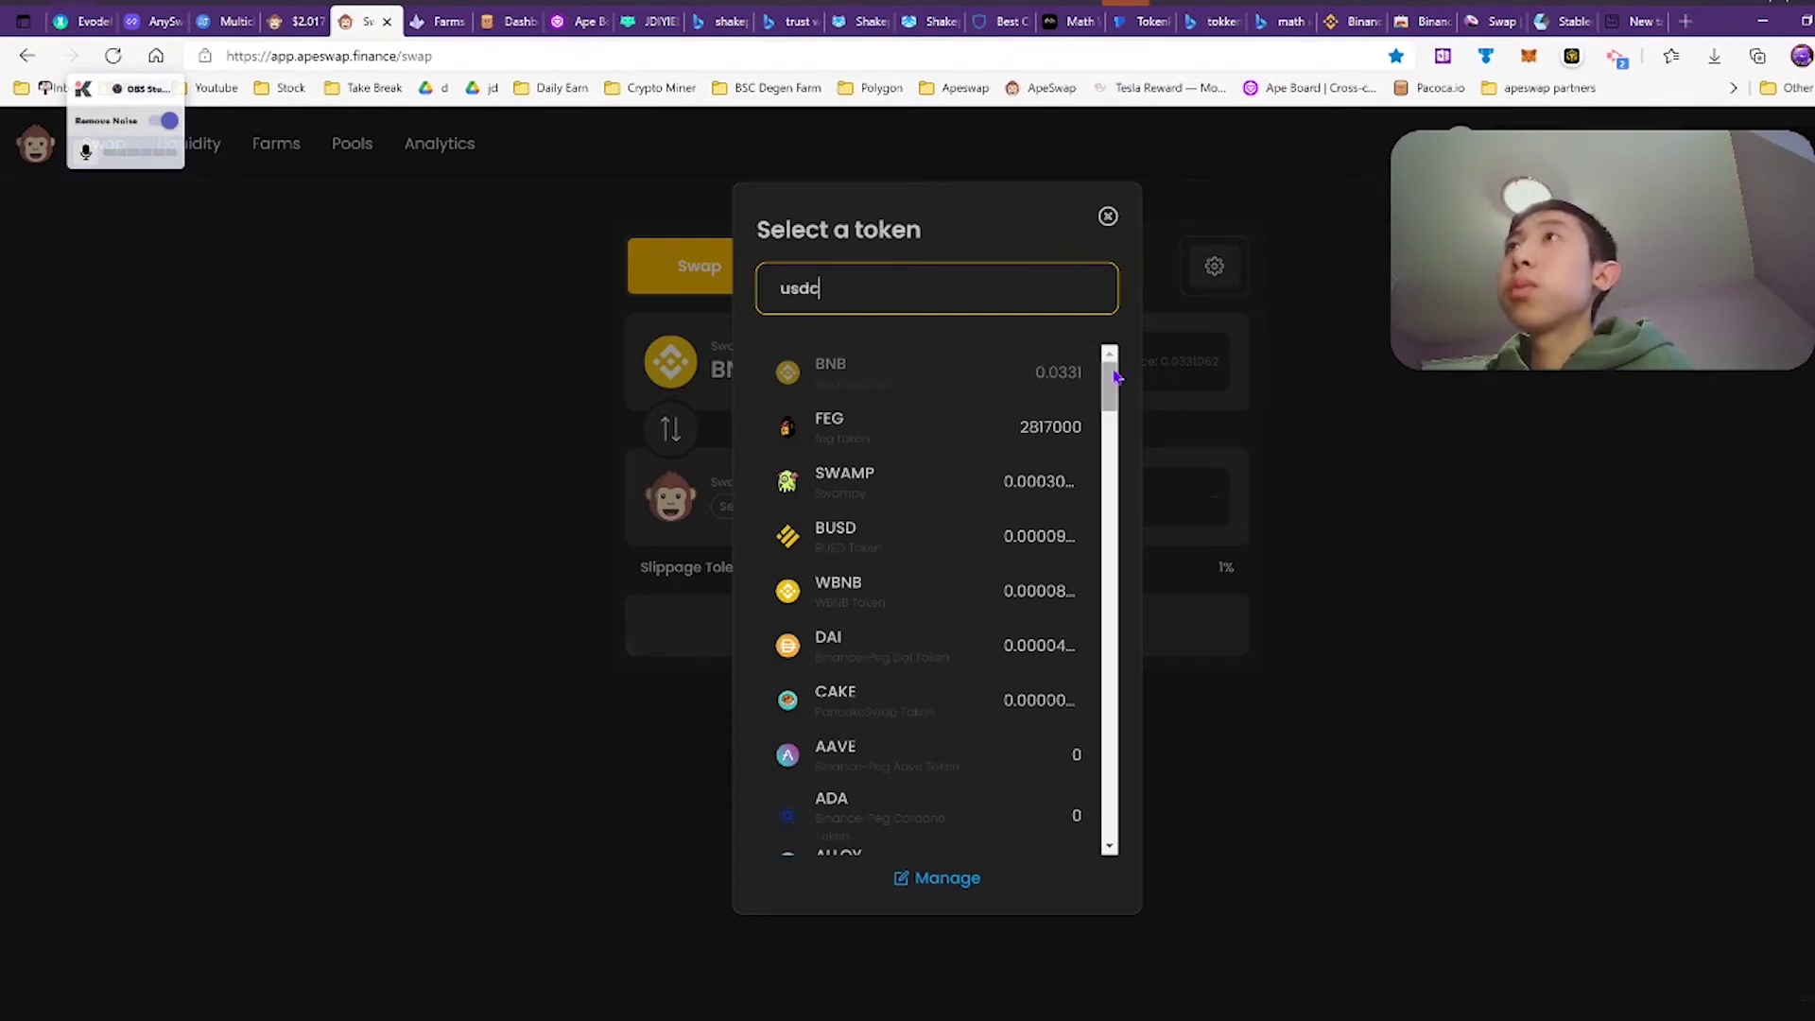
{"action": "left_click", "coordinate": [922, 387]}
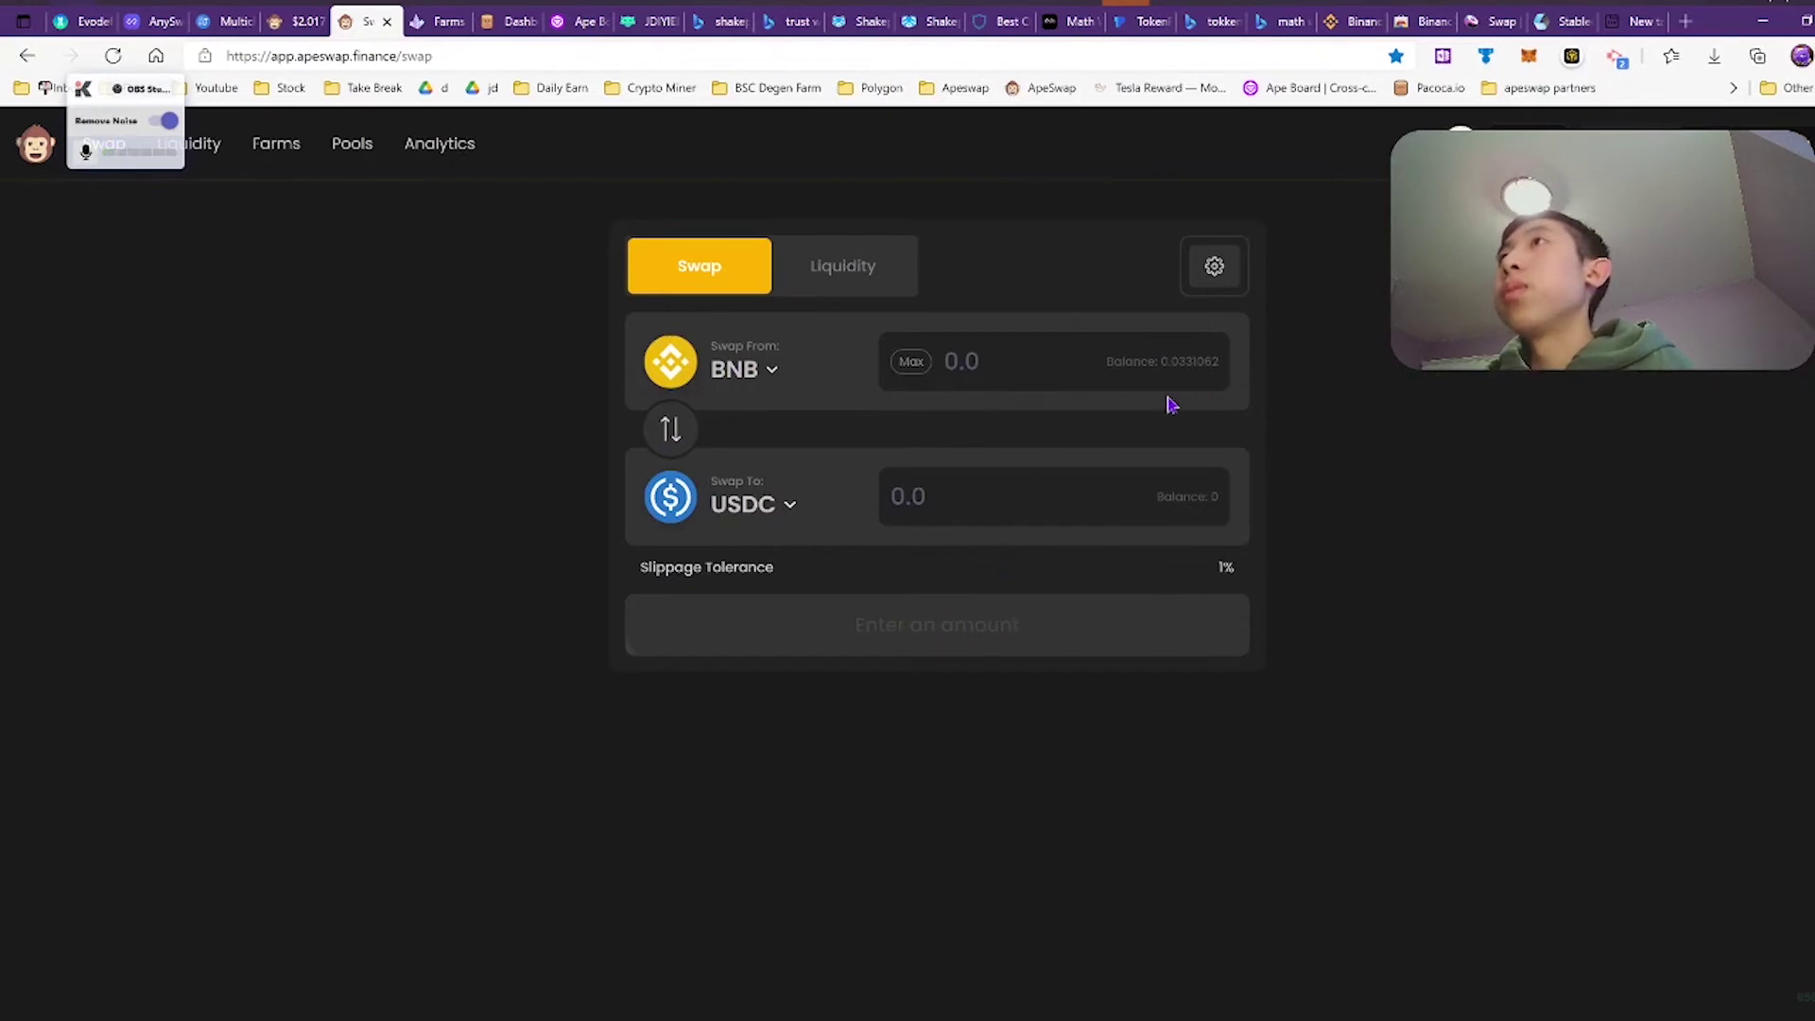
- Set the swap amount to 0.01 BNB and submit the BNB-to-USDC swap for wallet confirmation
{"action": "type", "text": "0.0"}
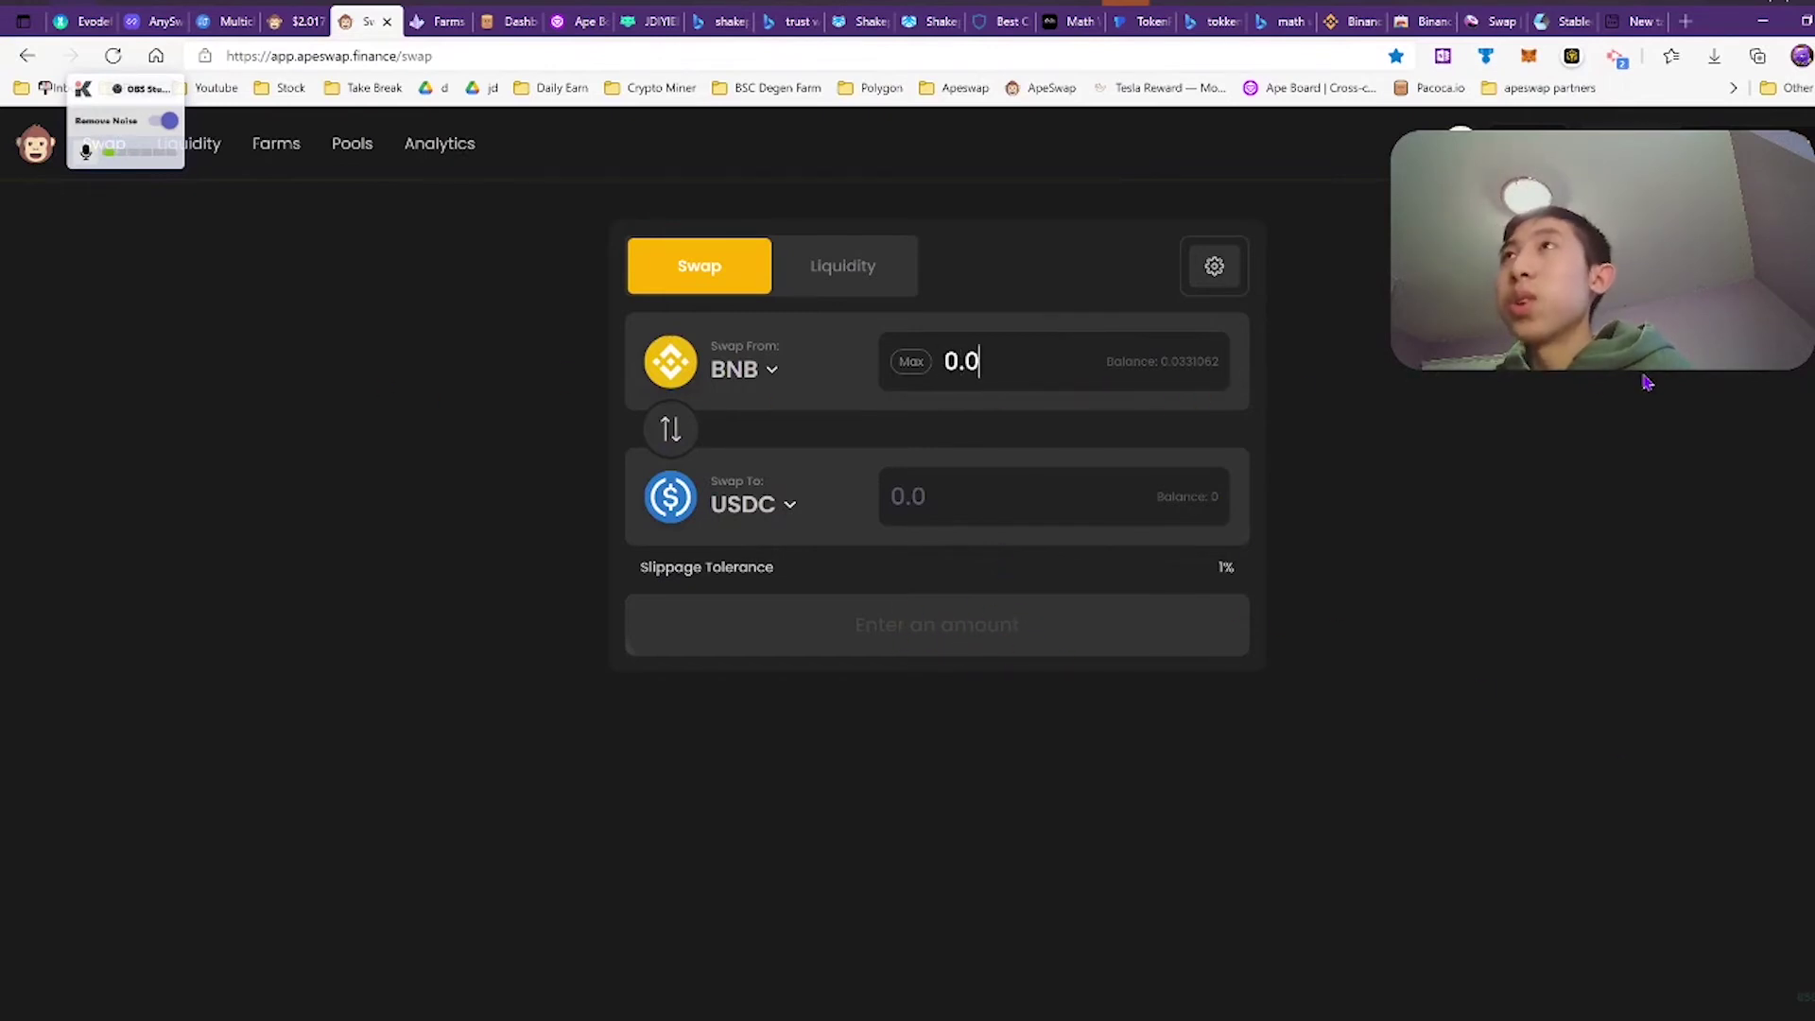
{"action": "type", "text": "1"}
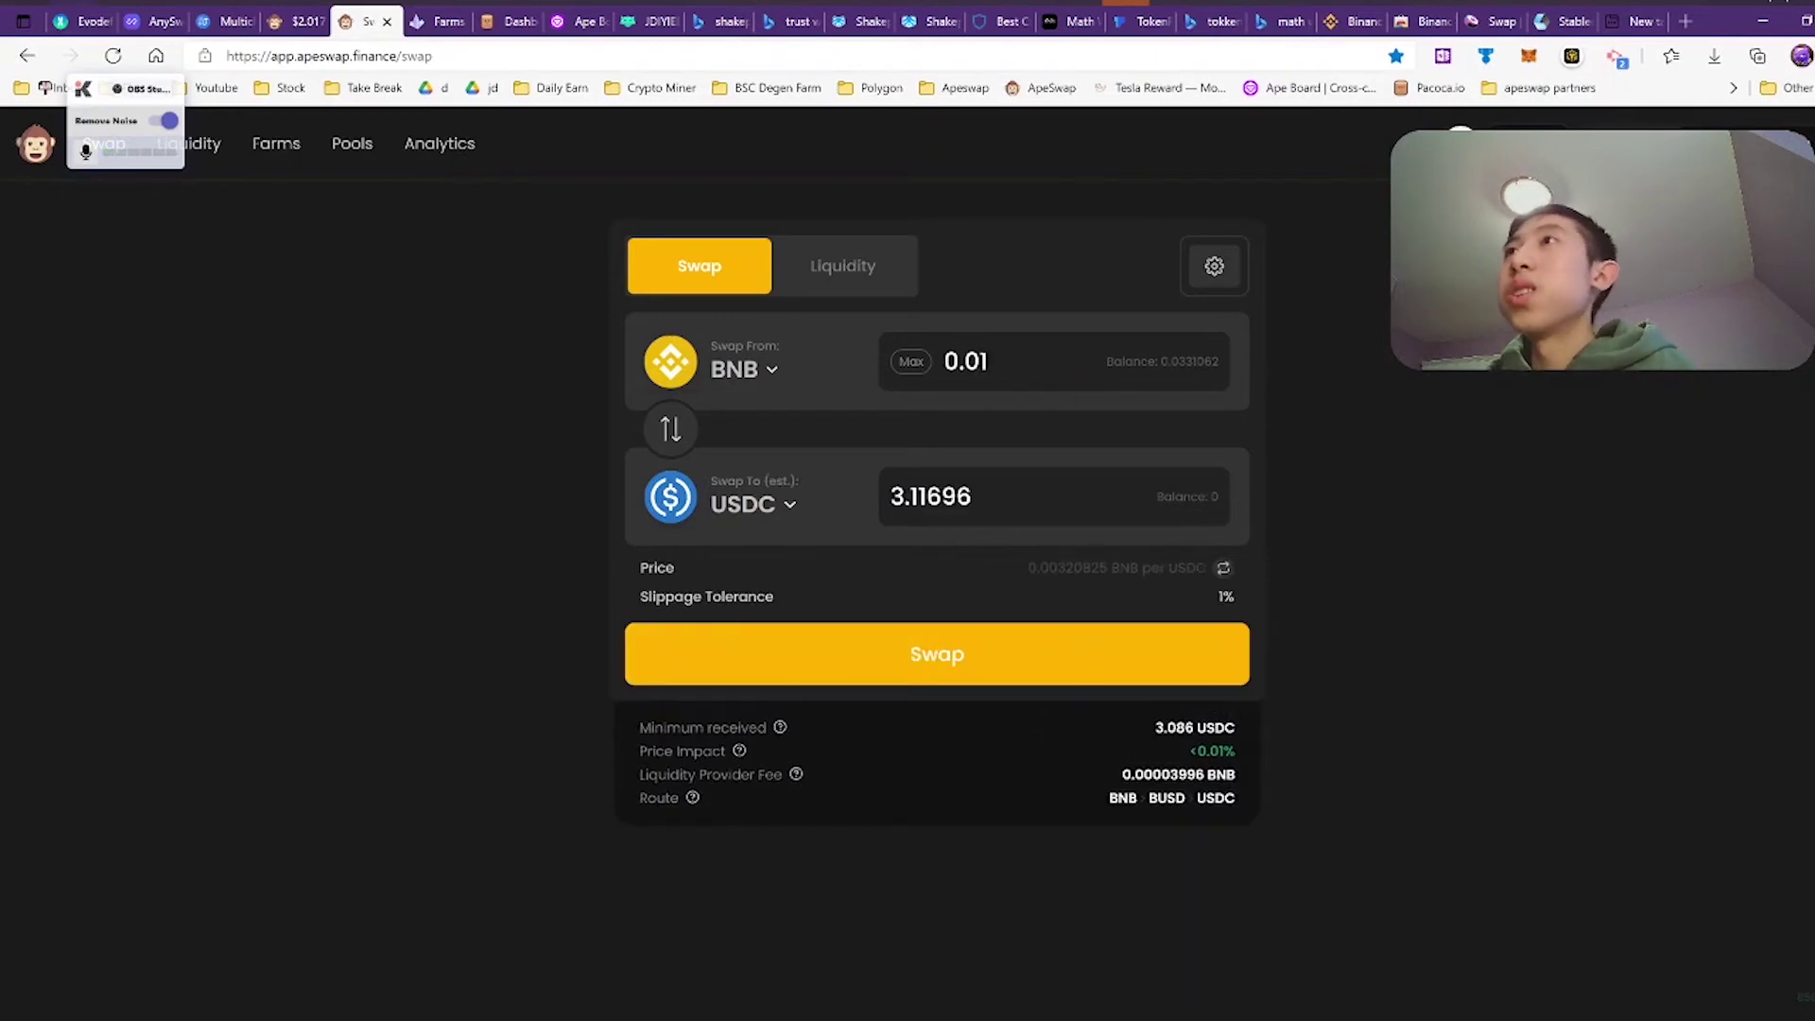
{"action": "left_click", "coordinate": [958, 660]}
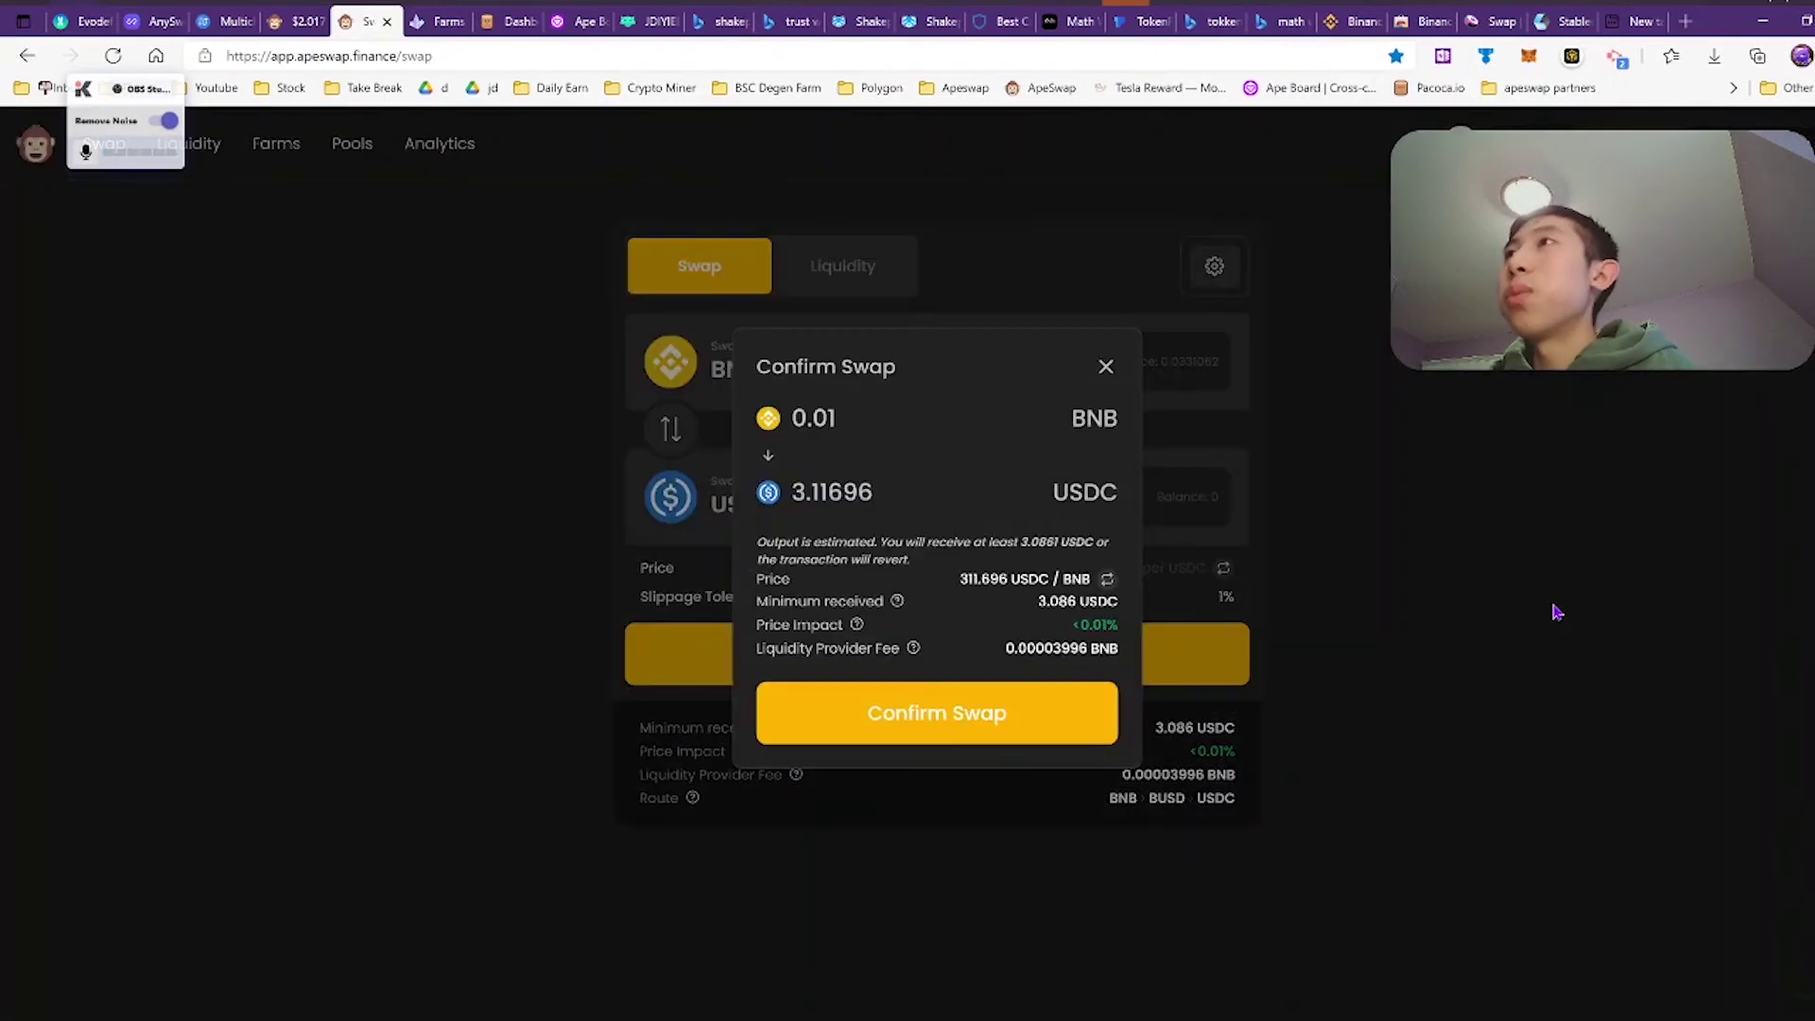
{"action": "left_click", "coordinate": [992, 728]}
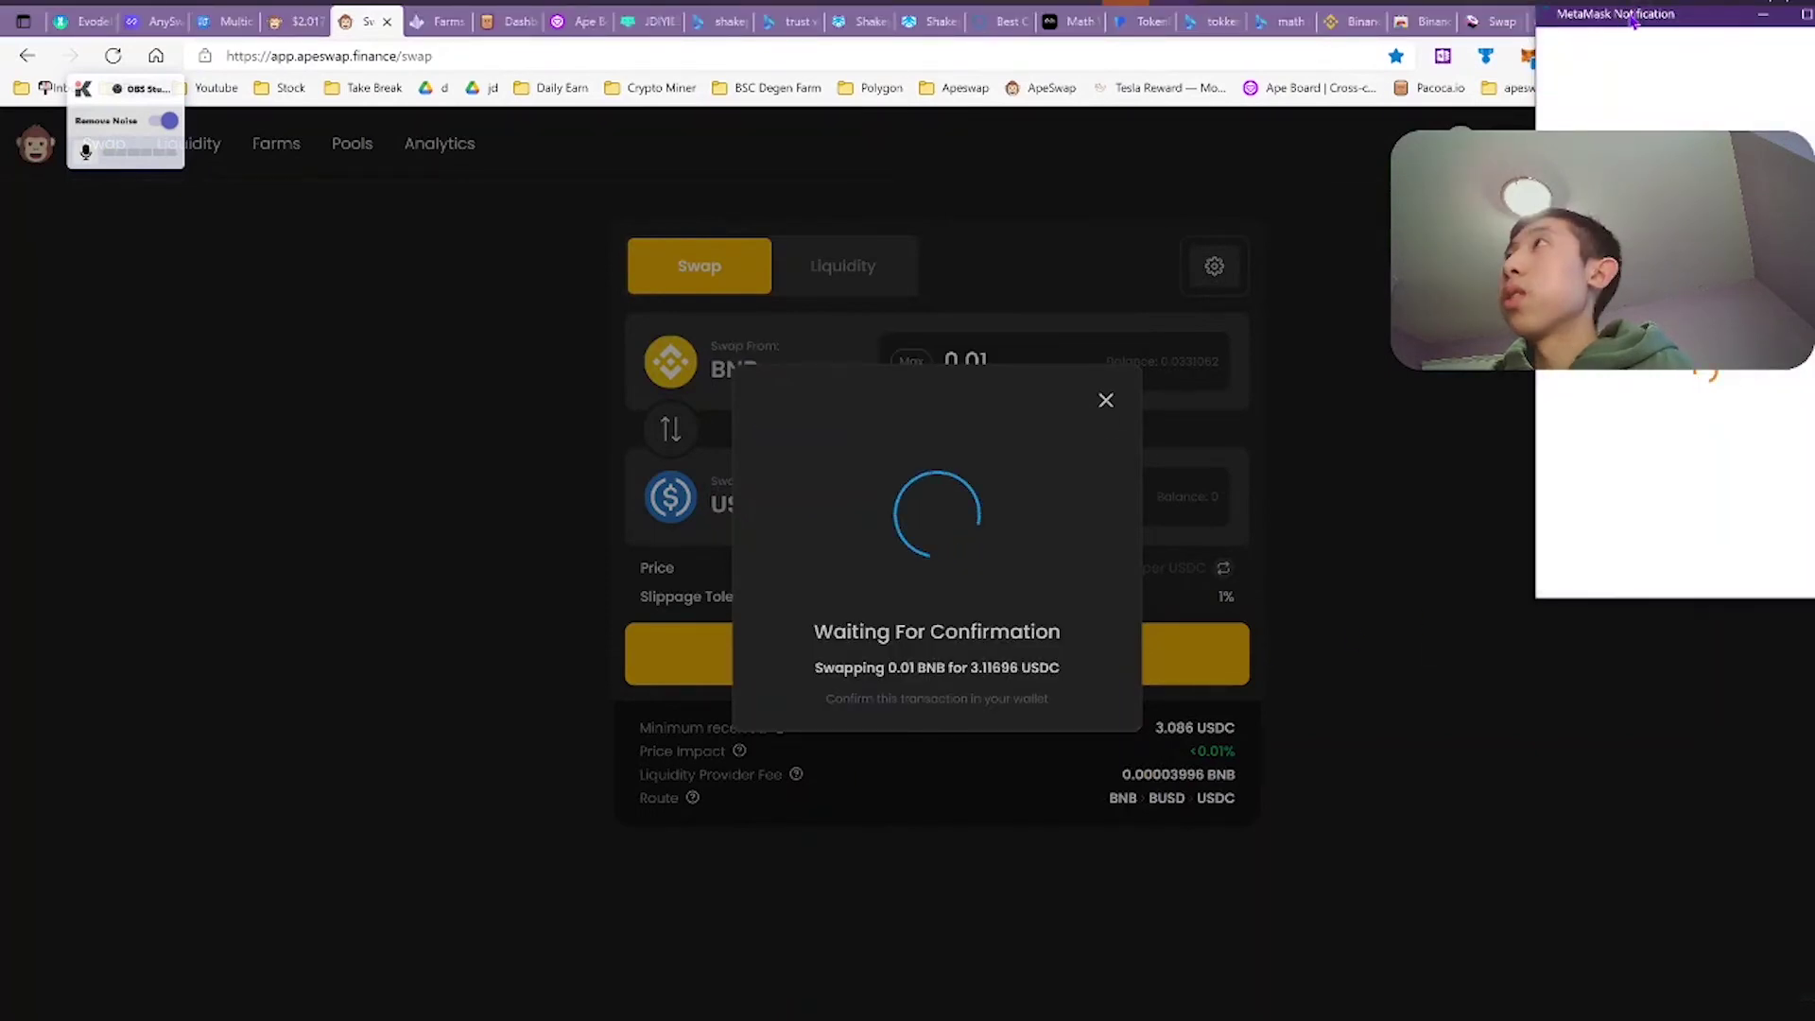
- Examine the gas fee and total in the MetaMask request, then reject the transaction and dismiss the swap dialog
{"action": "left_click_drag", "start_coordinate": [1630, 14], "coordinate": [666, 225]}
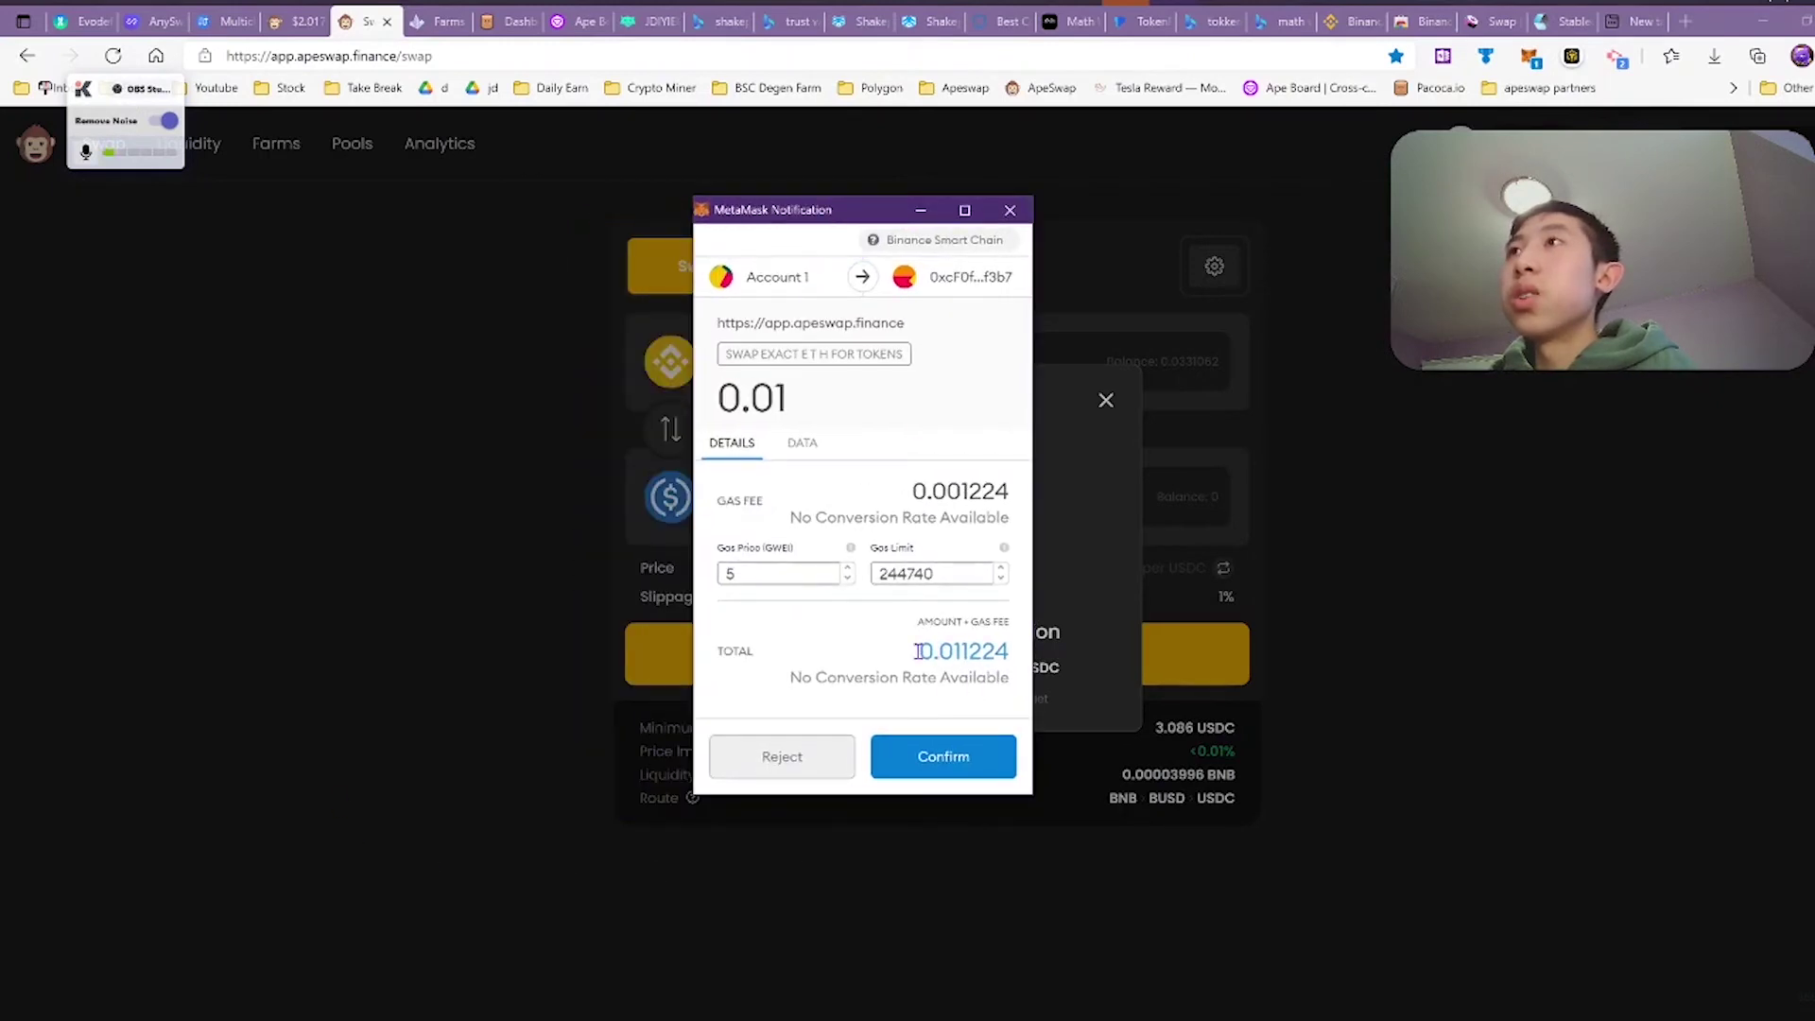
{"action": "left_click_drag", "start_coordinate": [918, 651], "coordinate": [1052, 653]}
{"action": "left_click", "coordinate": [931, 650]}
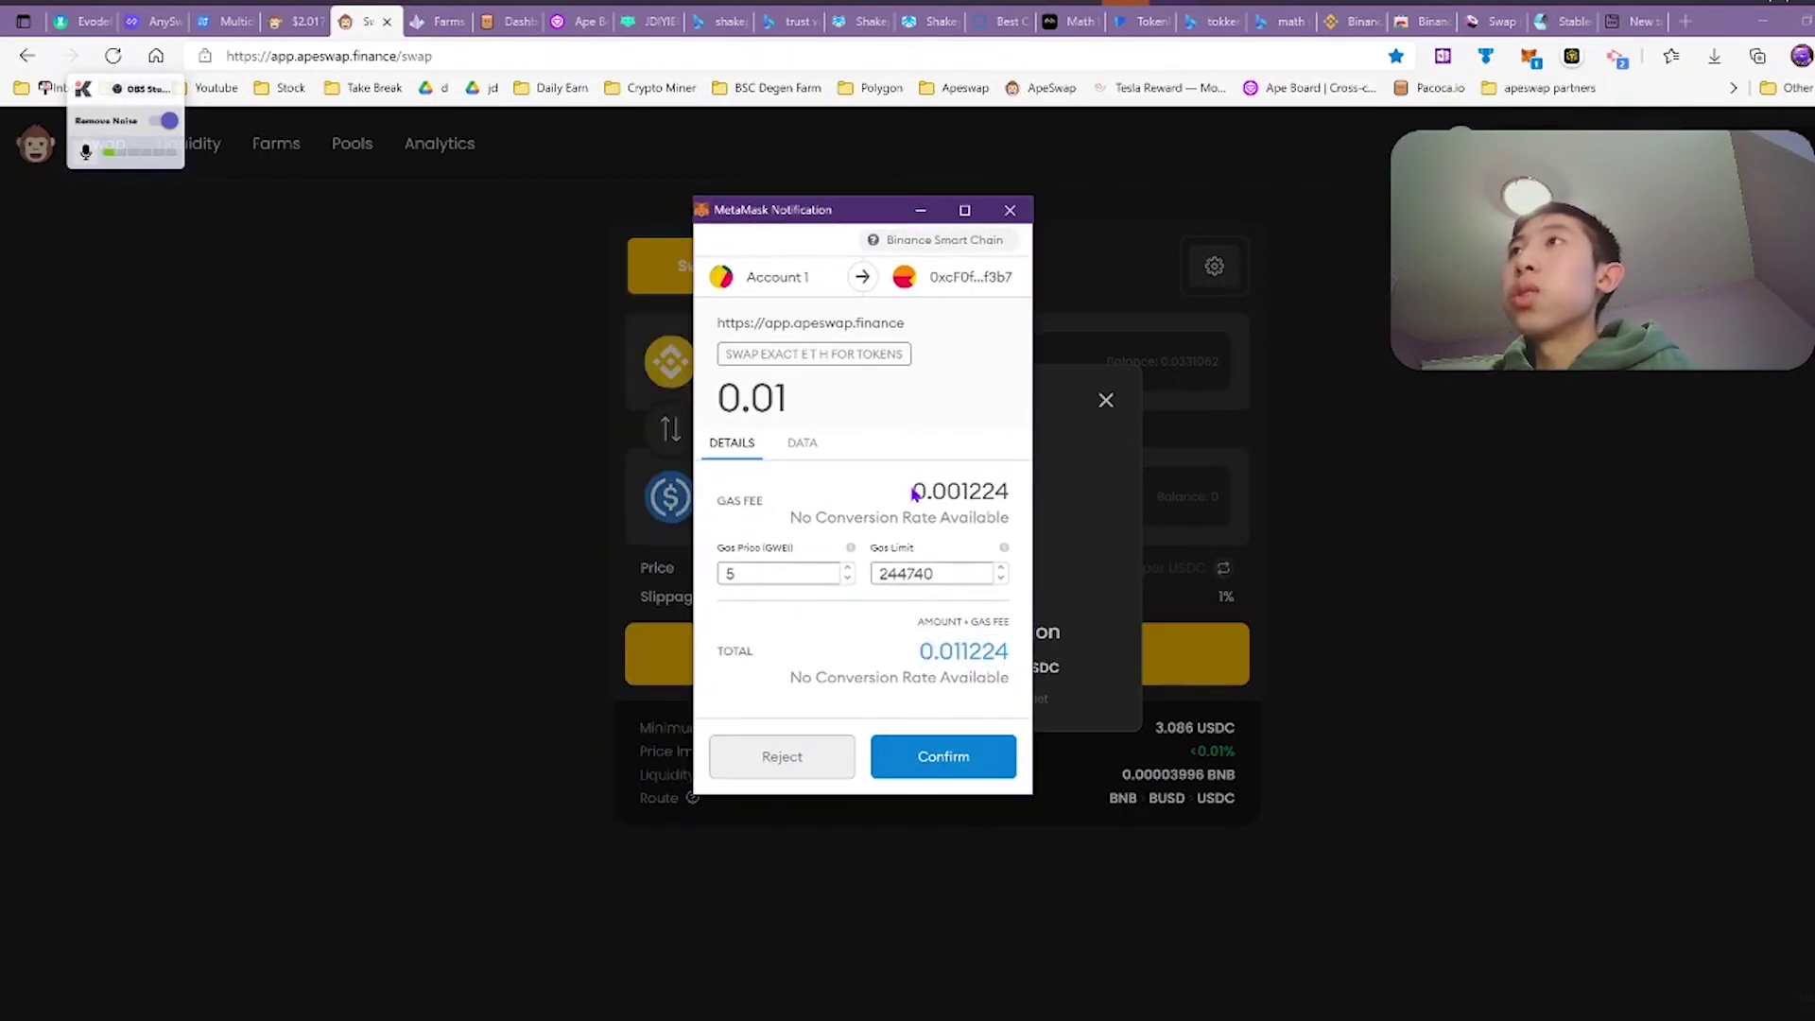
{"action": "left_click_drag", "start_coordinate": [913, 494], "coordinate": [1089, 499]}
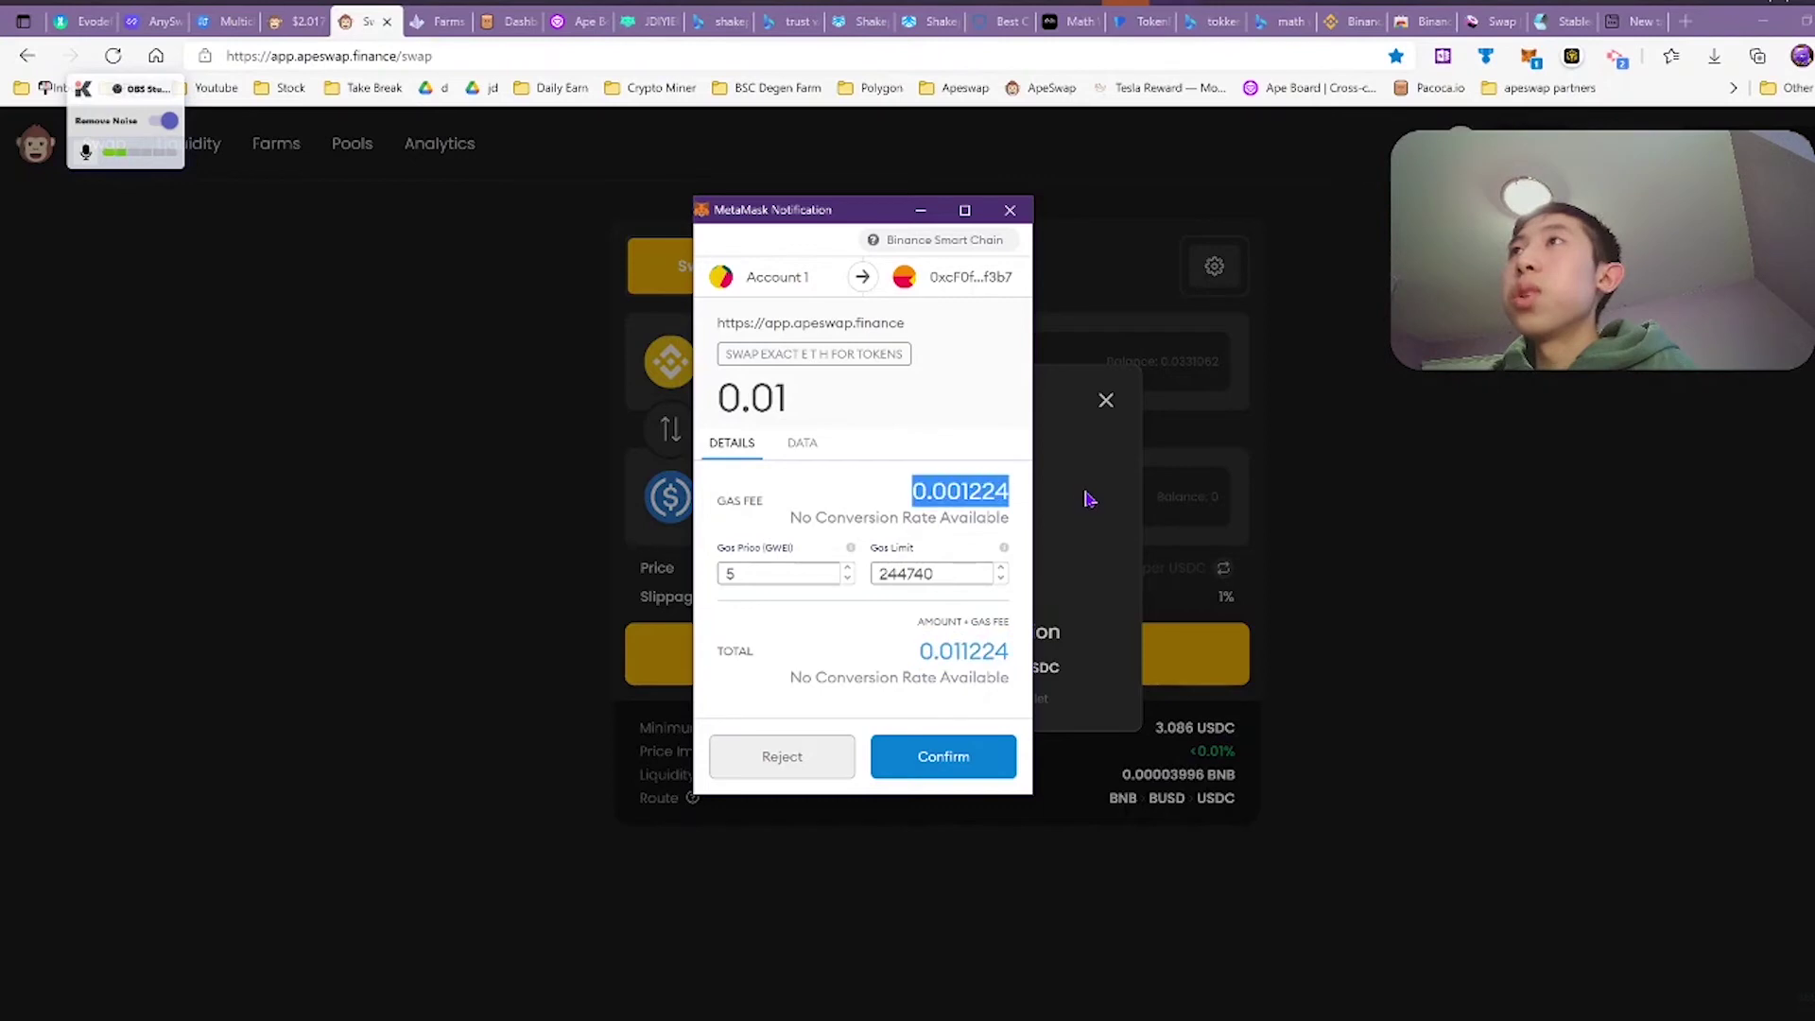
{"action": "left_click", "coordinate": [957, 484]}
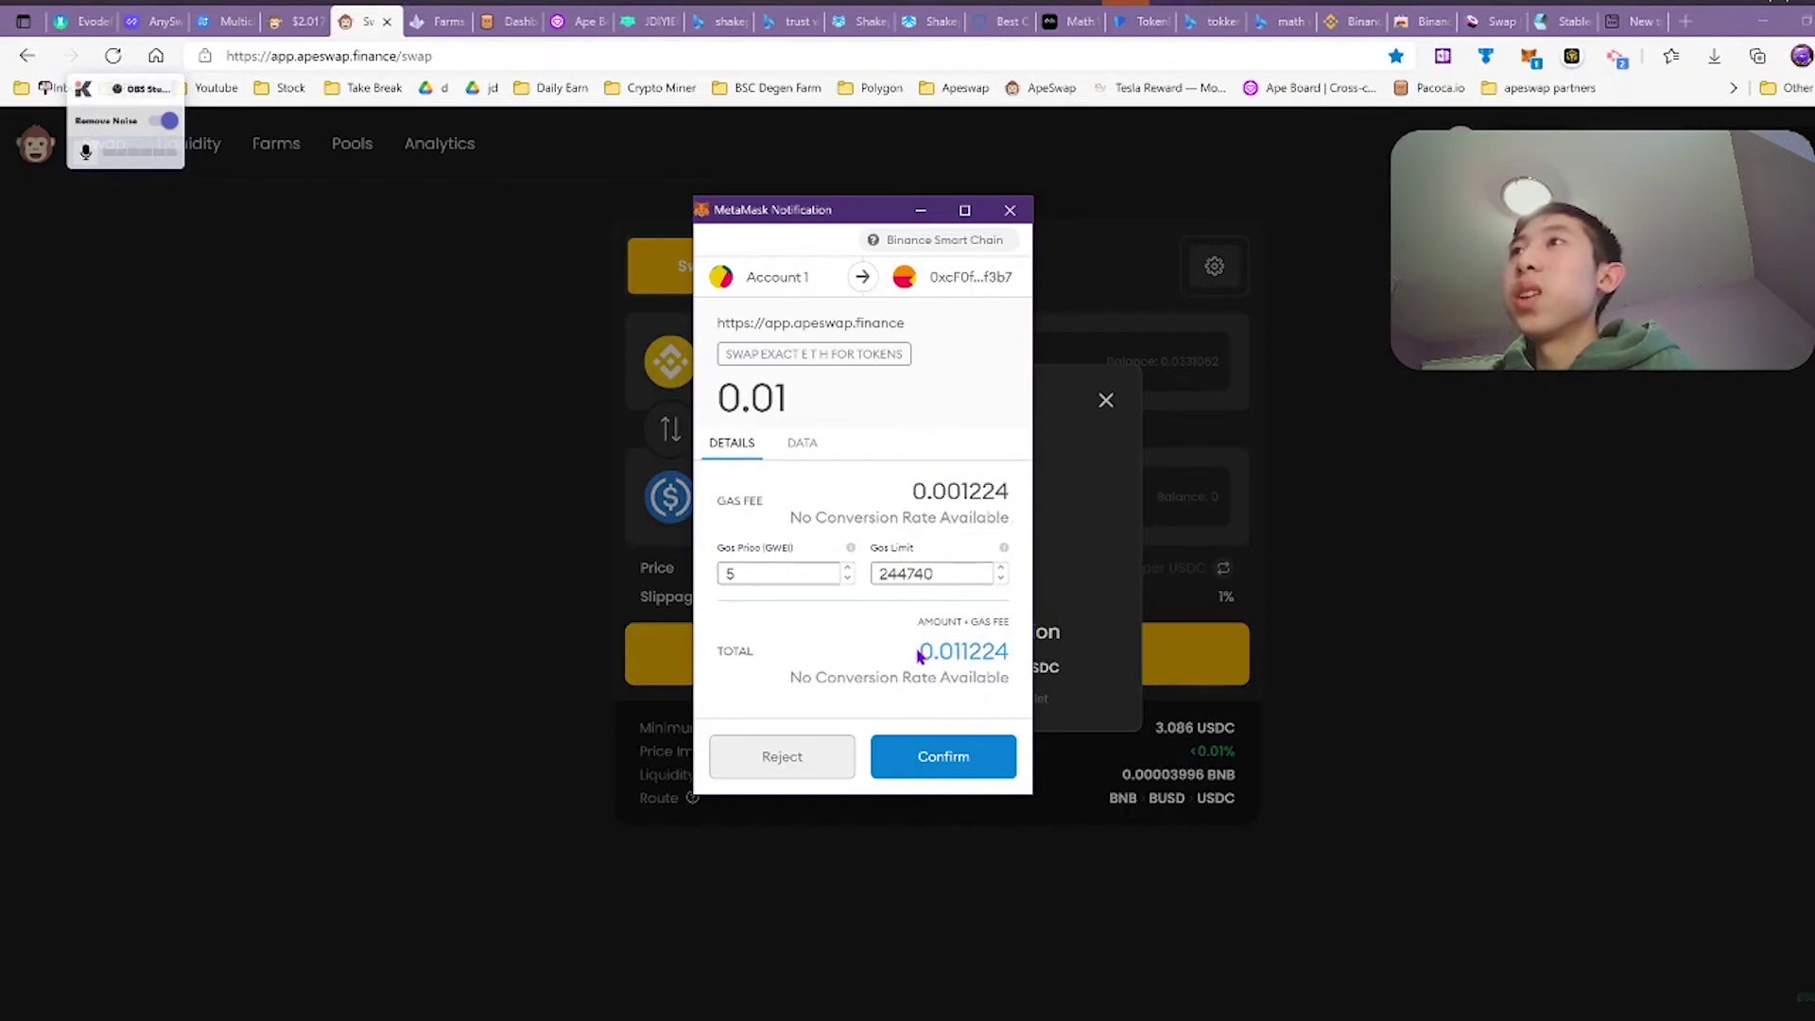
{"action": "left_click_drag", "start_coordinate": [918, 654], "coordinate": [1141, 655]}
{"action": "left_click", "coordinate": [798, 758]}
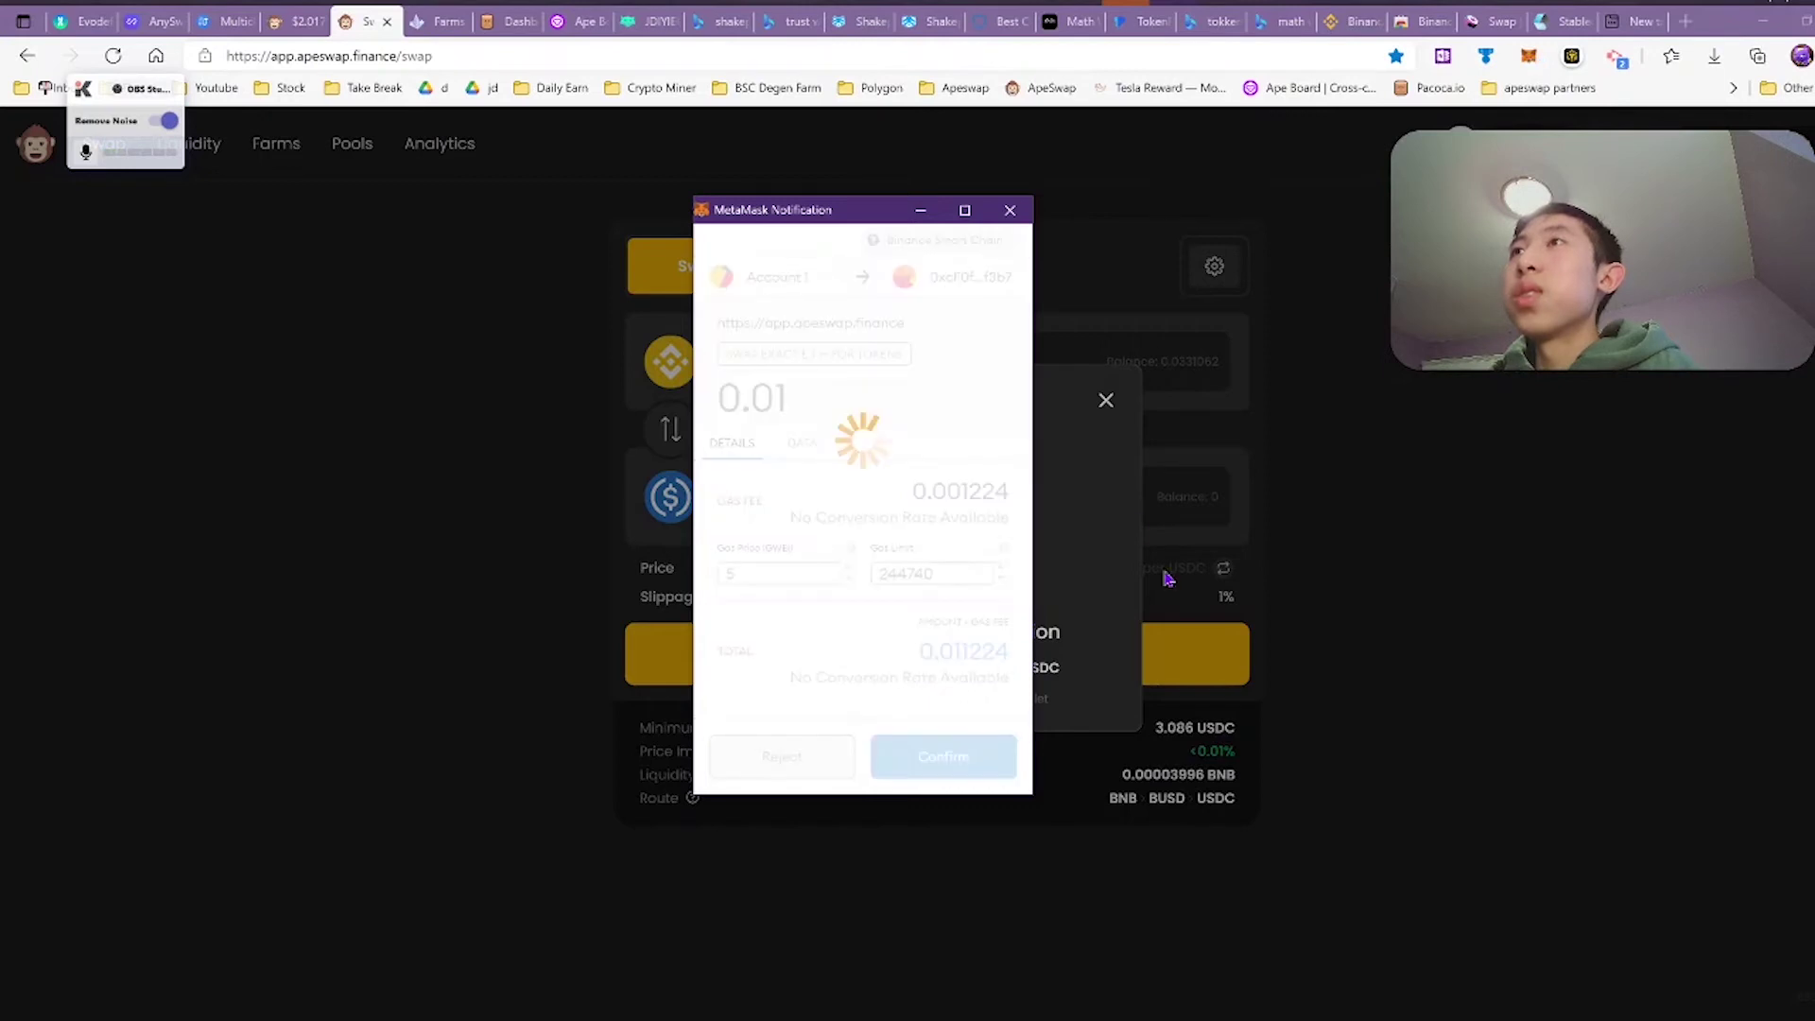
{"action": "left_click", "coordinate": [1106, 424]}
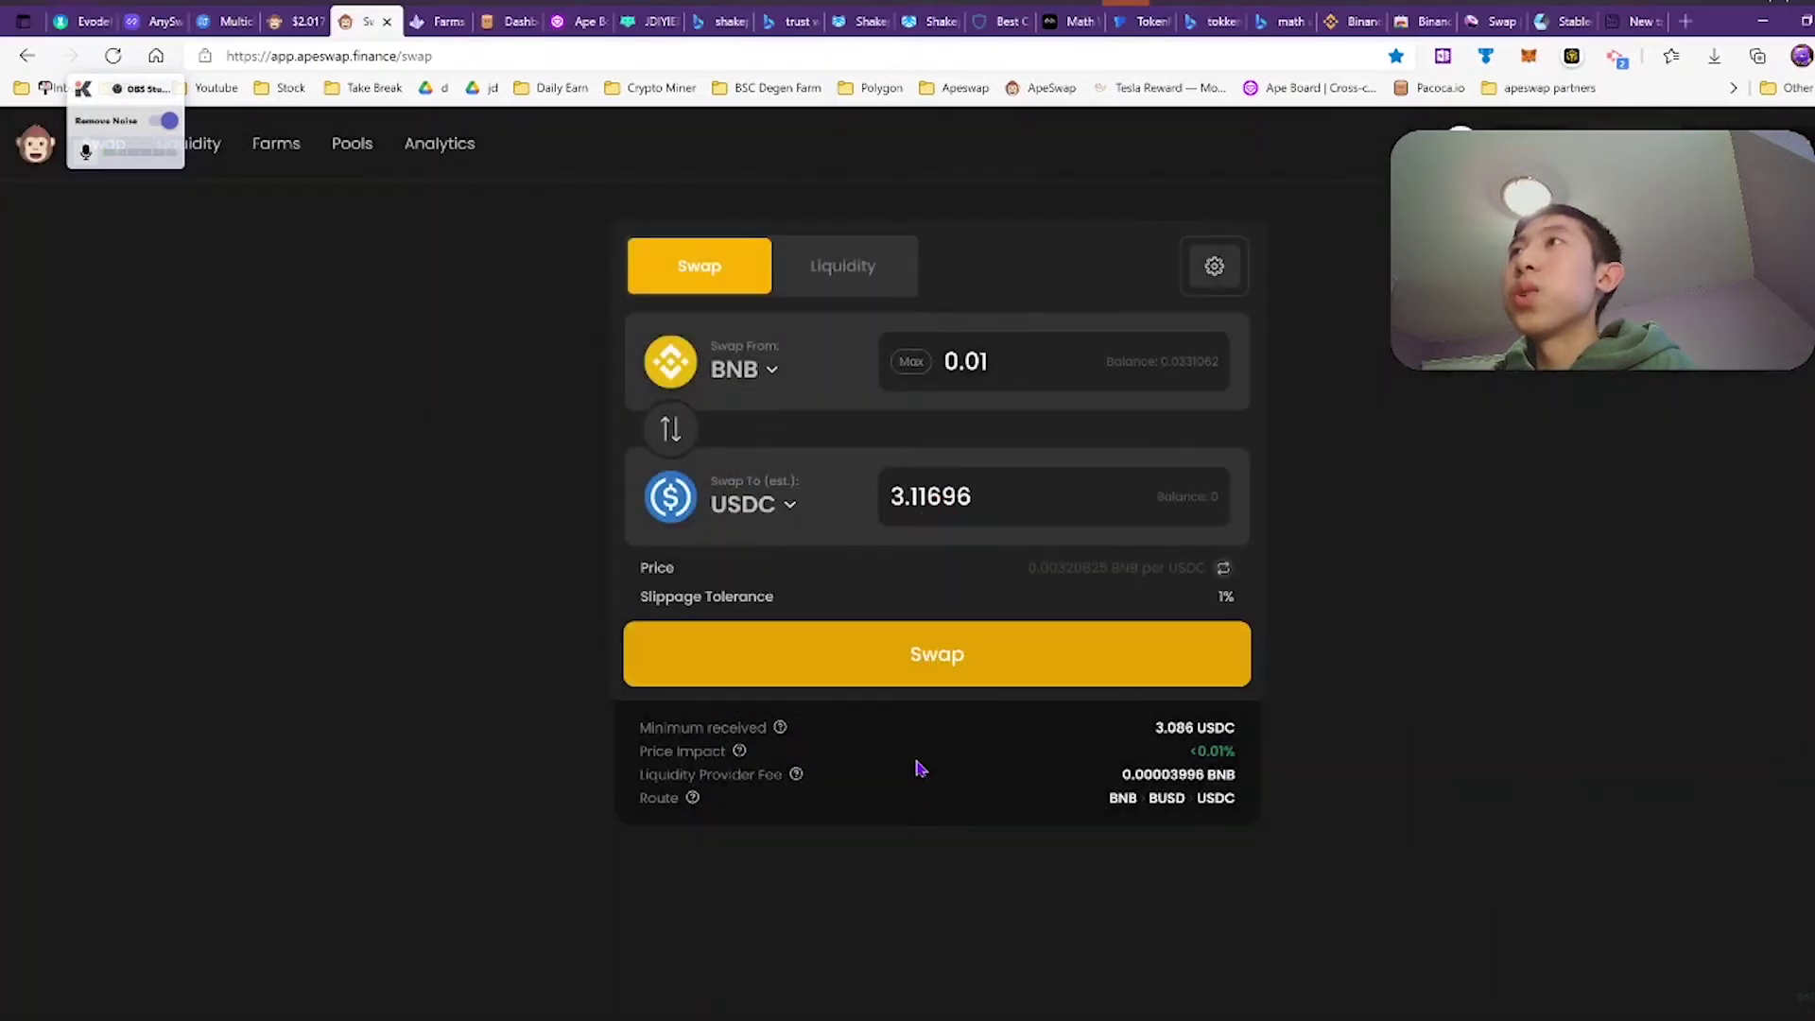
- Connect a wallet on the EVOdefi BSC-to-Polygon bridge and look through its recipient address, amount and commission details for USDC
{"action": "left_click", "coordinate": [85, 21]}
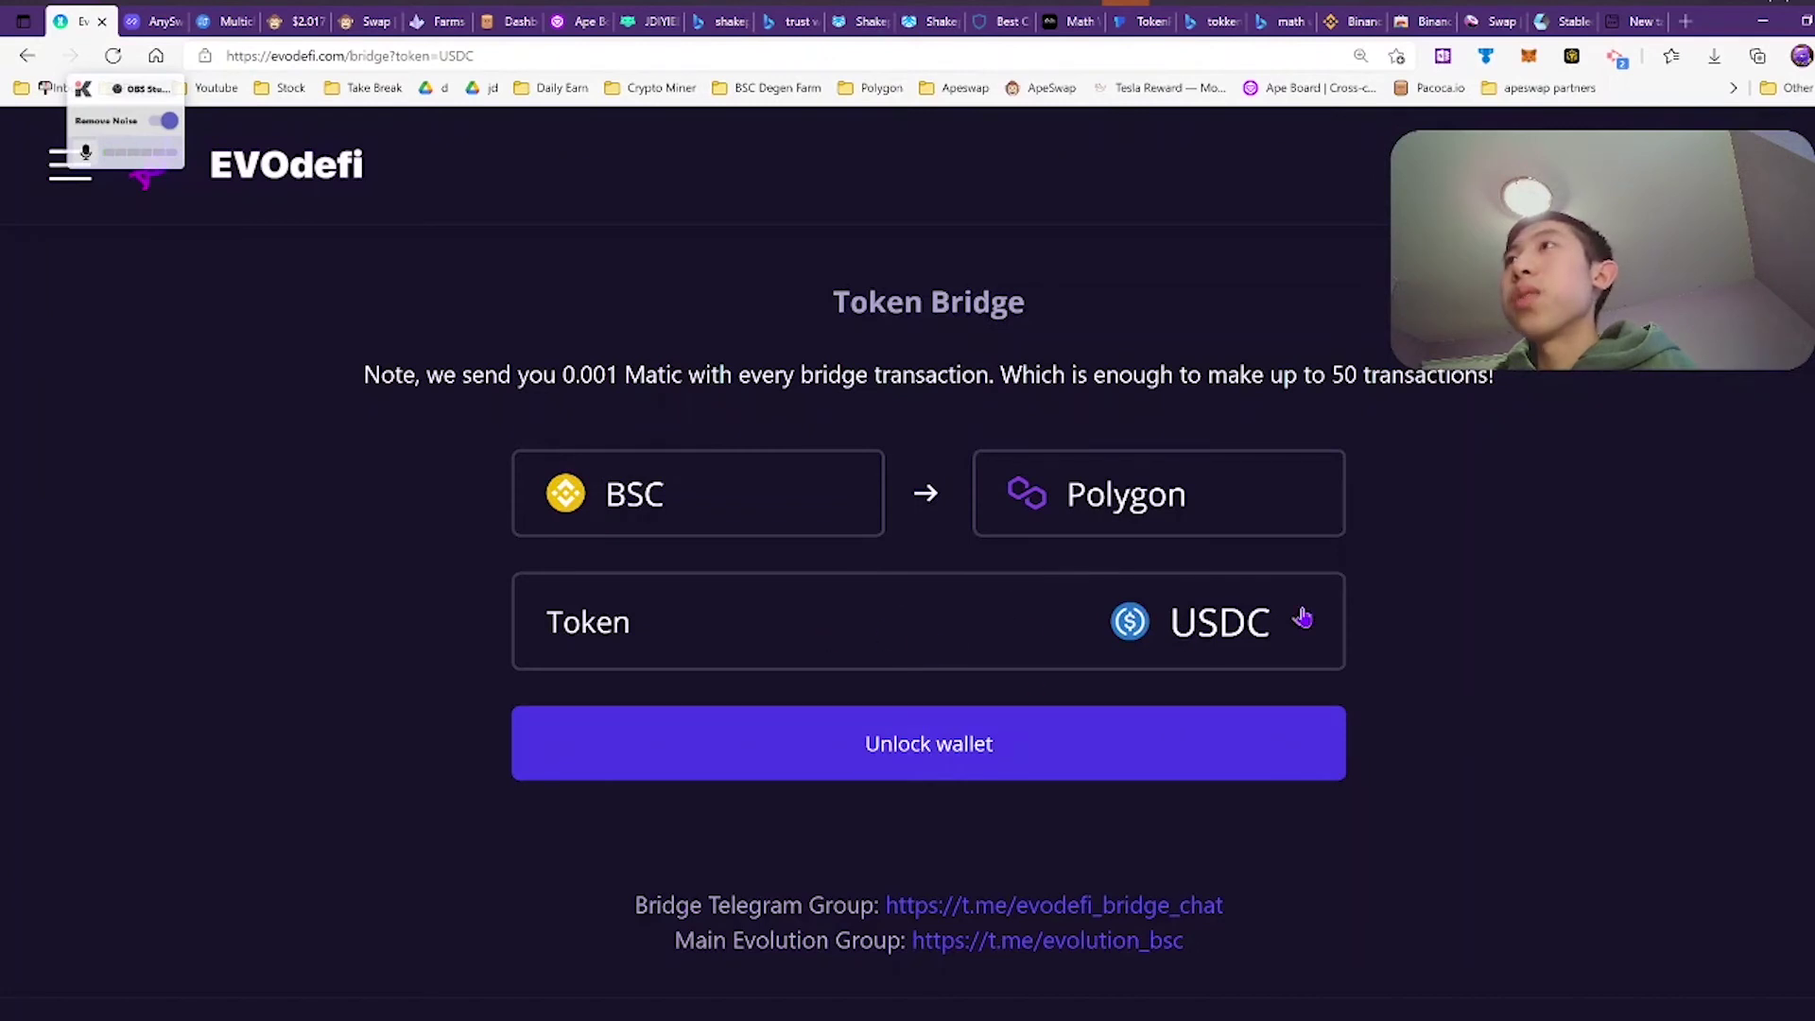
{"action": "left_click", "coordinate": [898, 744]}
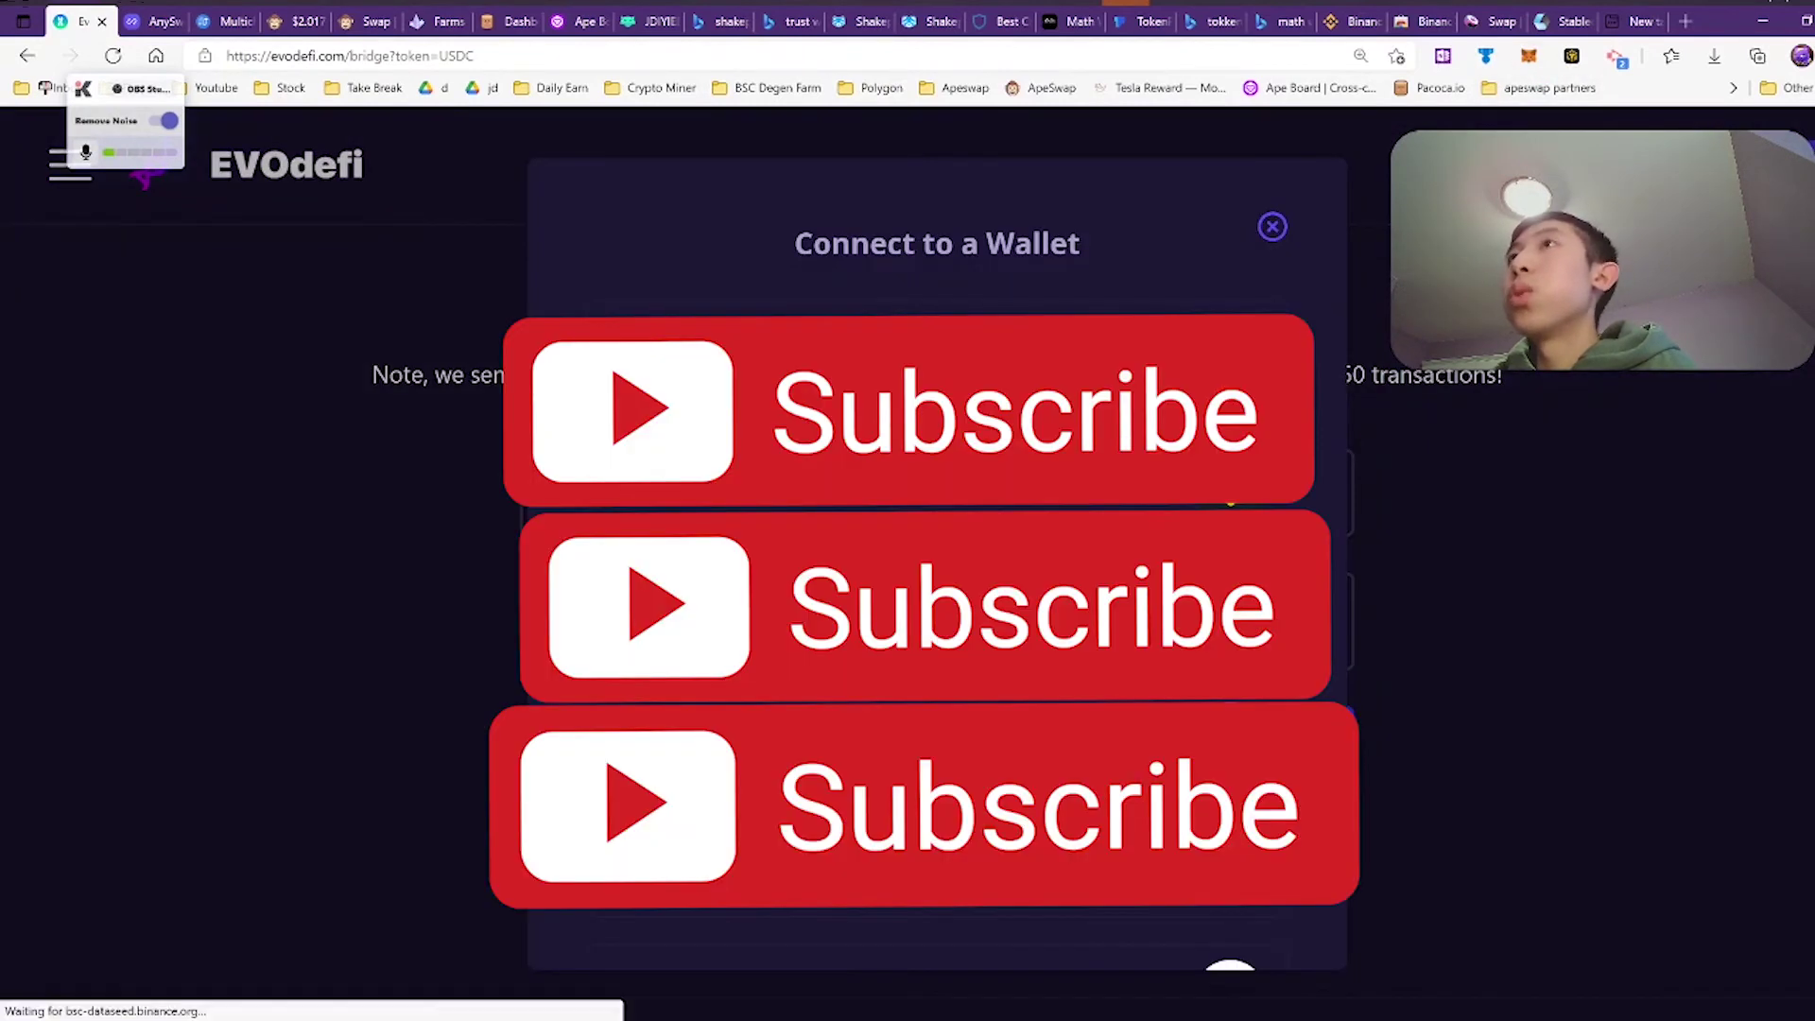
{"action": "left_click", "coordinate": [836, 479]}
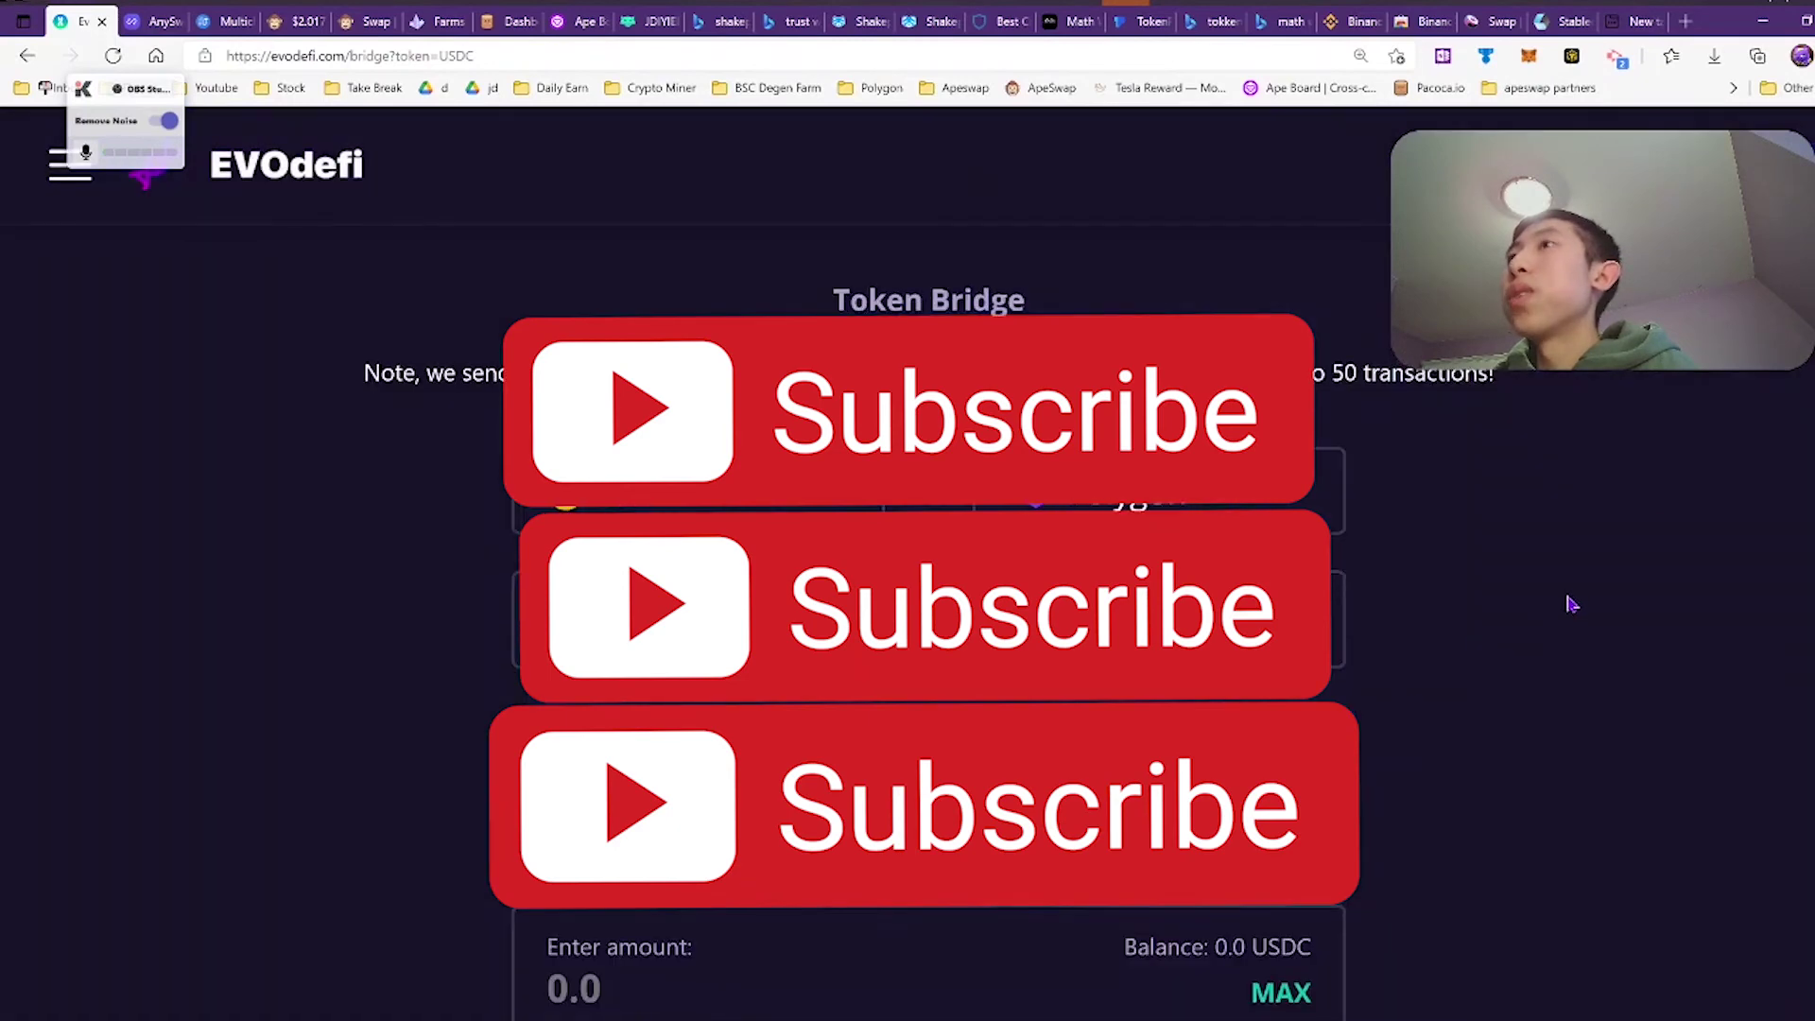
{"action": "scroll", "coordinate": [1569, 599], "scroll_direction": "down", "scroll_amount": 5}
{"action": "scroll", "coordinate": [1544, 627], "scroll_direction": "up", "scroll_amount": 5}
{"action": "scroll", "coordinate": [1551, 639], "scroll_direction": "down", "scroll_amount": 1}
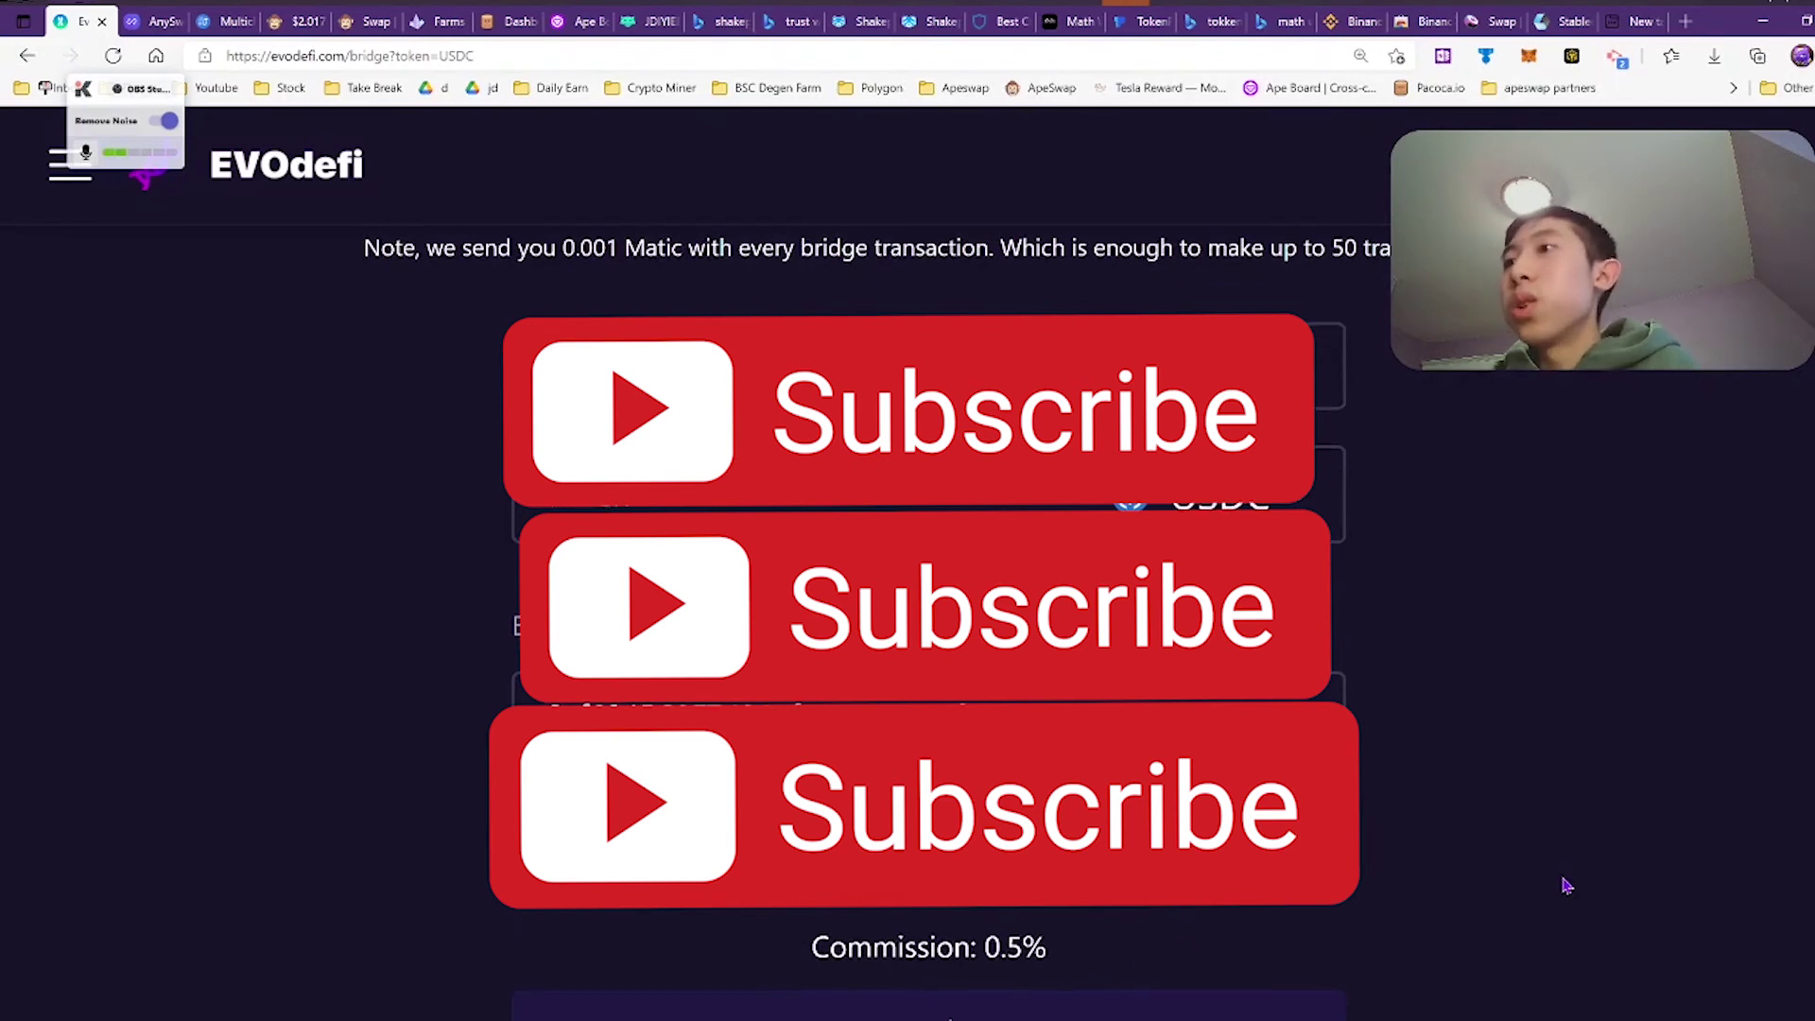
{"action": "scroll", "coordinate": [1560, 879], "scroll_direction": "down", "scroll_amount": 3}
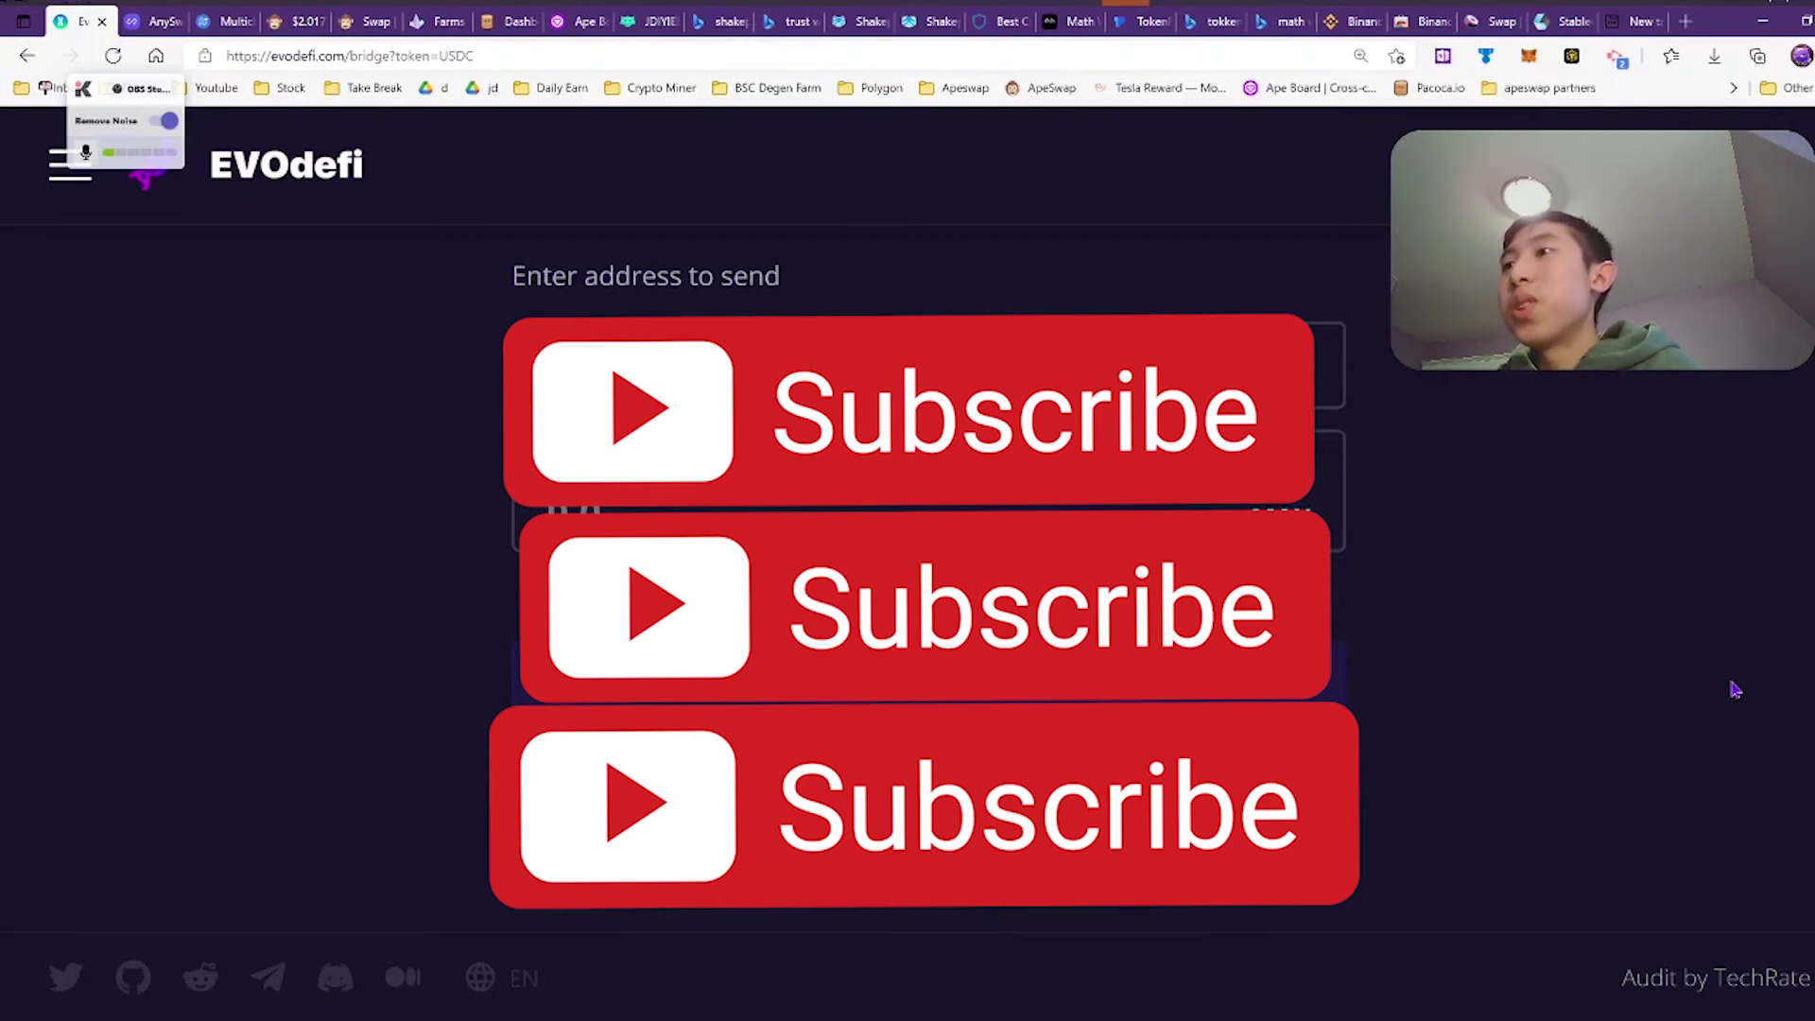
{"action": "scroll", "coordinate": [1693, 723], "scroll_direction": "up", "scroll_amount": 3}
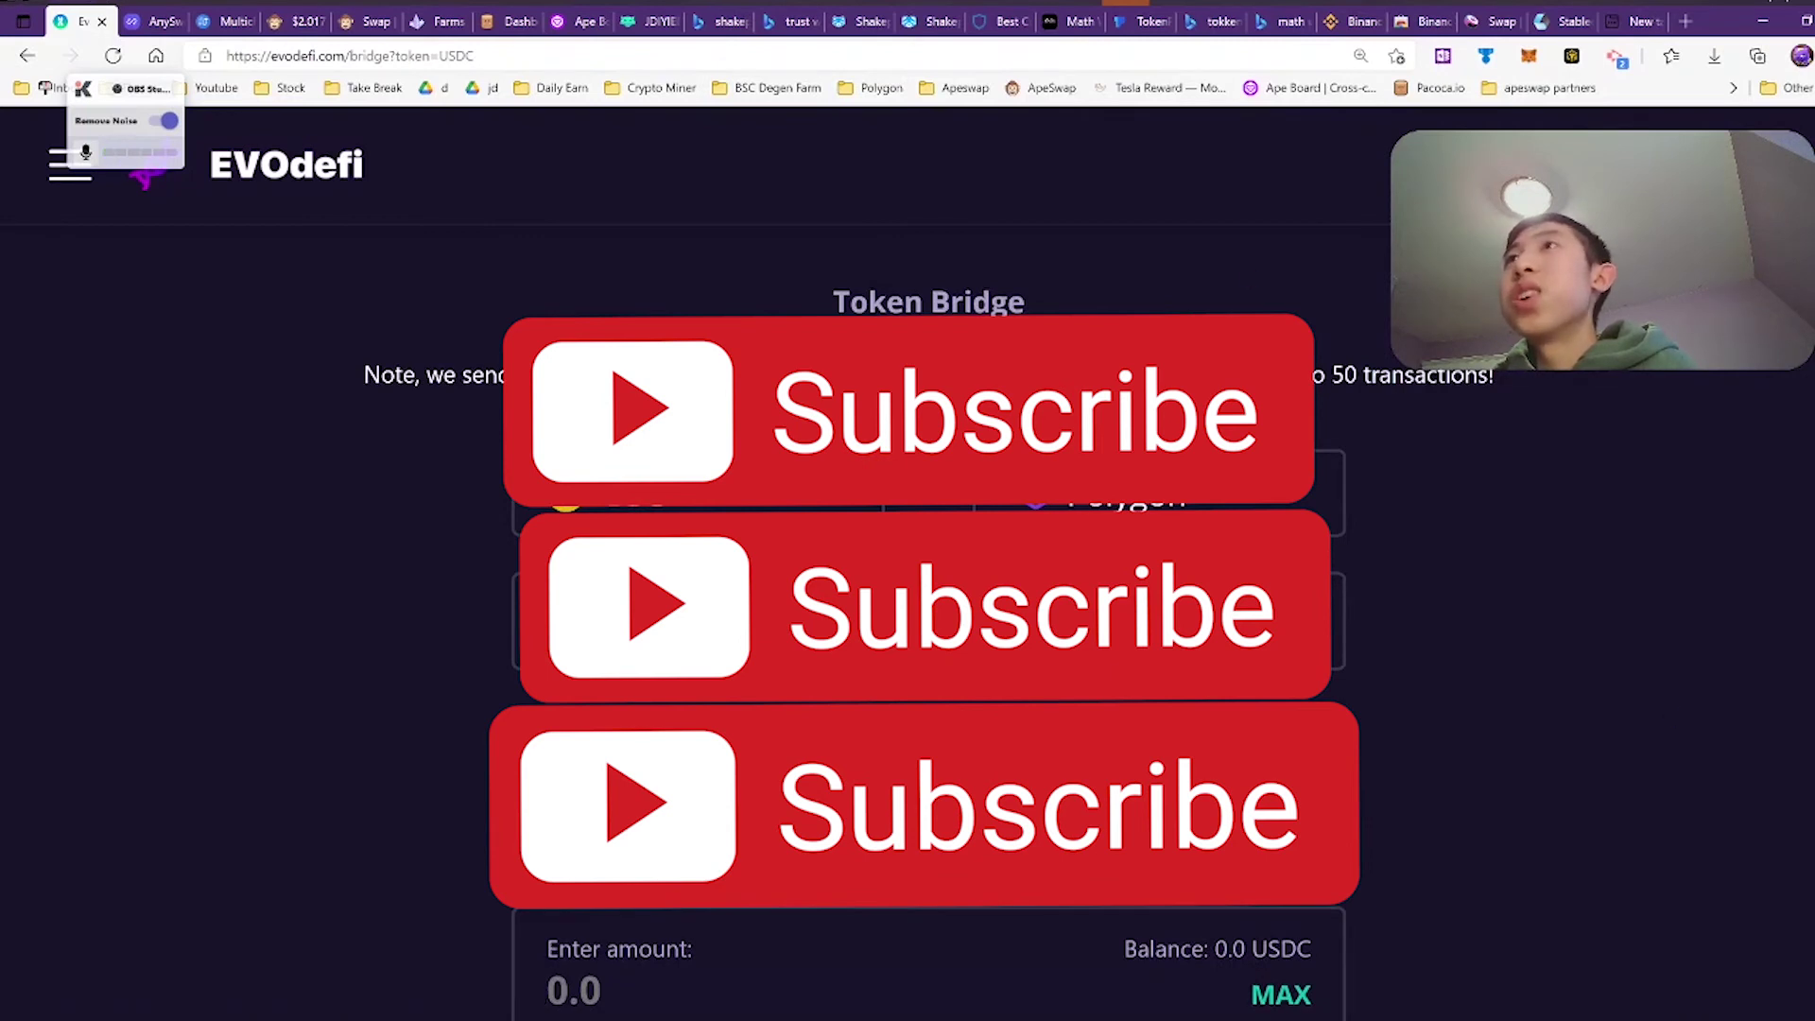
- Return to ApeSwap and open its Pools page
{"action": "left_click", "coordinate": [364, 21]}
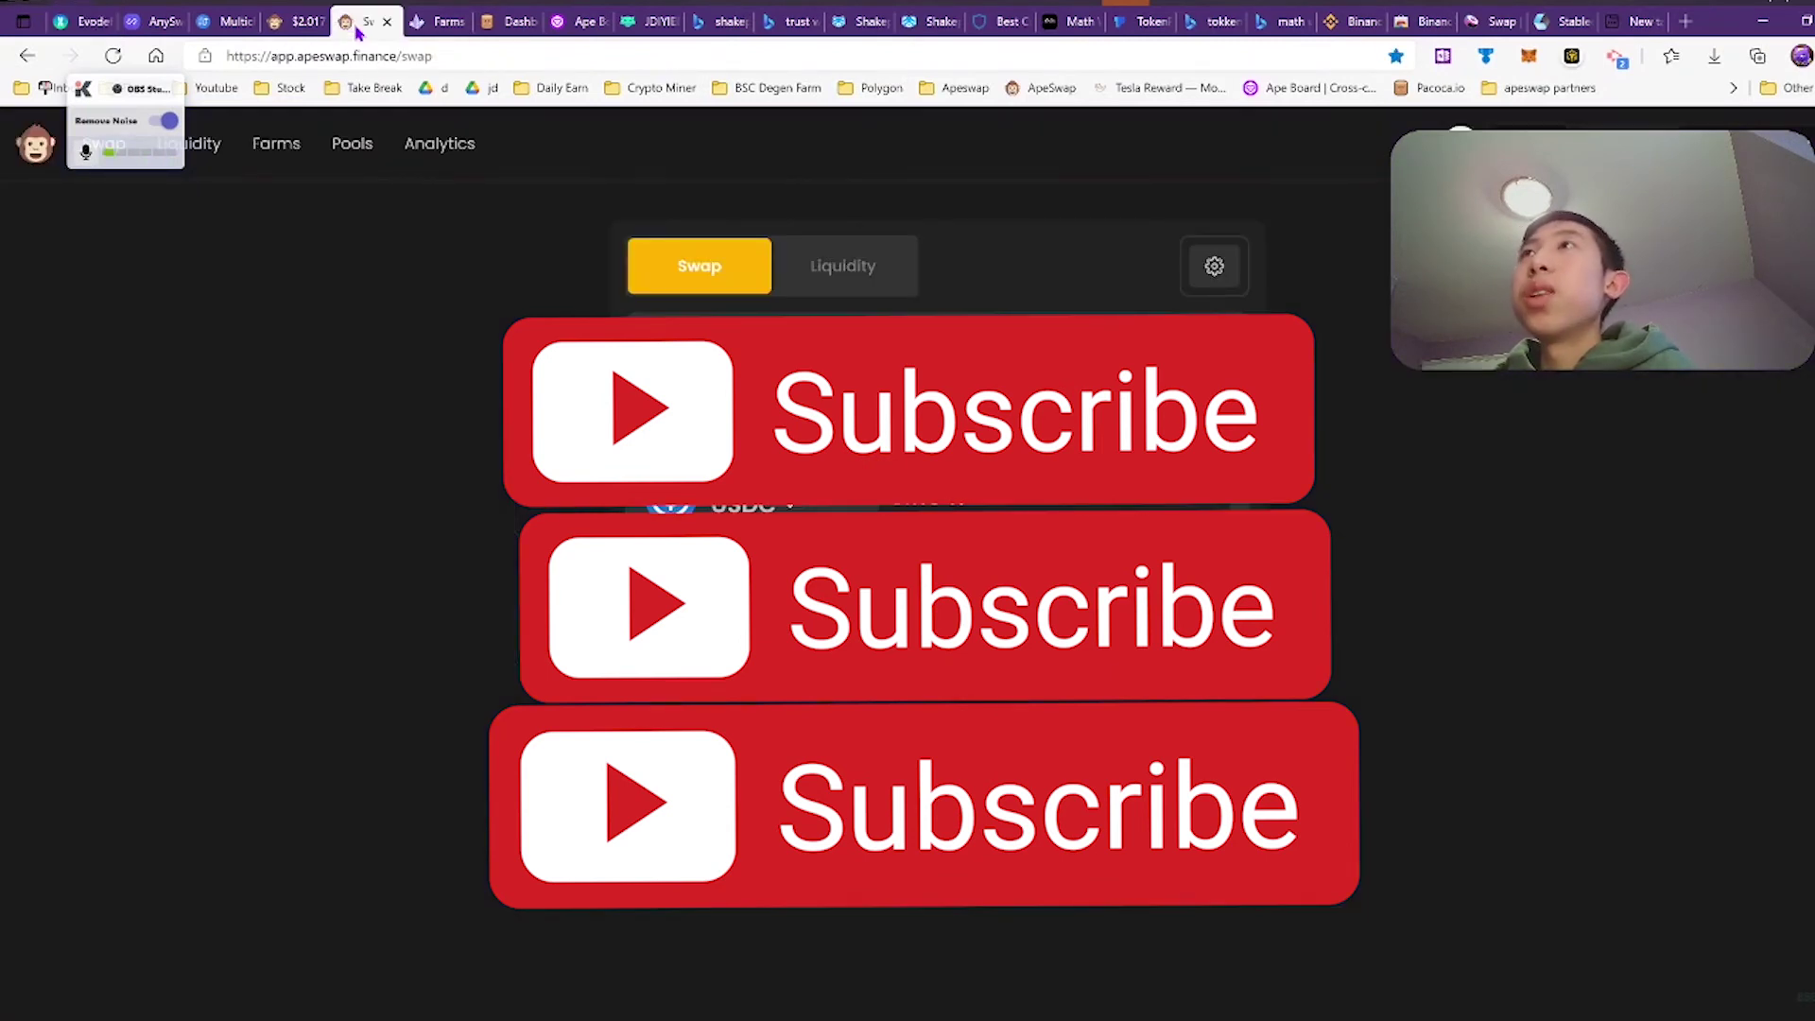
{"action": "left_click", "coordinate": [337, 156]}
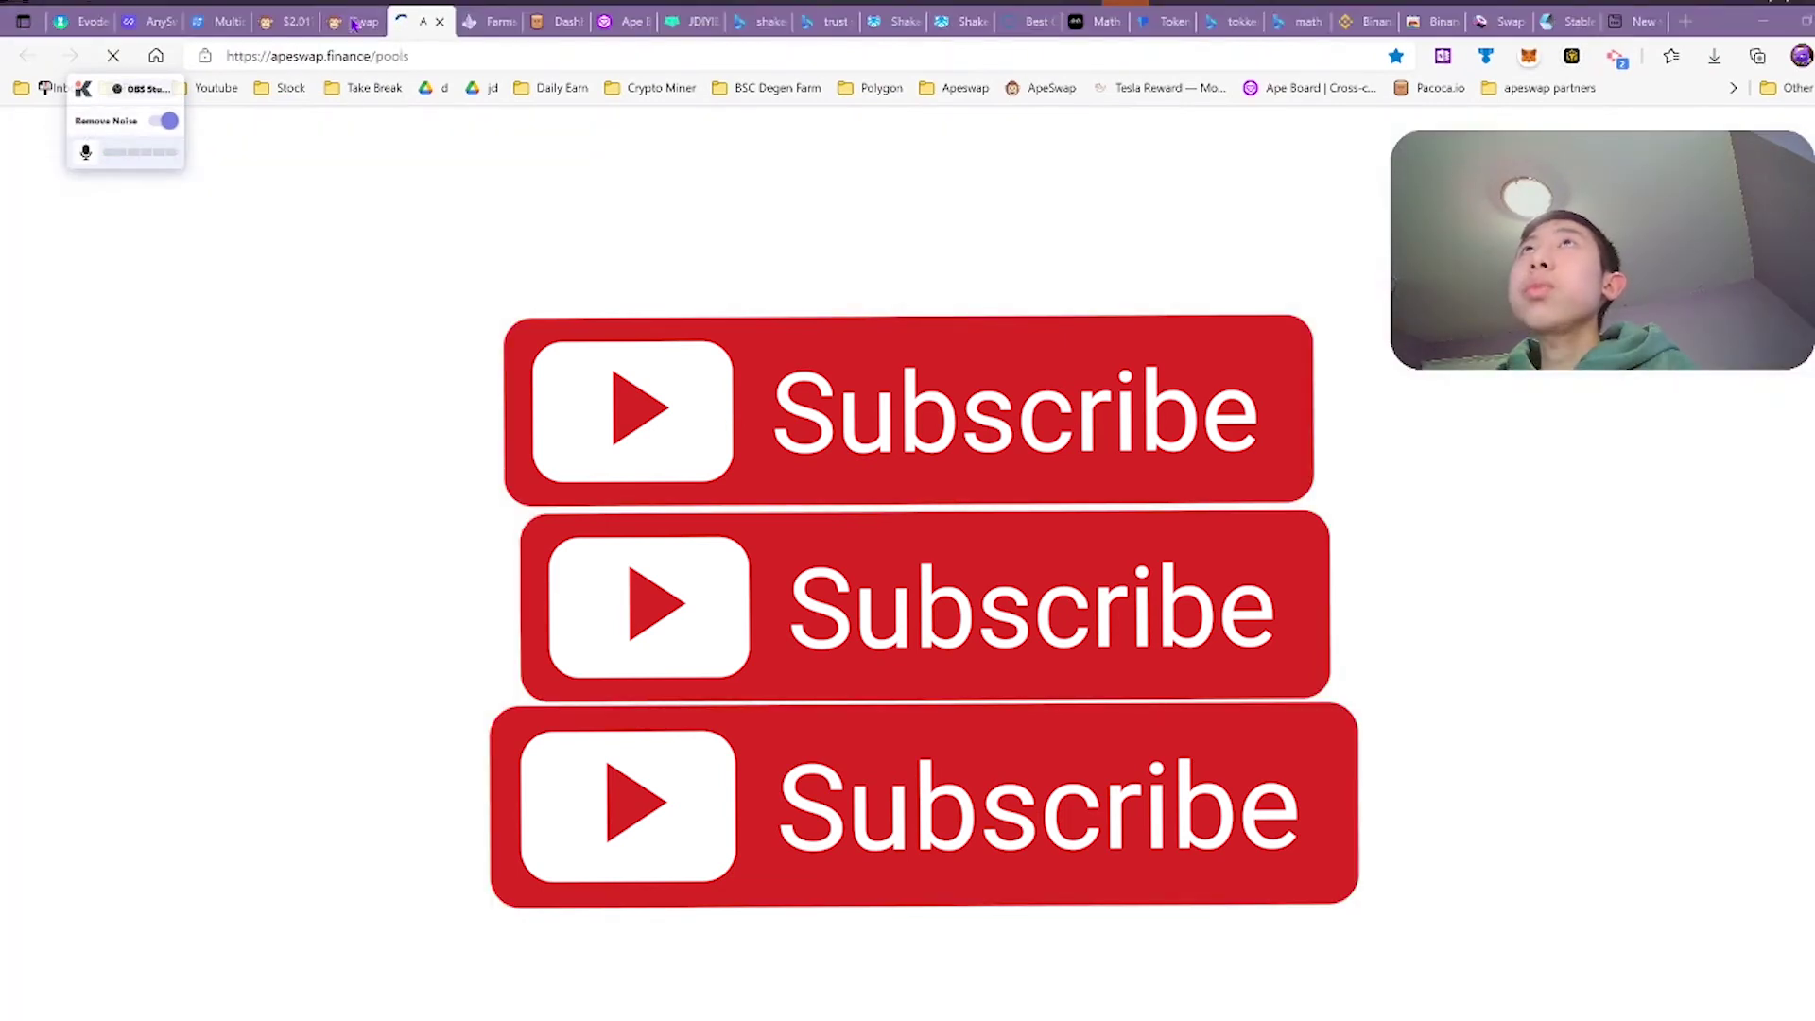
- Return to the EVOdefi token bridge and review its note on the Matic sent with each bridge transaction
{"action": "key", "text": "ctrl+1"}
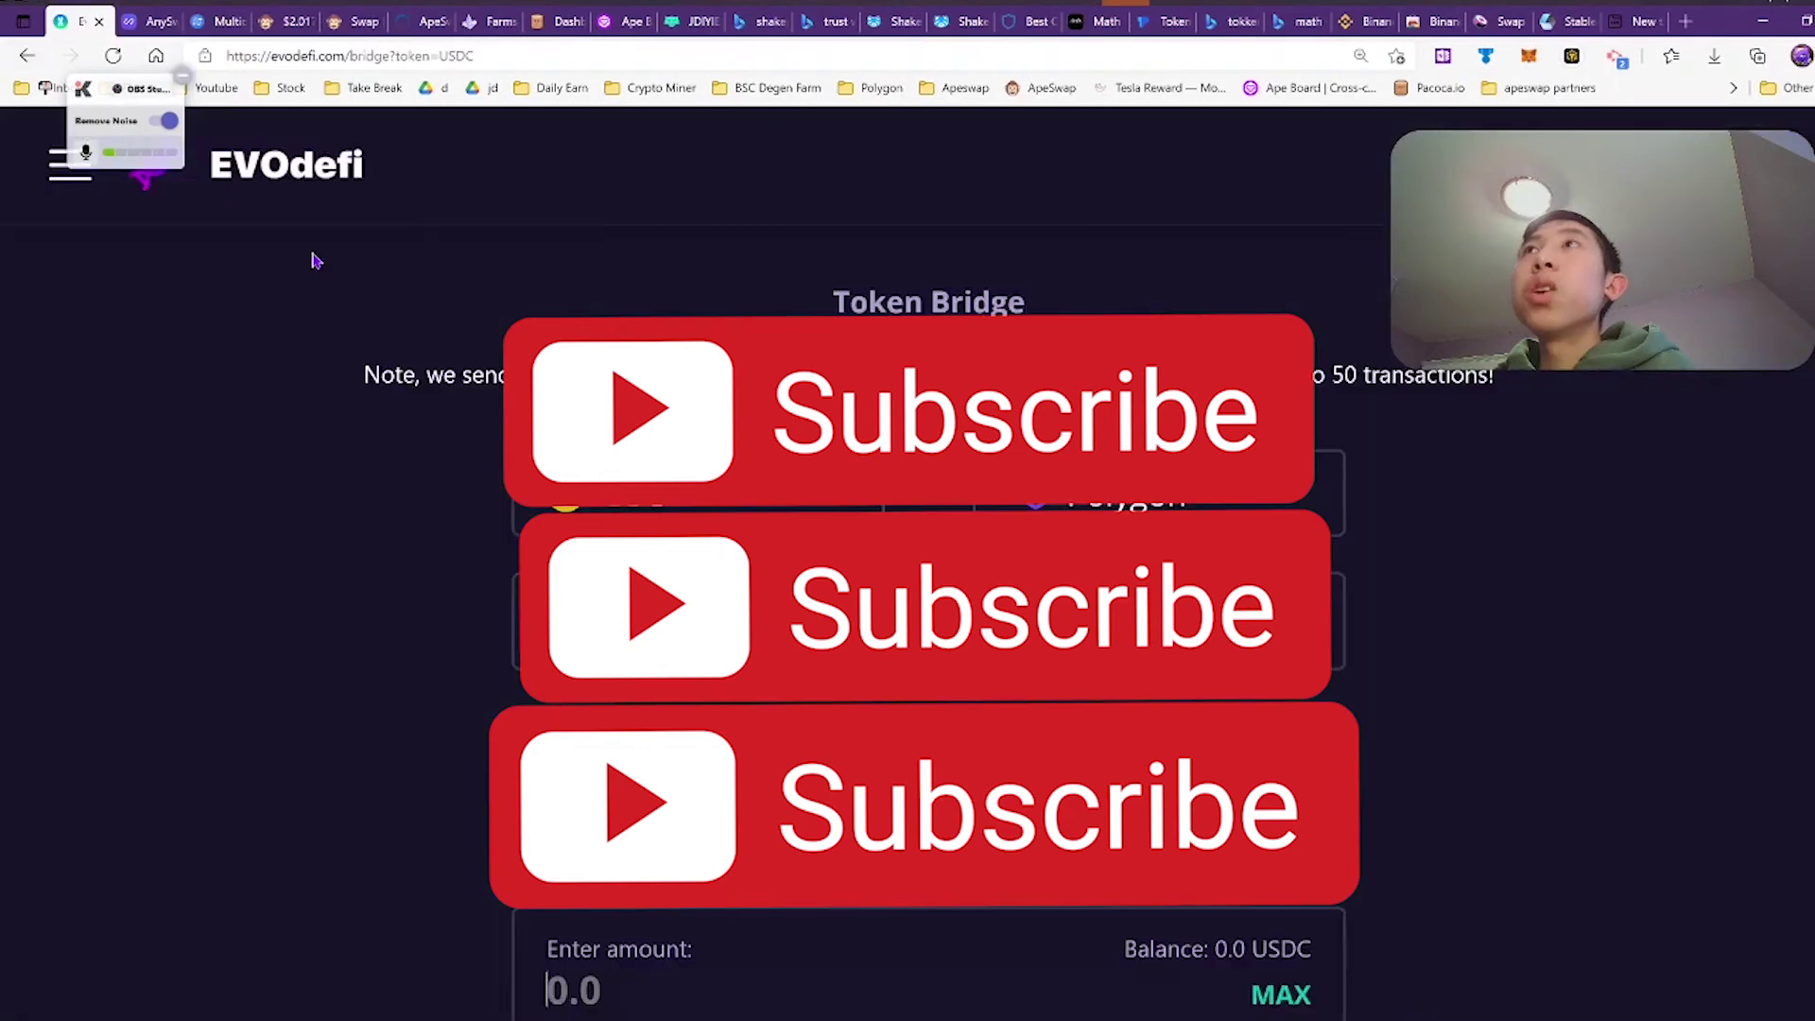
{"action": "scroll", "coordinate": [1362, 479], "scroll_direction": "down", "scroll_amount": 5}
{"action": "scroll", "coordinate": [1370, 527], "scroll_direction": "up", "scroll_amount": 4}
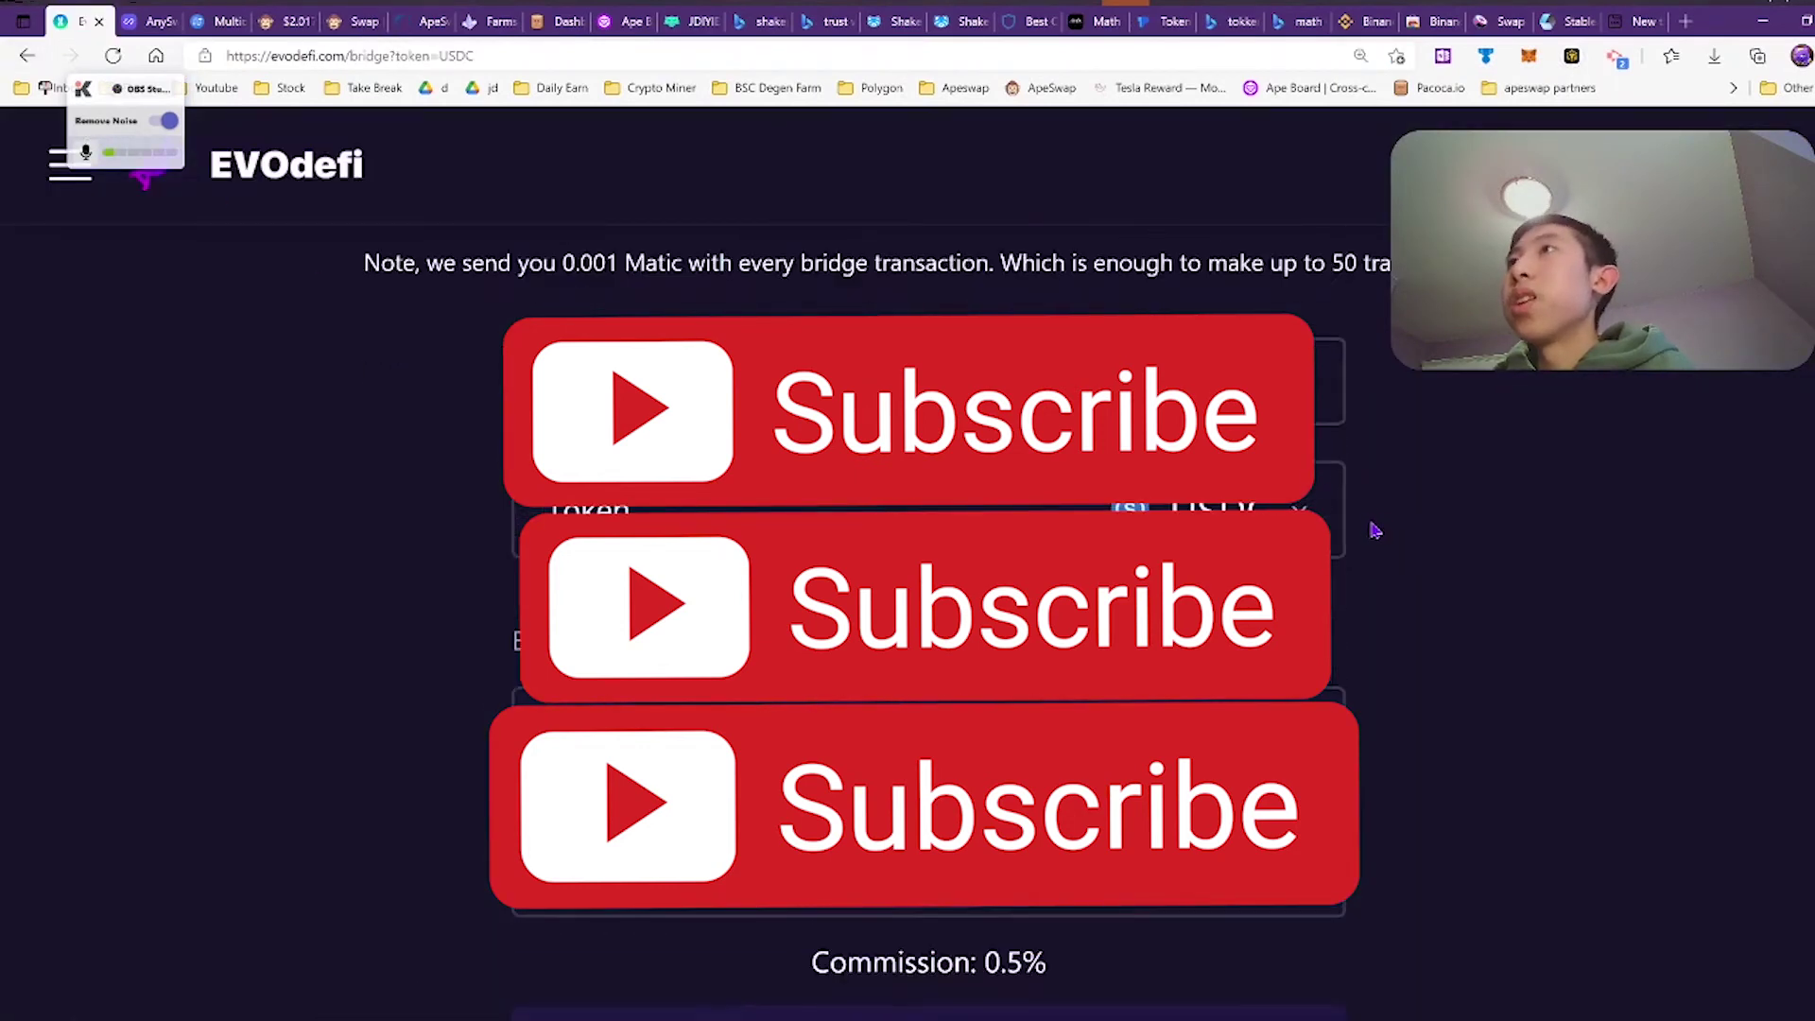
{"action": "scroll", "coordinate": [1376, 531], "scroll_direction": "up", "scroll_amount": 1}
{"action": "left_click", "coordinate": [547, 990]}
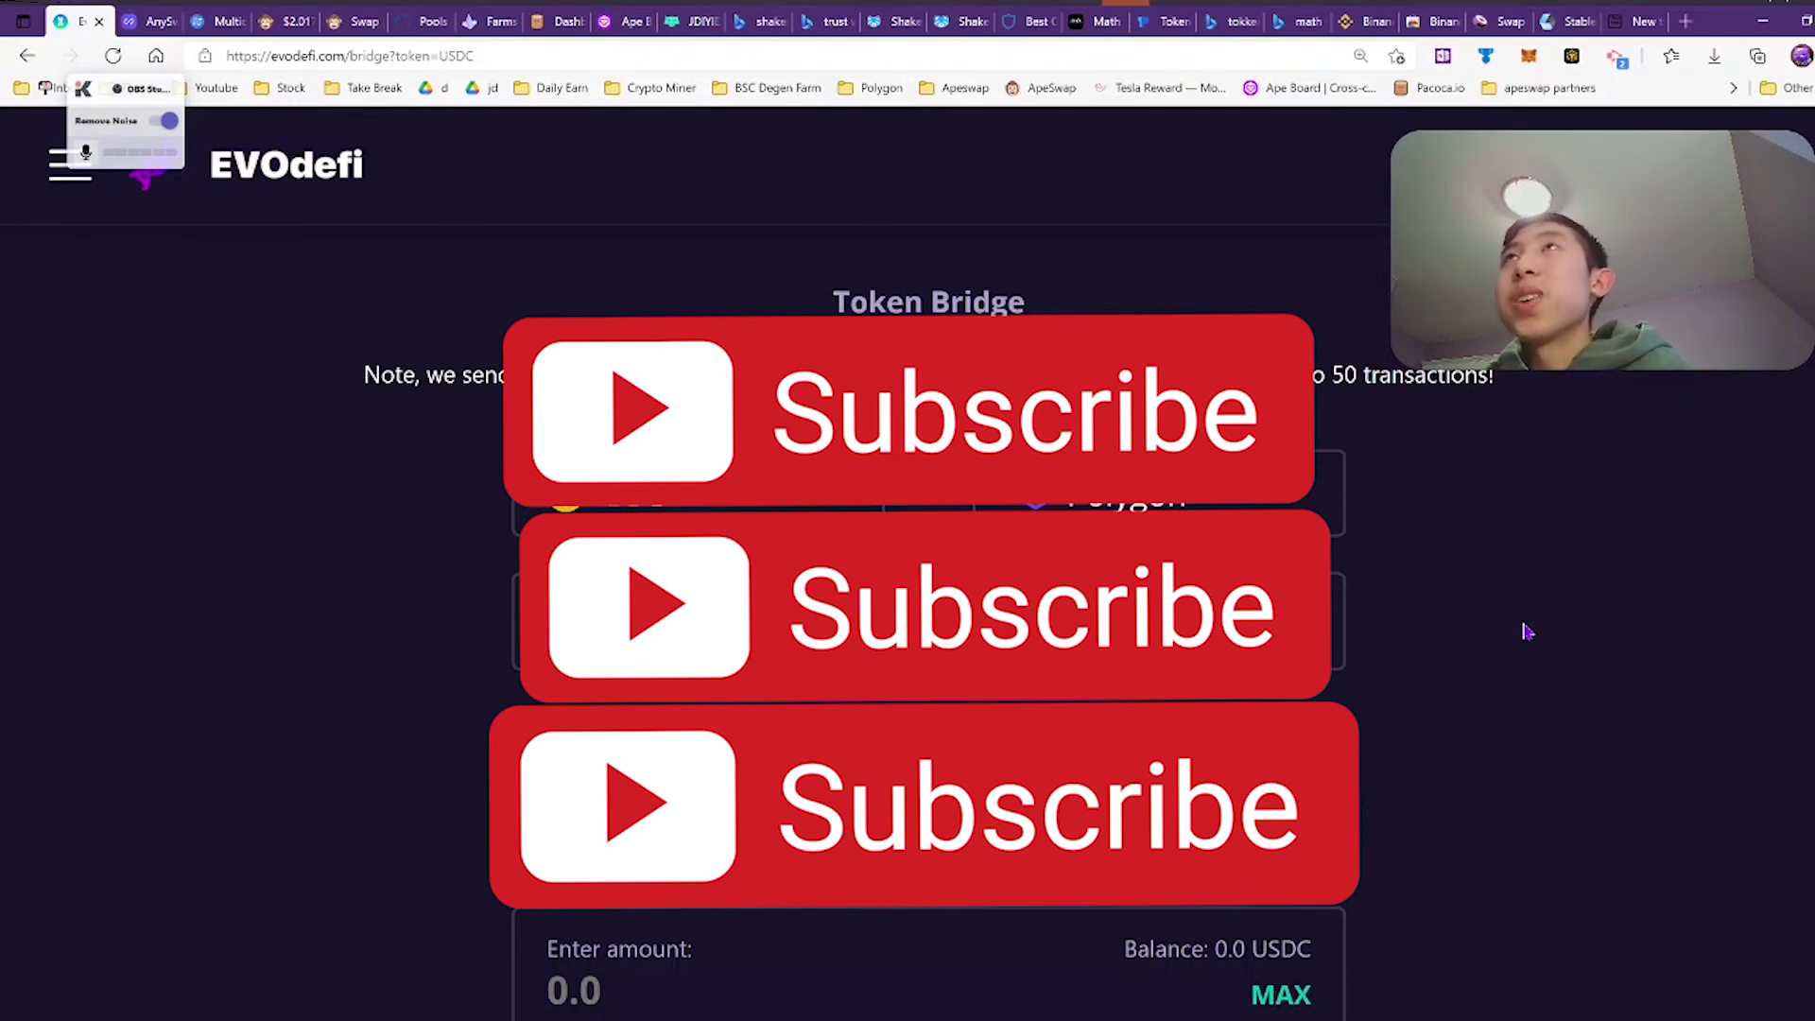
- Open the PolyDex Pools page in a new browser tab
{"action": "left_click", "coordinate": [1686, 21]}
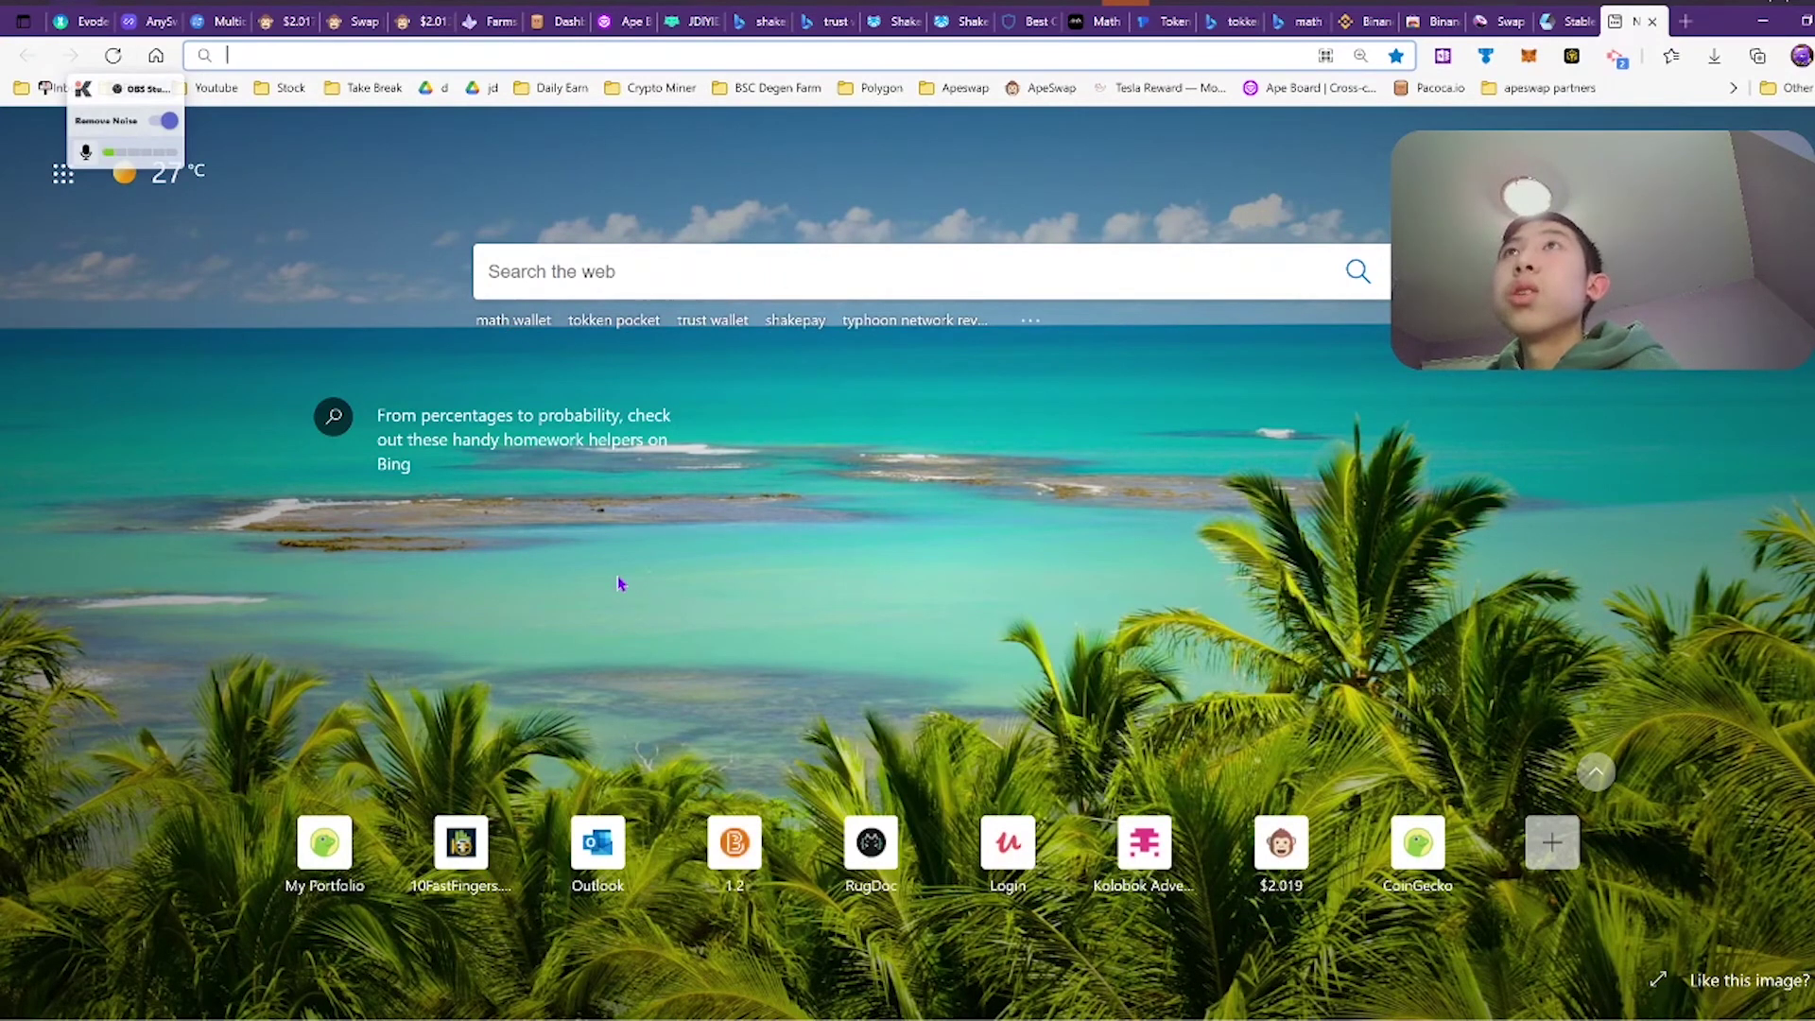
{"action": "type", "text": "polyde"}
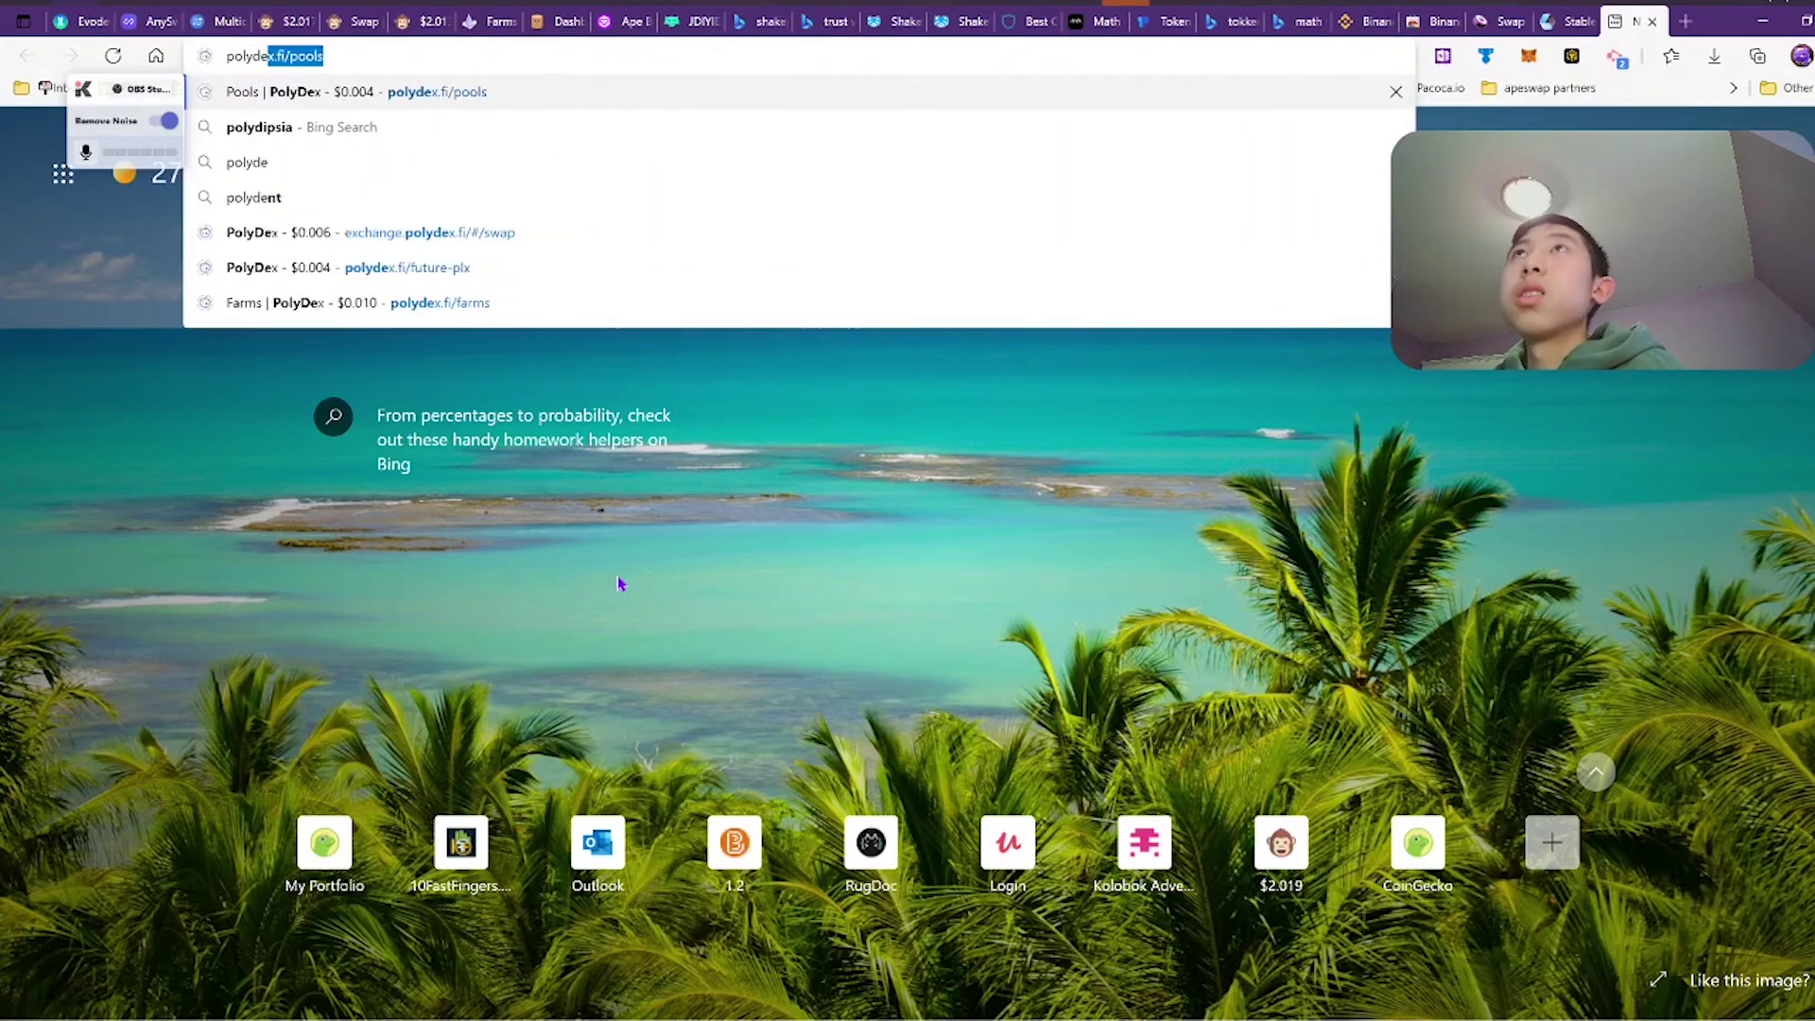
{"action": "key", "text": "Return"}
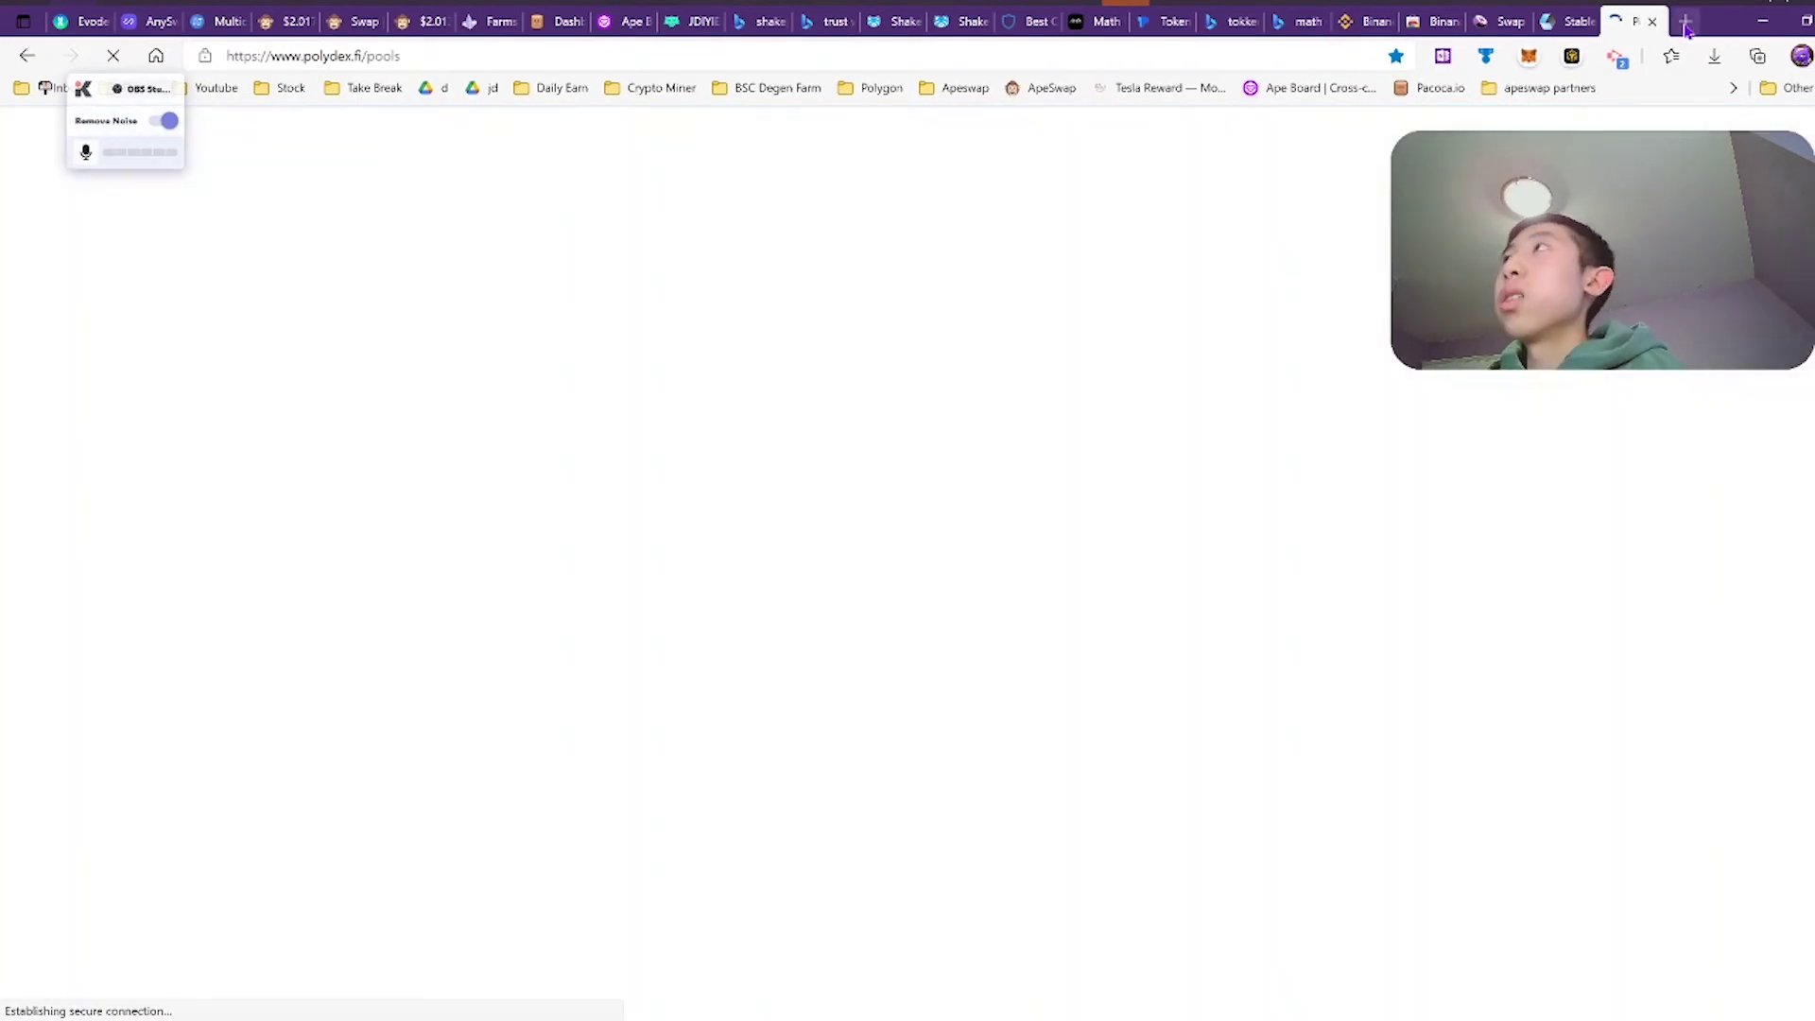
- Open Firebird's Polygon (Matic) Faucet in a new tab and highlight its offer to send 0.001 MATIC
{"action": "left_click", "coordinate": [1686, 26]}
{"action": "type", "text": "fireb"}
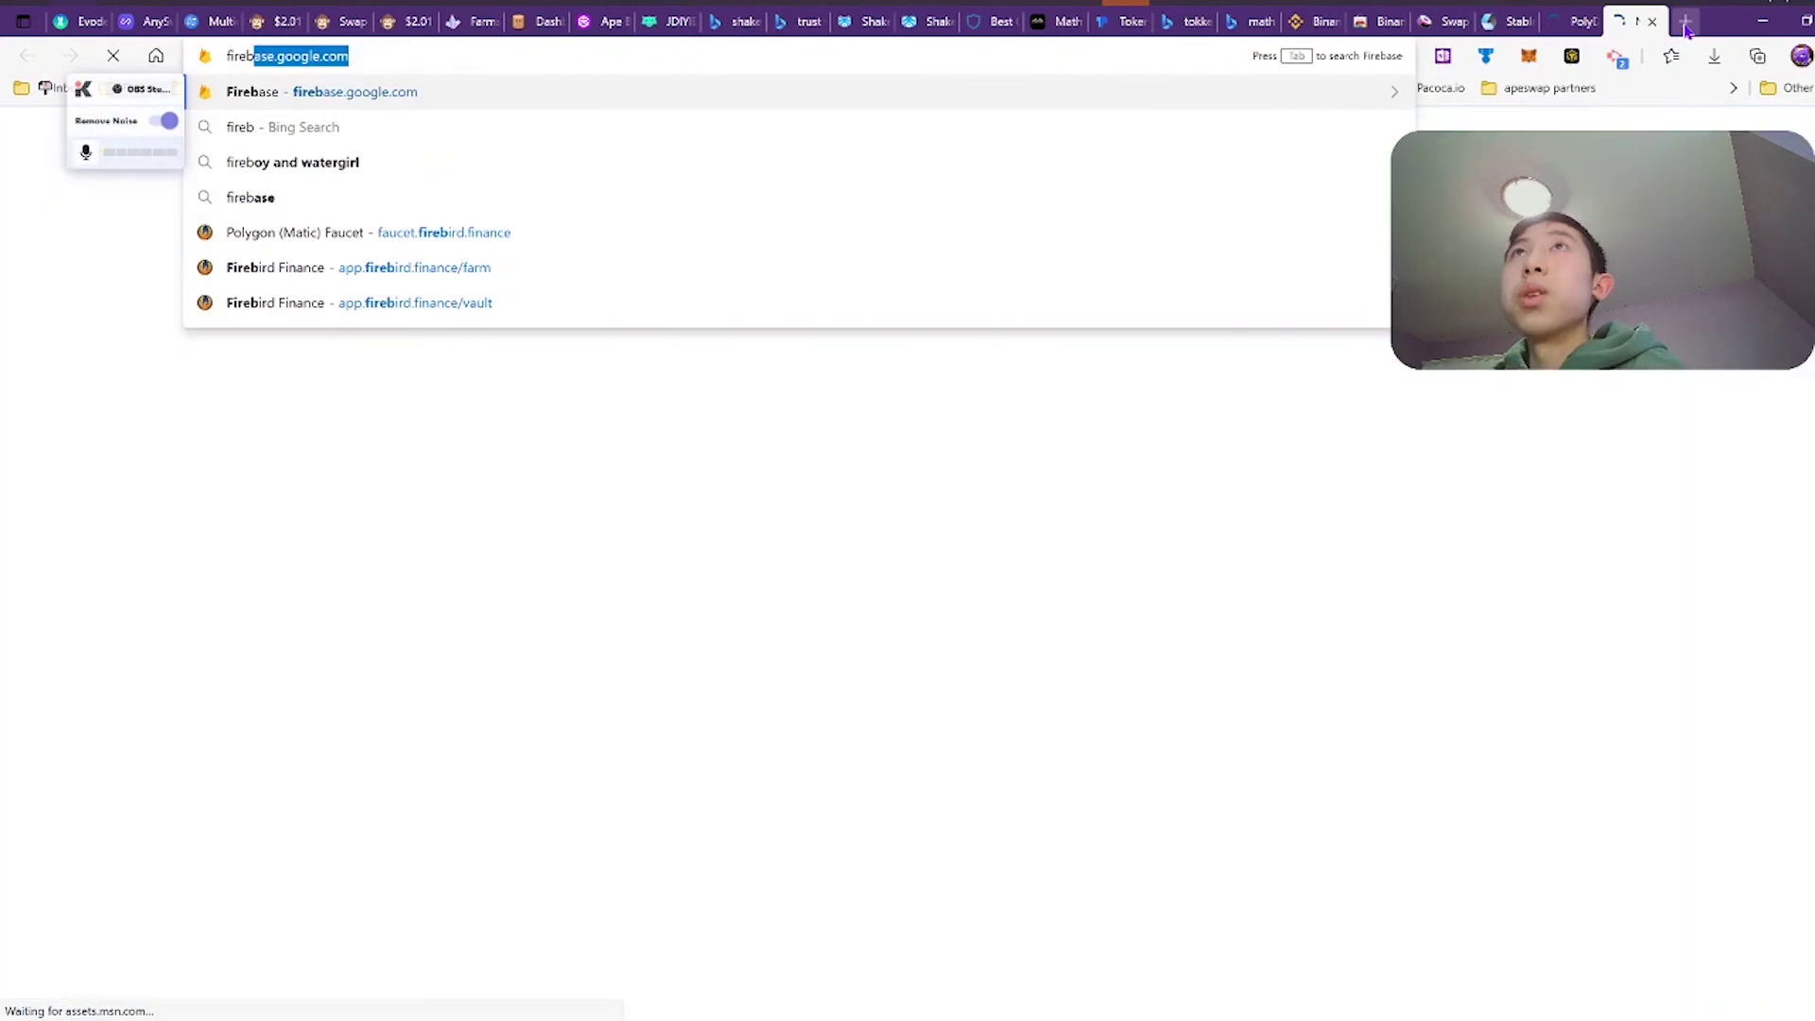
{"action": "key", "text": "Down"}
{"action": "key", "text": "Down"}
{"action": "key", "text": "Down"}
{"action": "key", "text": "Down"}
{"action": "key", "text": "Return"}
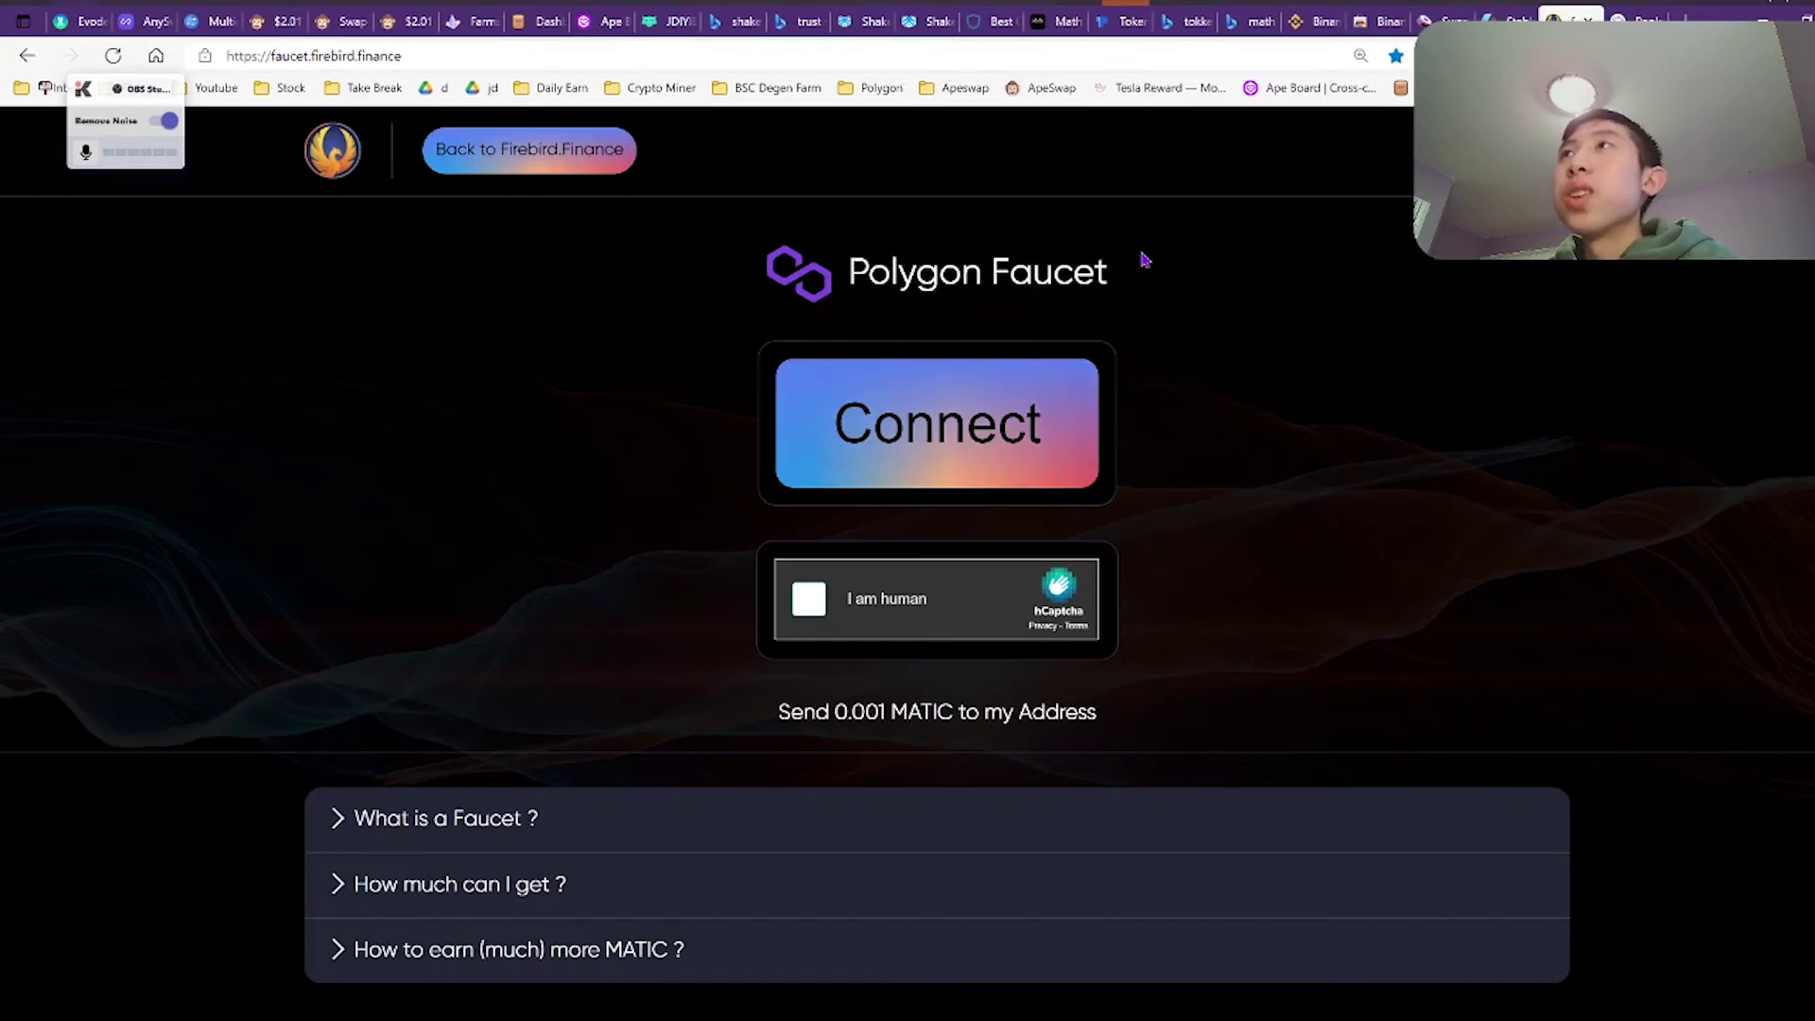
{"action": "left_click_drag", "start_coordinate": [794, 708], "coordinate": [1175, 709]}
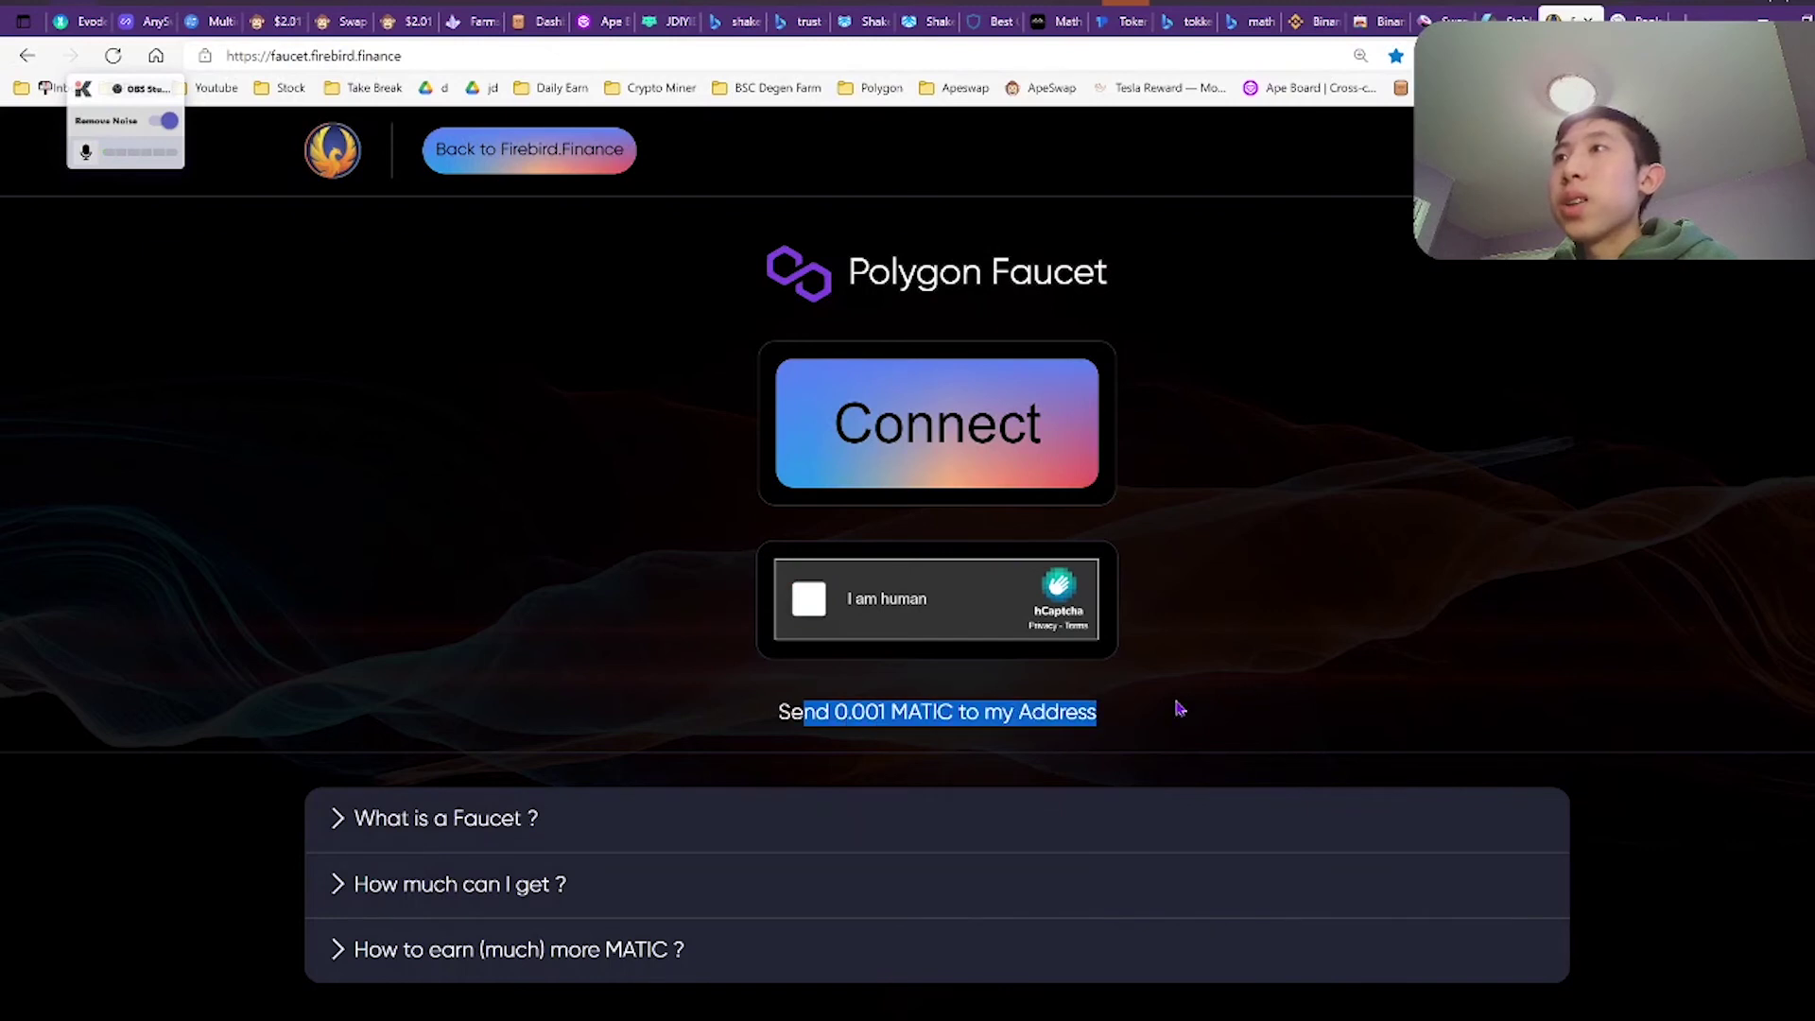
{"action": "left_click", "coordinate": [923, 705]}
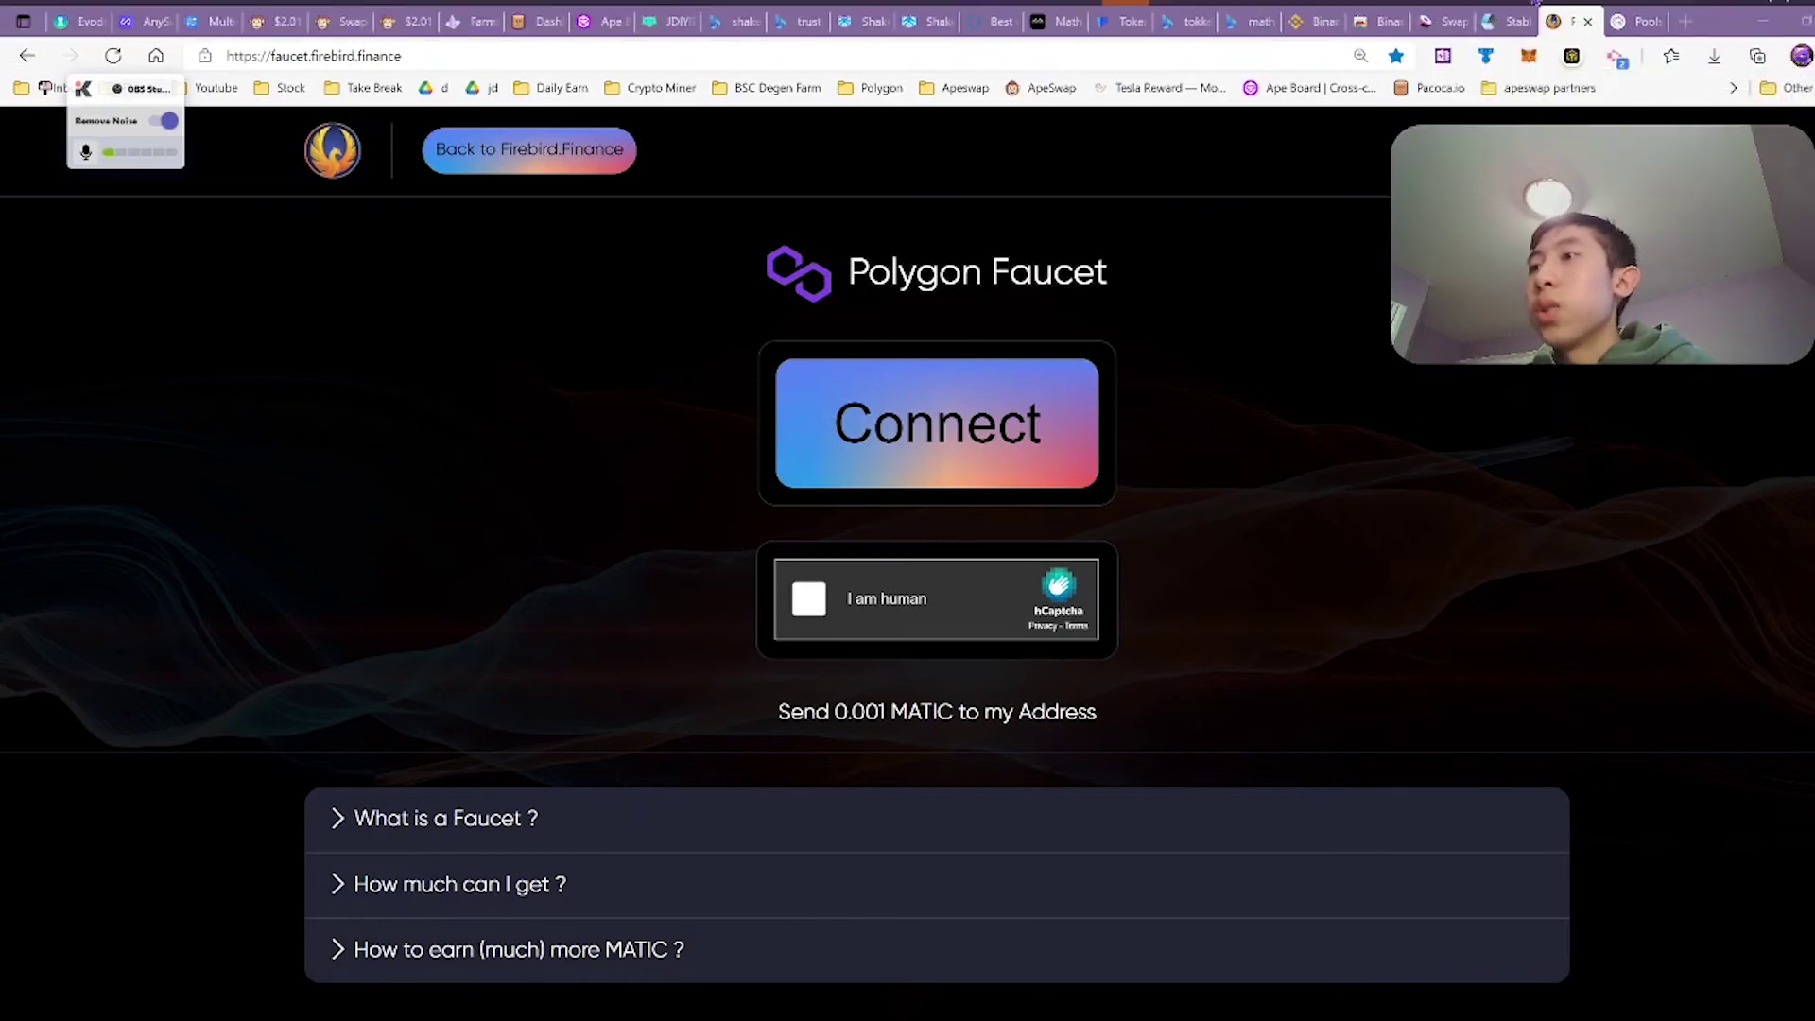
- Return to the ApeSwap exchange on Polygon and set up a swap of 5 USDC to MATIC
{"action": "left_click", "coordinate": [1626, 25]}
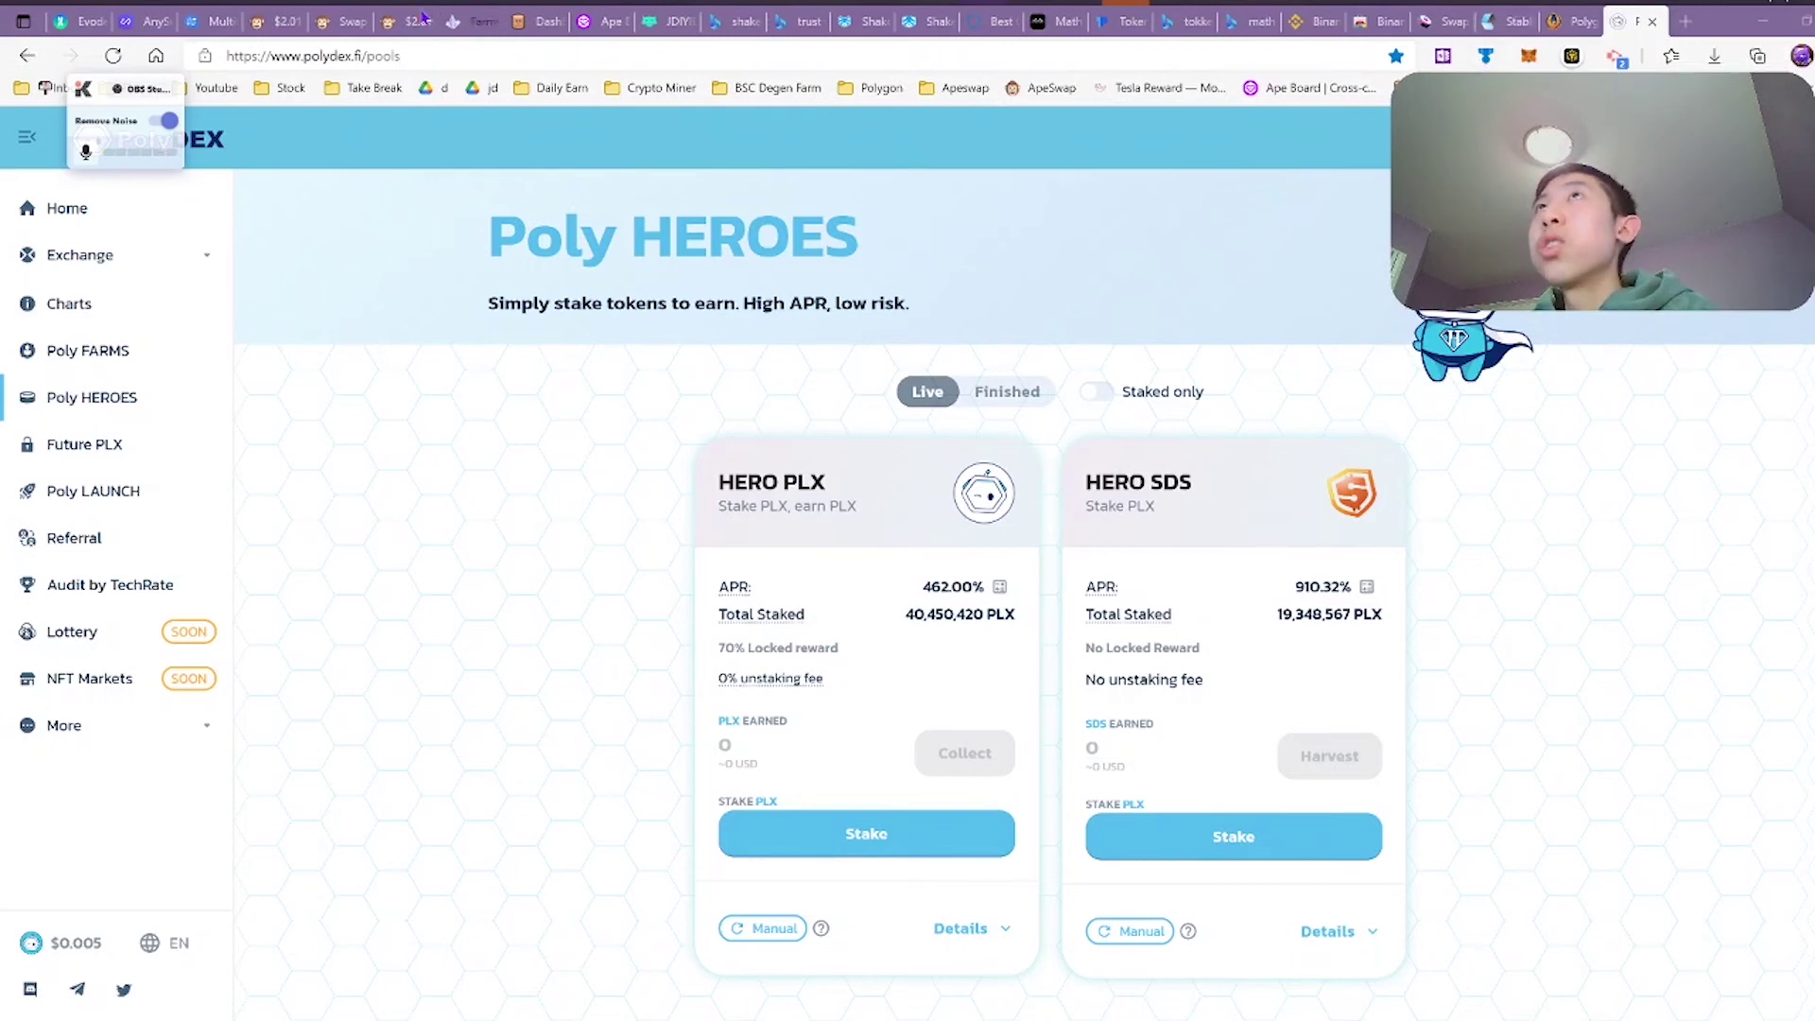
{"action": "left_click", "coordinate": [338, 22]}
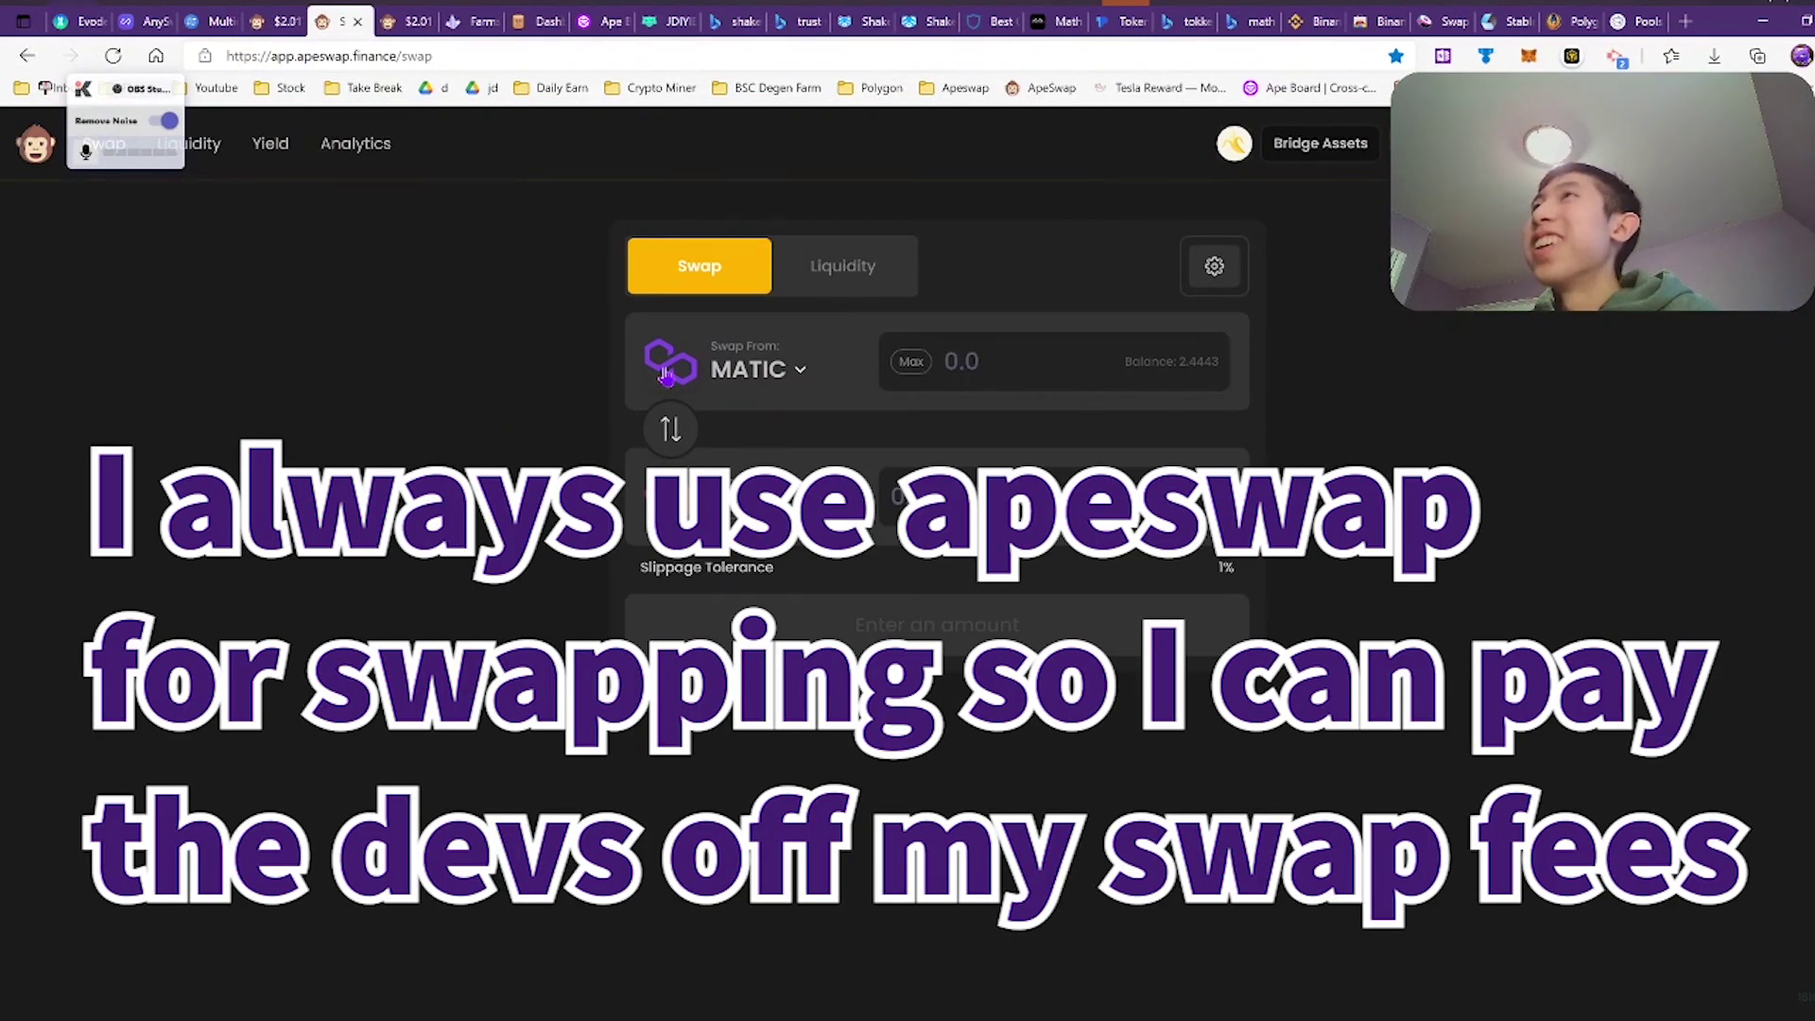
{"action": "left_click", "coordinate": [1150, 355]}
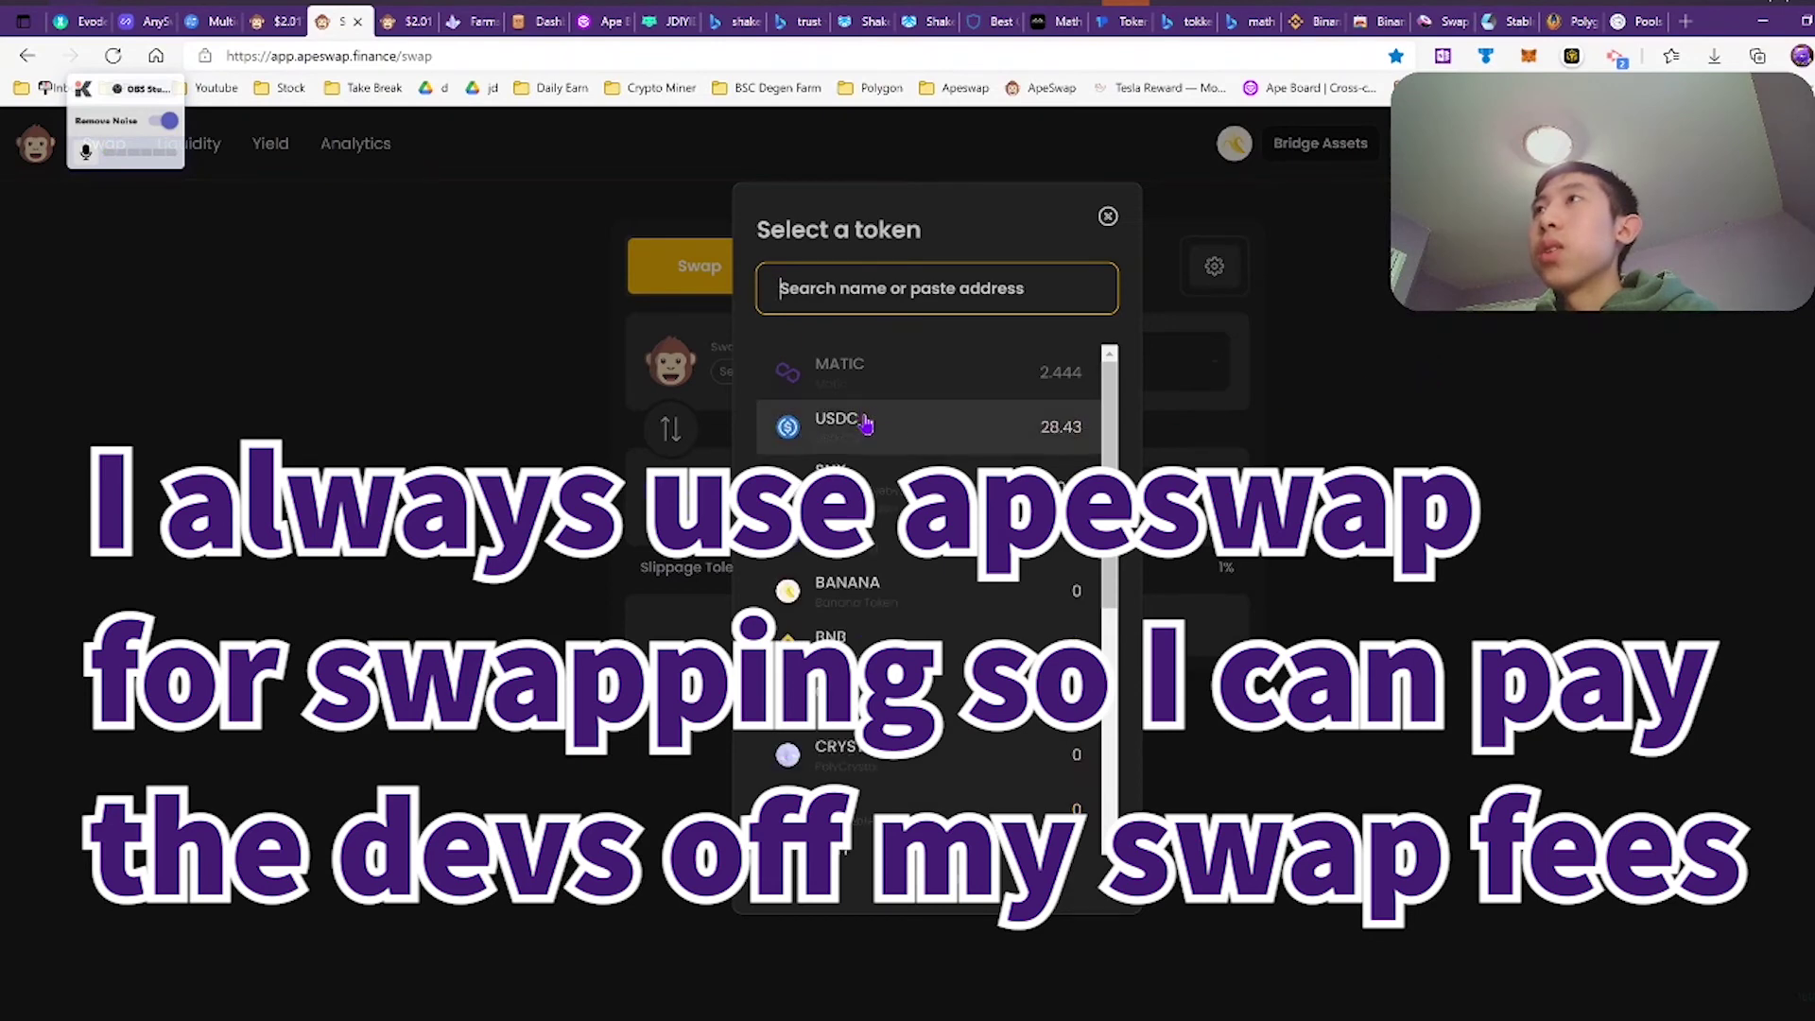
{"action": "left_click", "coordinate": [973, 421]}
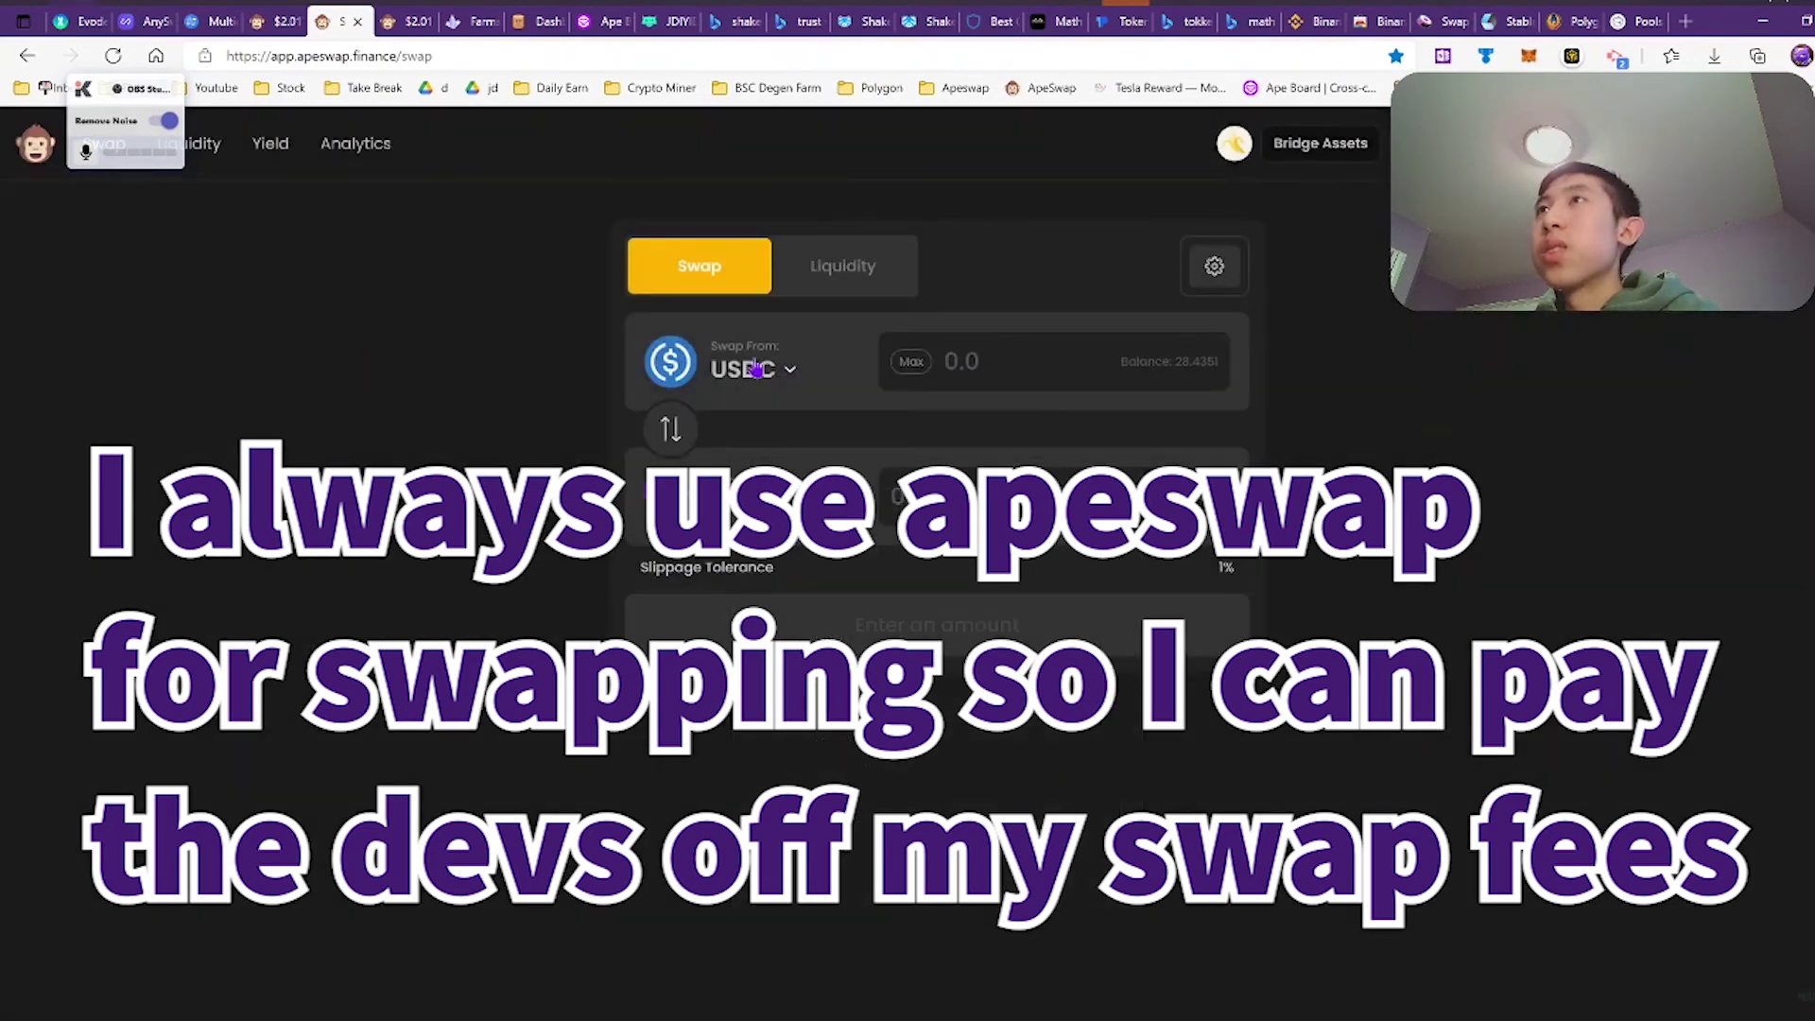
{"action": "left_click", "coordinate": [1012, 370]}
{"action": "type", "text": "5"}
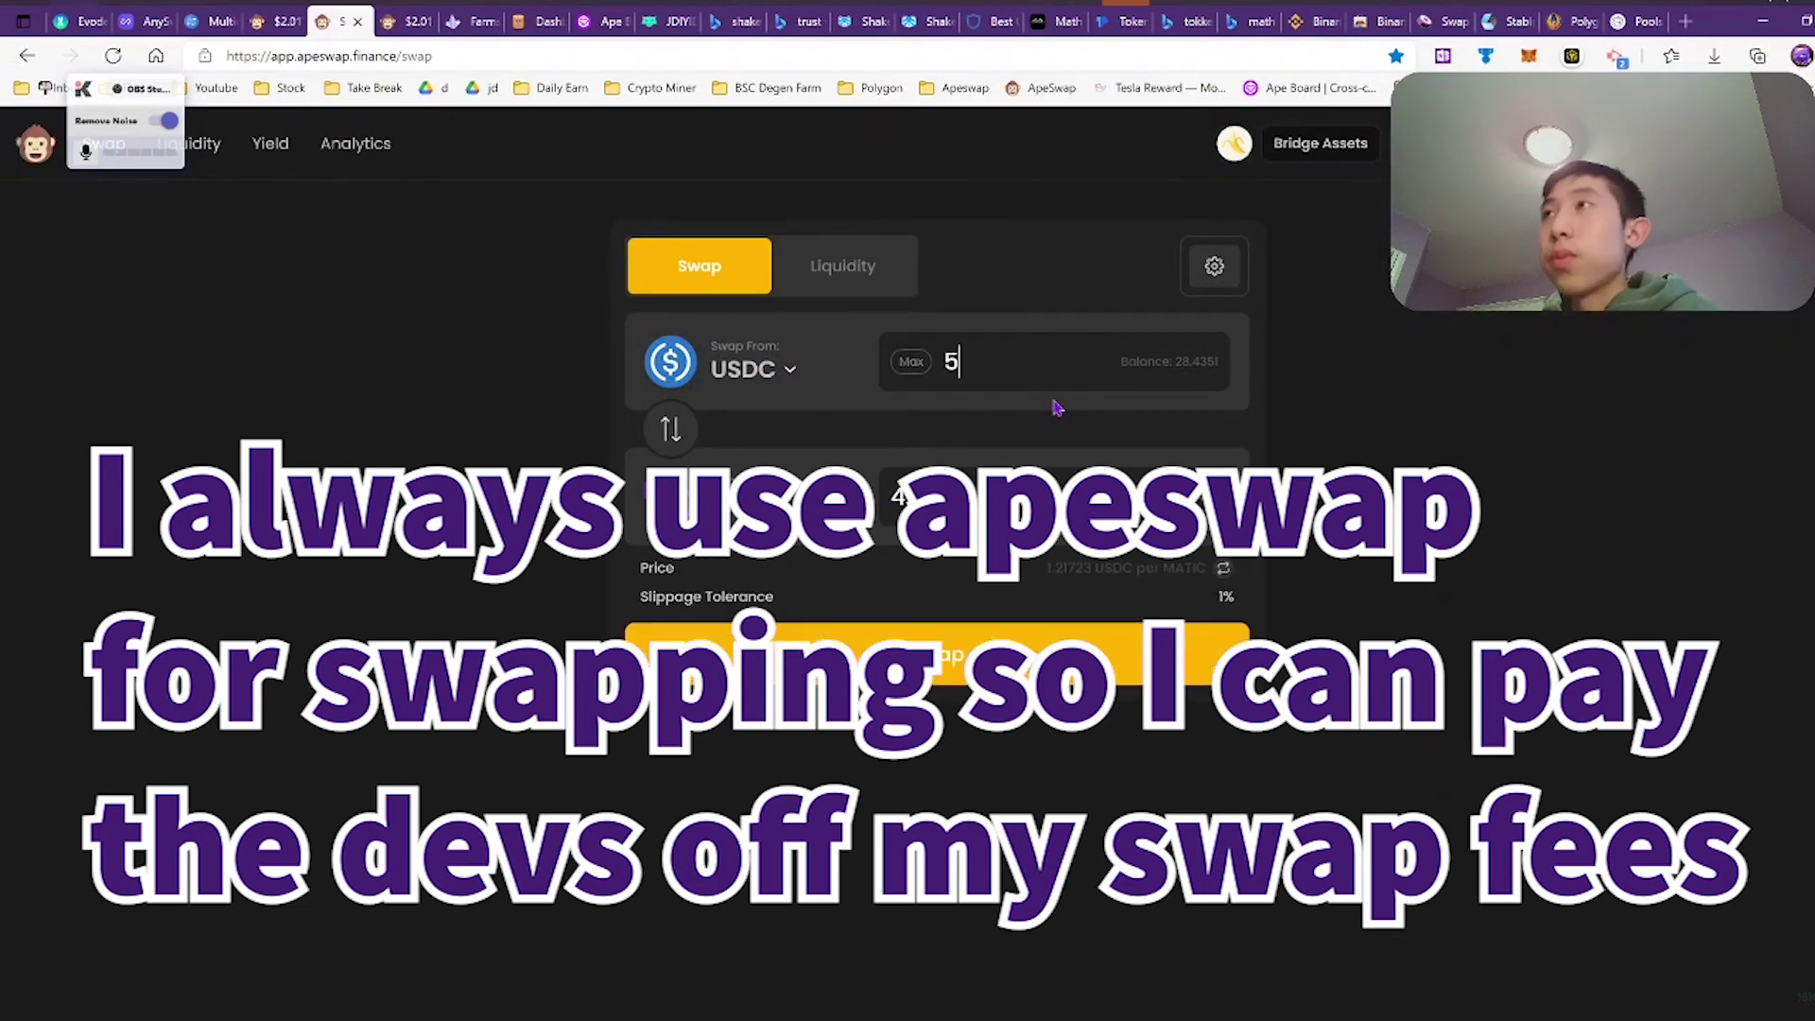
- Examine the estimated MATIC output against the USDC input amount in the swap form
{"action": "double_click", "coordinate": [980, 495]}
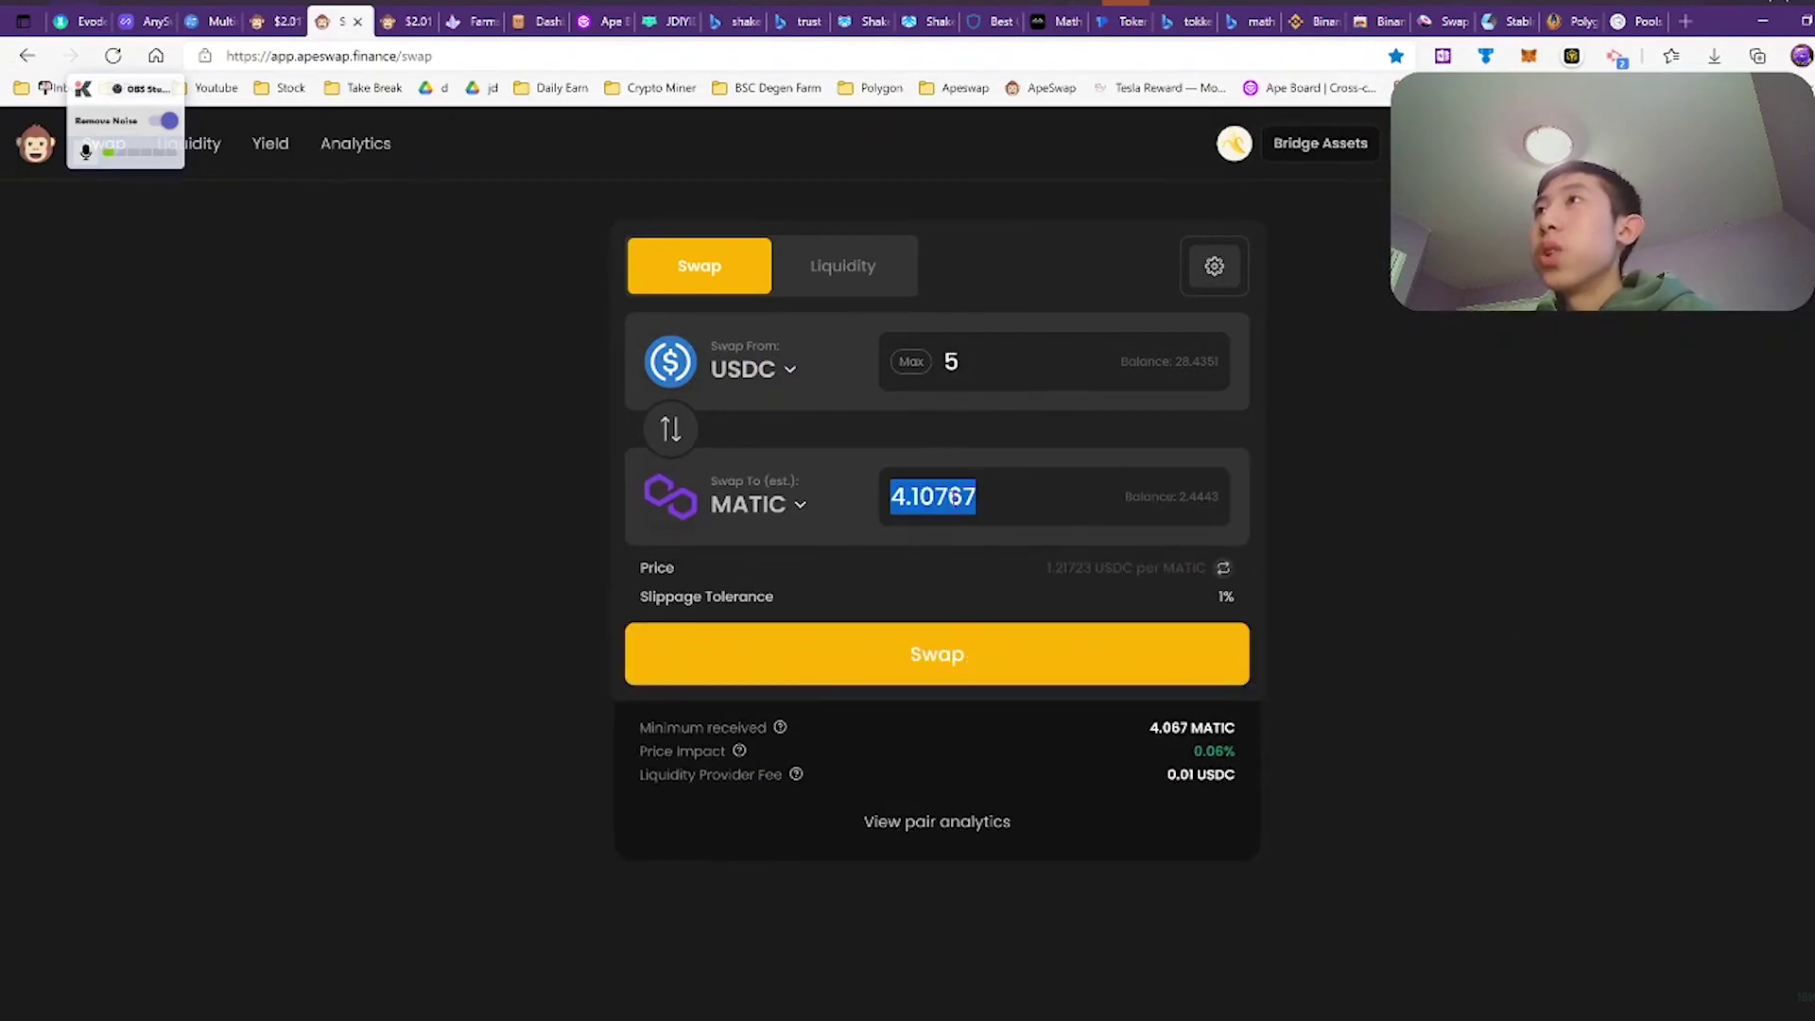
{"action": "left_click", "coordinate": [1043, 498]}
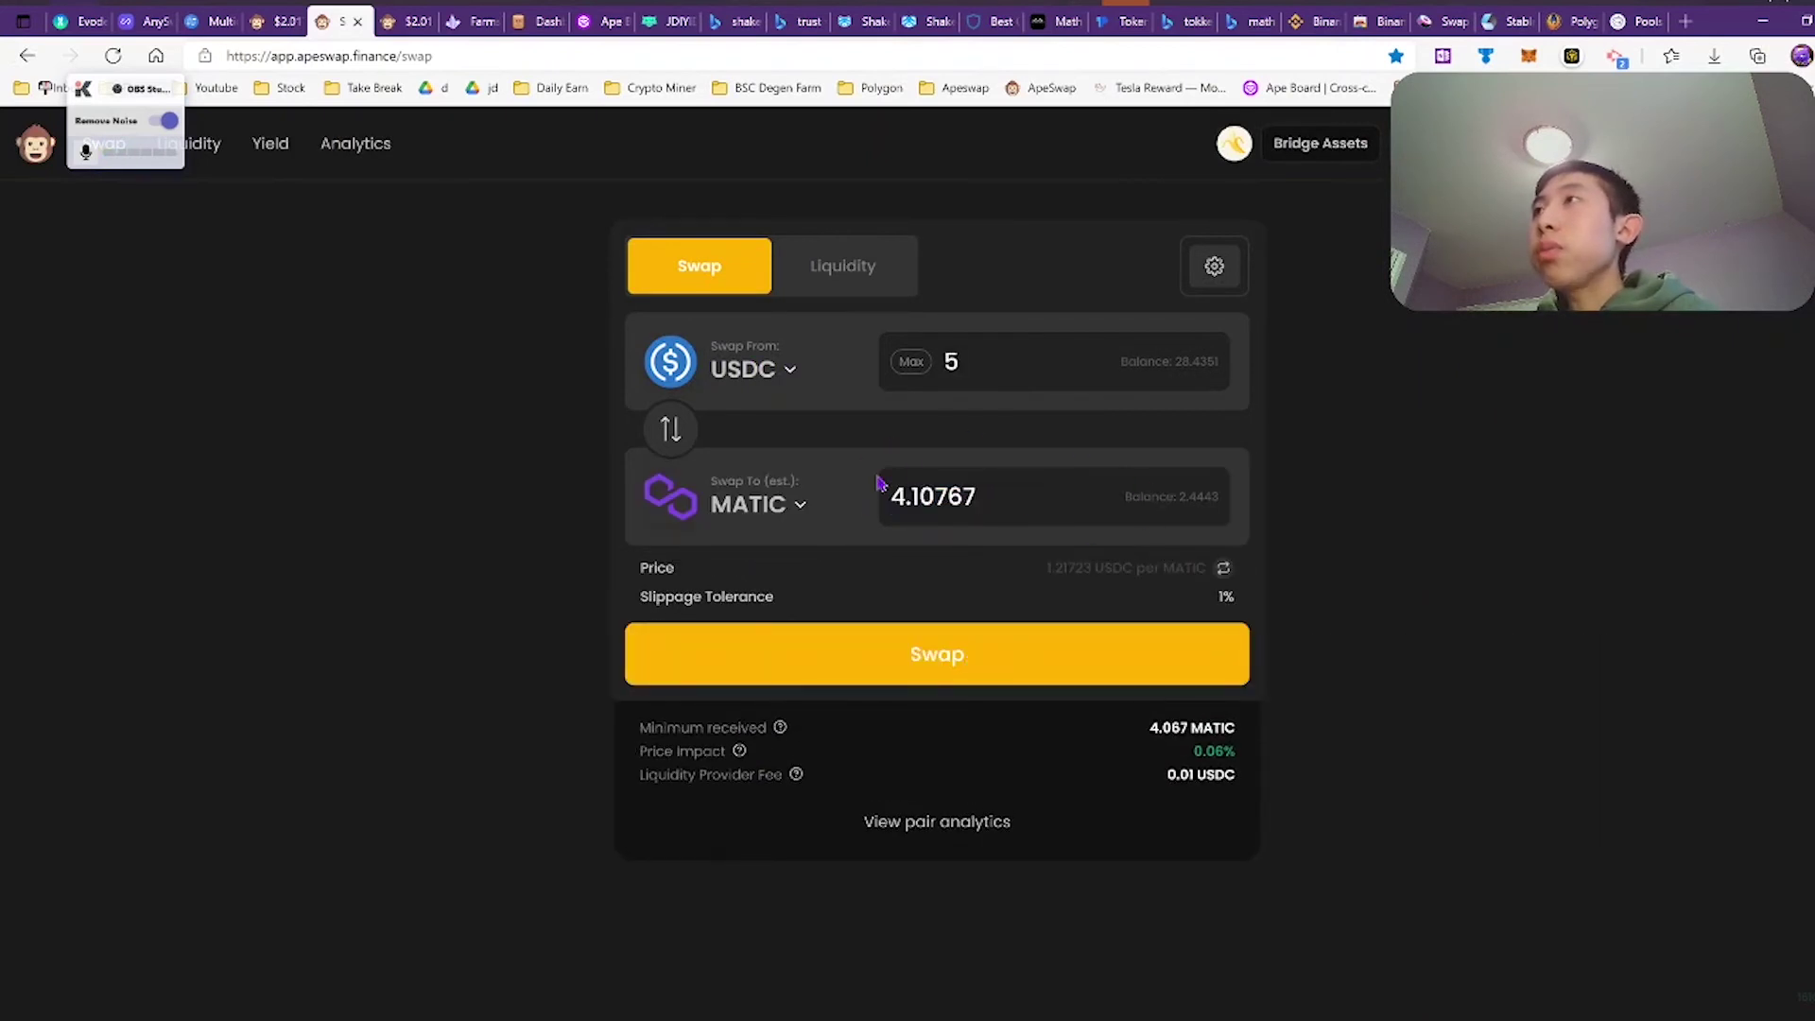
{"action": "left_click_drag", "start_coordinate": [997, 491], "coordinate": [906, 523]}
{"action": "left_click", "coordinate": [935, 497]}
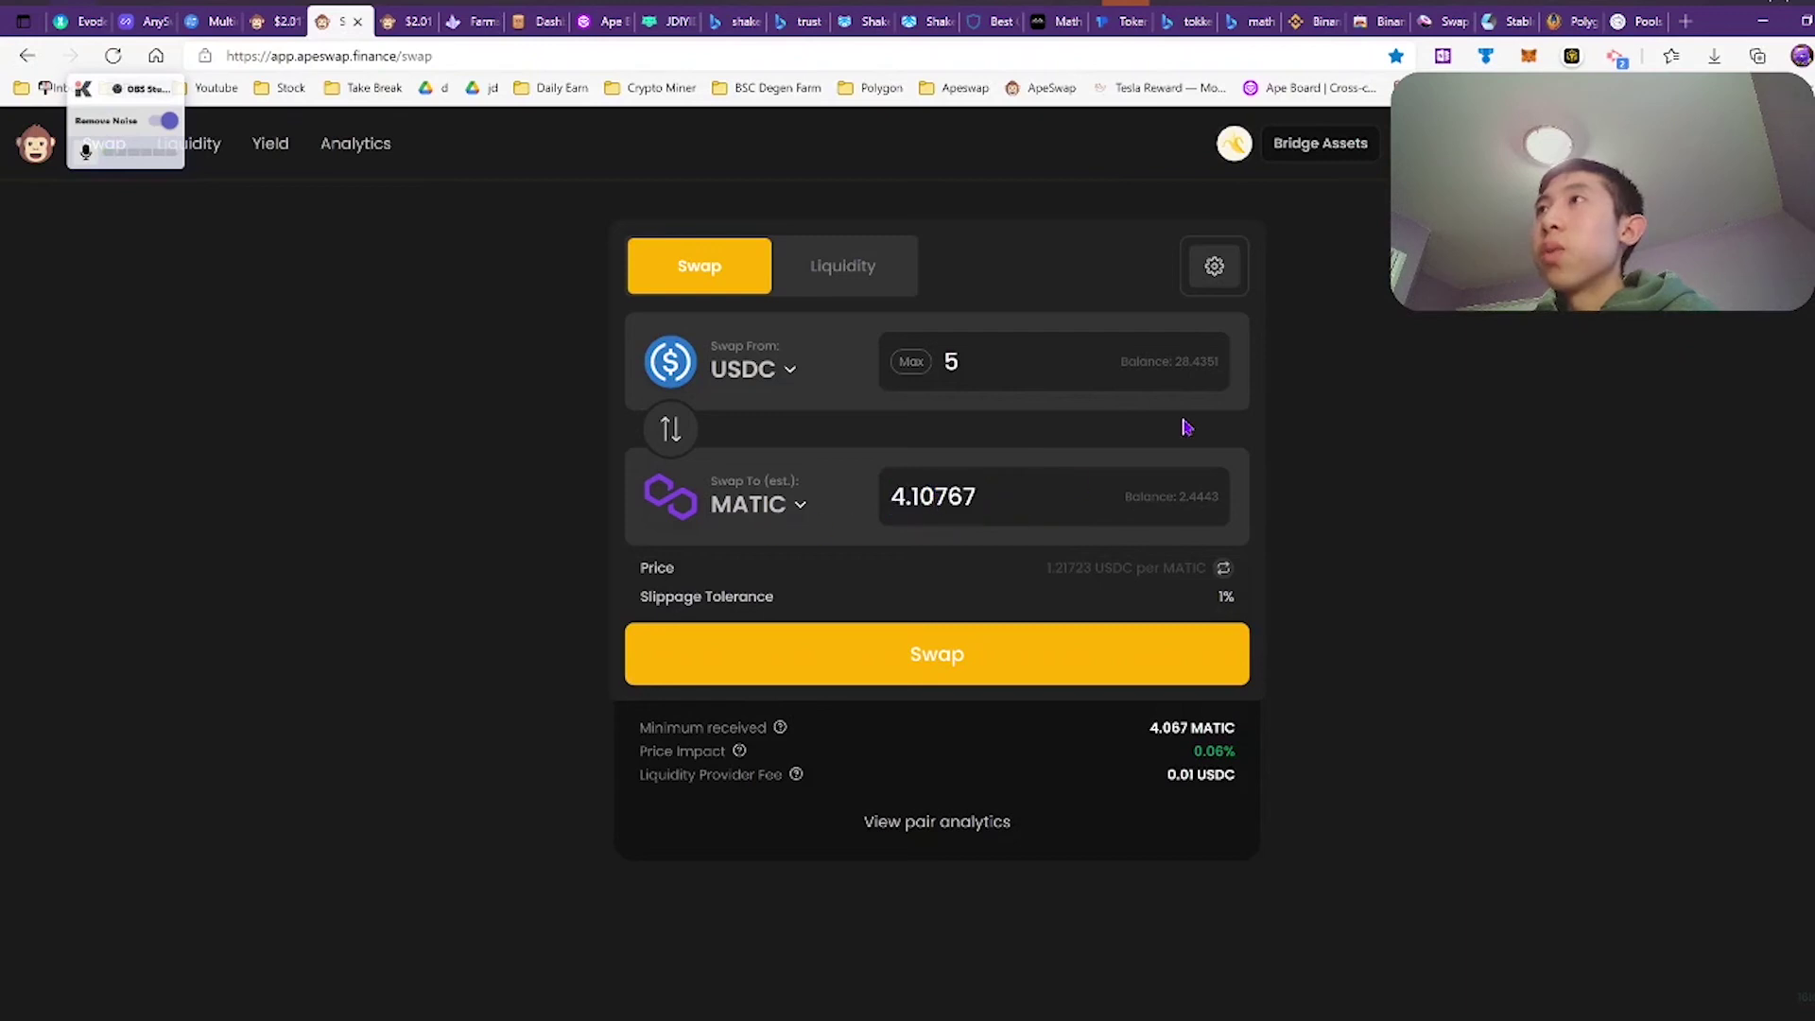
{"action": "left_click_drag", "start_coordinate": [1129, 496], "coordinate": [980, 495]}
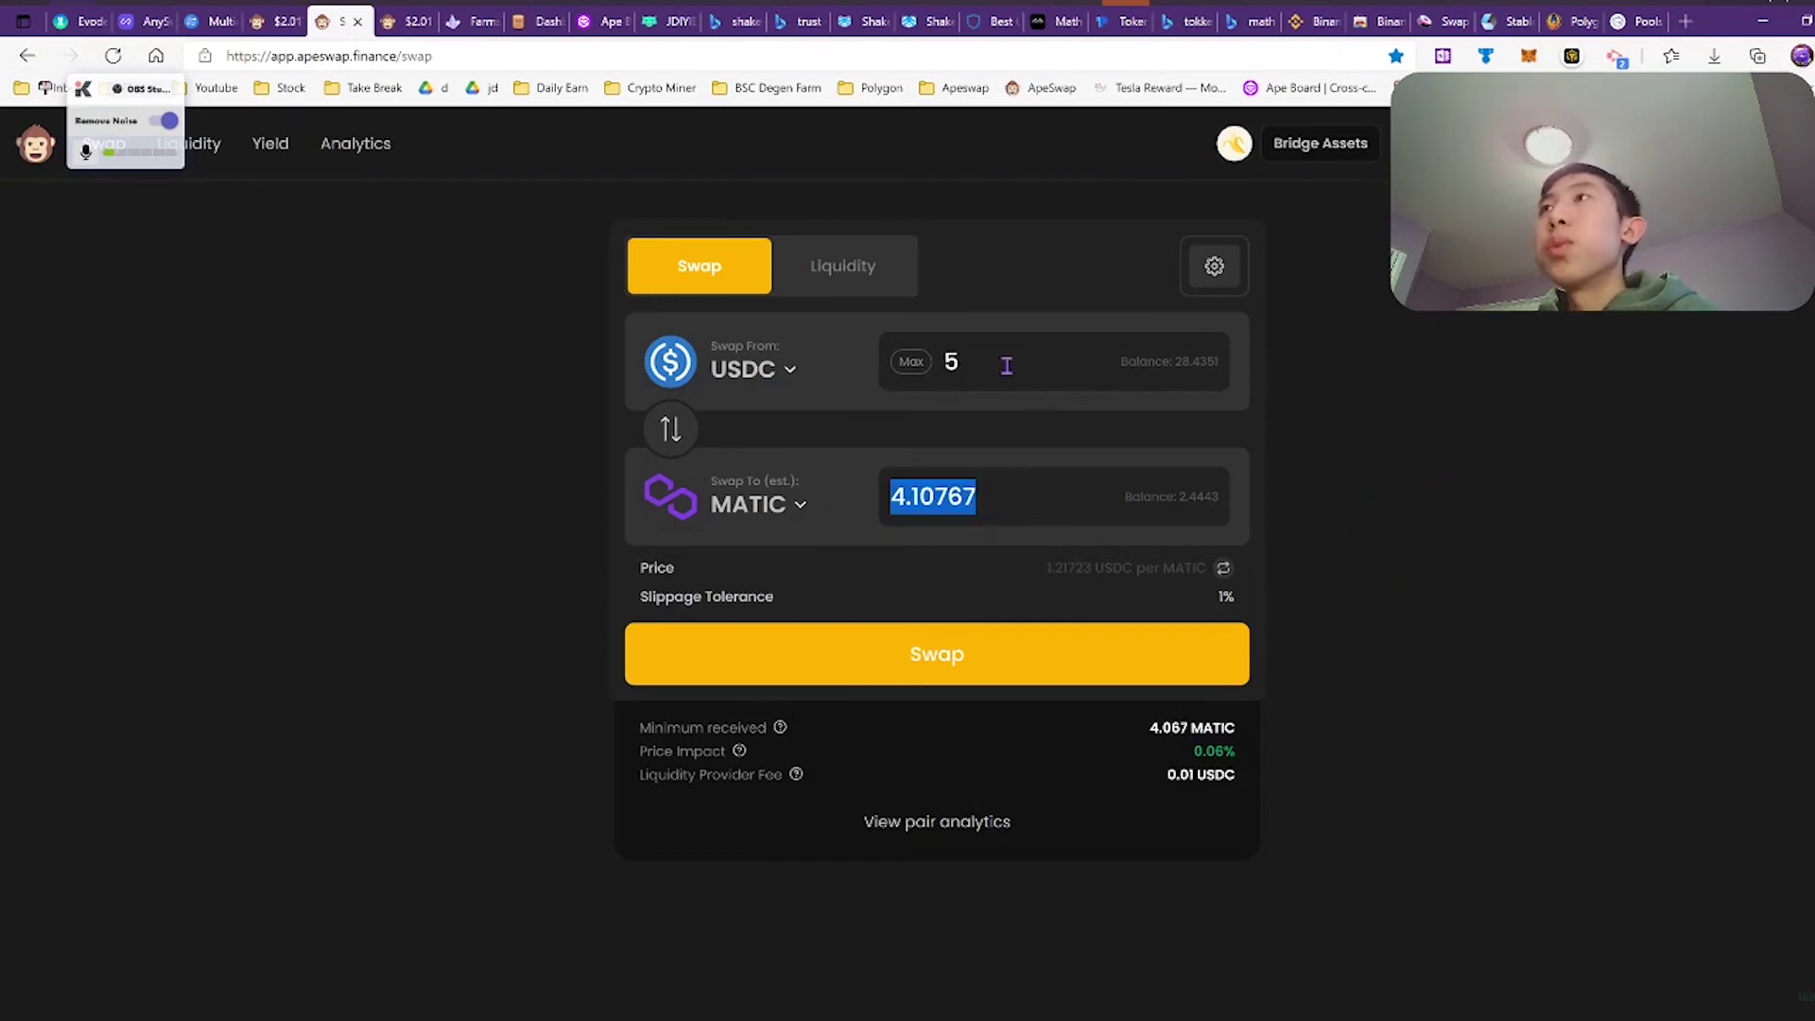
{"action": "double_click", "coordinate": [978, 375]}
{"action": "double_click", "coordinate": [988, 502]}
{"action": "double_click", "coordinate": [1018, 365]}
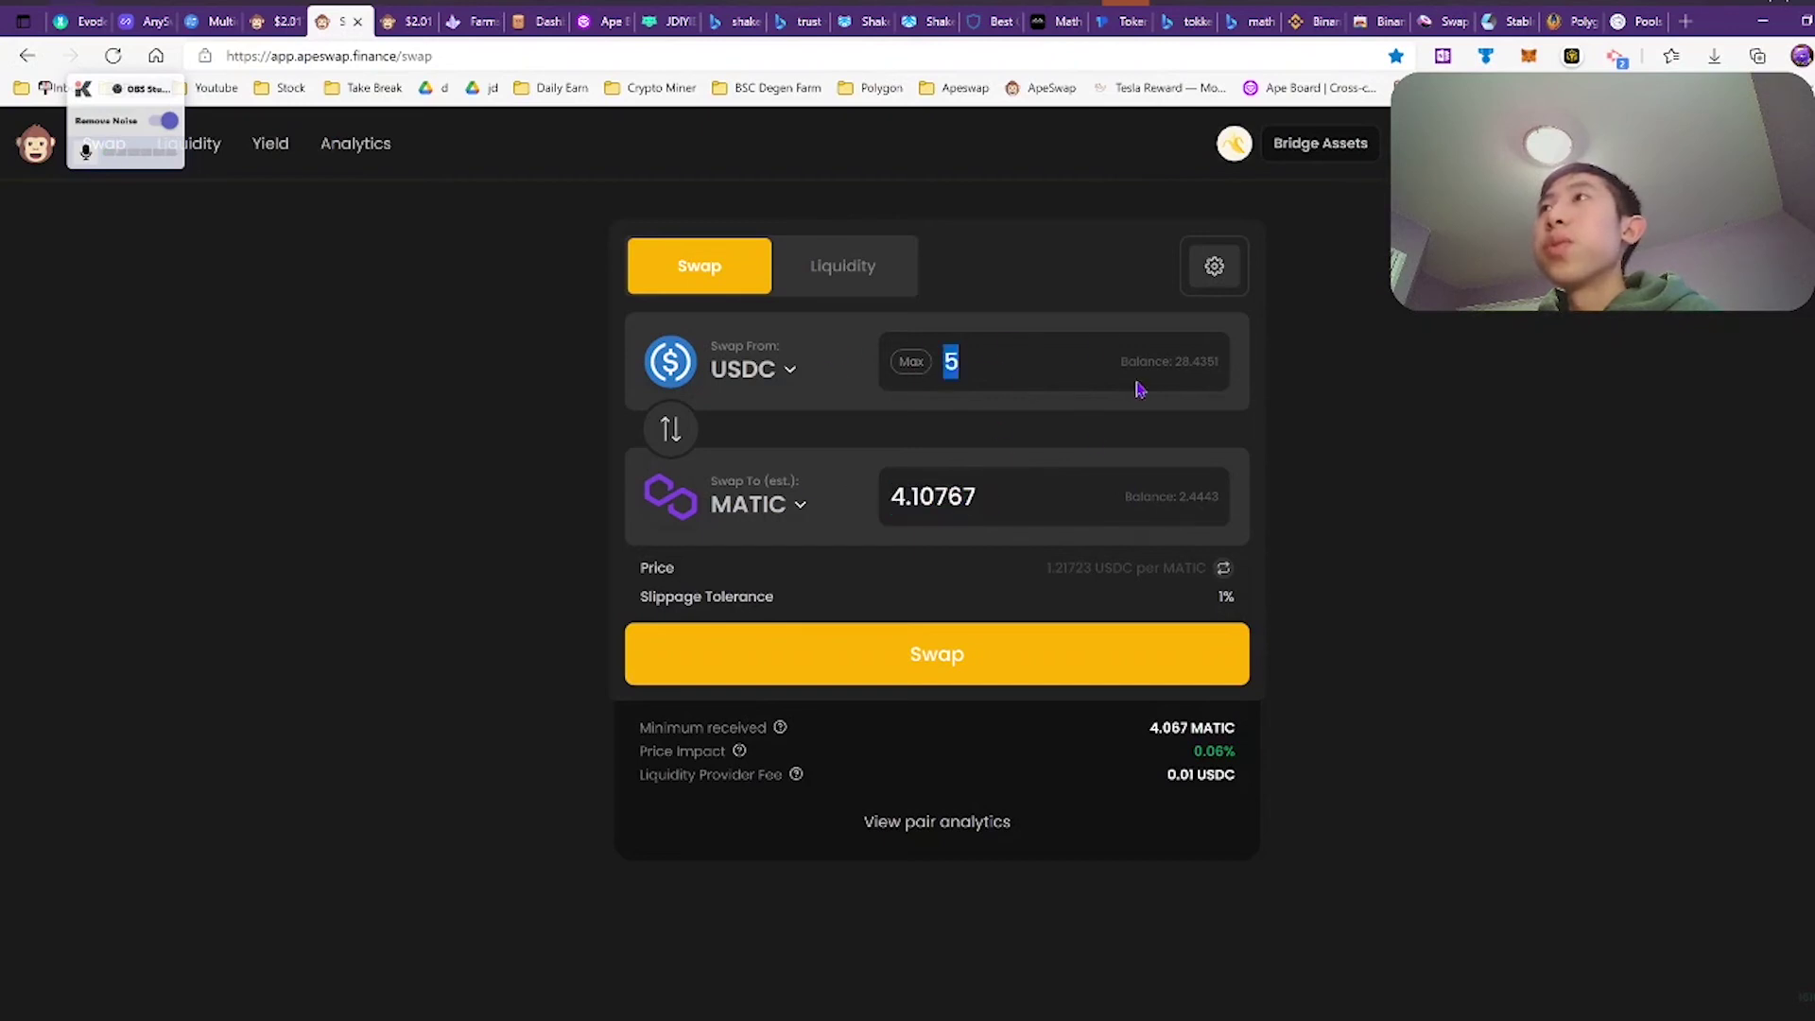
{"action": "left_click_drag", "start_coordinate": [984, 499], "coordinate": [794, 498]}
{"action": "left_click", "coordinate": [1025, 489]}
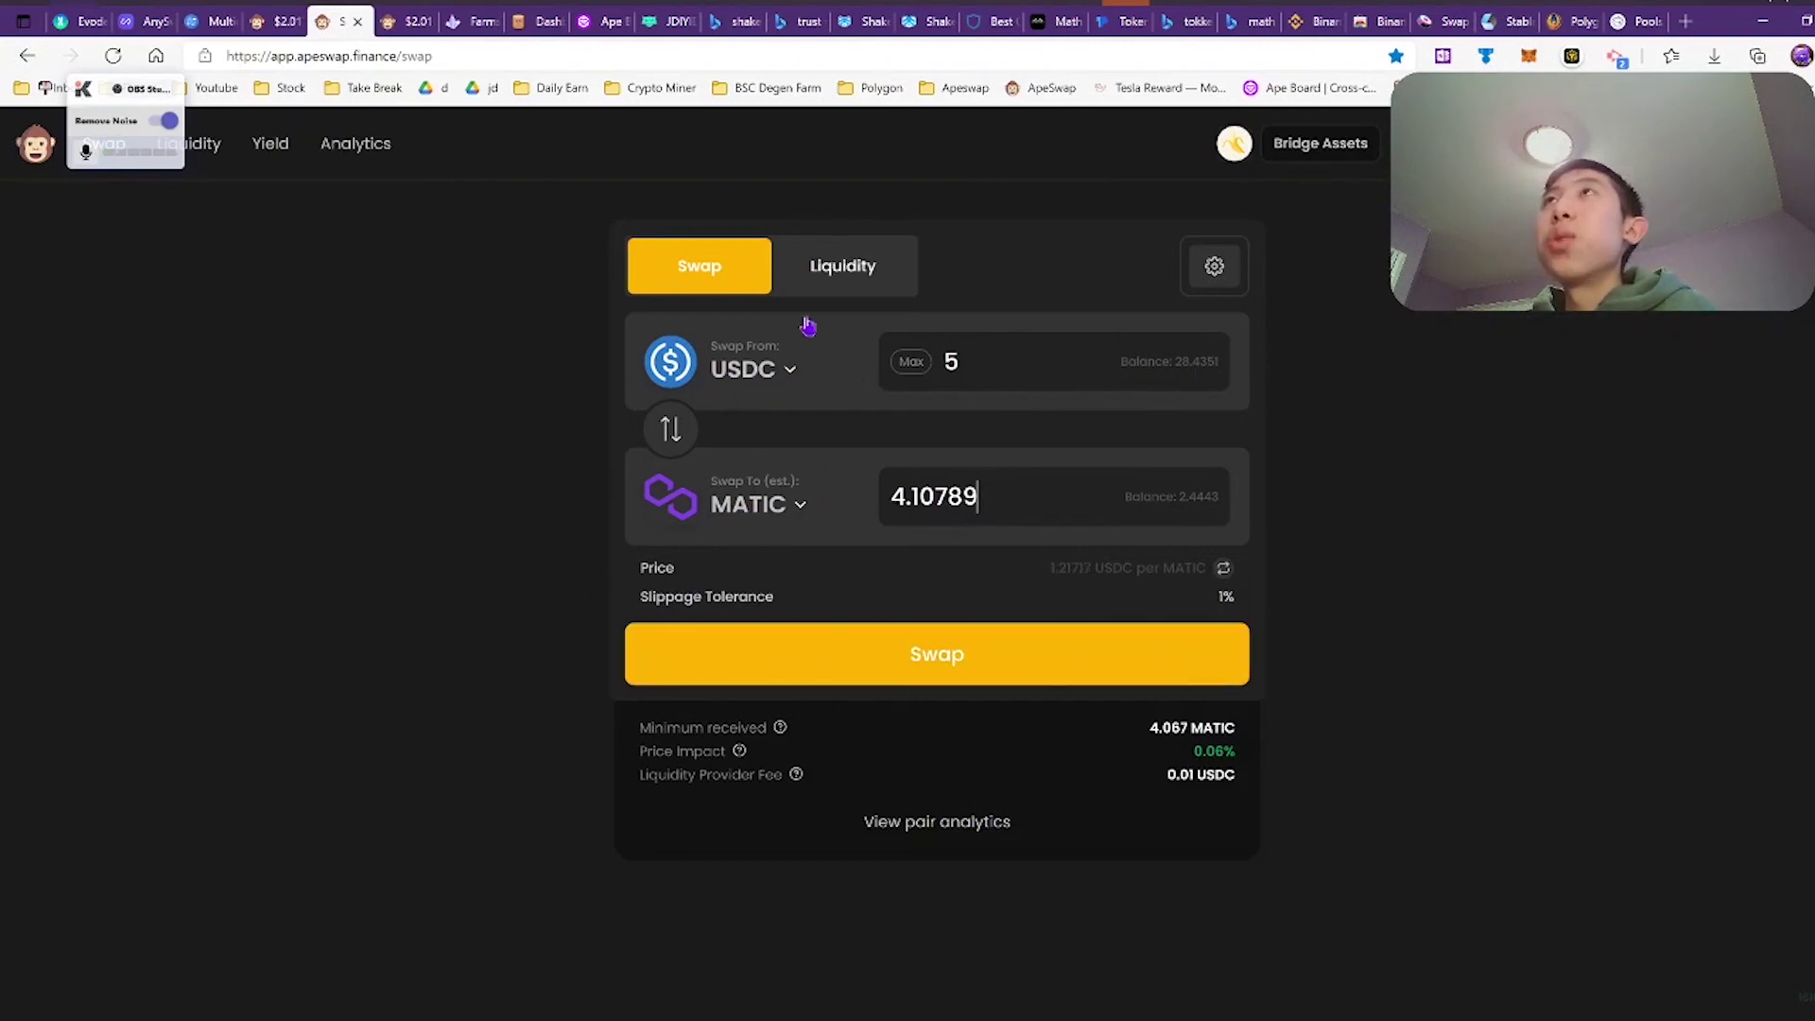
- Glance over the JDIYield portfolio dashboard and switch to PolyCrystal's Farms page
{"action": "left_click", "coordinate": [649, 29]}
{"action": "scroll", "coordinate": [871, 336], "scroll_direction": "down", "scroll_amount": 10}
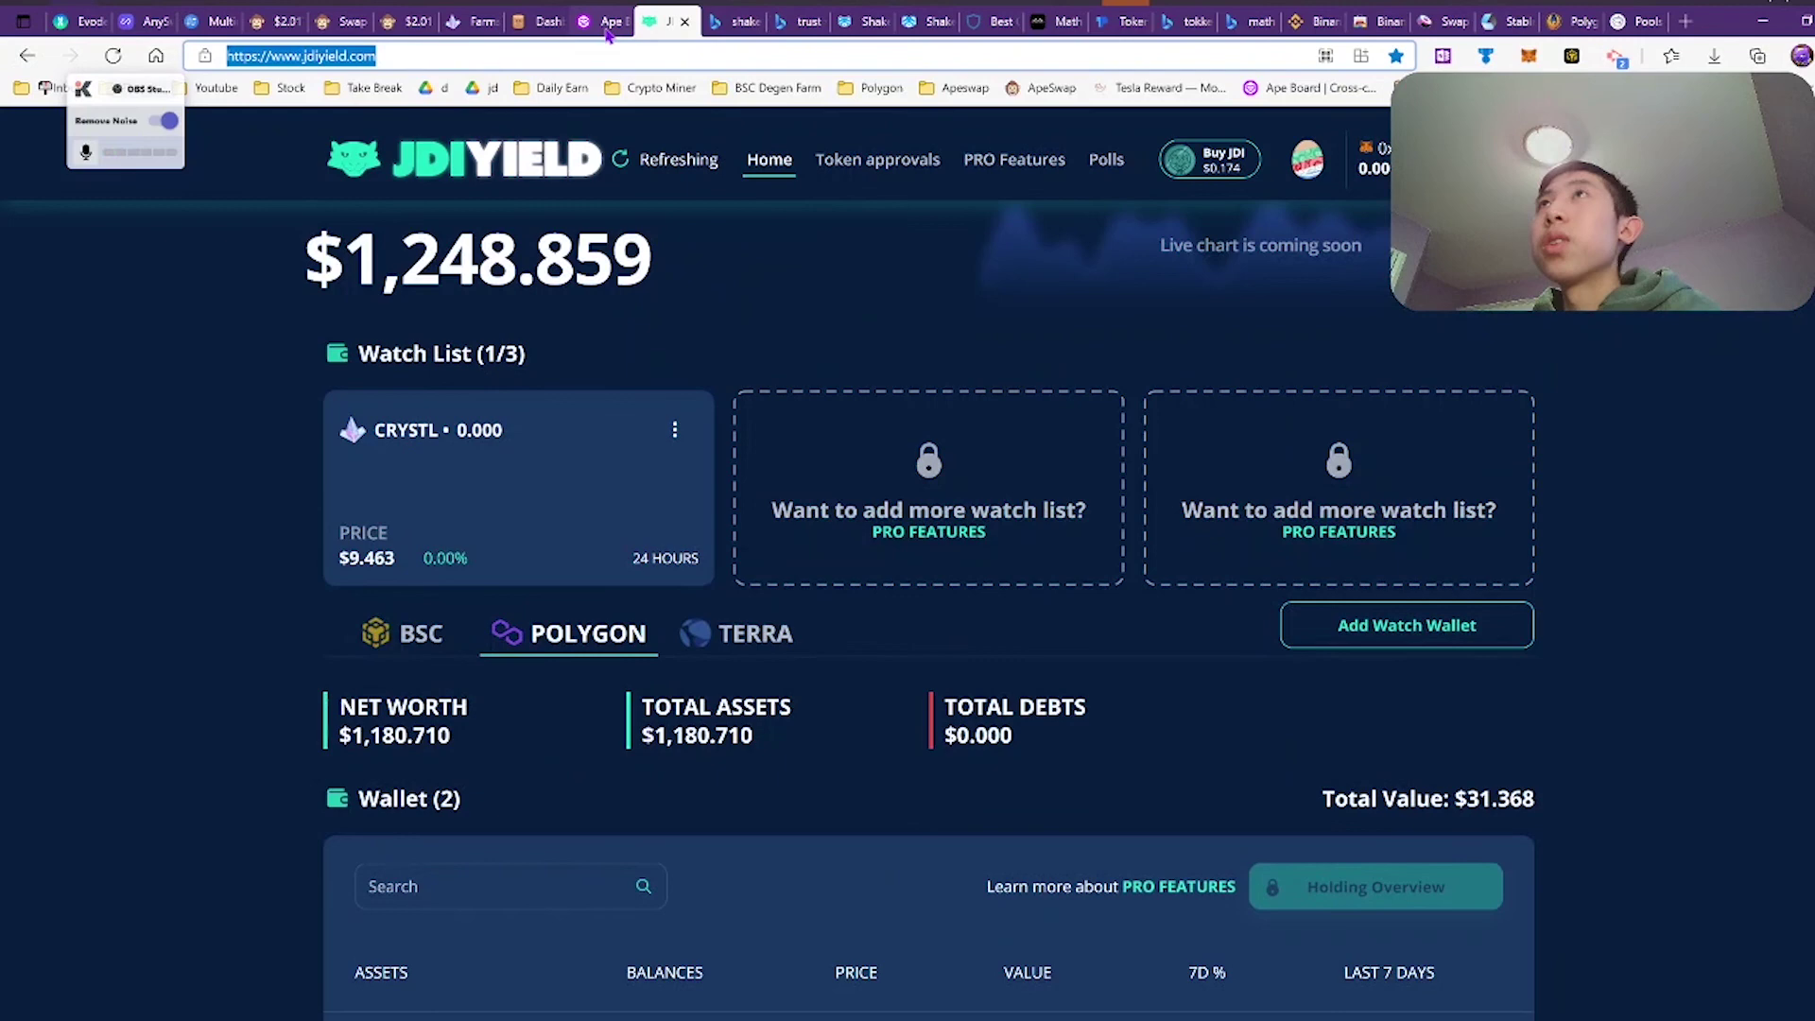
{"action": "left_click", "coordinate": [603, 21]}
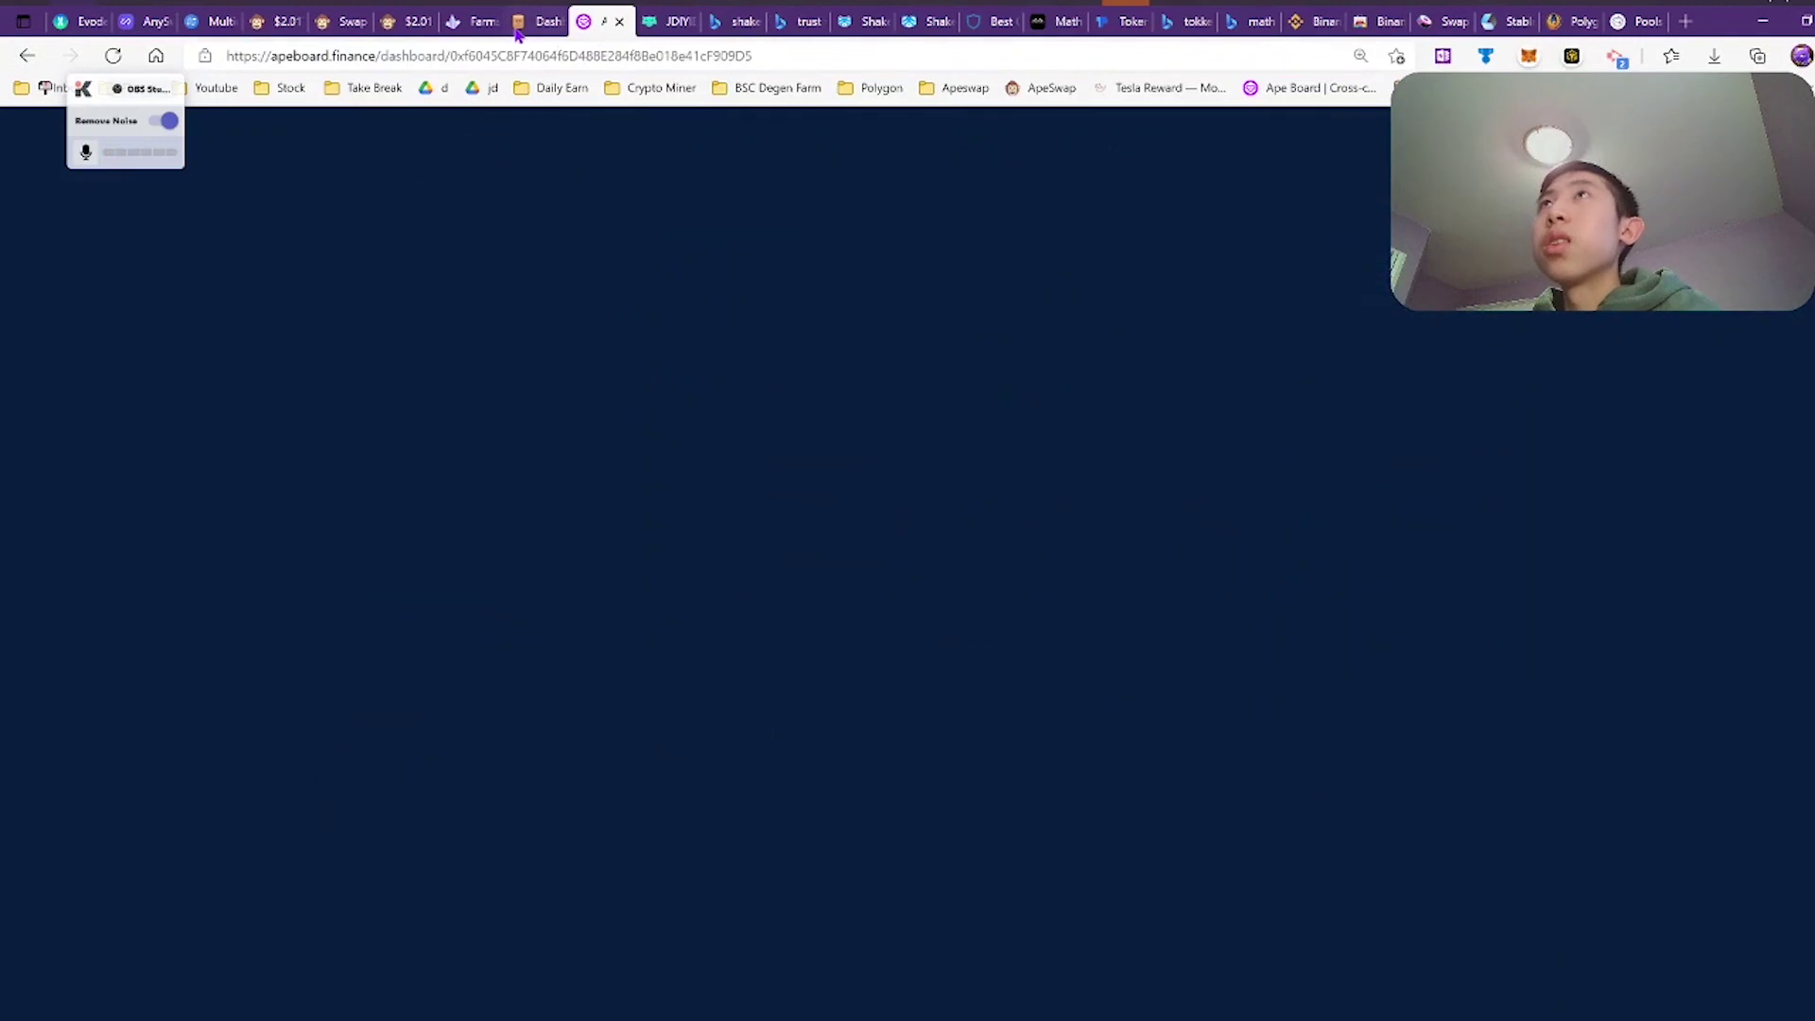
{"action": "left_click", "coordinate": [452, 31]}
{"action": "left_click", "coordinate": [390, 28]}
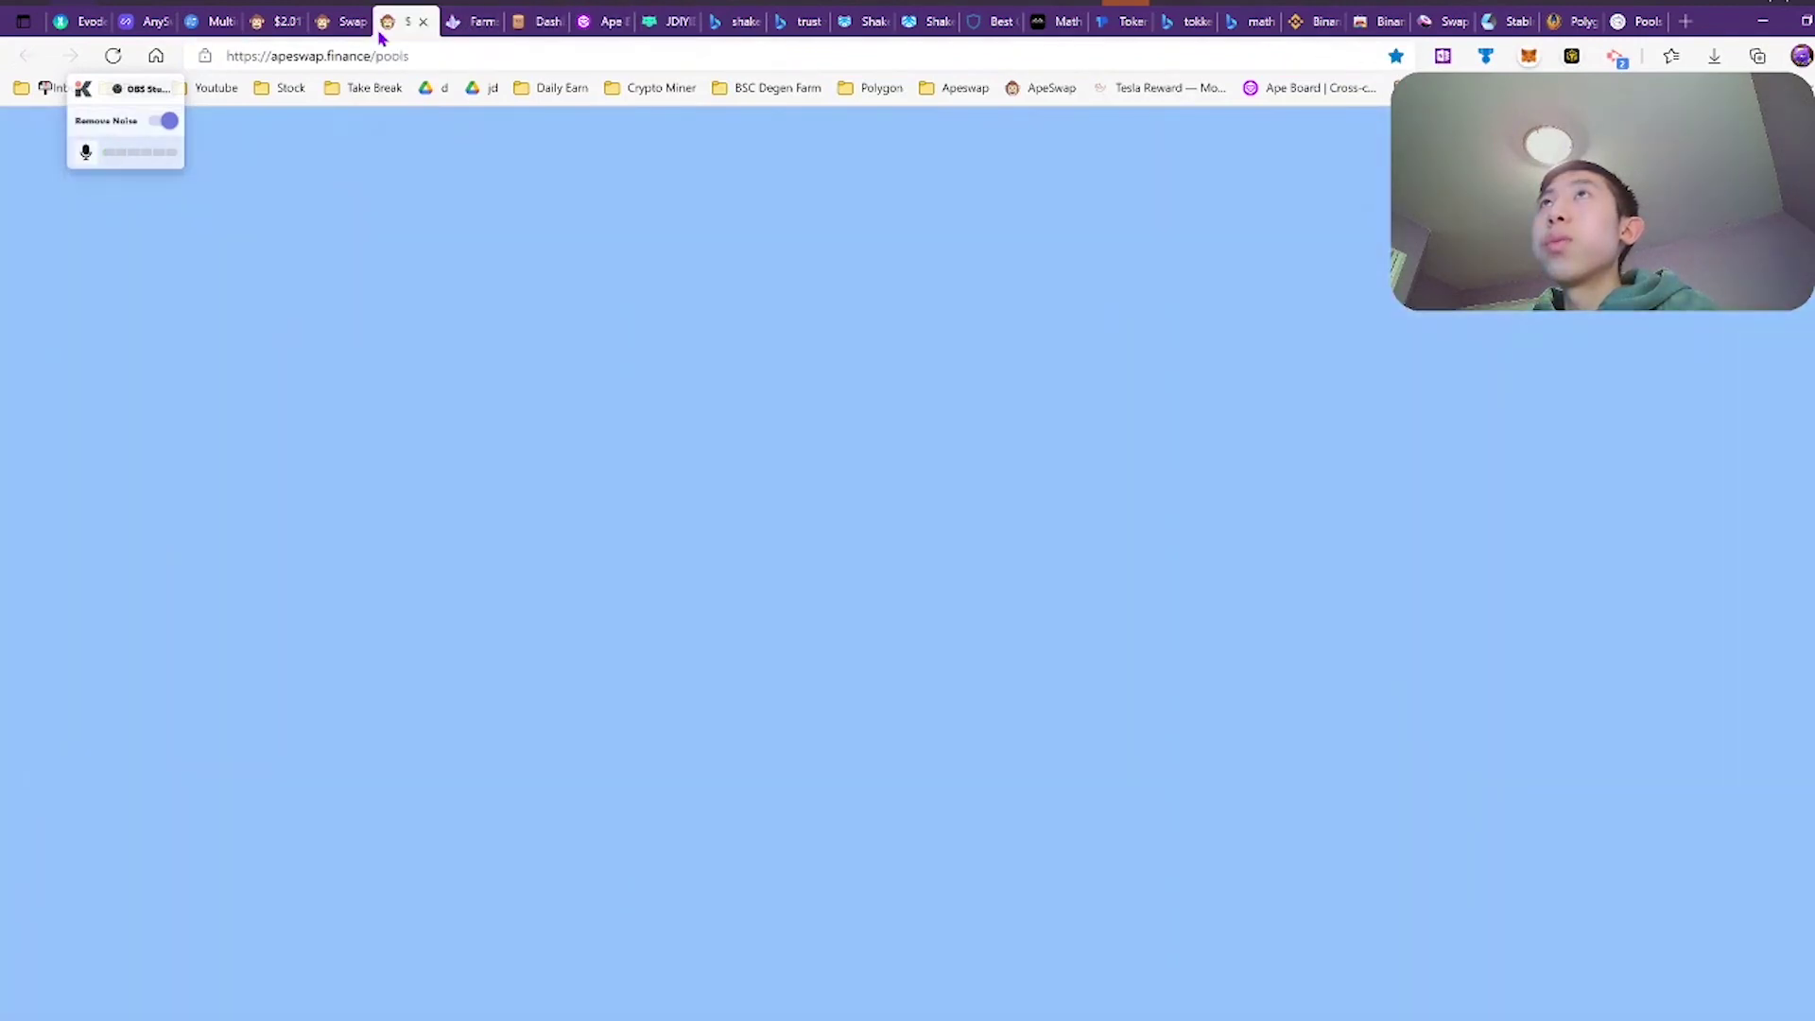
{"action": "left_click", "coordinate": [458, 31]}
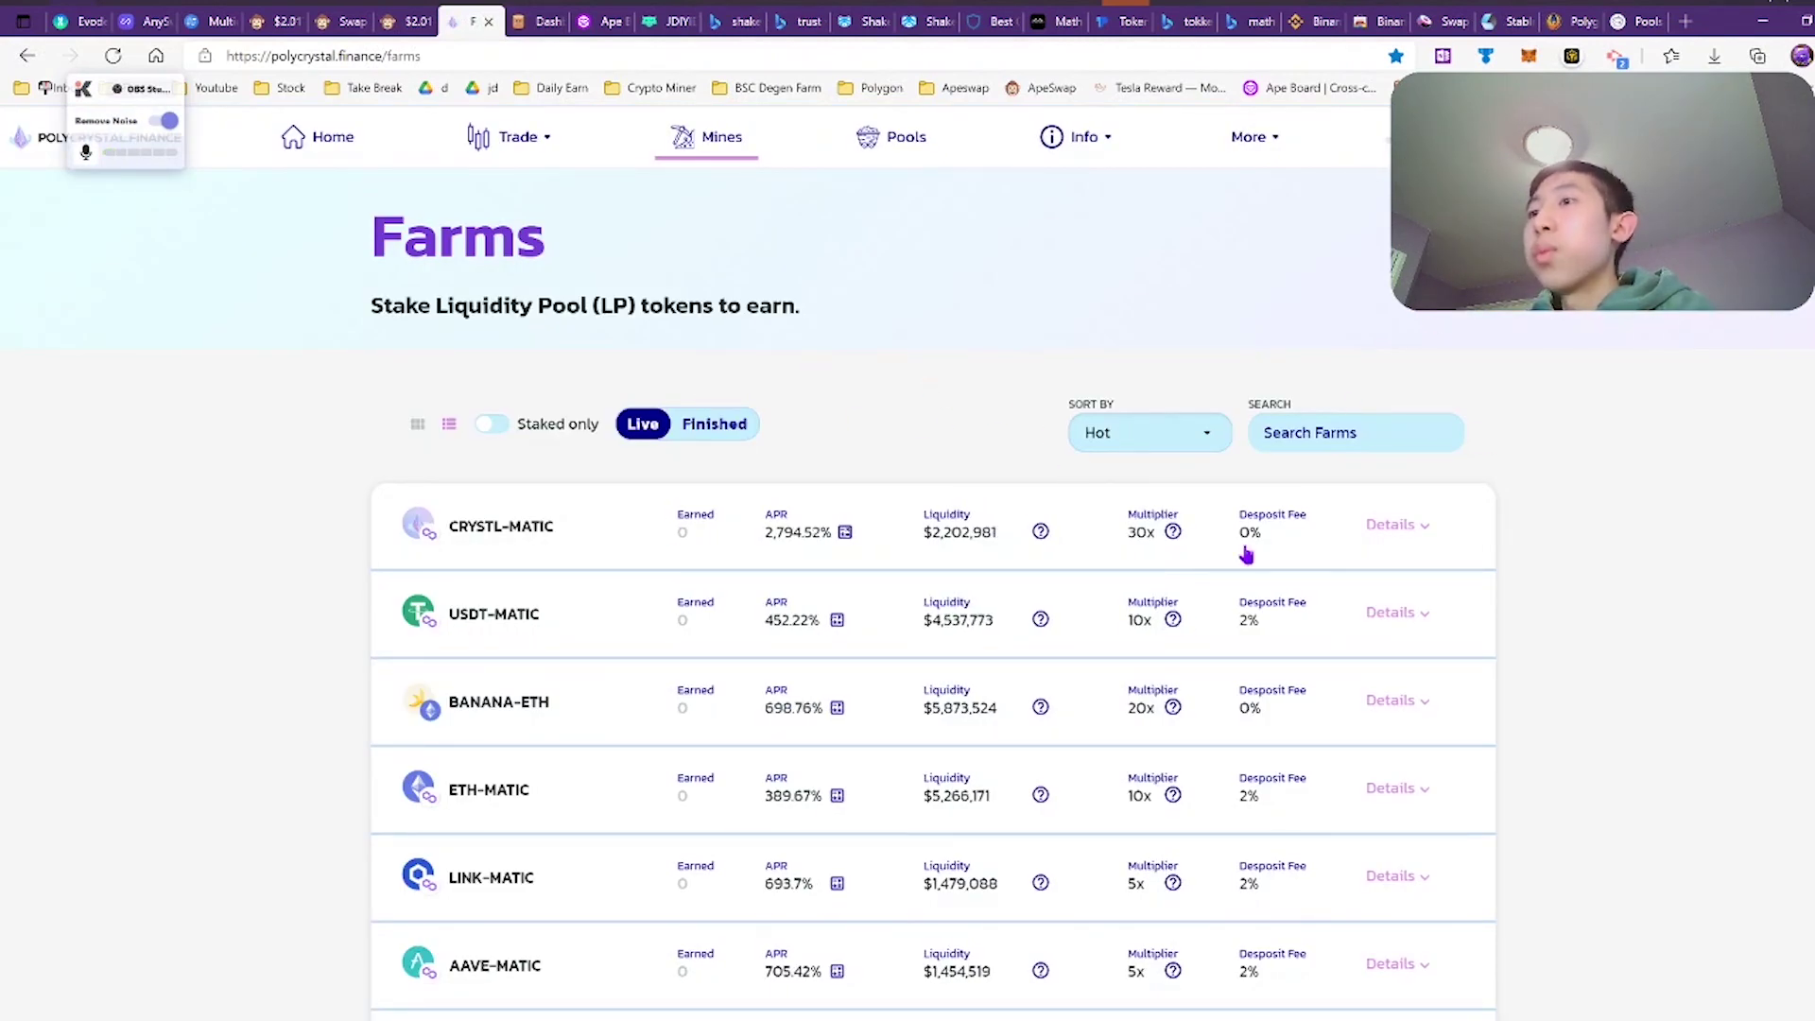
- Examine PolyCrystal's farm list with its APRs and deposit fees, including the JDI-MATIC details, and open its Crystl Pools page
{"action": "key", "text": "ctrl+plus"}
{"action": "key", "text": "ctrl+plus"}
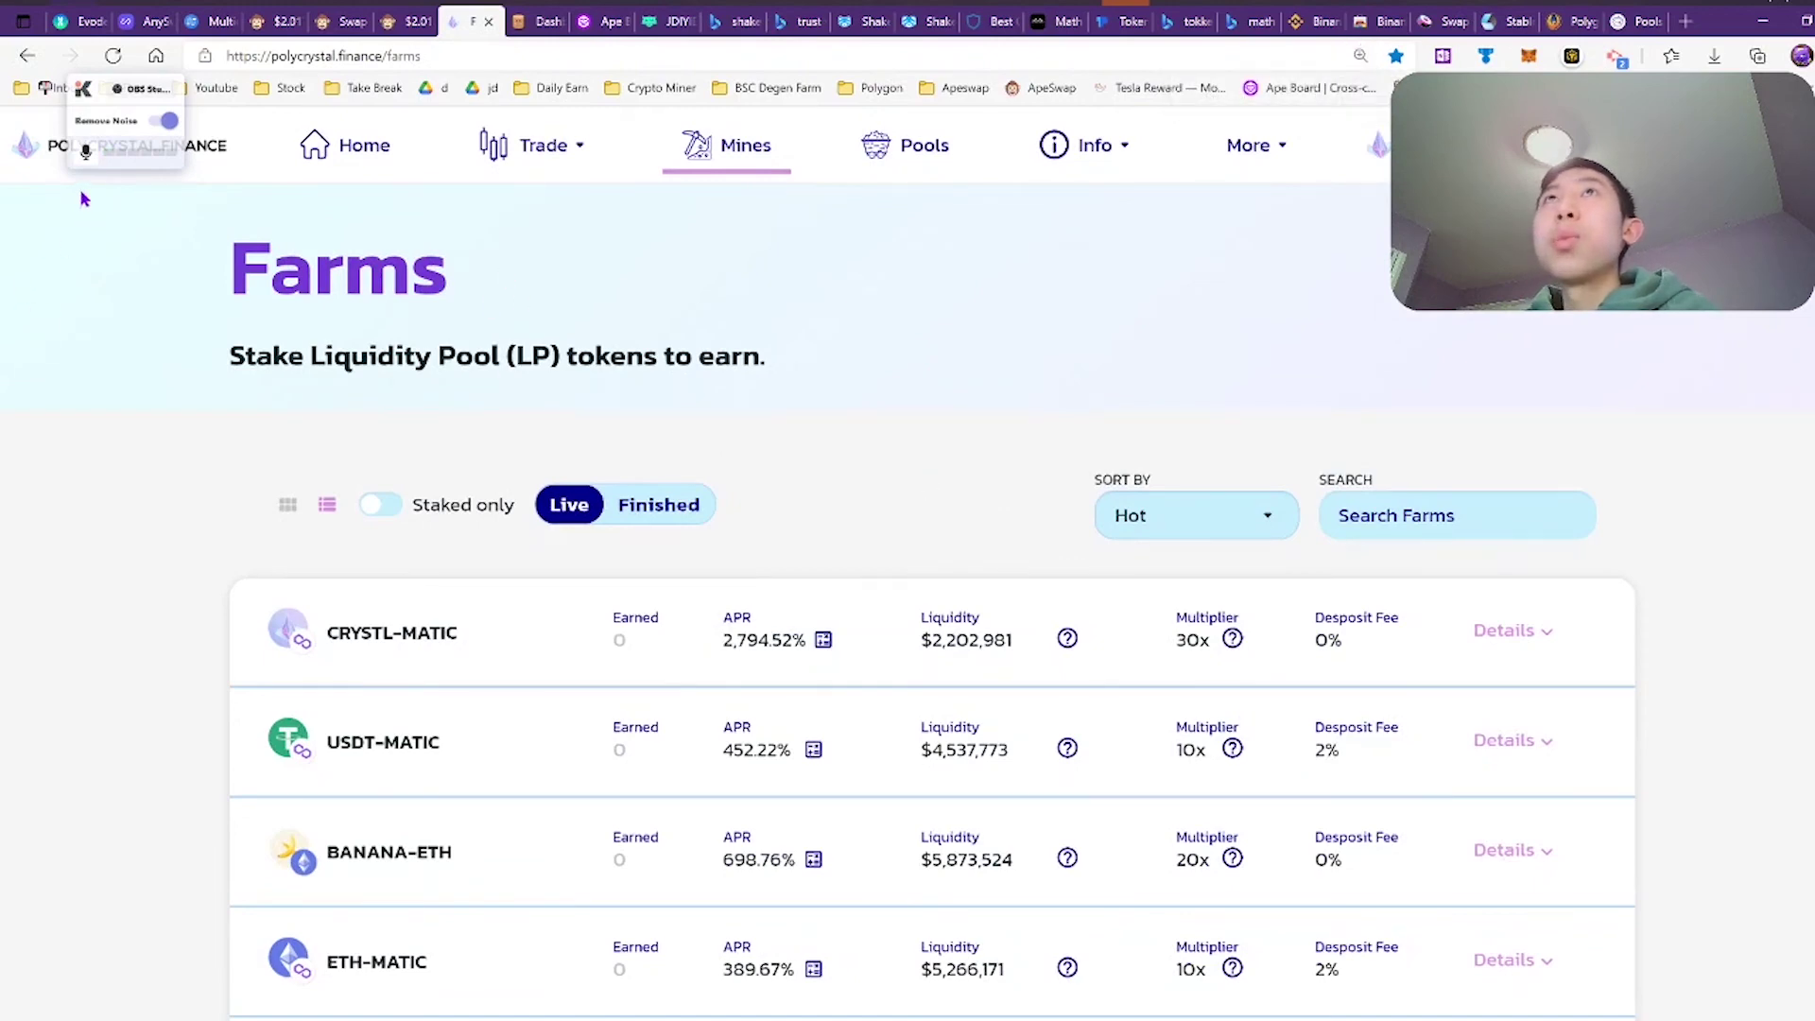
{"action": "scroll", "coordinate": [1114, 454], "scroll_direction": "down", "scroll_amount": 10}
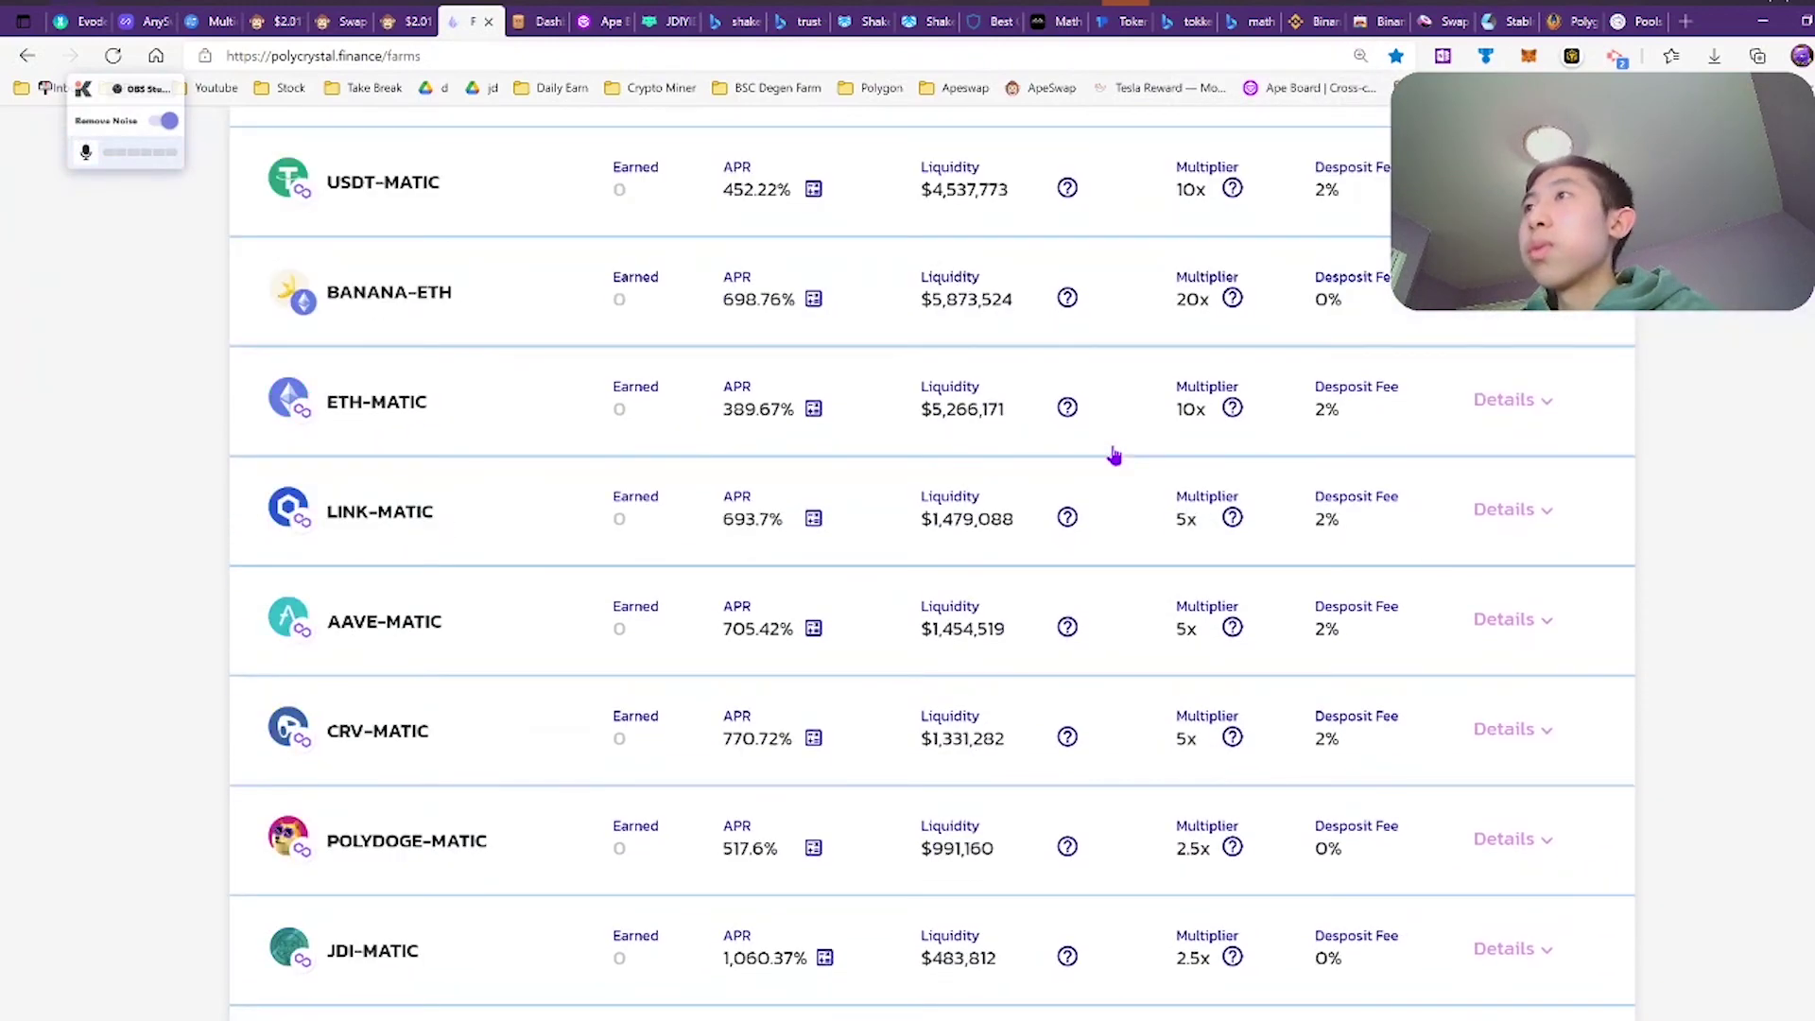
{"action": "scroll", "coordinate": [652, 498], "scroll_direction": "down", "scroll_amount": 1}
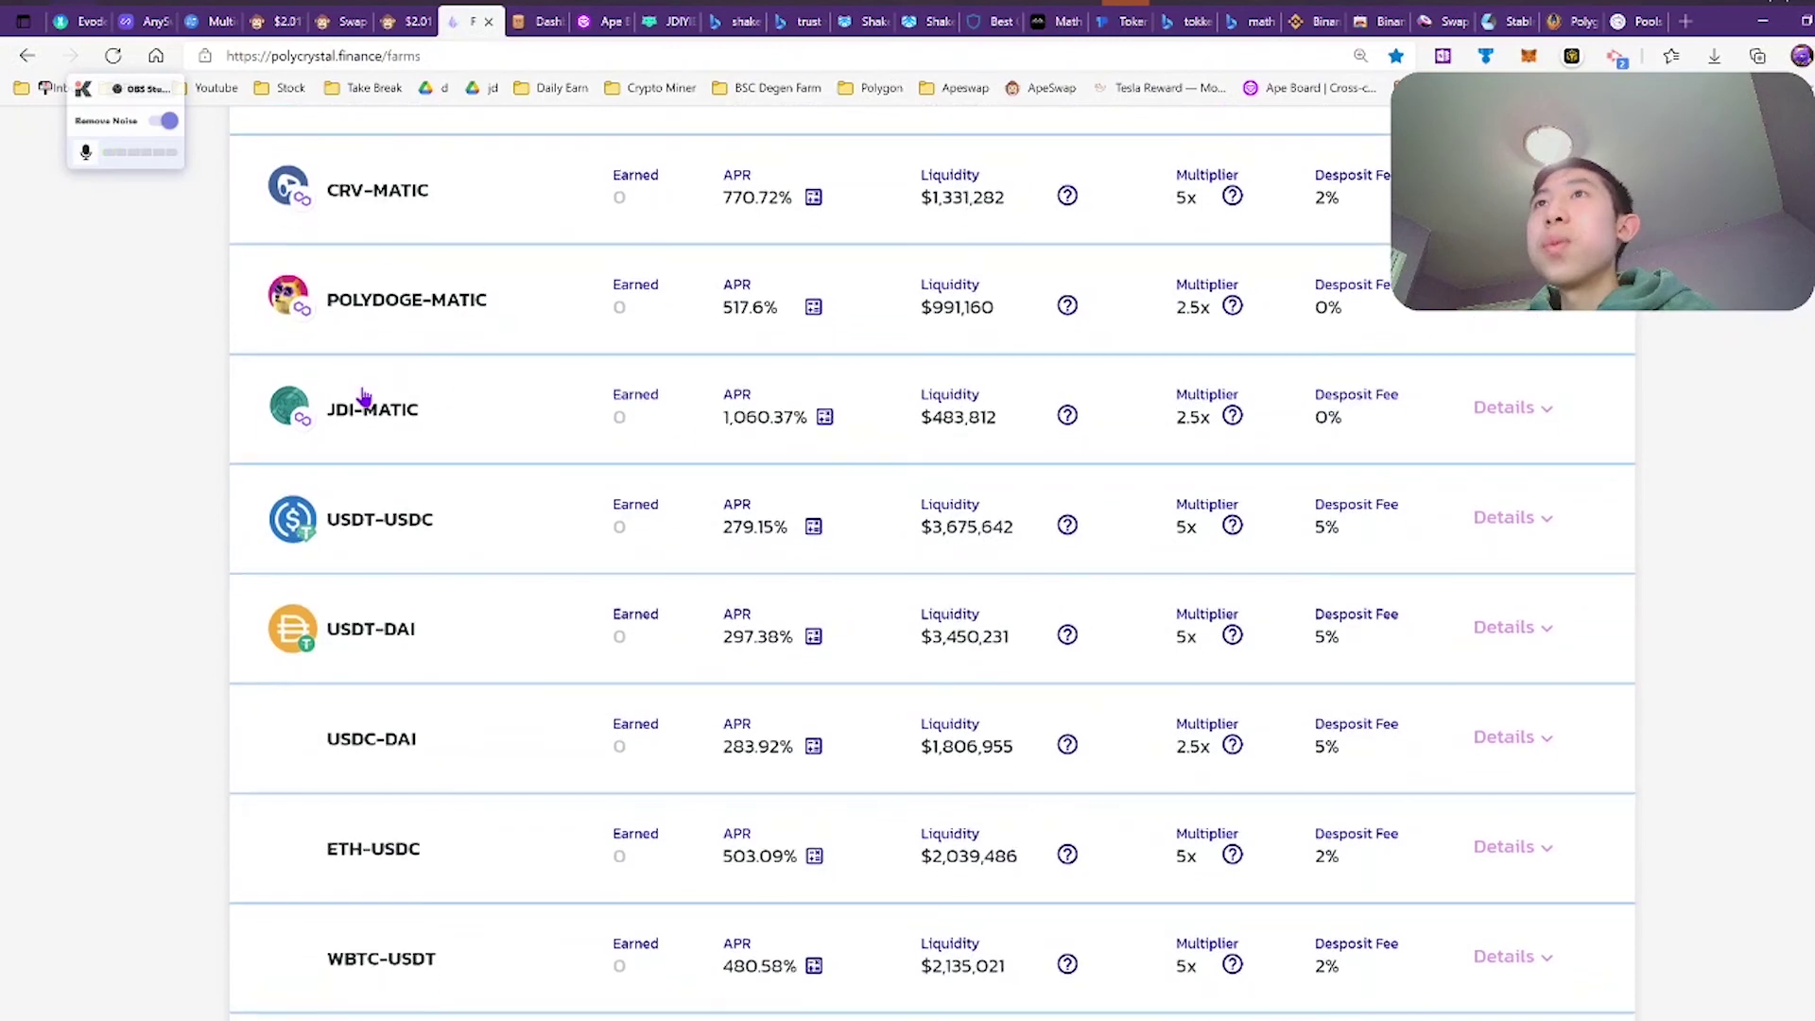
{"action": "left_click", "coordinate": [531, 405]}
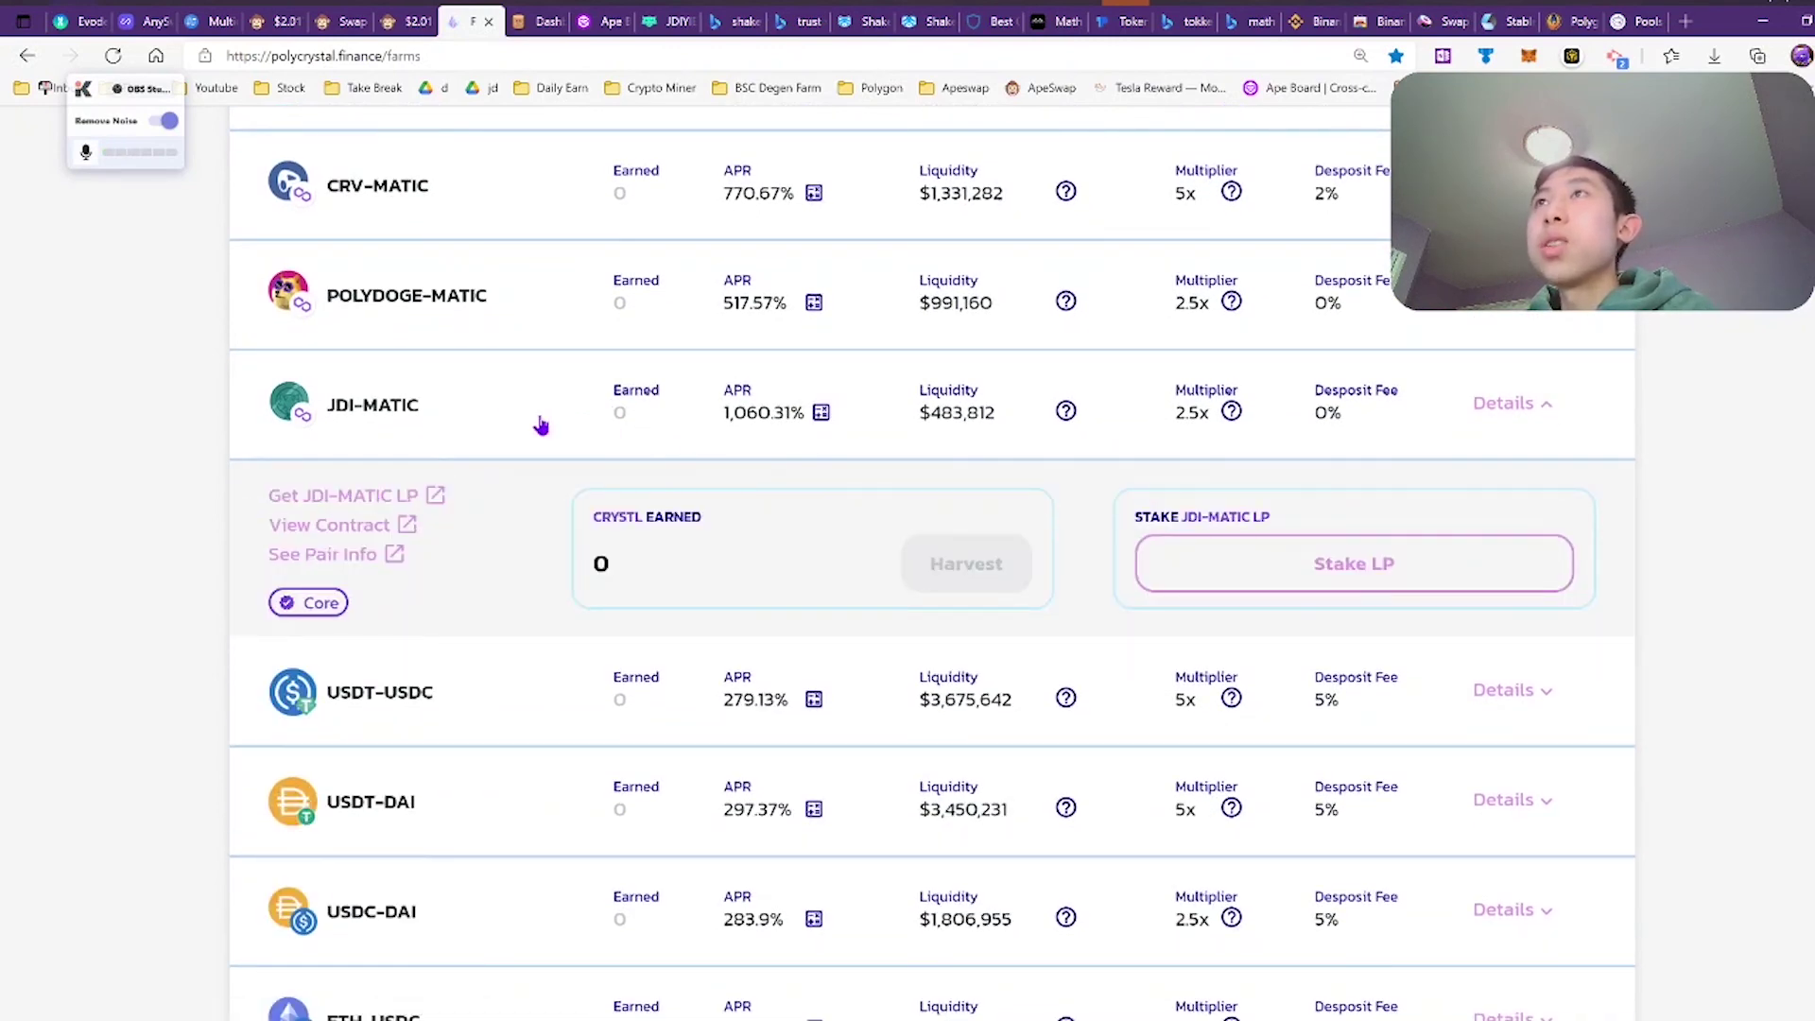
{"action": "left_click", "coordinate": [636, 427]}
{"action": "scroll", "coordinate": [1219, 604], "scroll_direction": "down", "scroll_amount": 8}
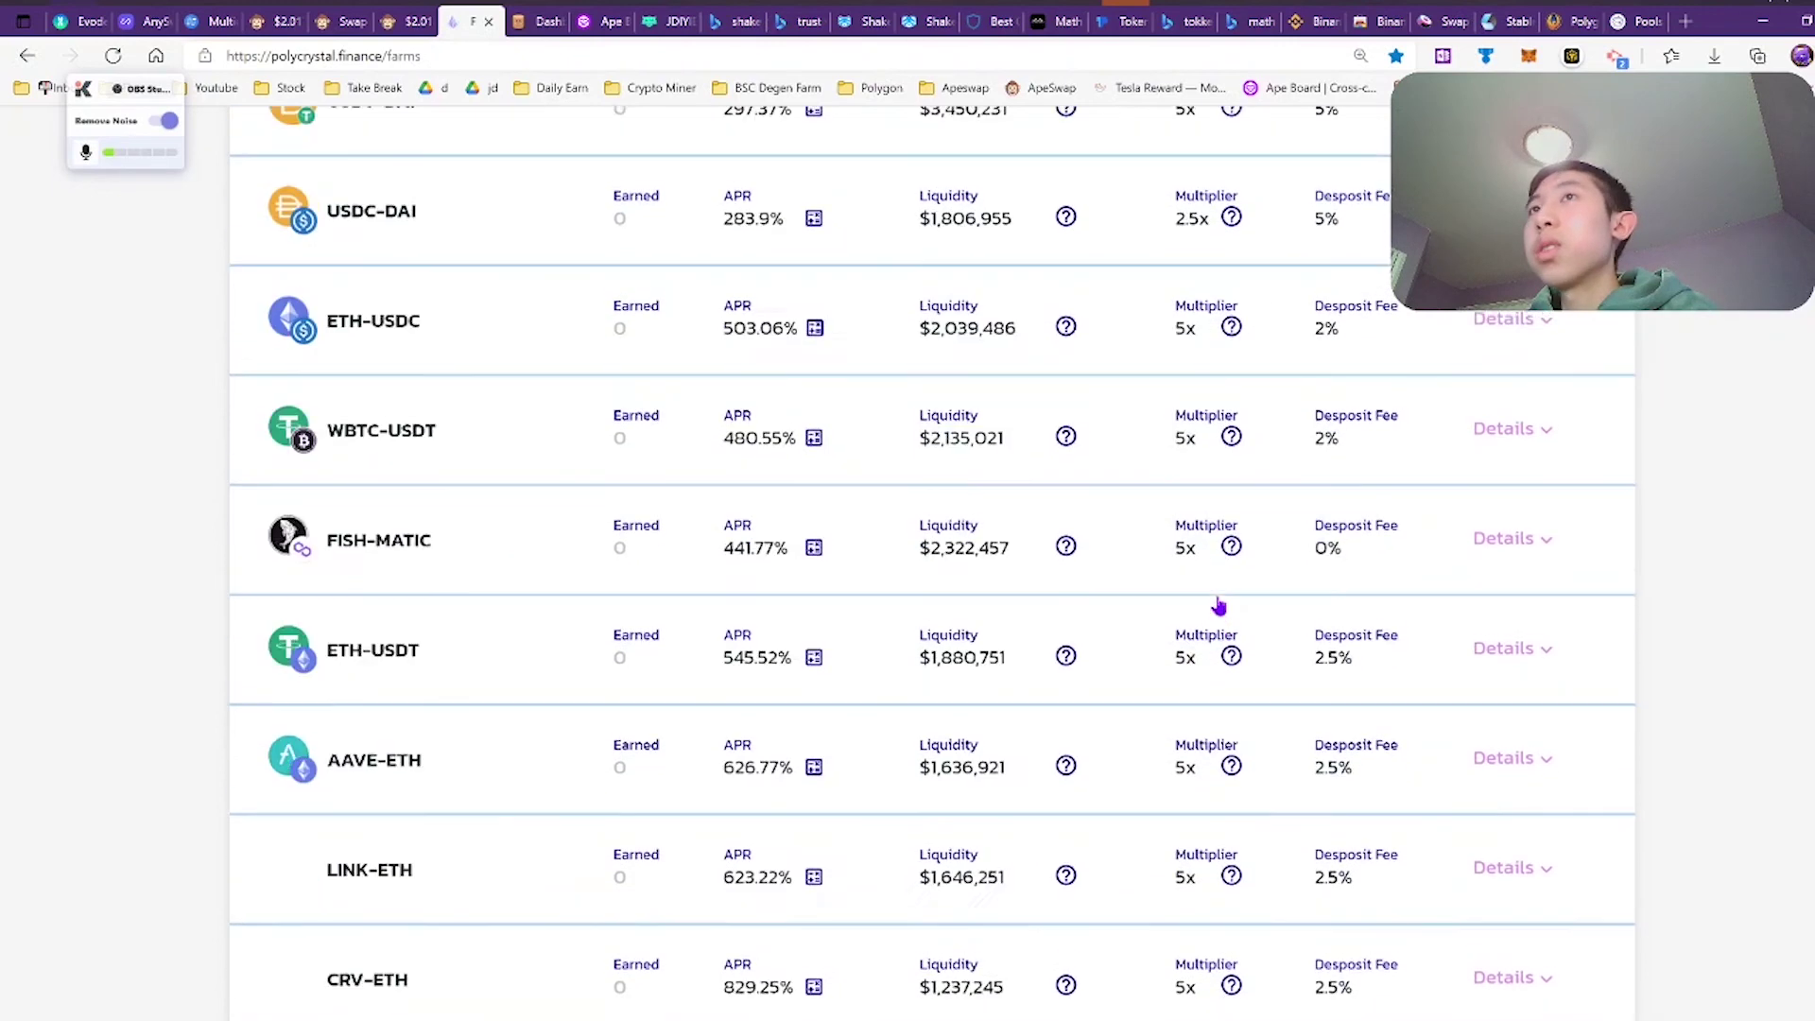
{"action": "scroll", "coordinate": [924, 624], "scroll_direction": "up", "scroll_amount": 7}
{"action": "scroll", "coordinate": [933, 631], "scroll_direction": "up", "scroll_amount": 10}
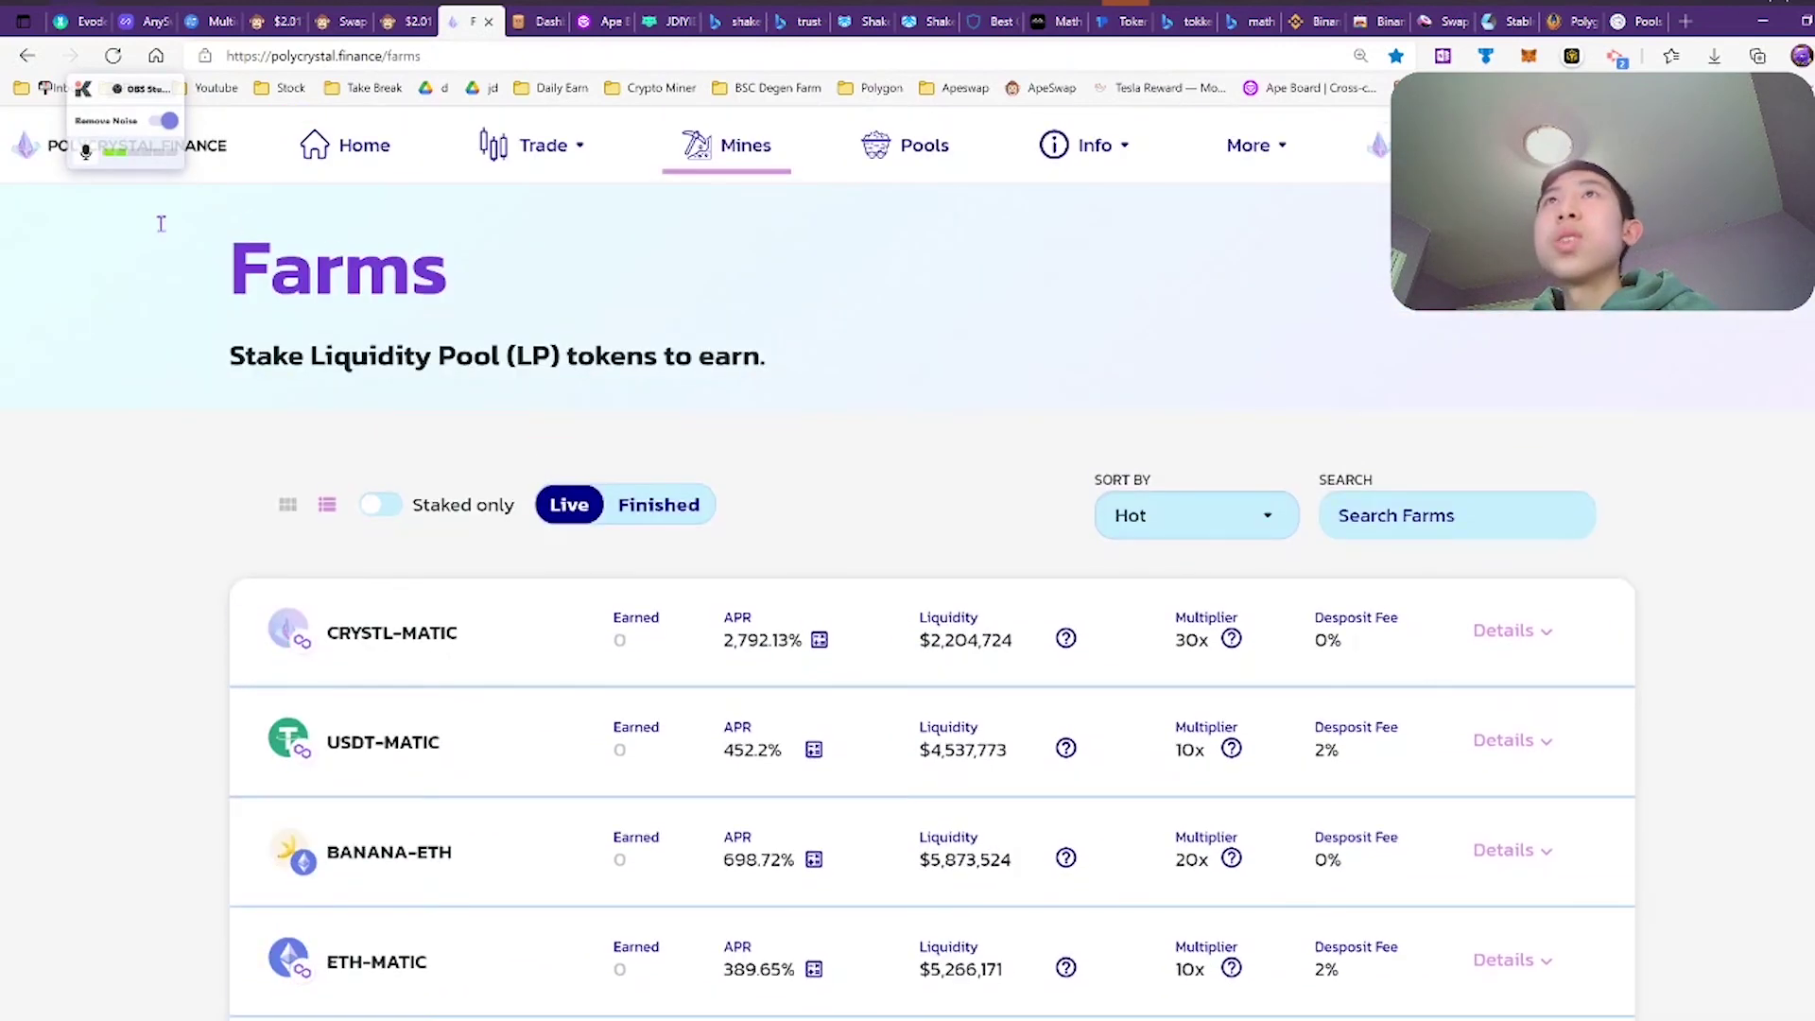
{"action": "left_click", "coordinate": [923, 149]}
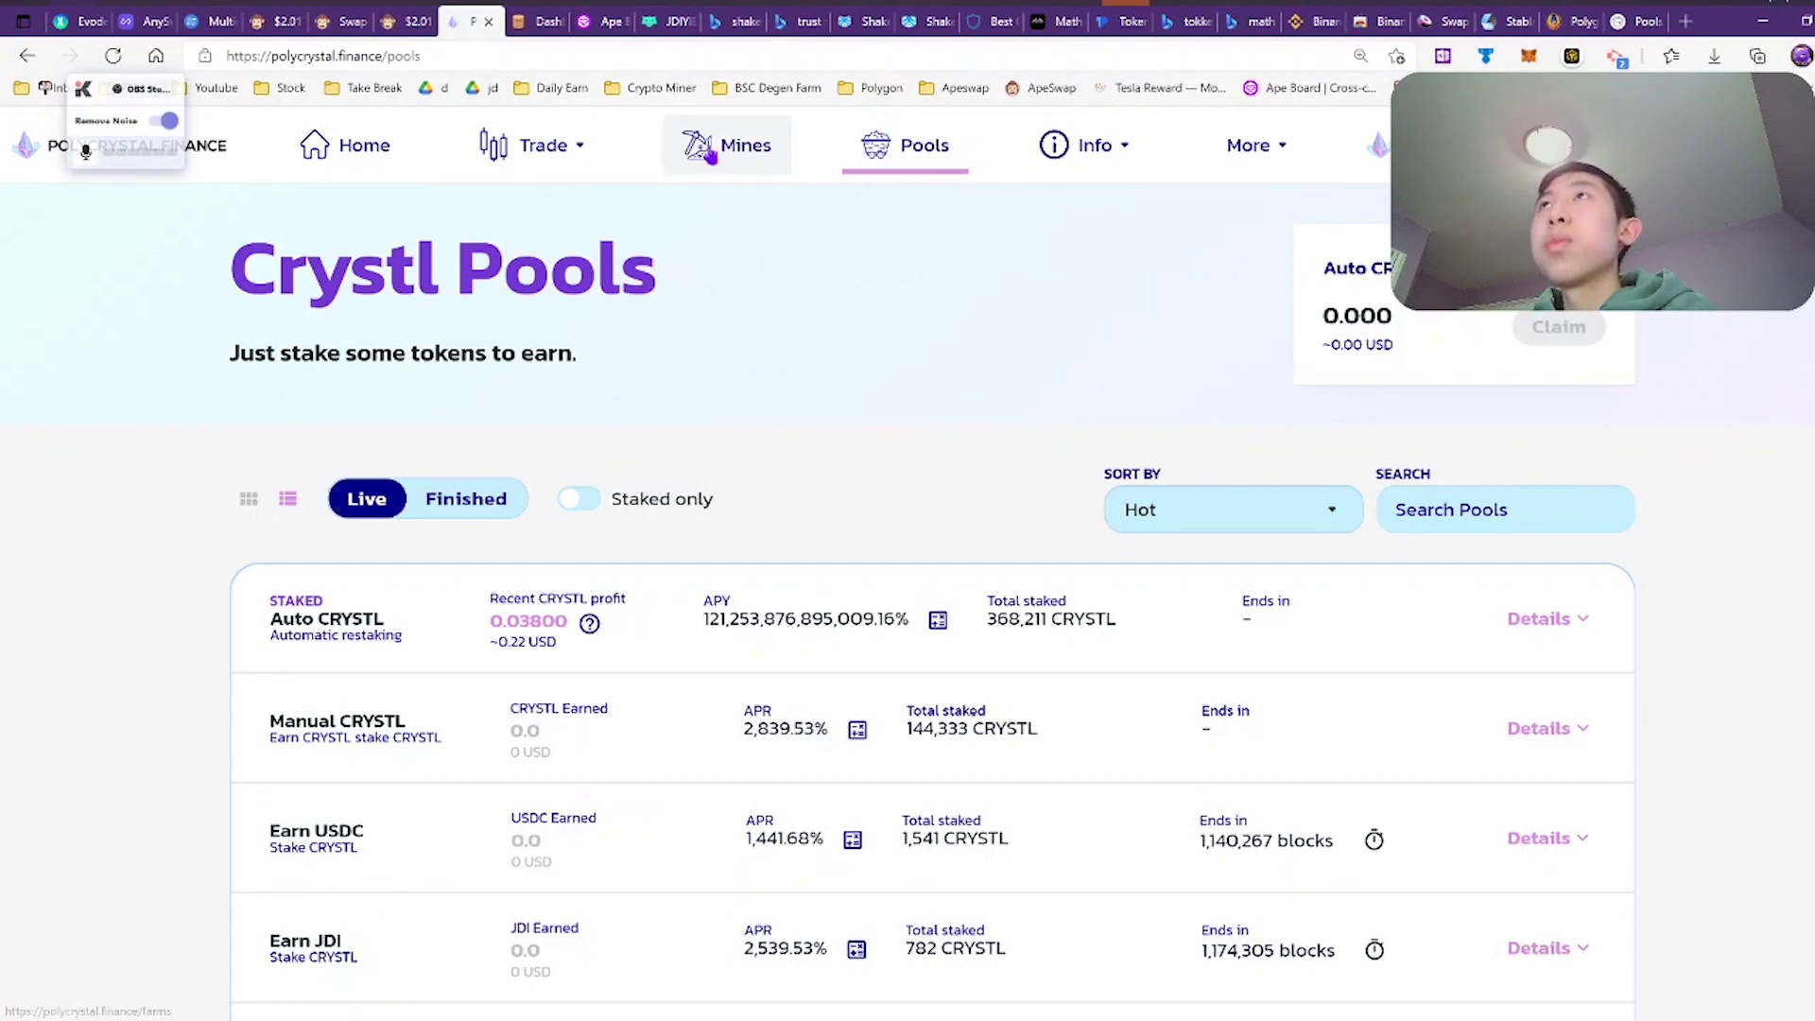
- Return to the ApeSwap exchange on Polygon and open its list of all yield farms
{"action": "left_click", "coordinate": [407, 21]}
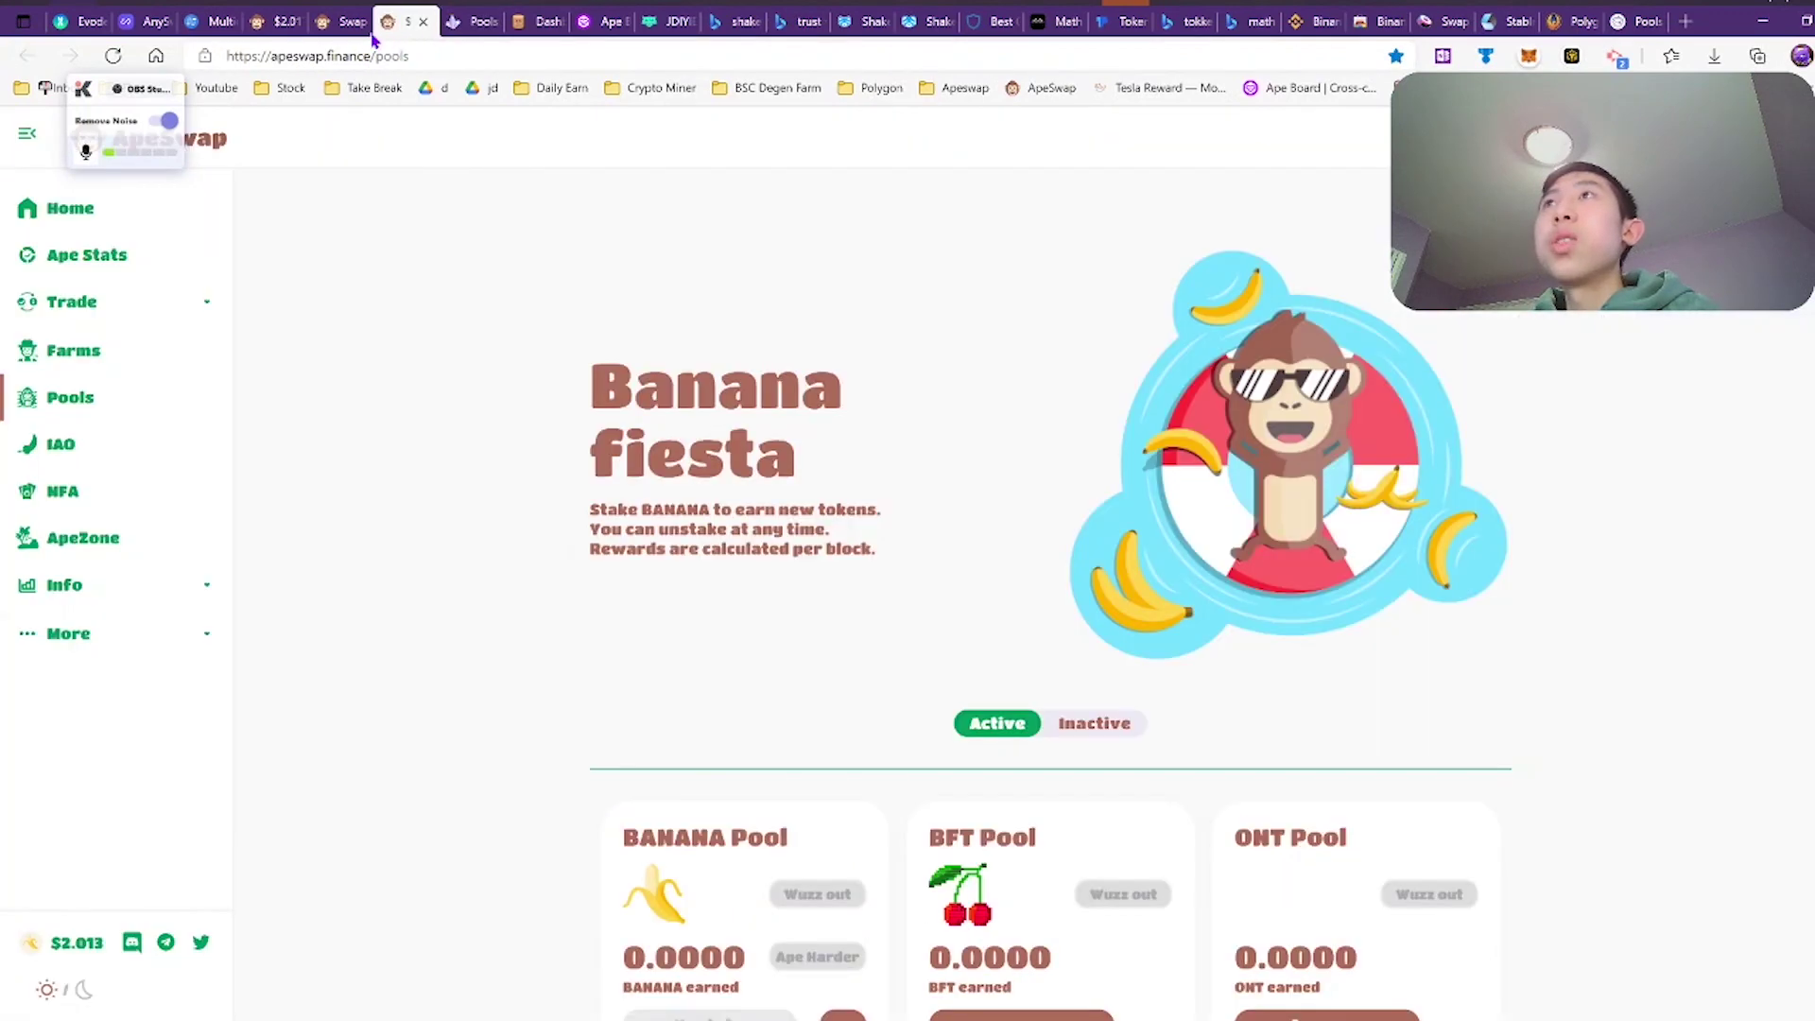
{"action": "left_click", "coordinate": [323, 27]}
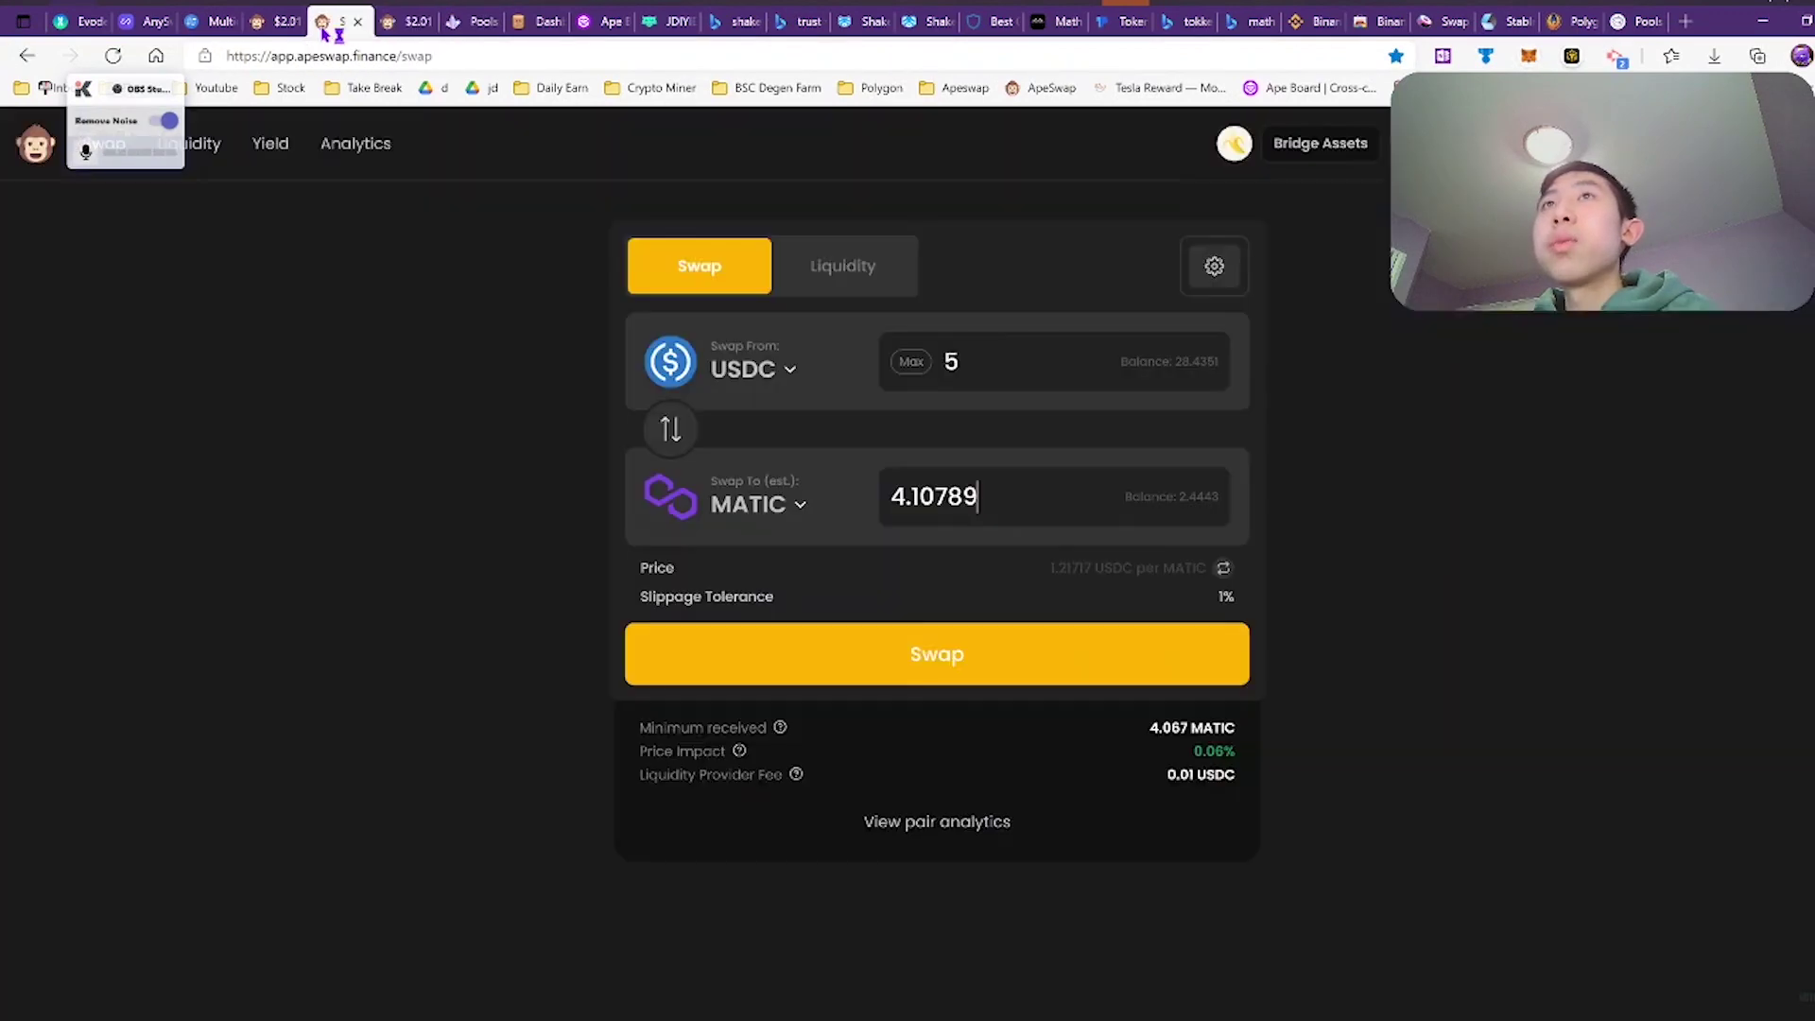
{"action": "left_click", "coordinate": [269, 157]}
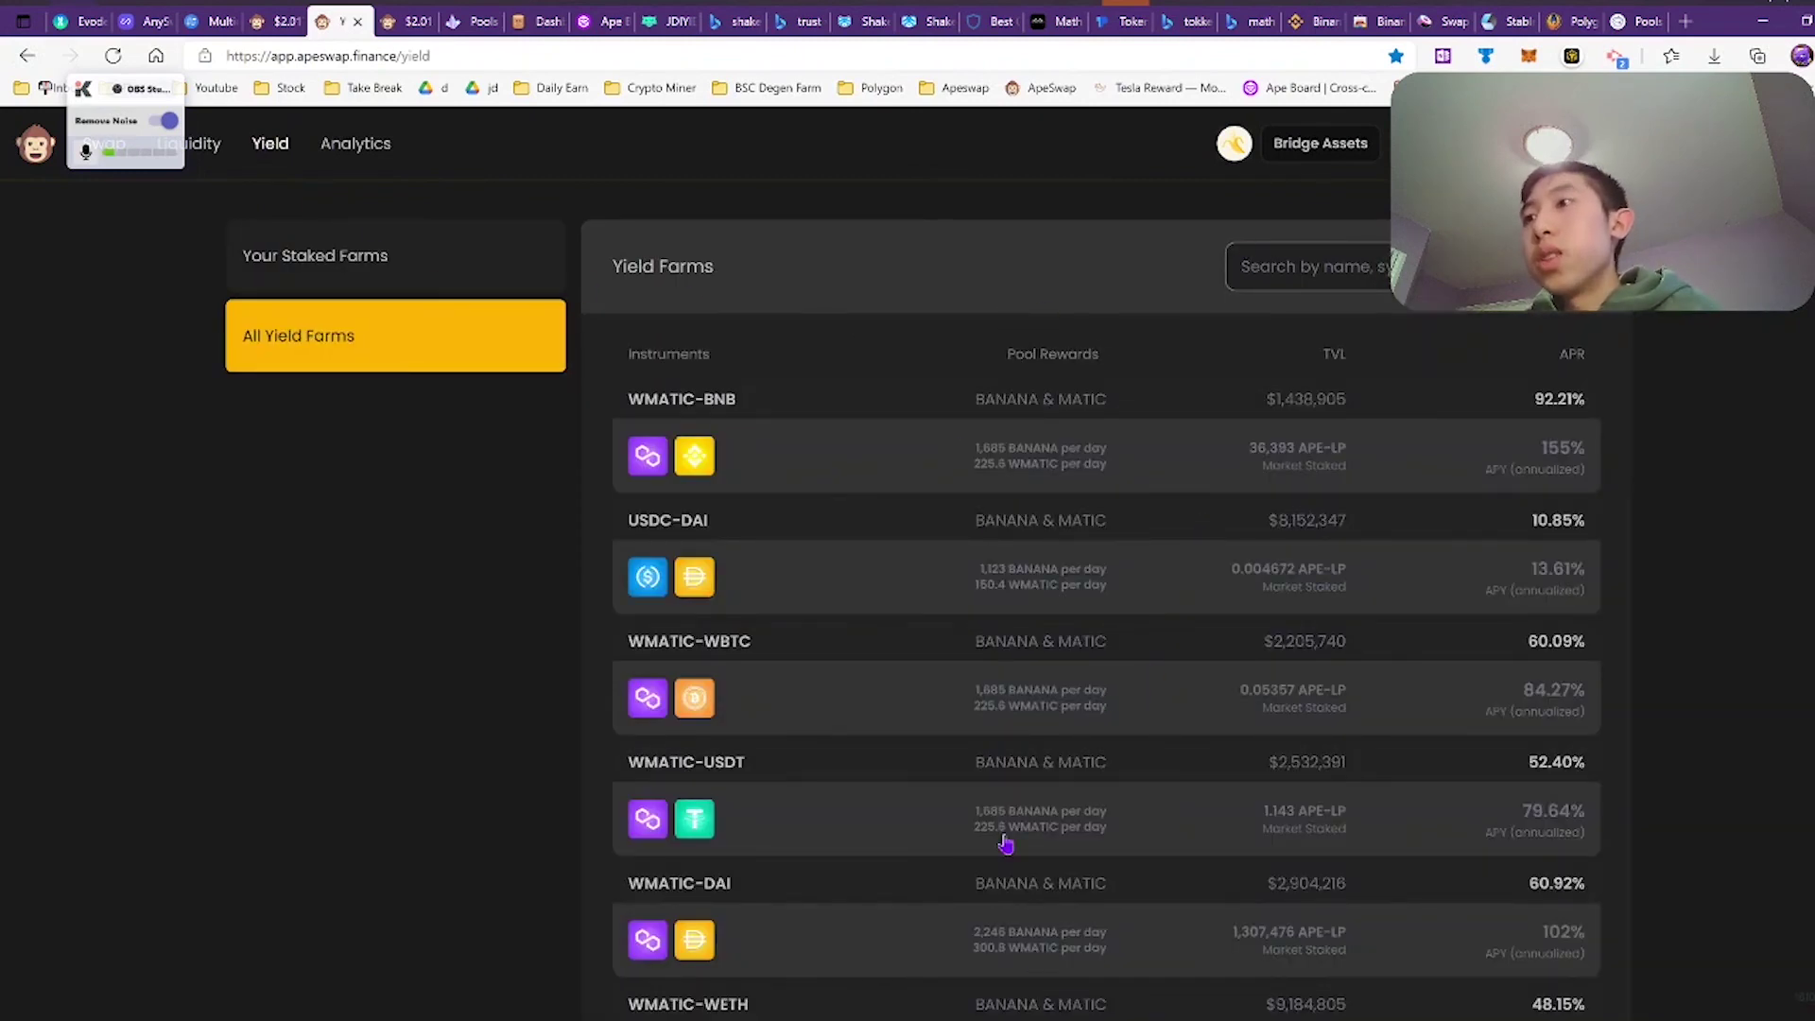
- Examine ApeSwap's Polygon yield farms with their BANANA and MATIC rewards, TVL and APR, and switch to PolyCrystal's Crystl Pools page
{"action": "scroll", "coordinate": [979, 853], "scroll_direction": "down", "scroll_amount": 2}
{"action": "scroll", "coordinate": [979, 856], "scroll_direction": "down", "scroll_amount": 1}
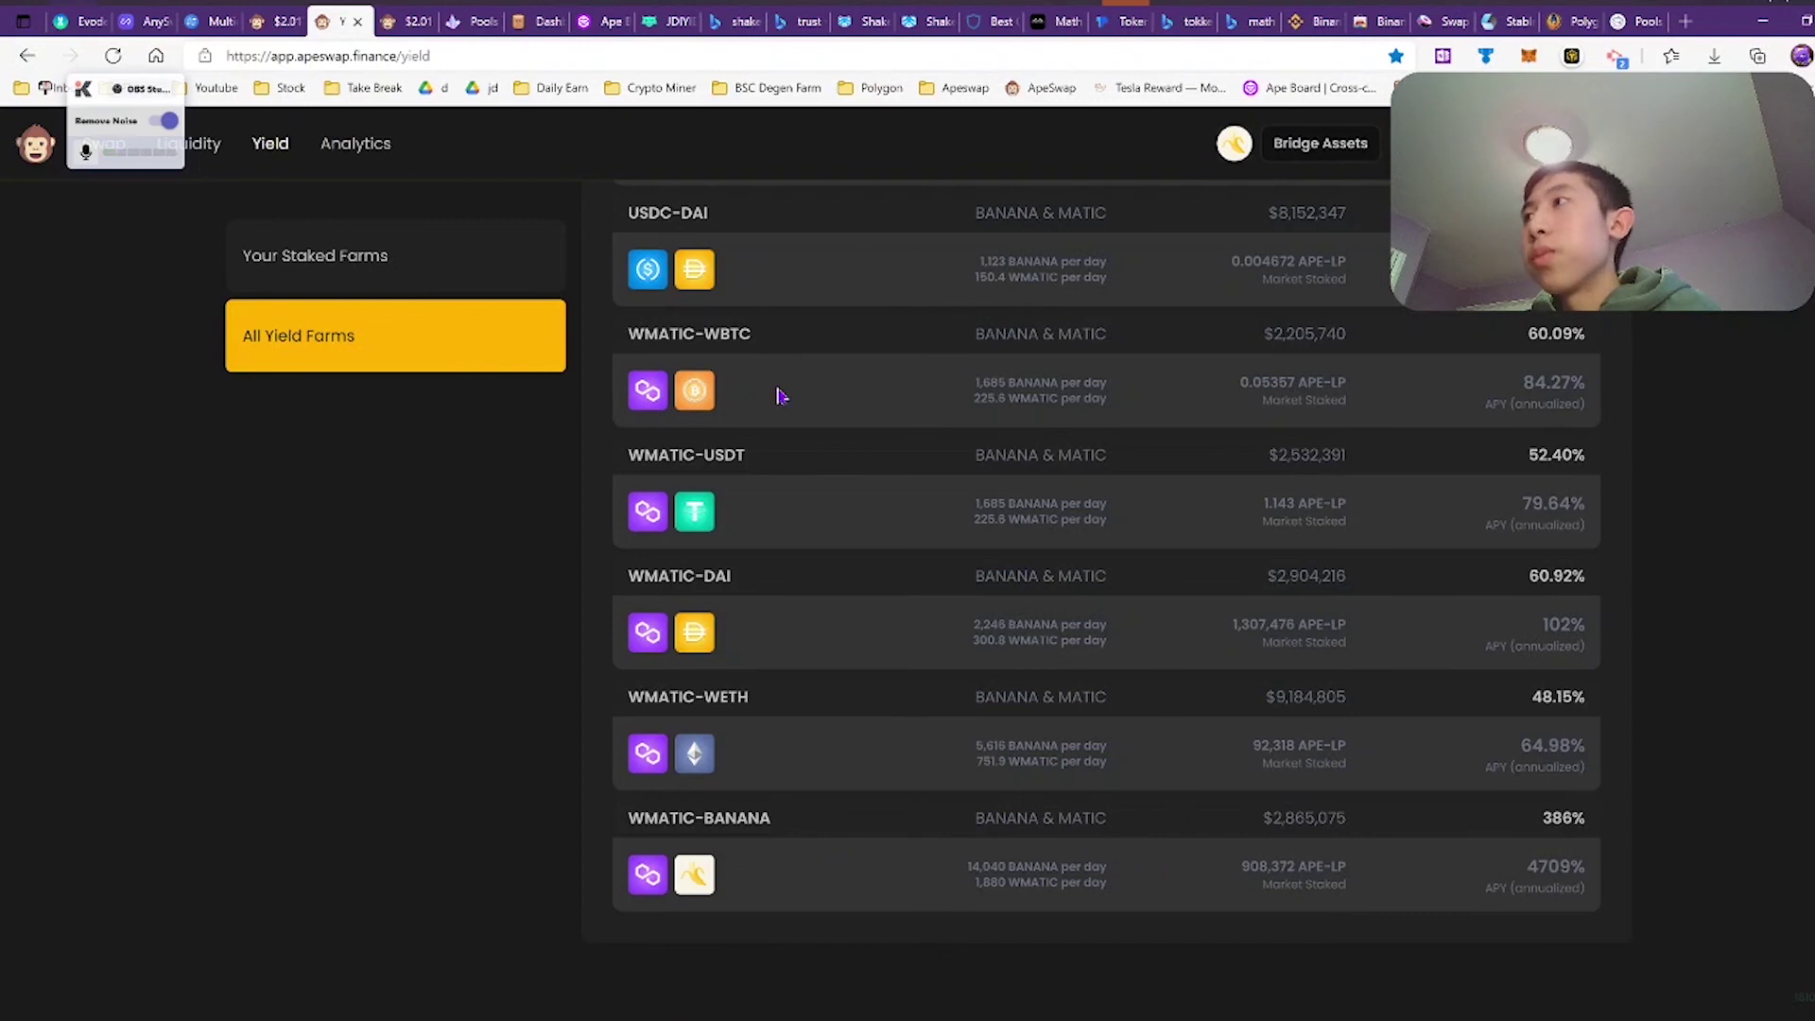
{"action": "scroll", "coordinate": [993, 842], "scroll_direction": "up", "scroll_amount": 3}
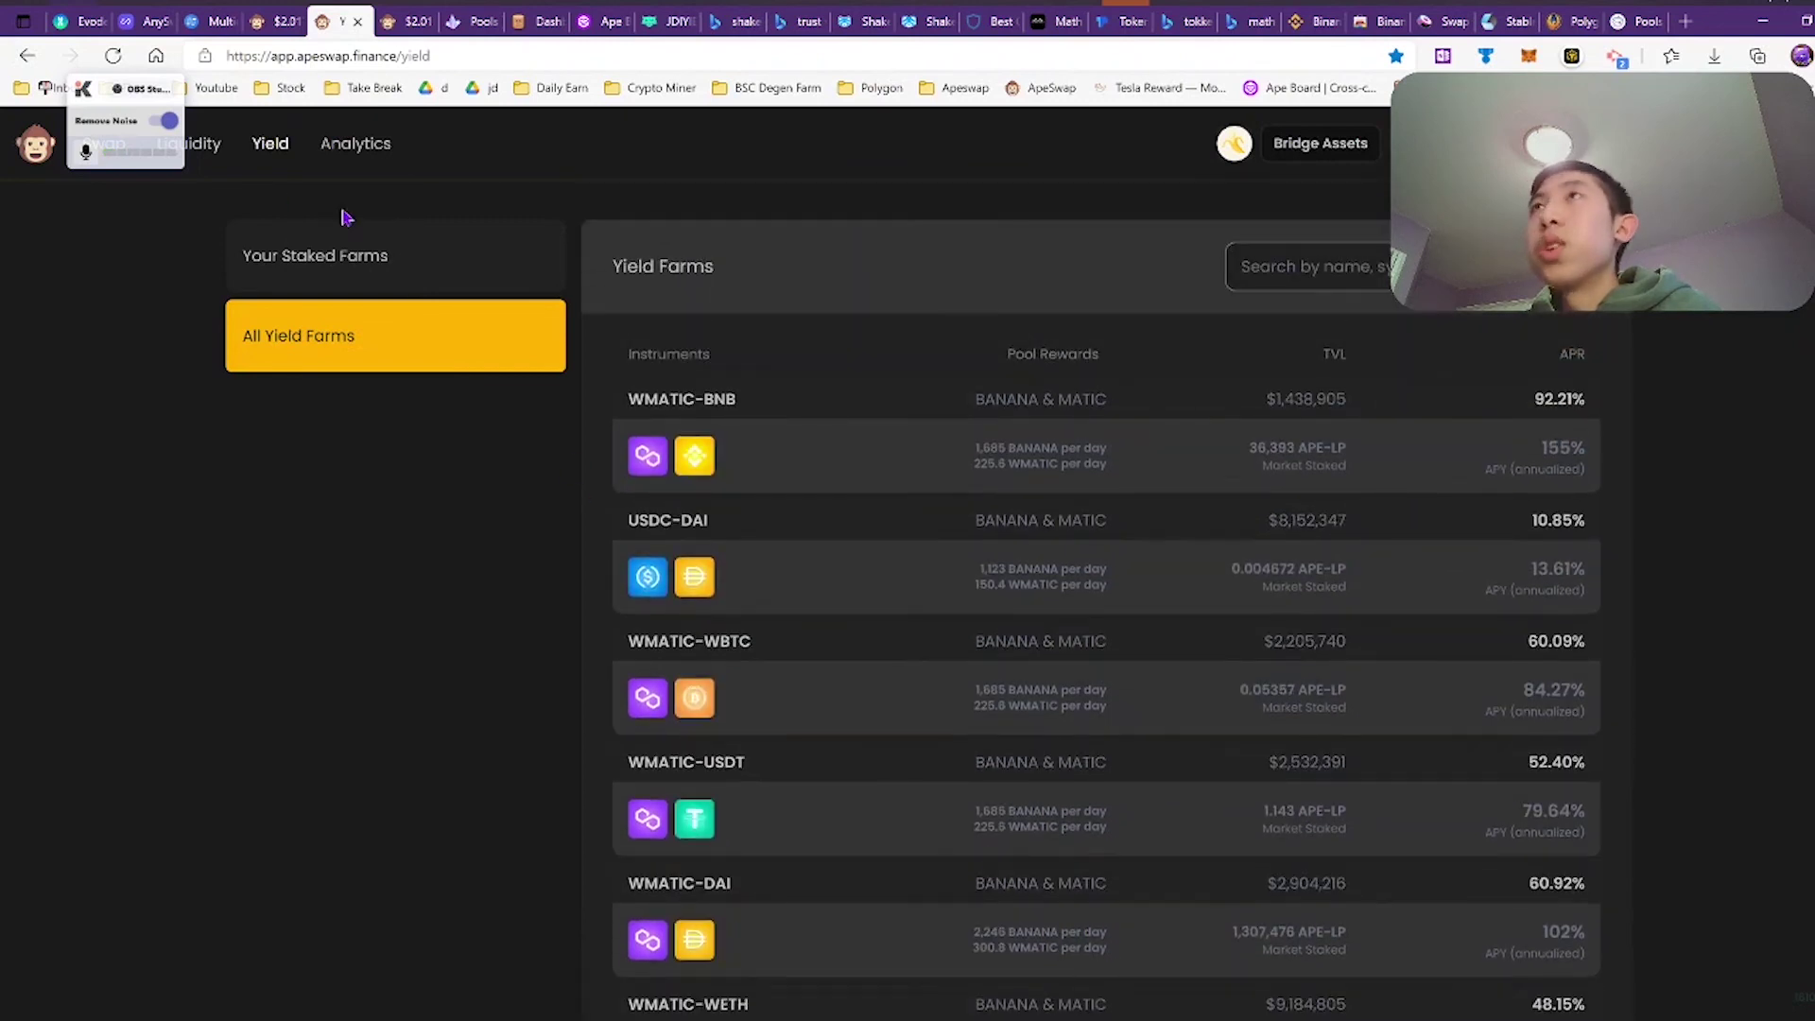
{"action": "left_click", "coordinate": [459, 27]}
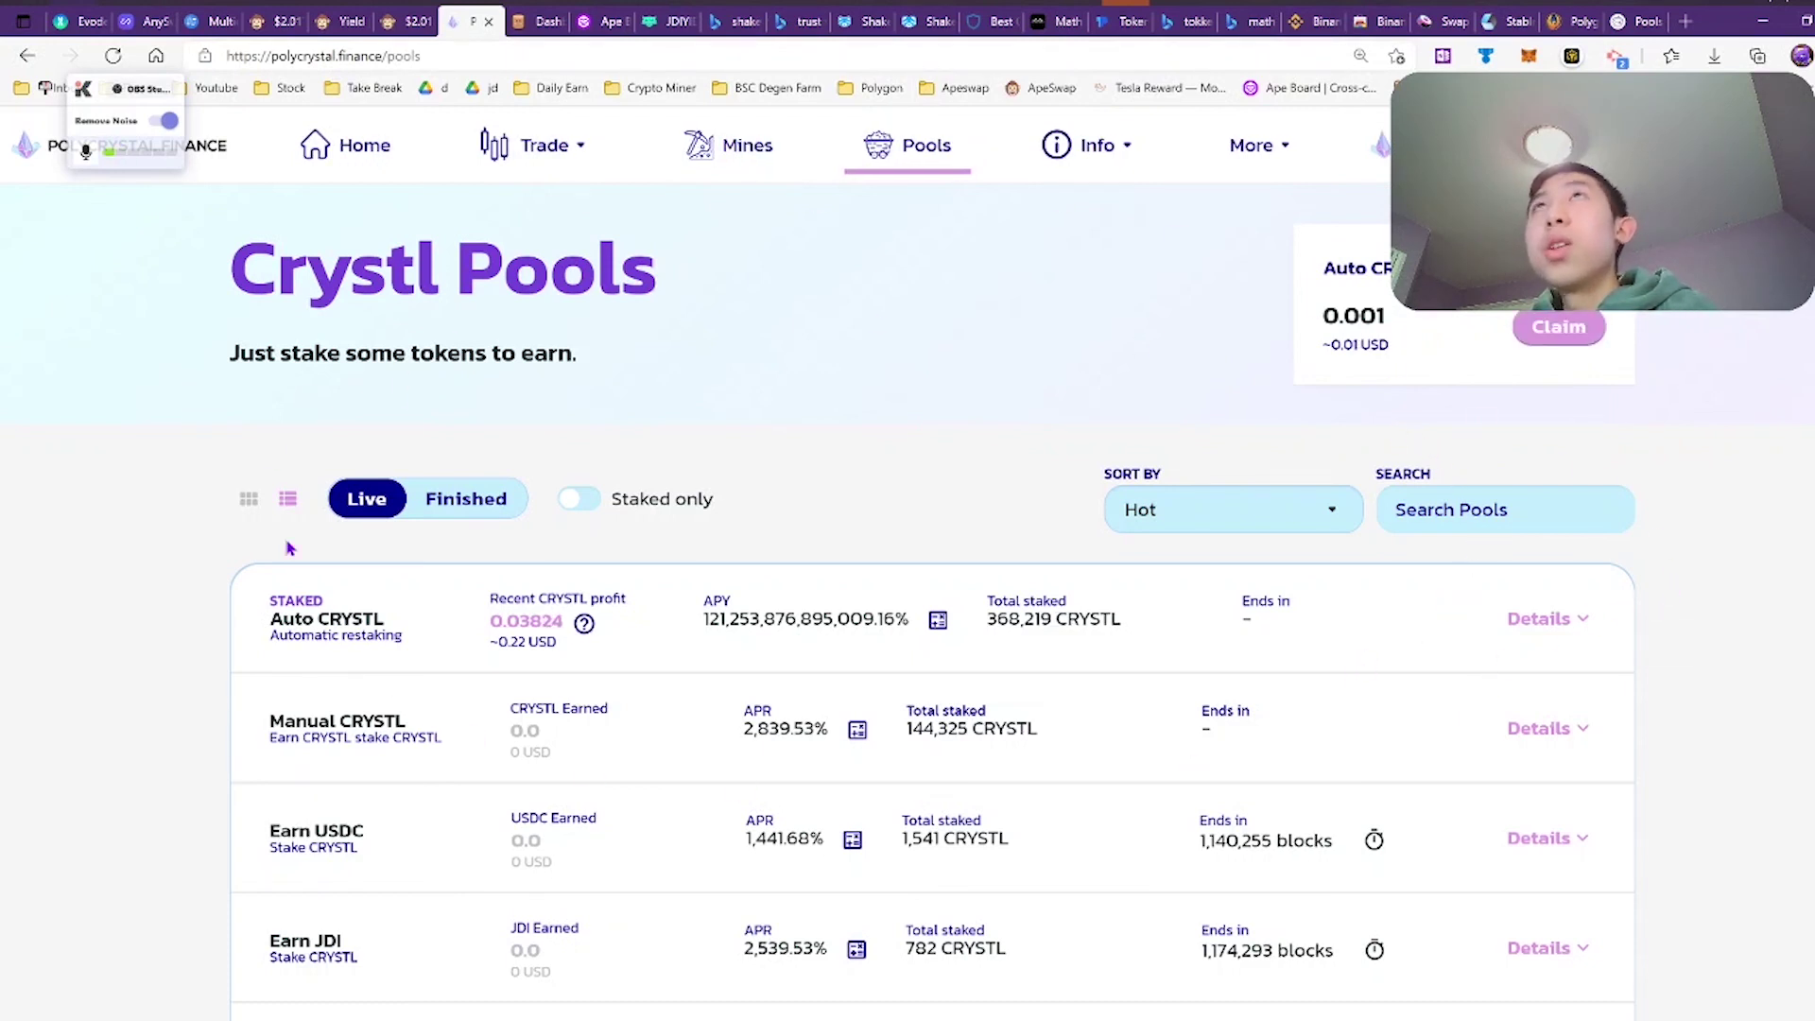
- Glance over the EVOdefi token bridge and the ApeSwap home and pools pages, and return to PolyCrystal's Crystl Pools page
{"action": "left_click", "coordinate": [89, 21]}
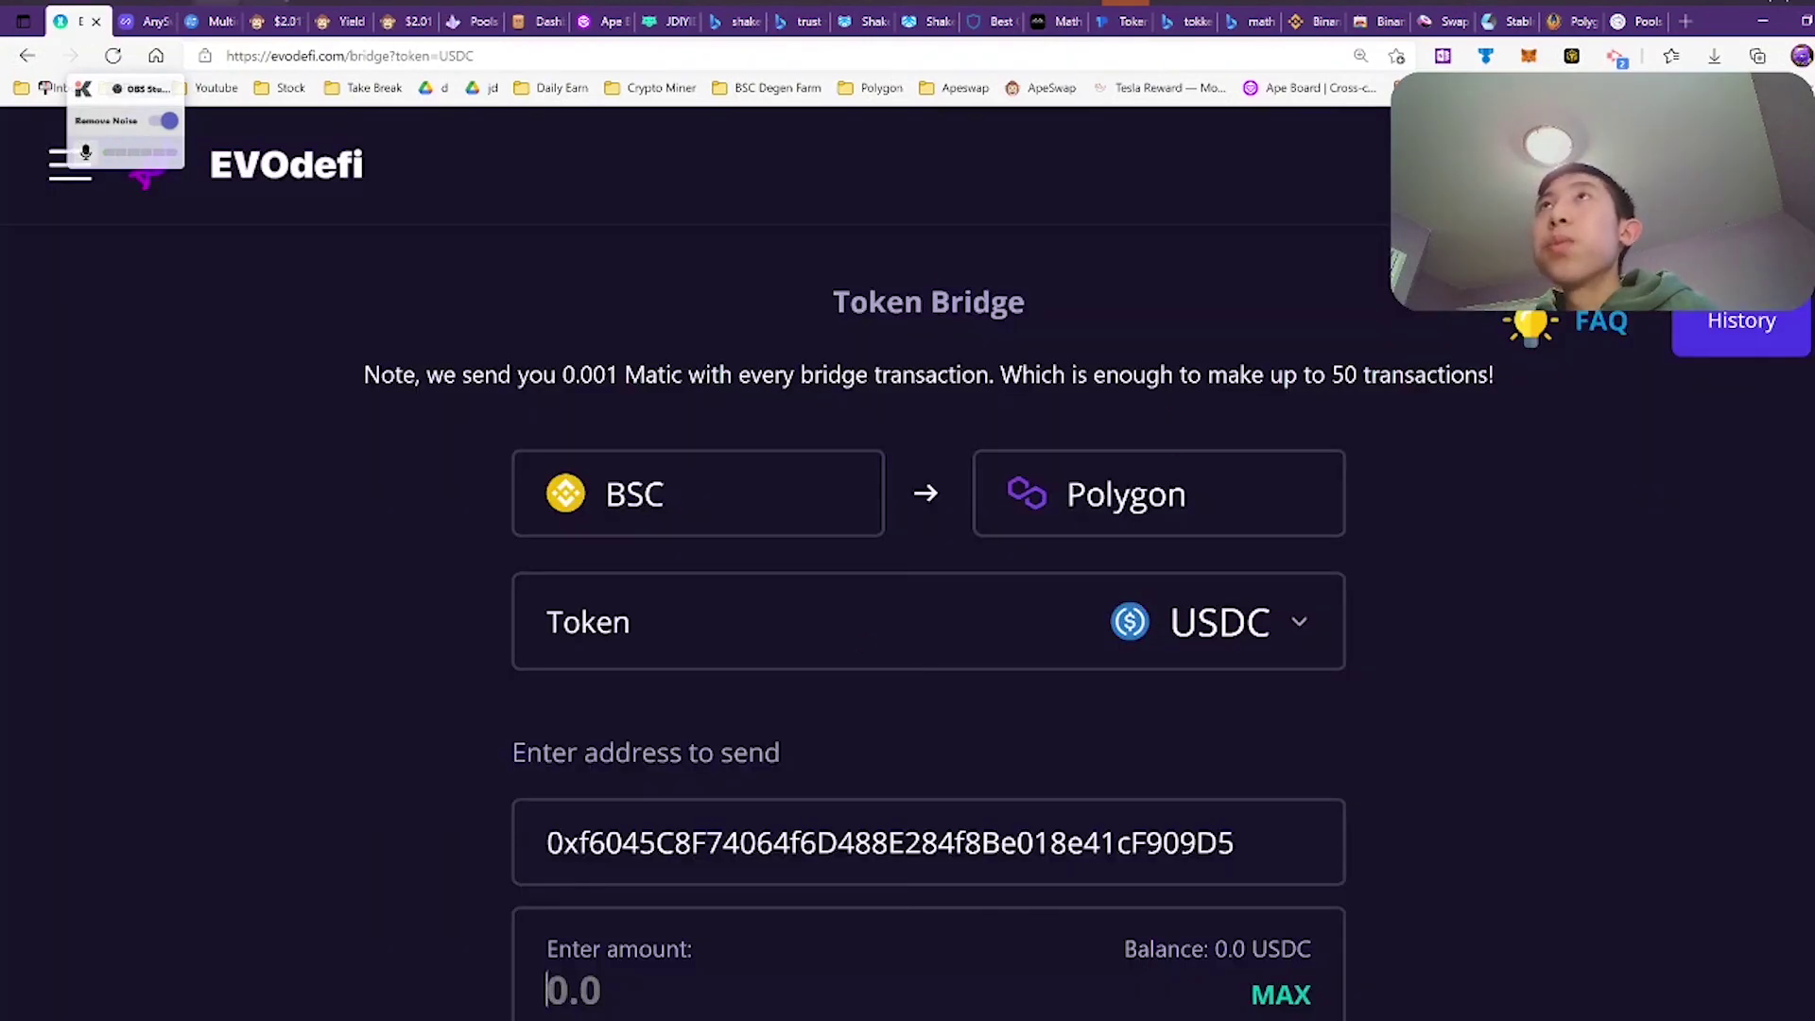
{"action": "left_click", "coordinate": [389, 23]}
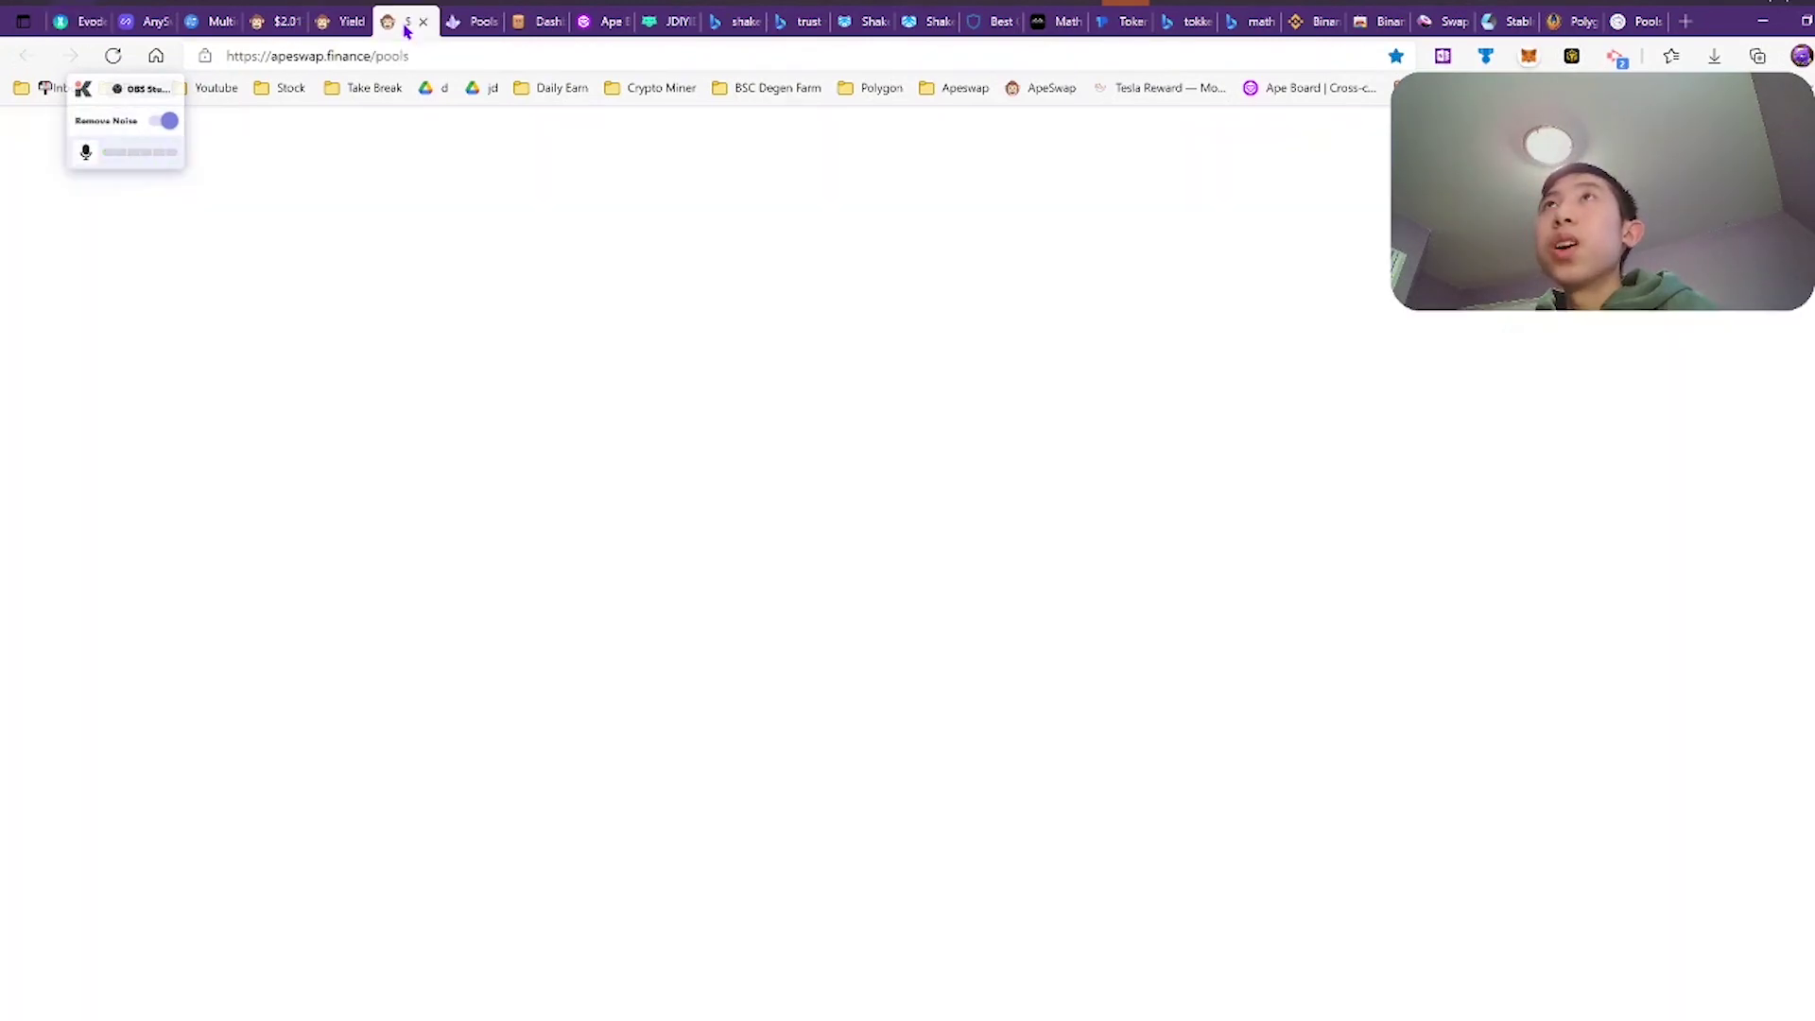
{"action": "left_click", "coordinate": [462, 23]}
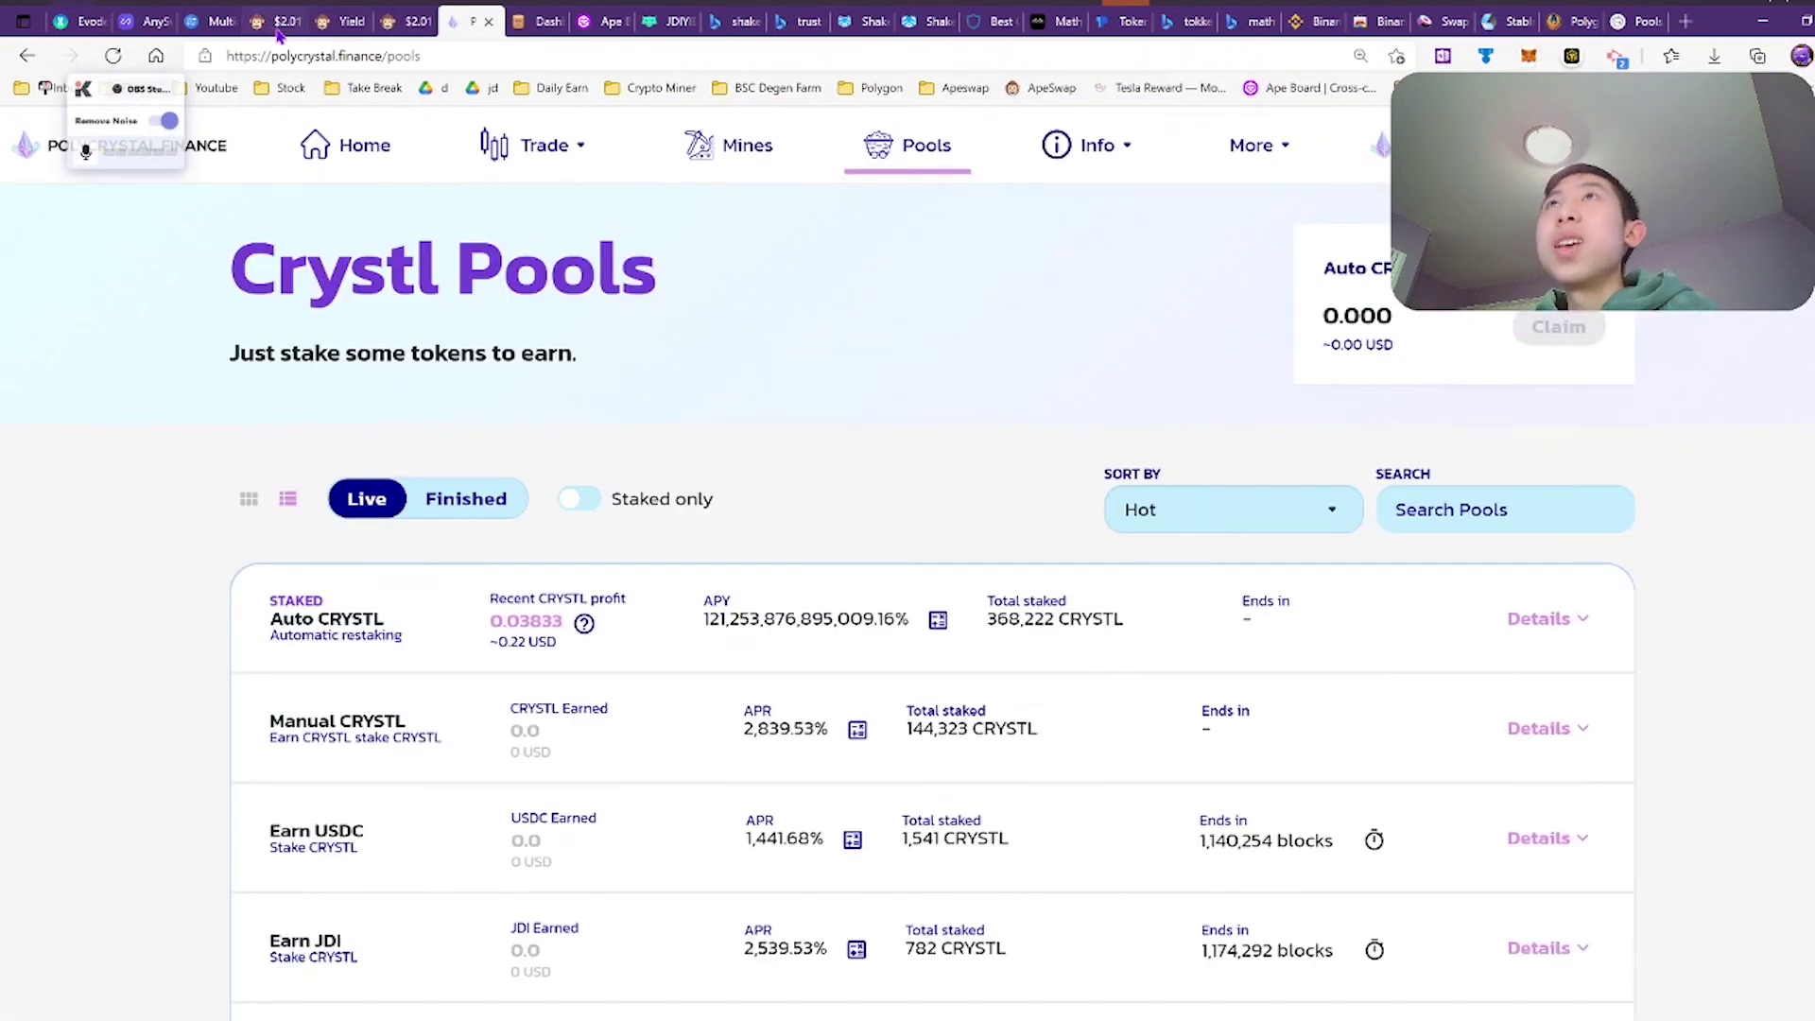
{"action": "left_click", "coordinate": [274, 23]}
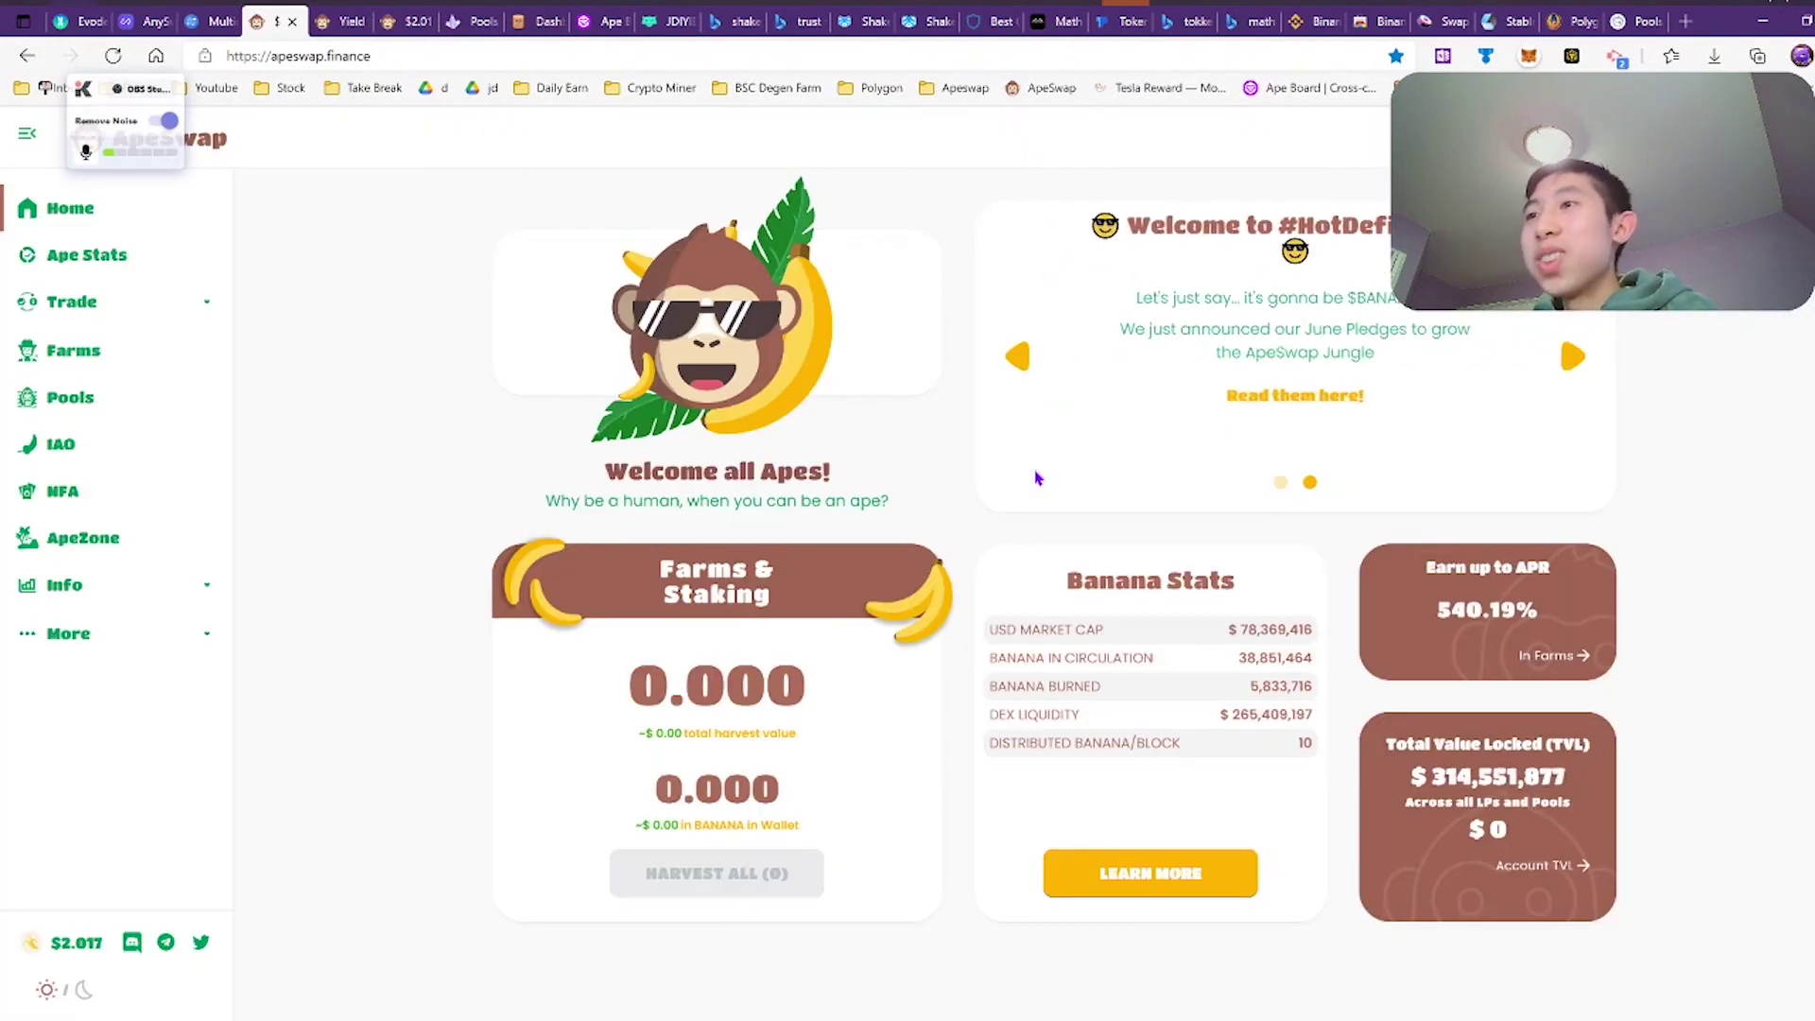
{"action": "left_click", "coordinate": [397, 26]}
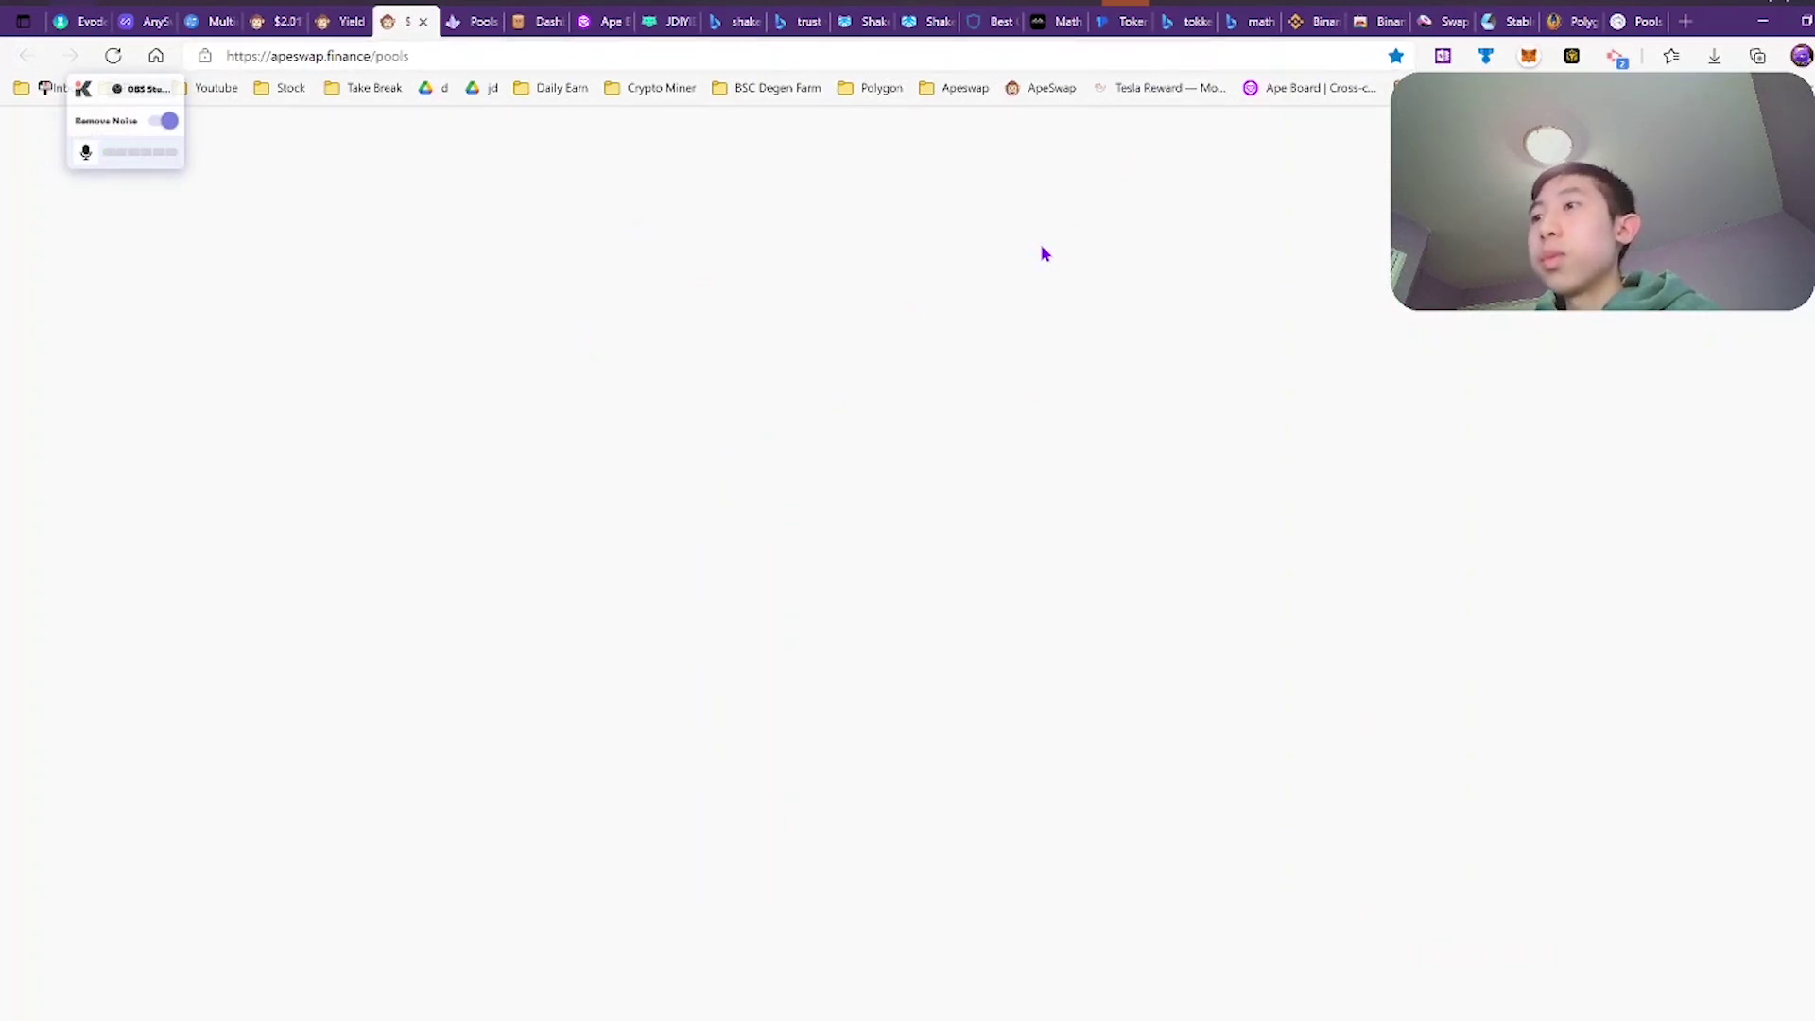
{"action": "left_click", "coordinate": [468, 23]}
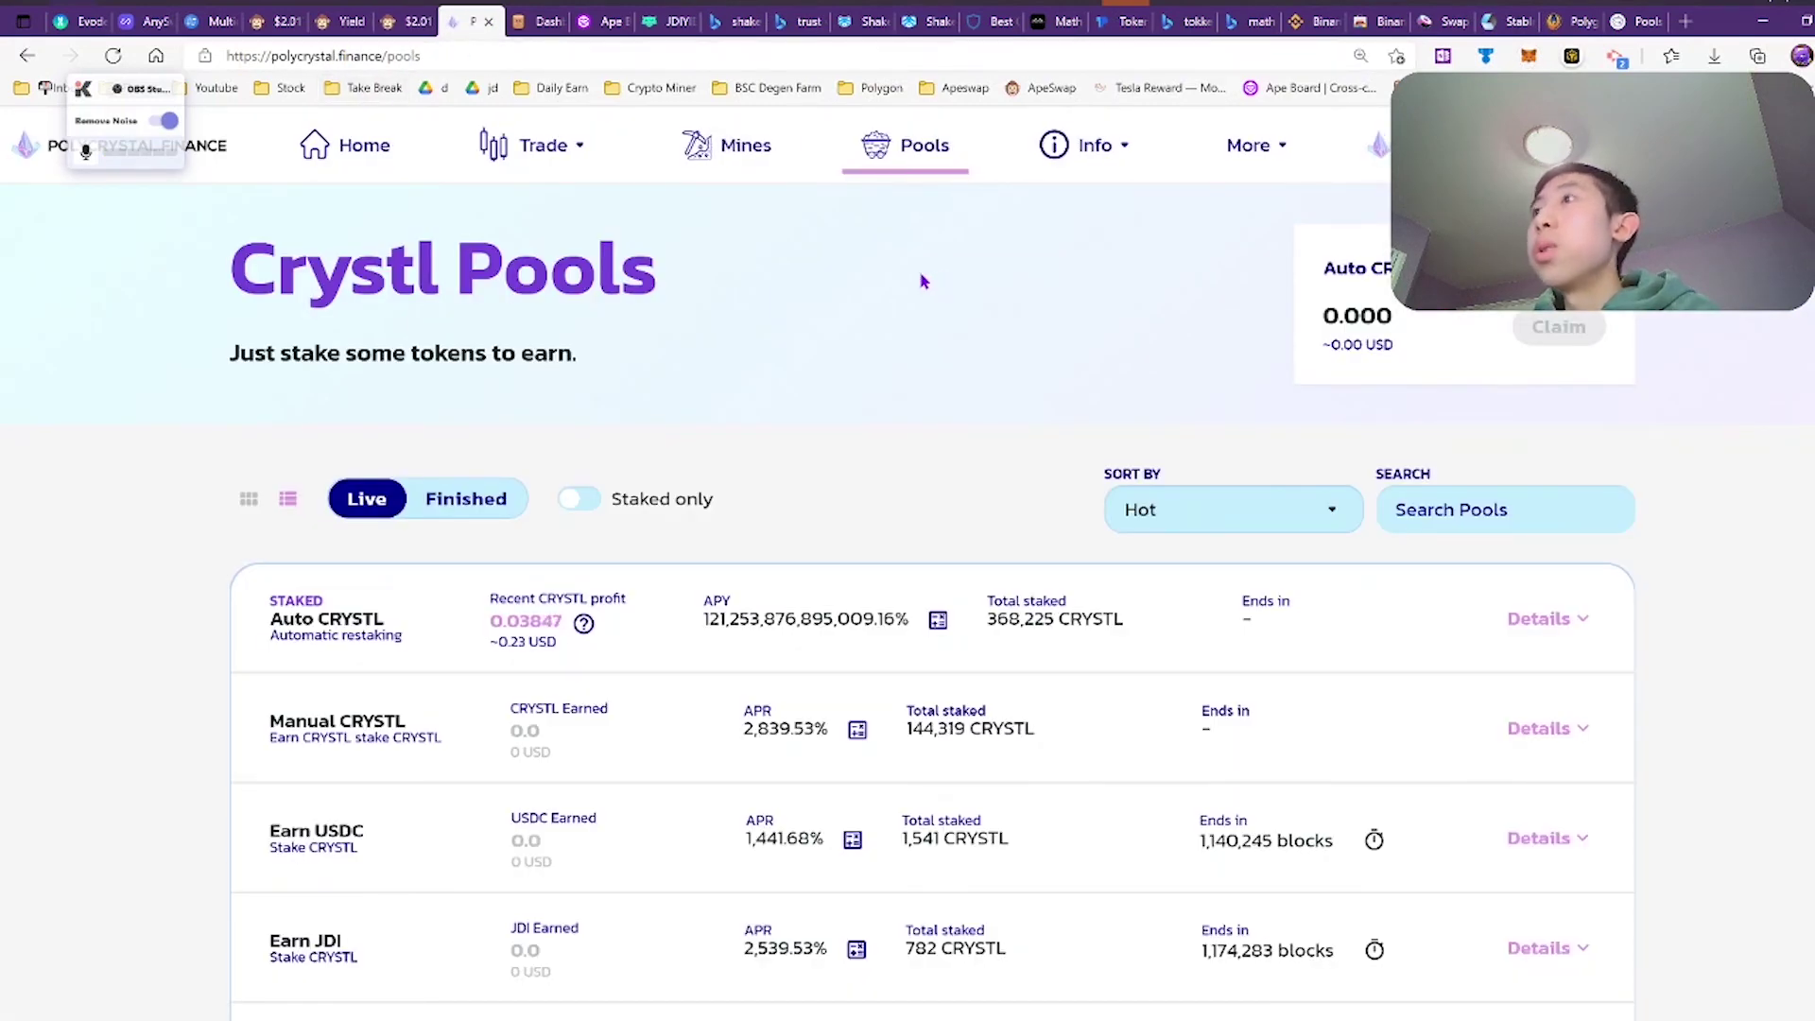